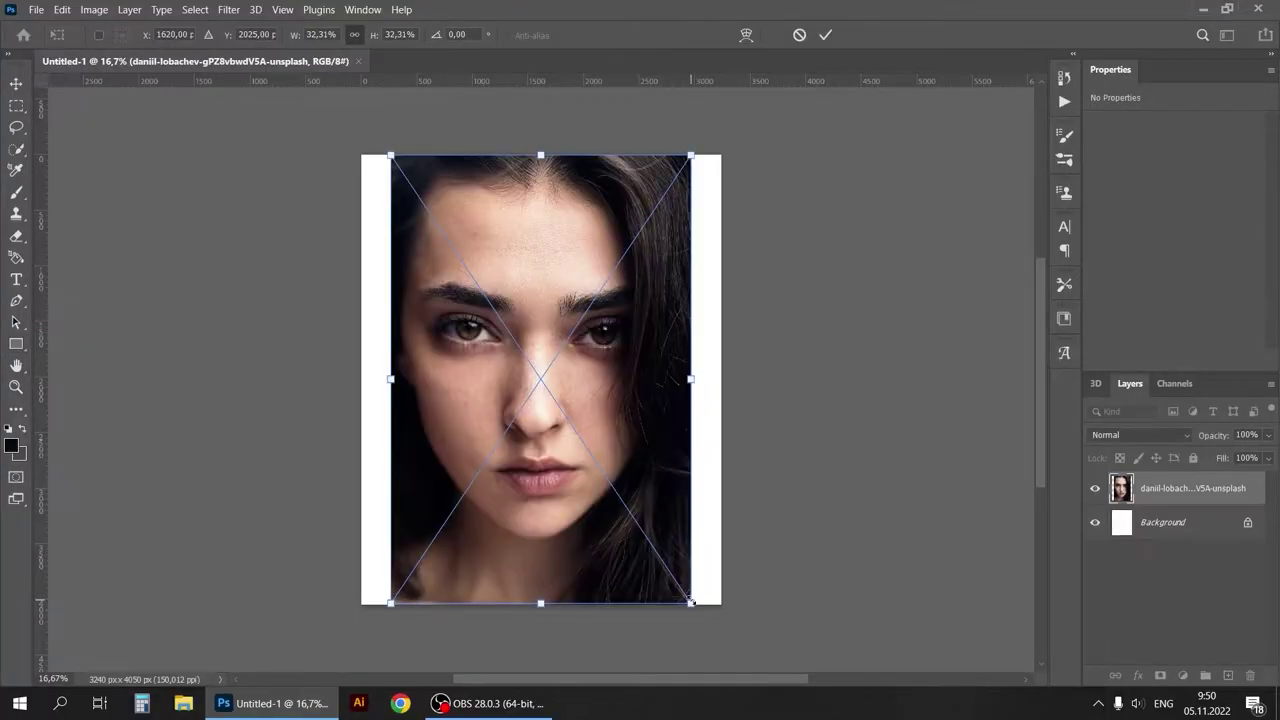
Scale the placed portrait to fill the canvas, rasterize it and delete the face's right half
drag(700, 600, 720, 686)
key(Return)
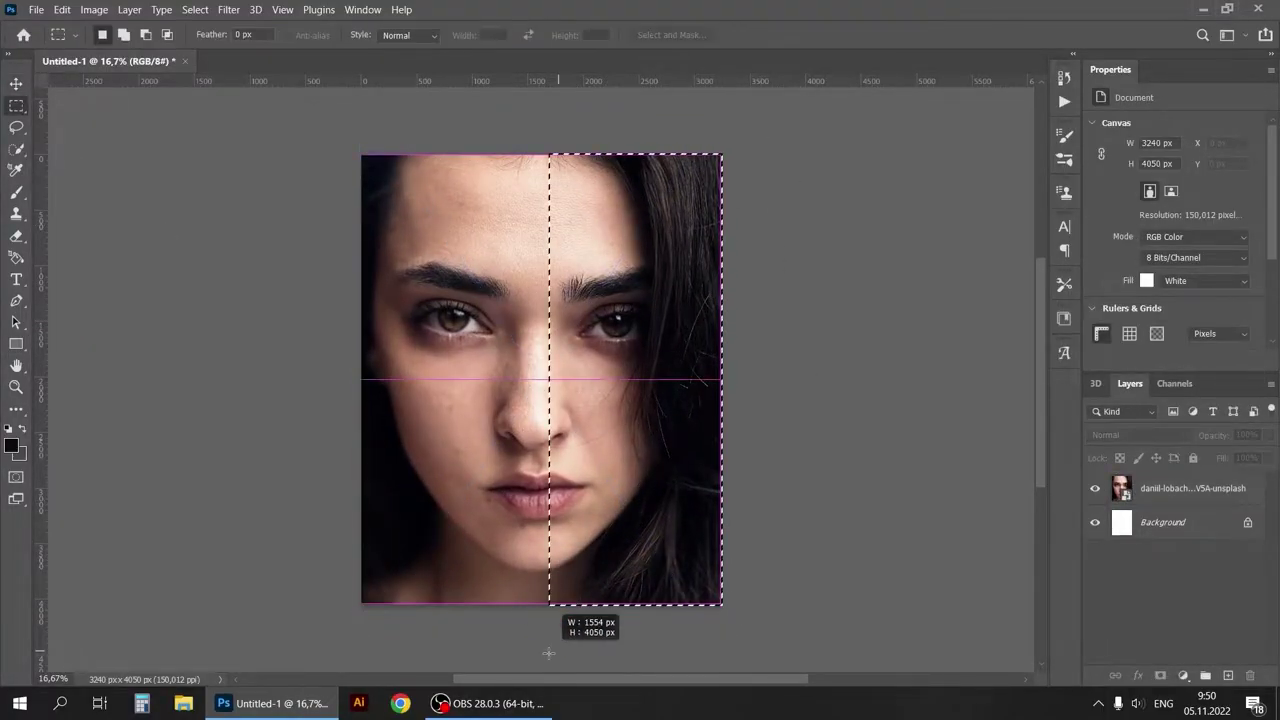
right_click(1190, 488)
click(1043, 306)
key(Delete)
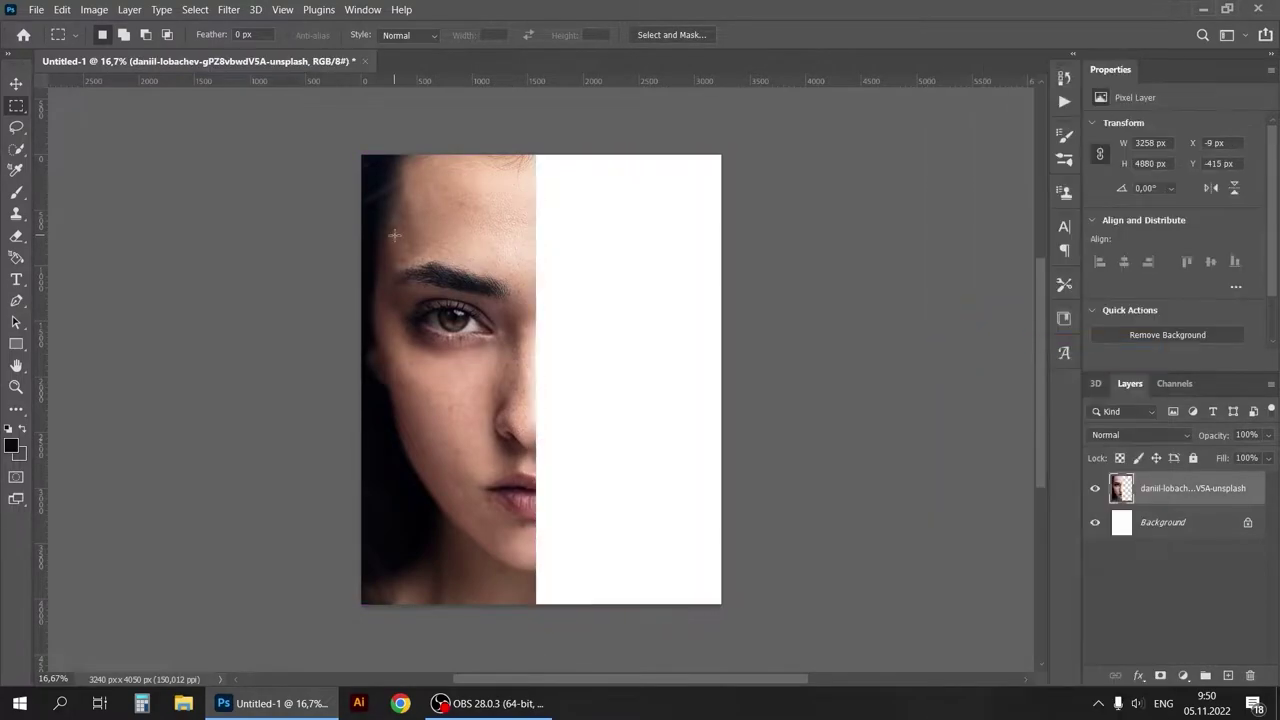
key(ctrl+d)
Duplicate the half face, flip it horizontally, merge both halves and fit the face to the canvas
key(v)
drag(455, 308, 610, 308)
click(62, 9)
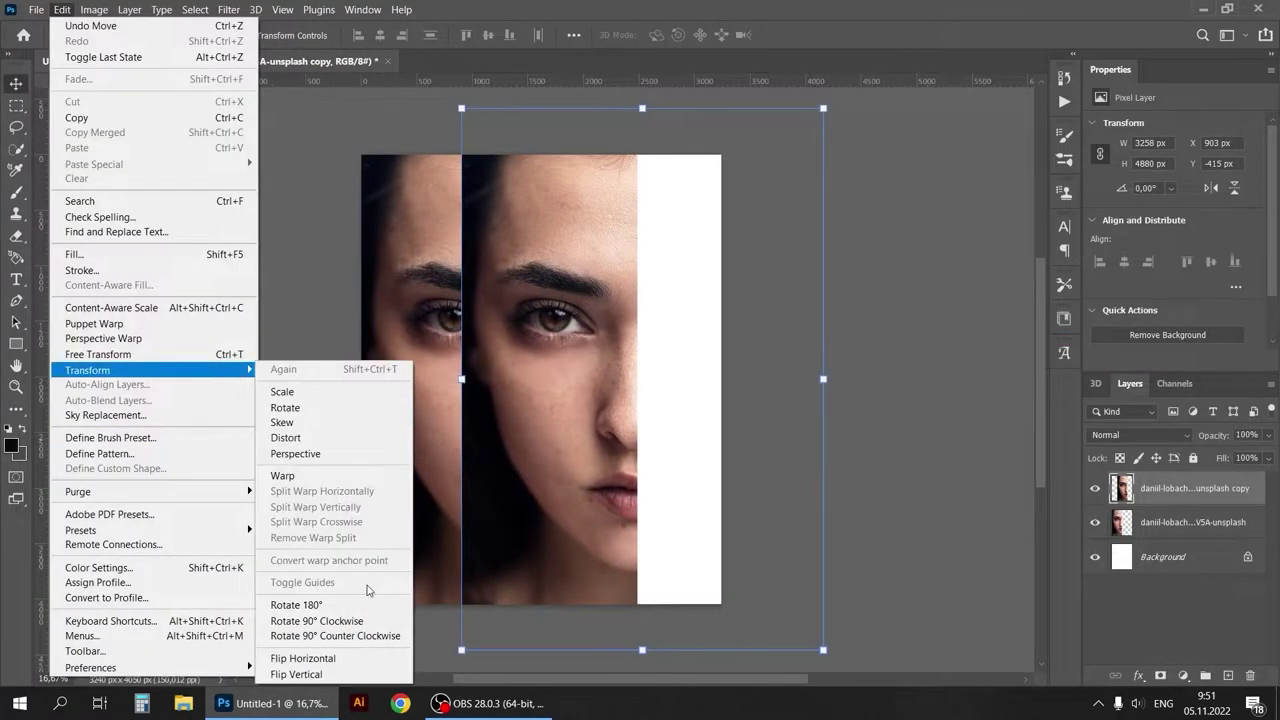
click(457, 674)
drag(591, 434, 583, 432)
key(ctrl+e)
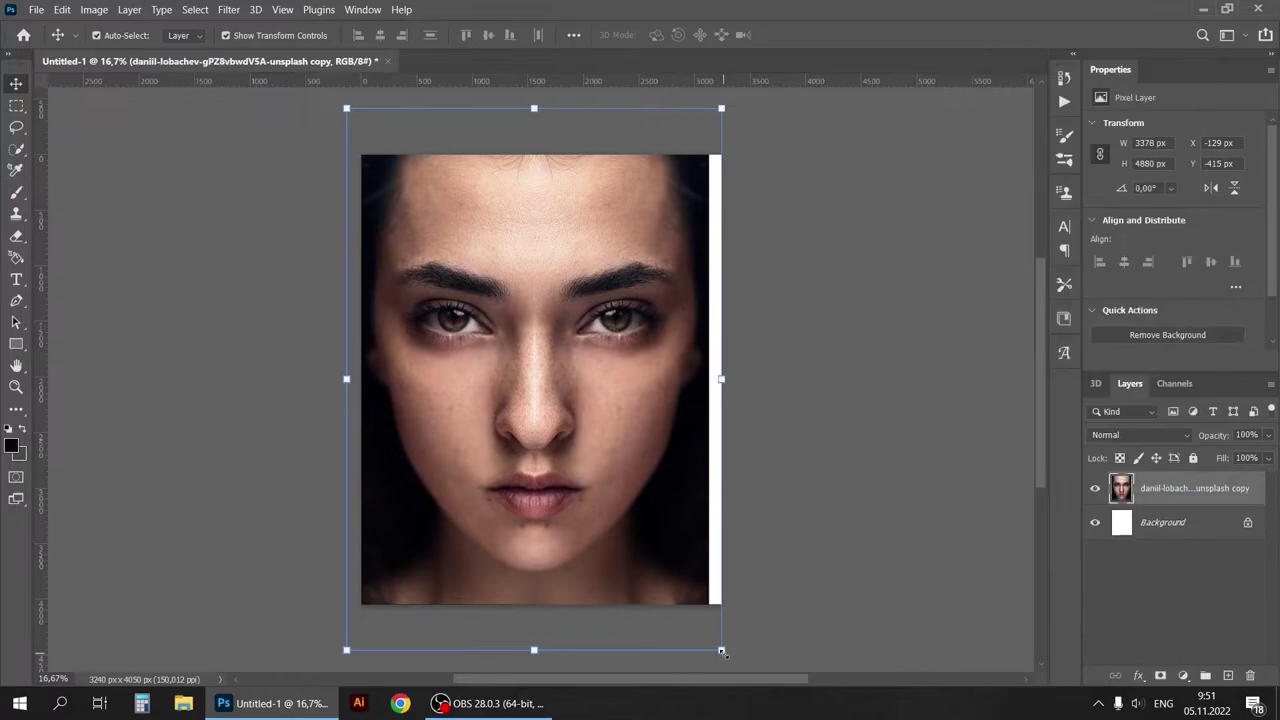
click(573, 35)
click(524, 79)
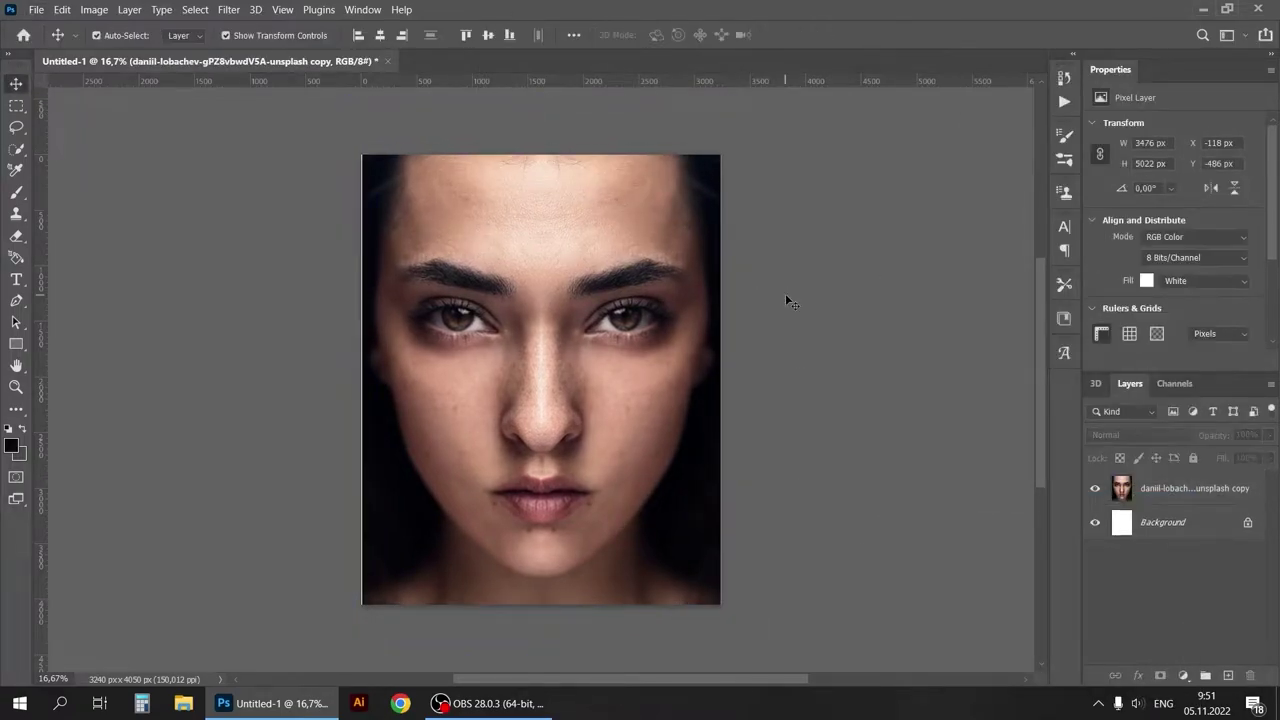
Copy a Color Range selection to Layer 1 and give it a blue Color Overlay
click(195, 9)
click(263, 157)
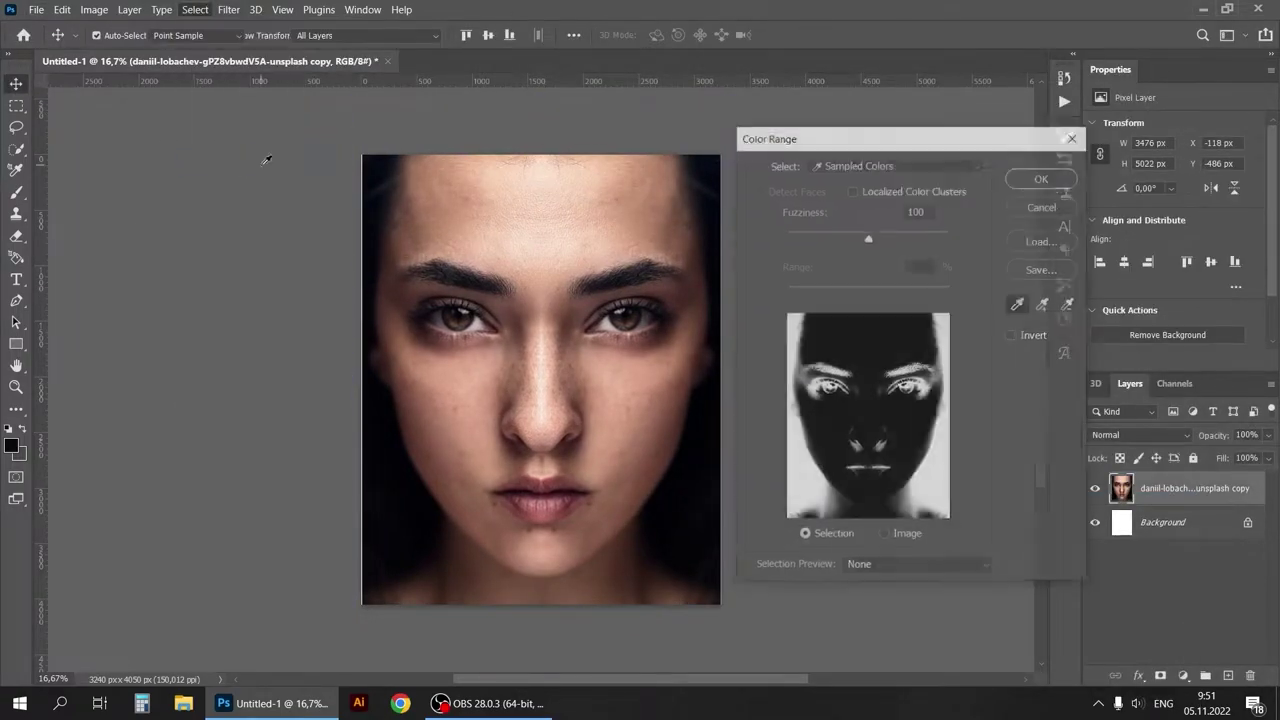
click(1043, 179)
key(ctrl+j)
click(738, 311)
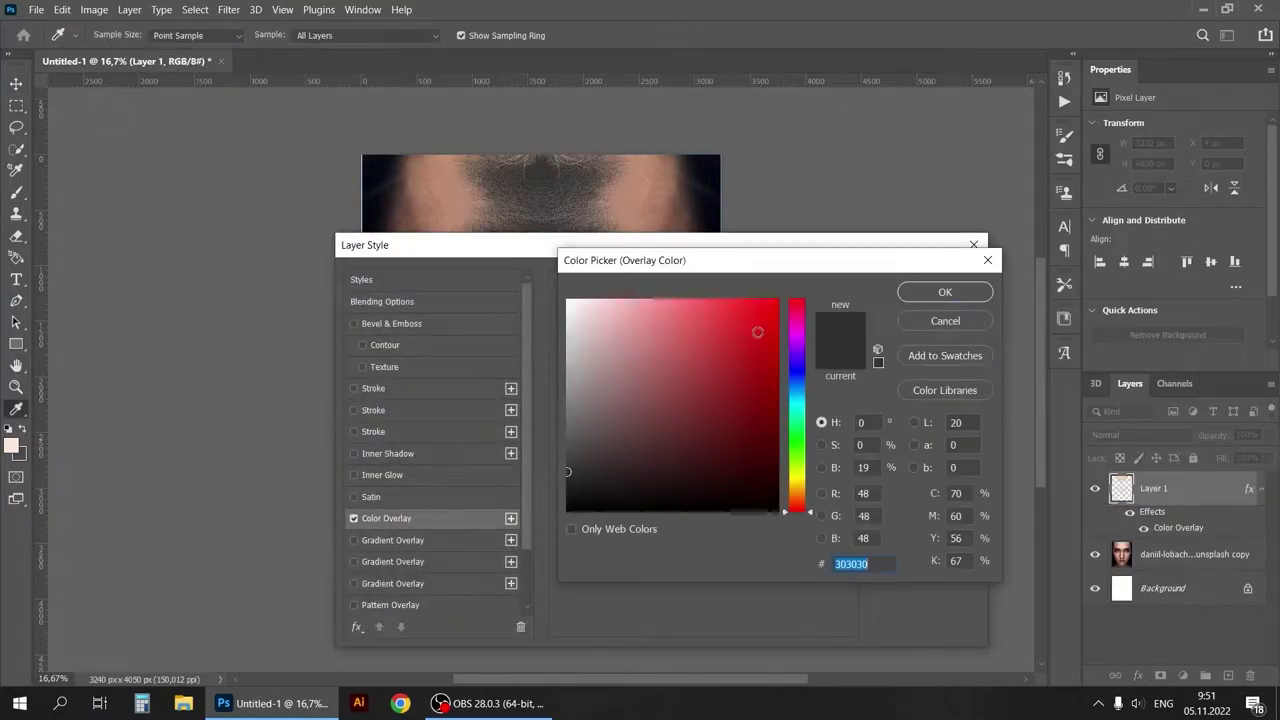
click(935, 290)
click(1195, 554)
Select the skin tone by Color Range, copy it to Layer 2 and add a red Color Overlay
click(195, 9)
click(263, 157)
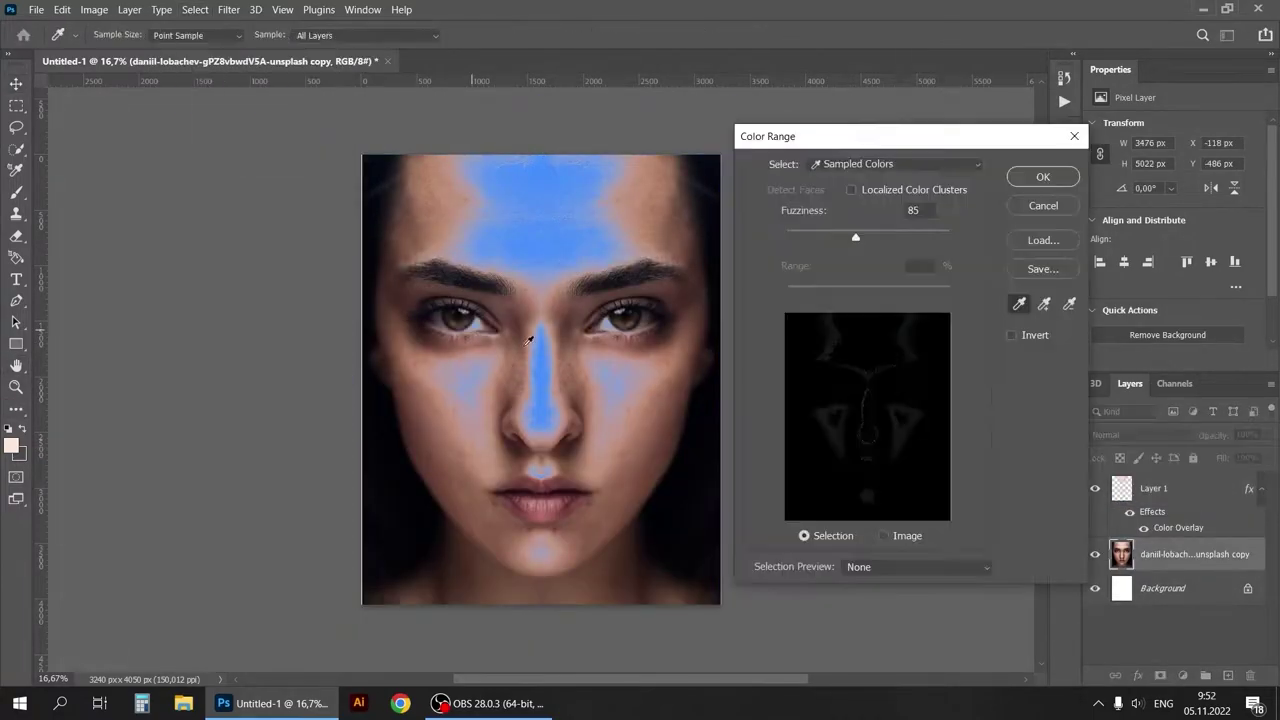
click(646, 197)
key(Return)
key(ctrl+j)
double_click(1220, 554)
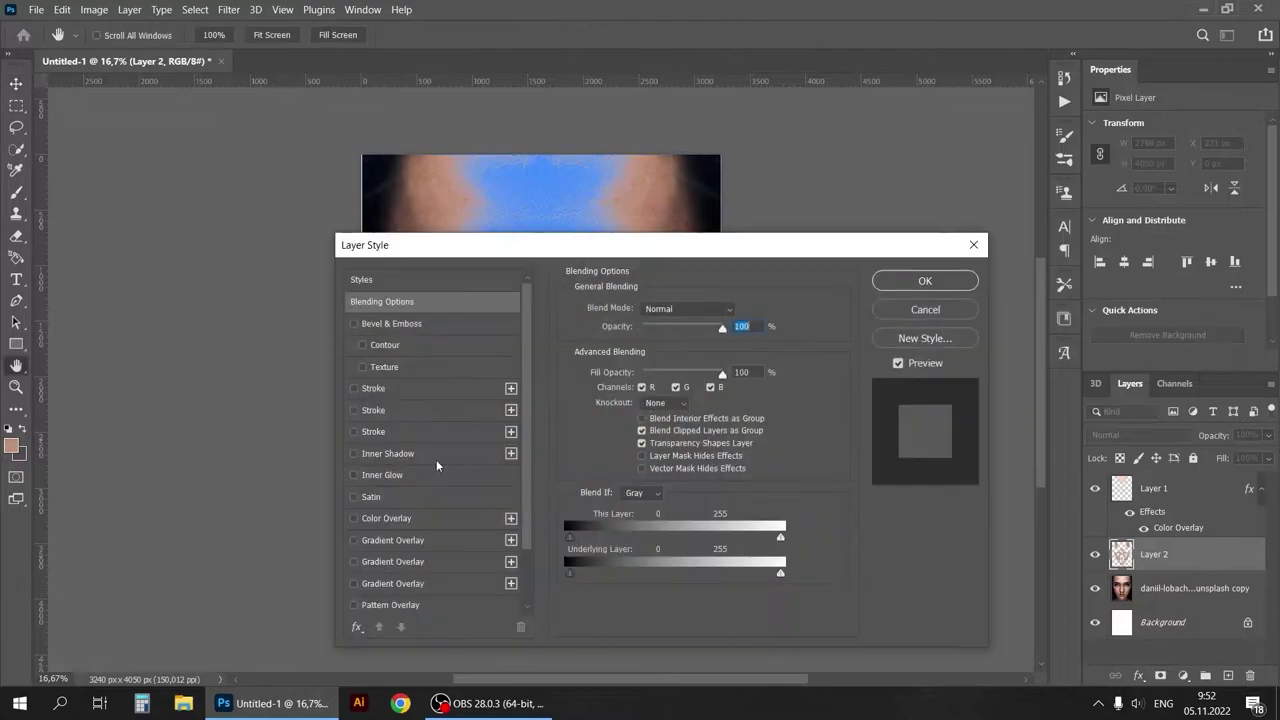
click(377, 486)
click(786, 350)
key(Return)
key(Return)
Copy another Color Range selection to Layer 3 with a yellow Color Overlay
click(1195, 620)
click(195, 9)
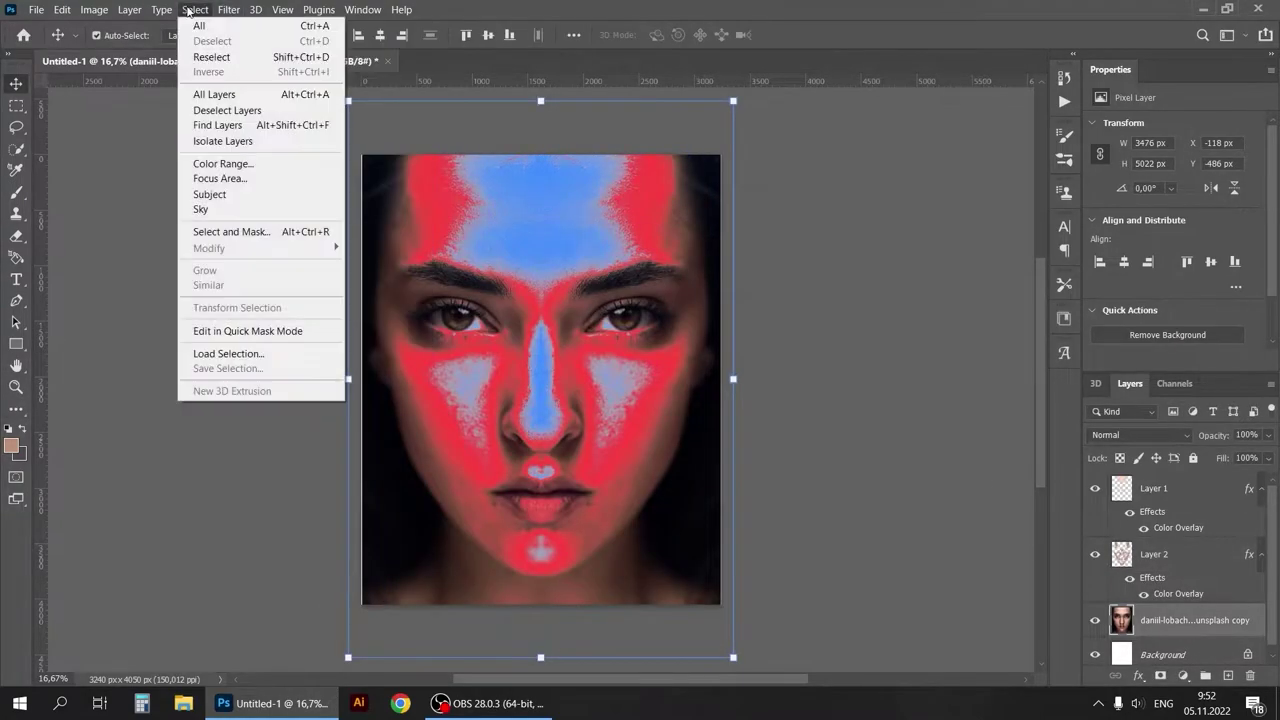
click(225, 160)
key(Return)
key(ctrl+j)
double_click(1220, 620)
click(377, 486)
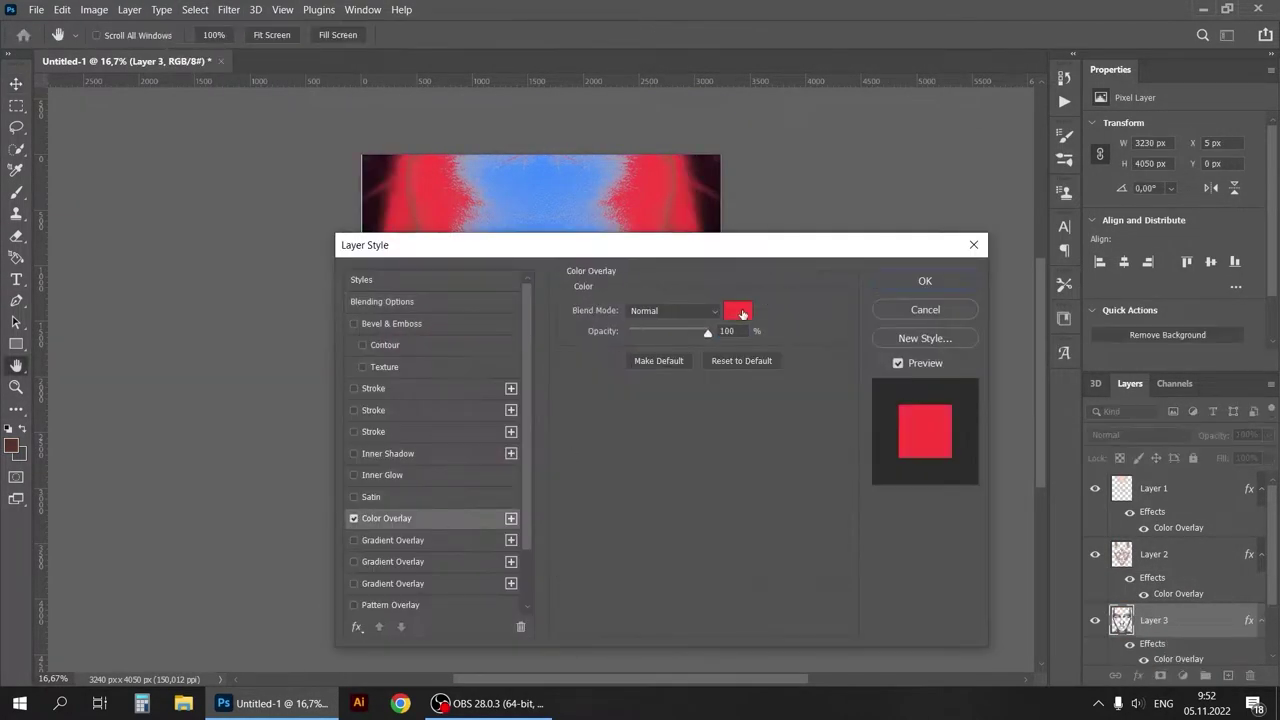
click(737, 311)
click(923, 280)
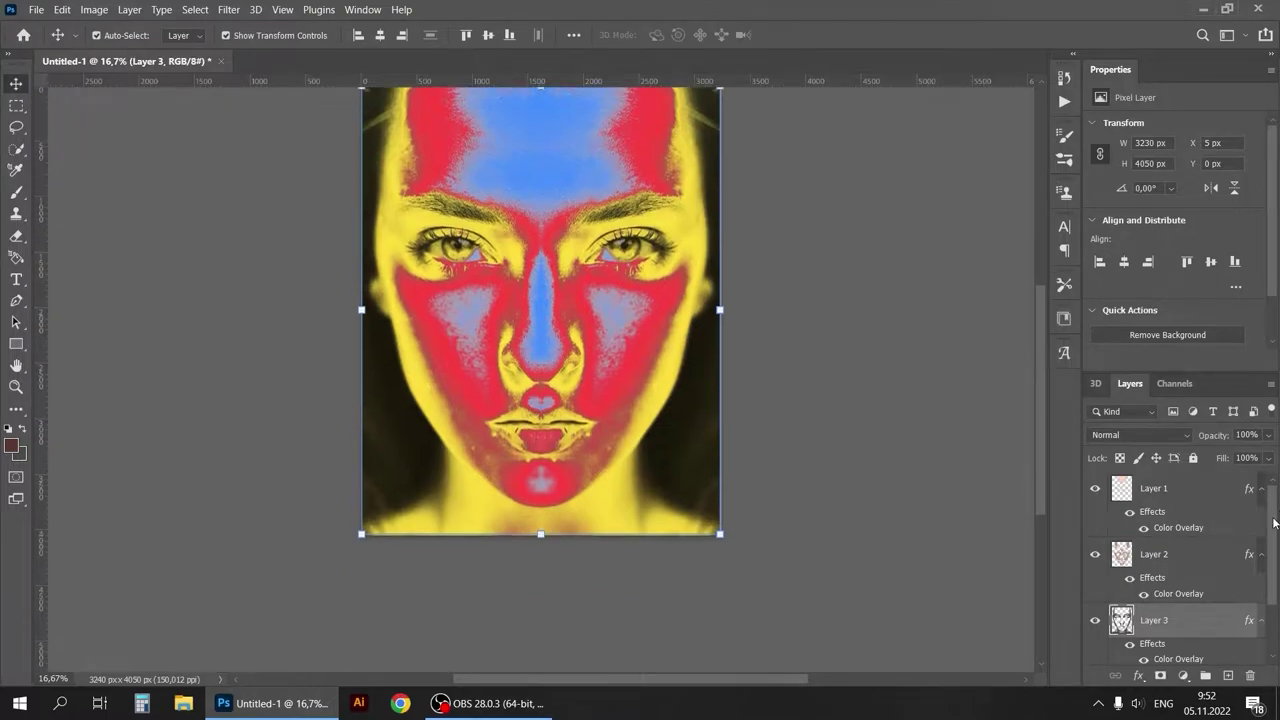
Hide the colour layers and select the eyebrow tone from the photo with fuzziness 58
scroll(1180, 550, down, 2)
drag(1095, 531, 1095, 470)
scroll(1180, 550, up, 2)
click(1095, 489)
click(1195, 615)
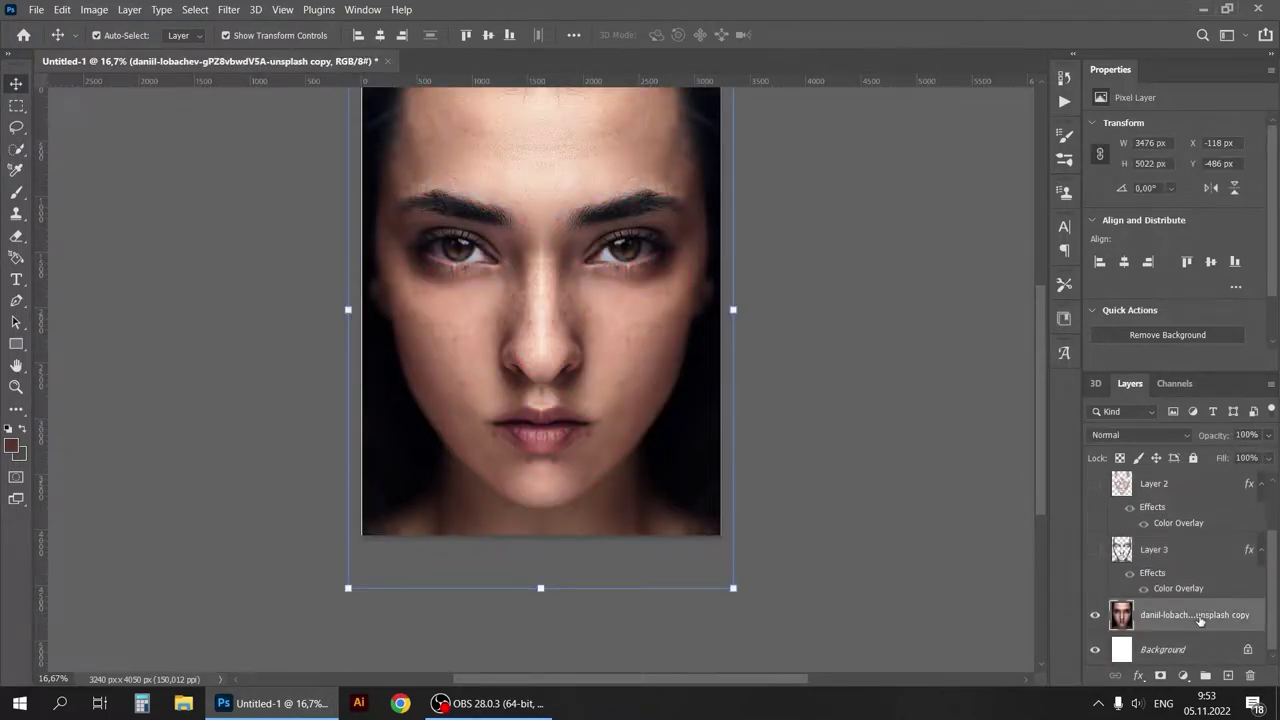
click(195, 9)
click(225, 160)
click(486, 206)
drag(864, 234, 834, 237)
click(1043, 177)
Copy the eyebrow tones to Layer 4 with a green Color Overlay, then toggle layer visibility
key(ctrl+j)
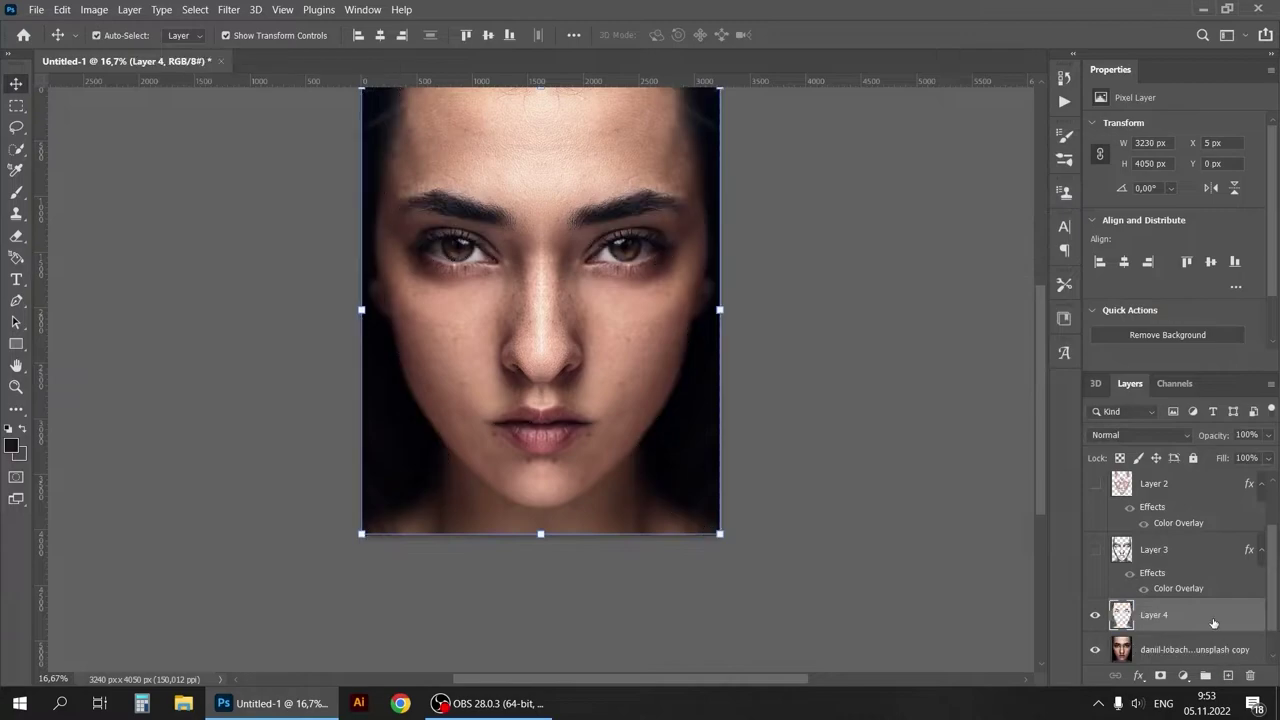
double_click(1220, 615)
click(377, 518)
click(737, 311)
click(943, 289)
key(Return)
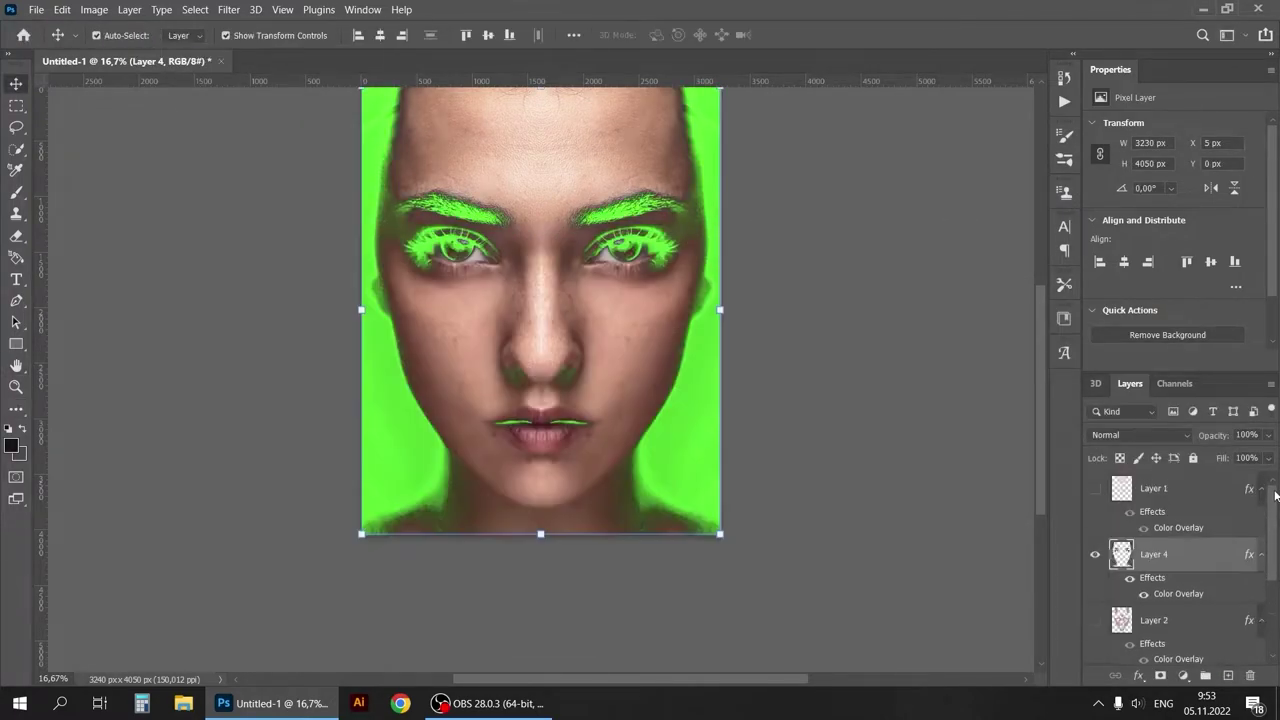
click(1095, 549)
click(1095, 483)
alt+click(1095, 615)
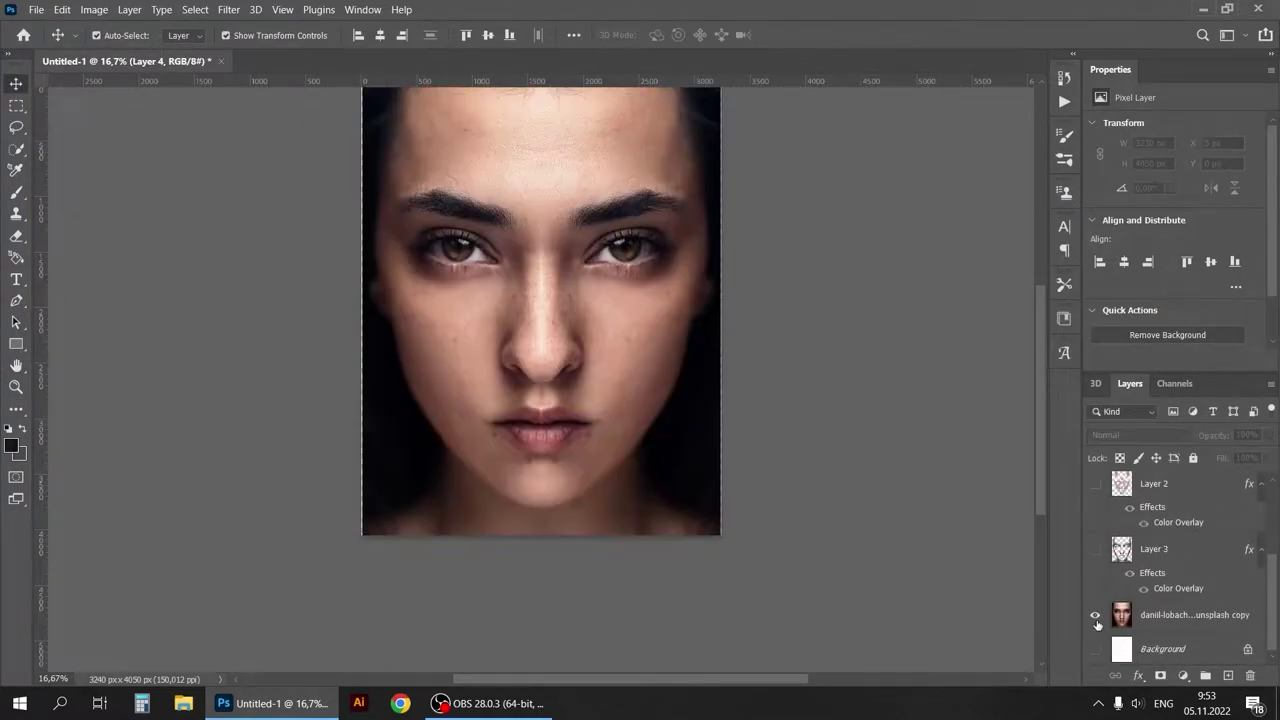
Select the lips by Color Range, copy them to Layer 5 and add a magenta Color Overlay
click(1190, 615)
click(195, 9)
click(225, 160)
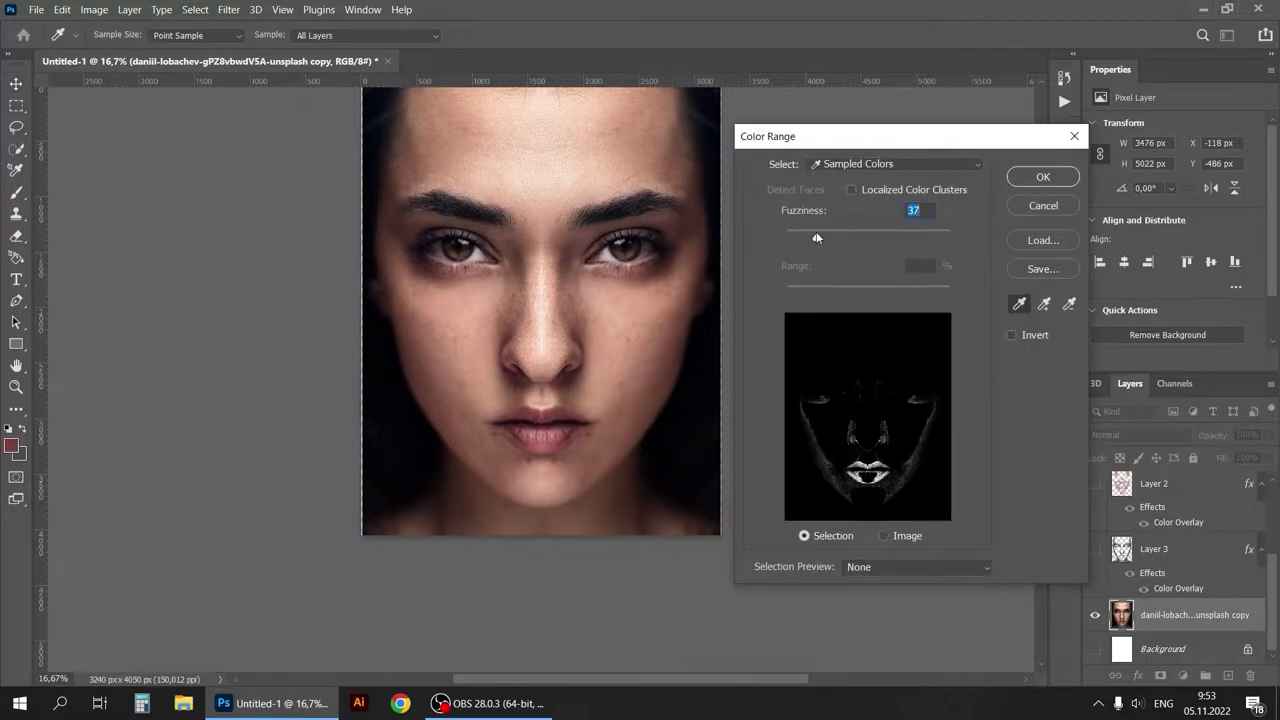
click(1043, 177)
key(ctrl+j)
double_click(1220, 615)
click(386, 518)
click(737, 311)
drag(798, 372, 798, 320)
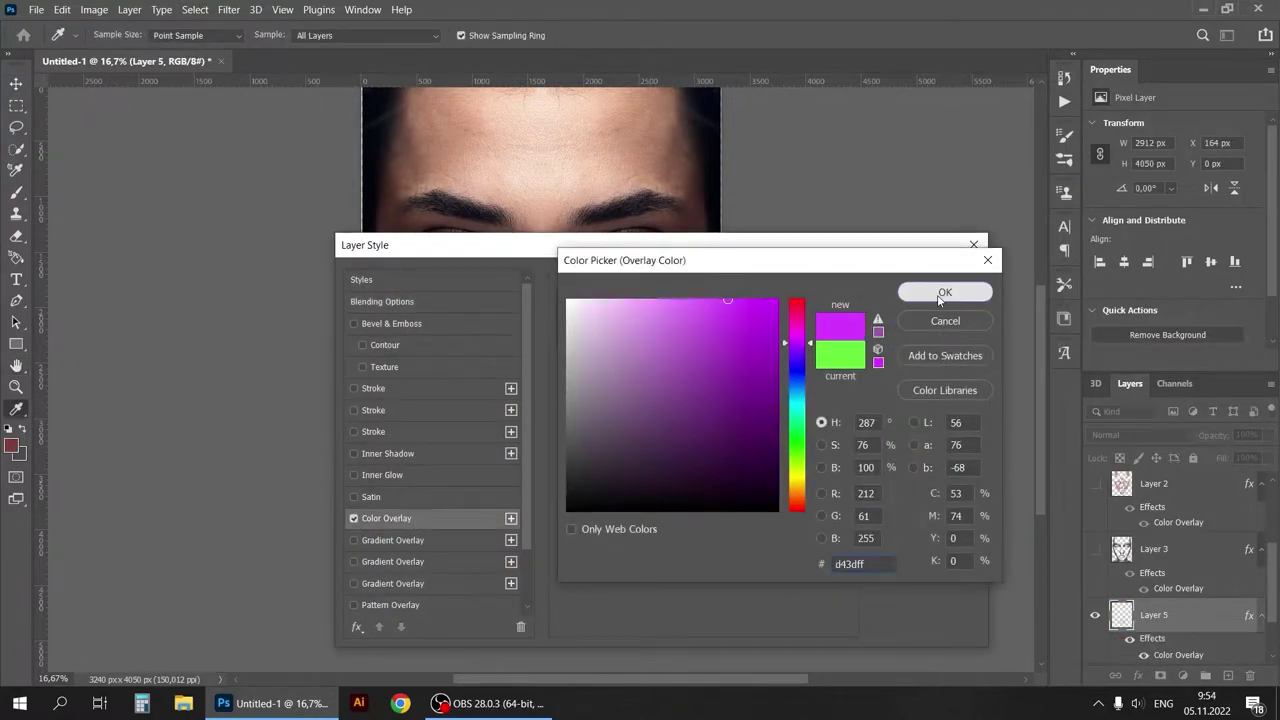
click(945, 292)
click(945, 285)
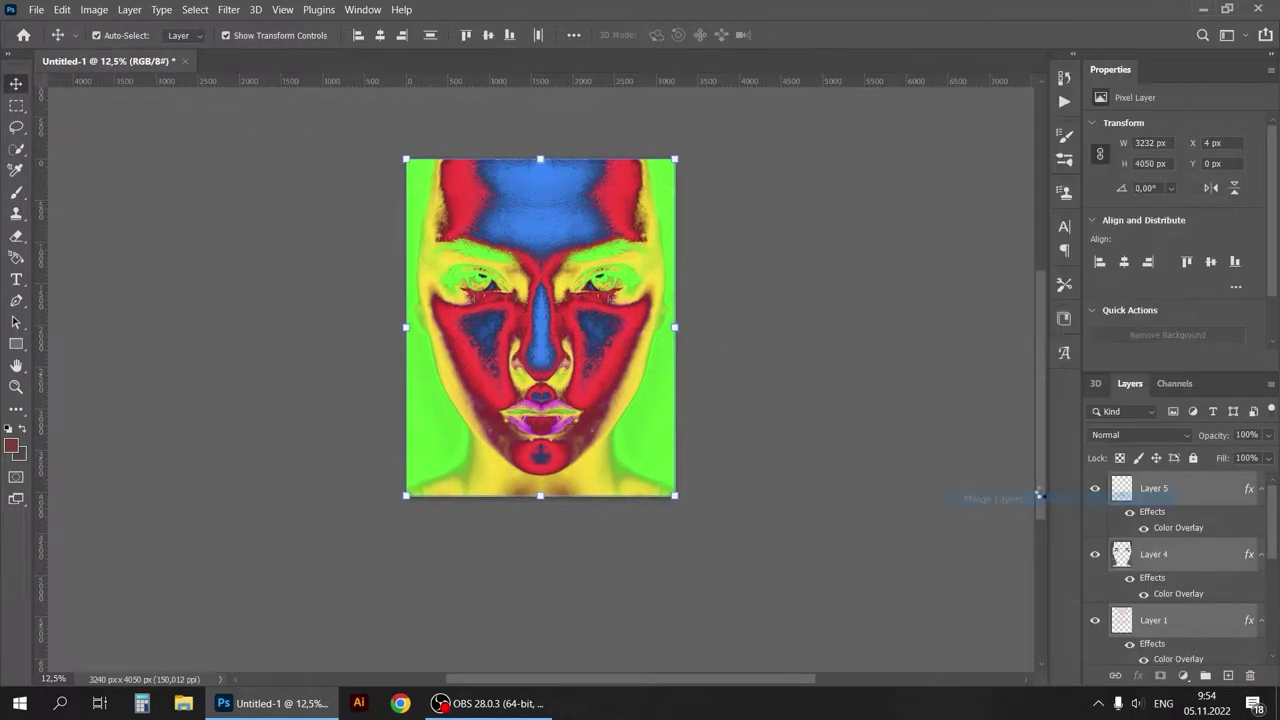
Merge the colour layers and try a blend mode on the merged layer
click(1160, 523)
click(1140, 435)
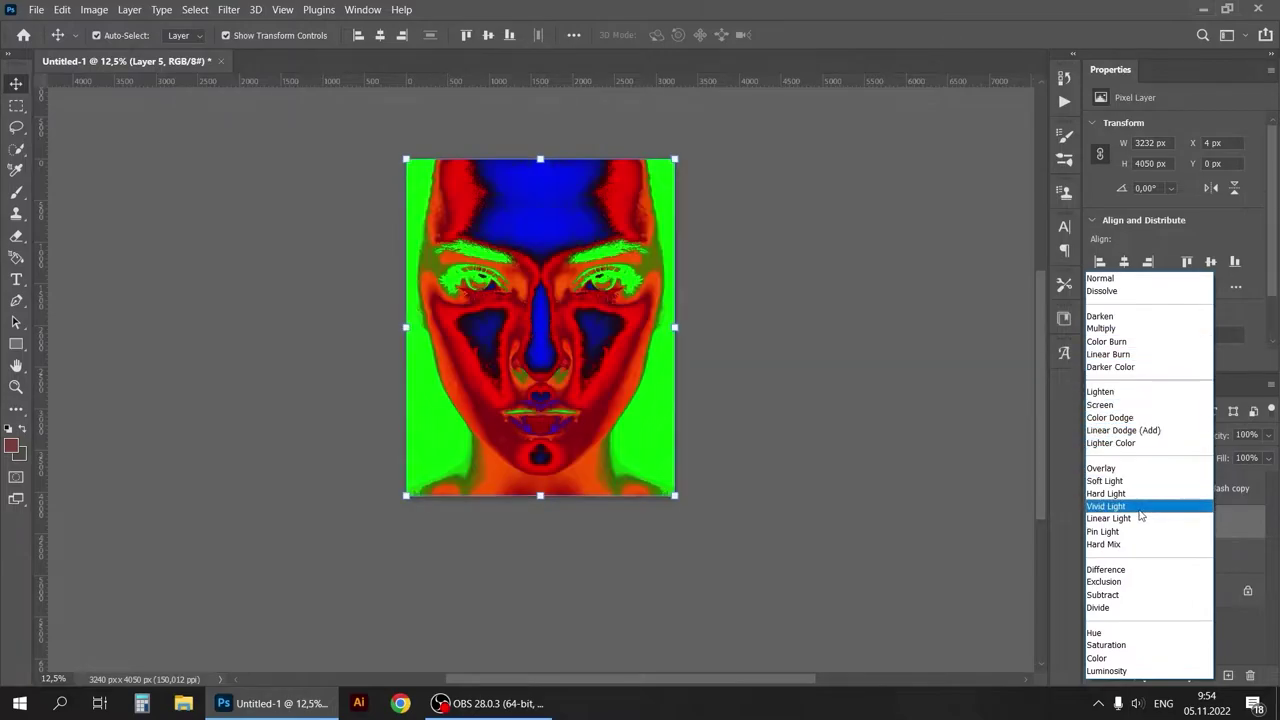
click(1145, 392)
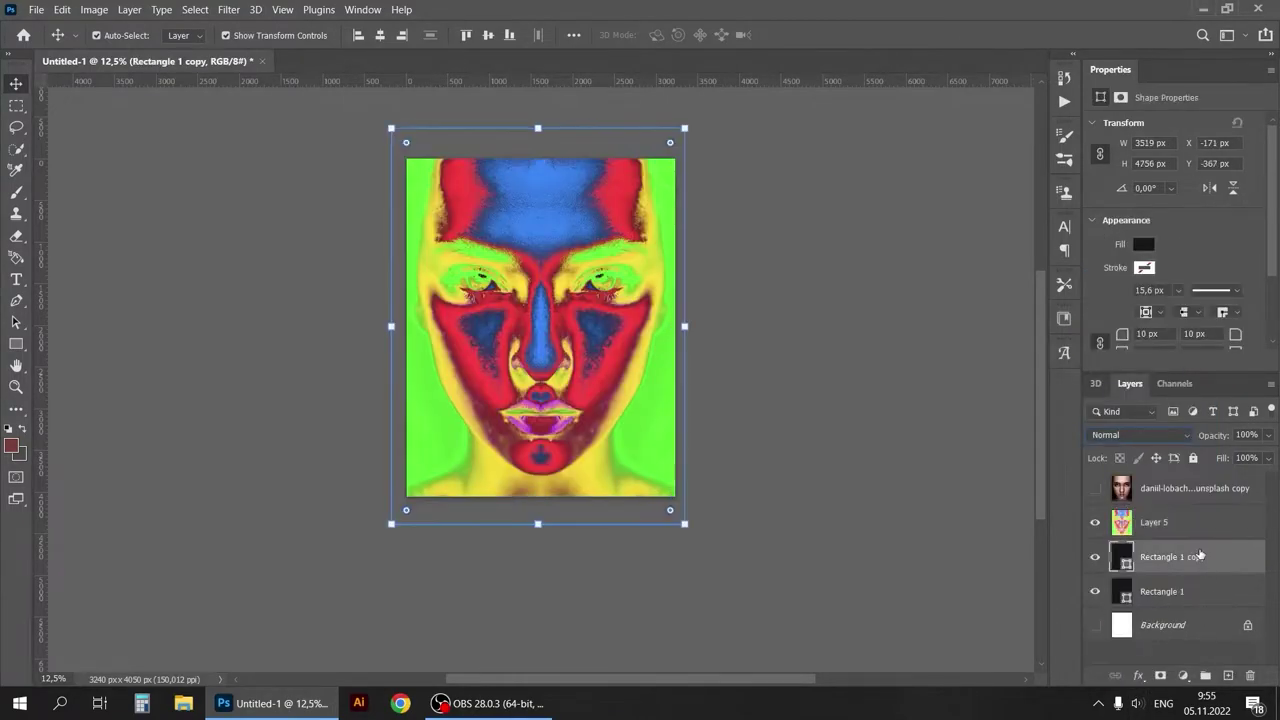
Apply the Filter Gallery Cutout filter with Levels 8, Simplicity 7 and Fidelity 1
click(228, 9)
click(357, 94)
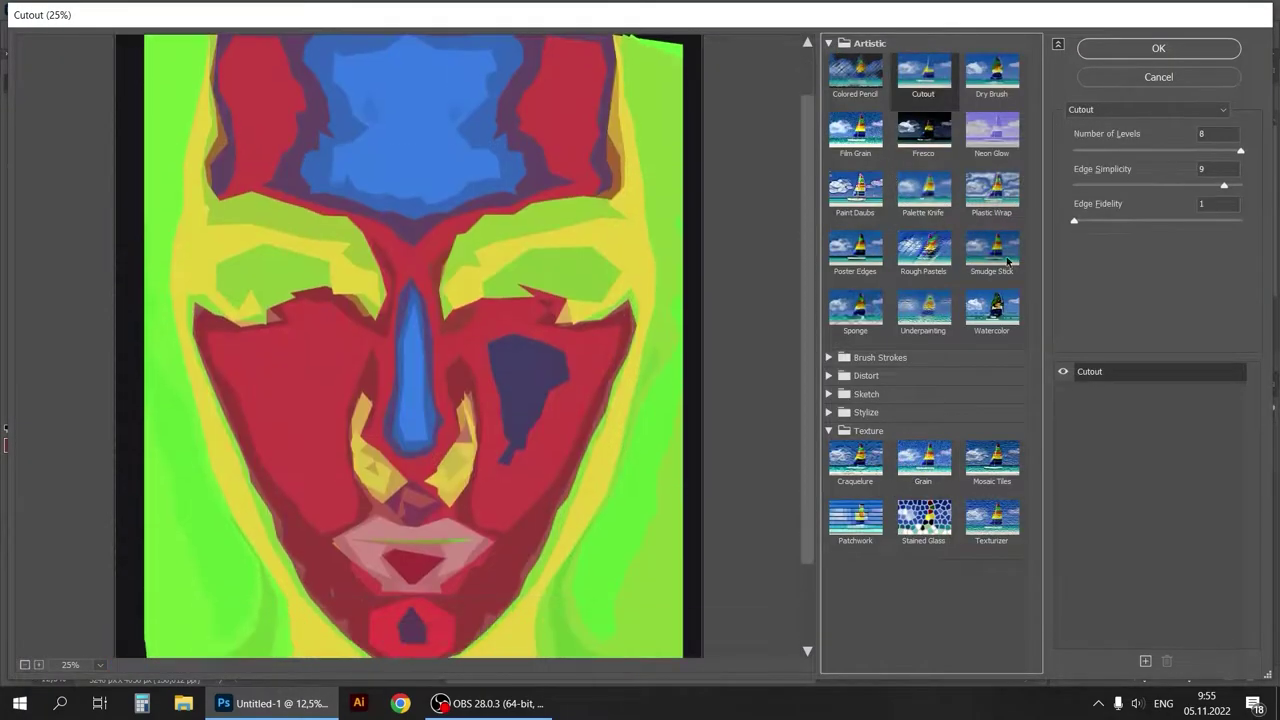
mouse_move(1224, 186)
mouse_down()
mouse_move(1152, 153)
mouse_move(1240, 150)
mouse_up()
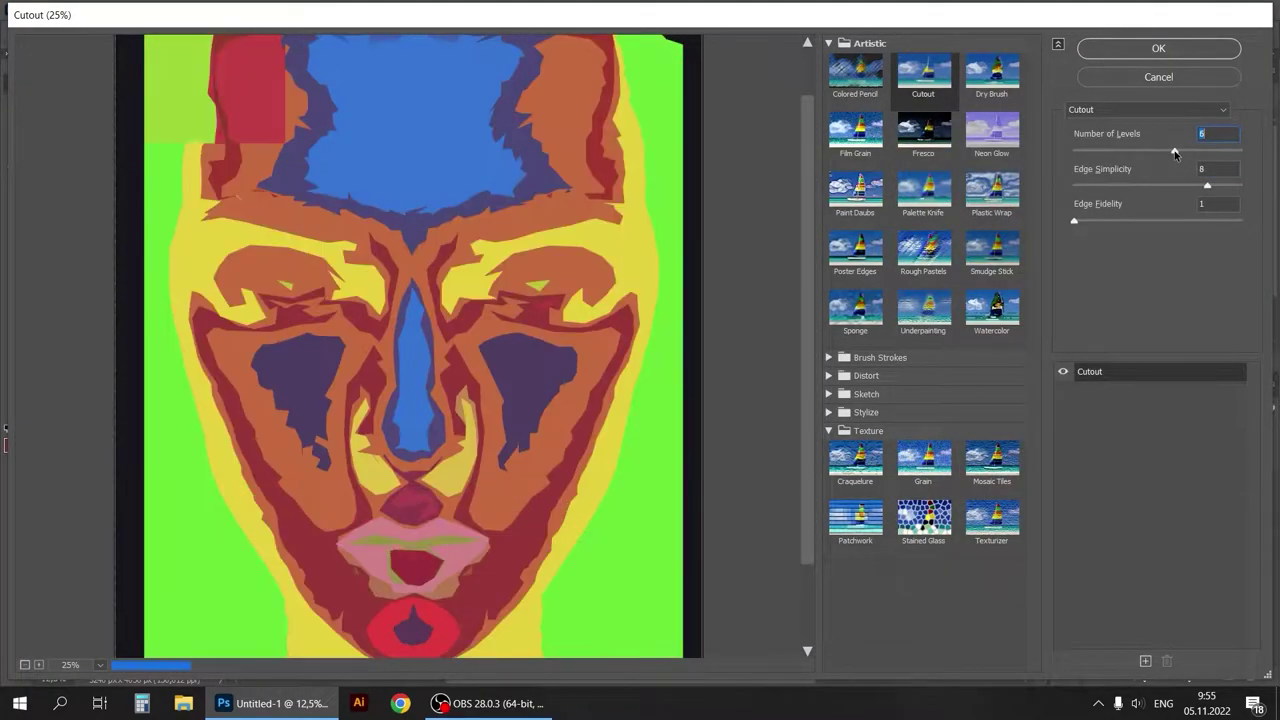
drag(1074, 220, 1240, 220)
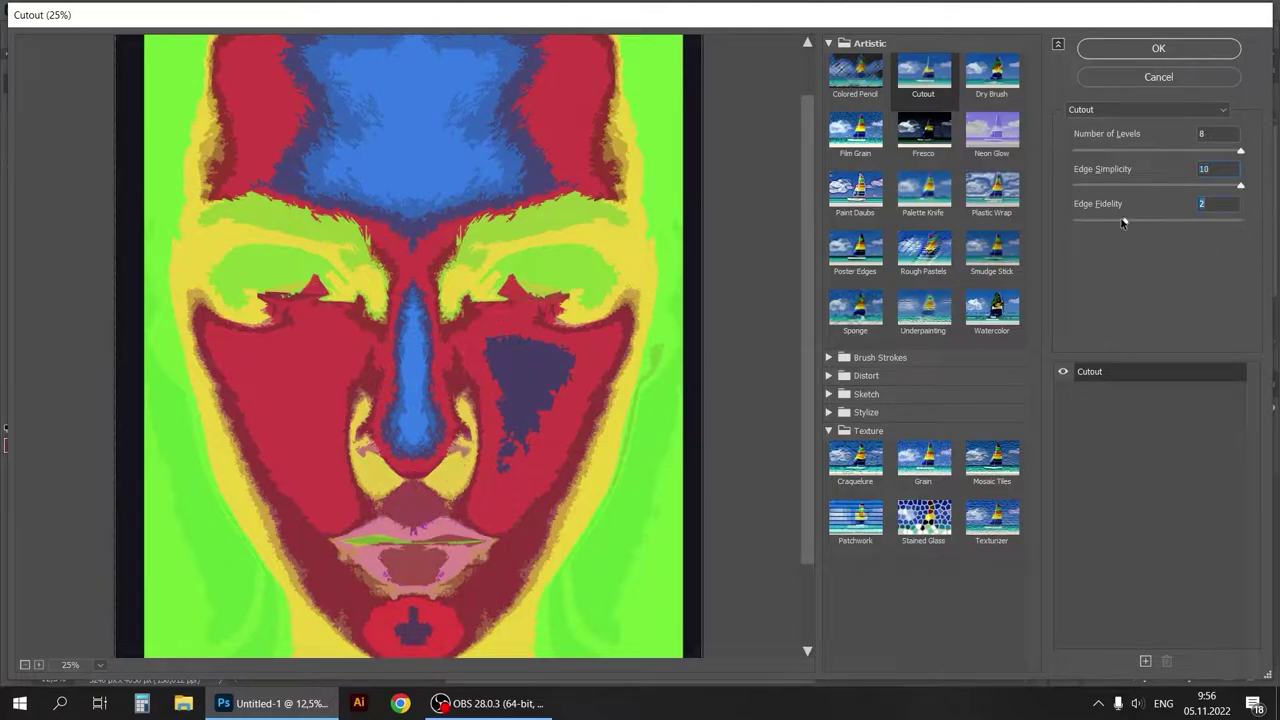
drag(1110, 220, 1074, 220)
drag(1240, 186, 1211, 186)
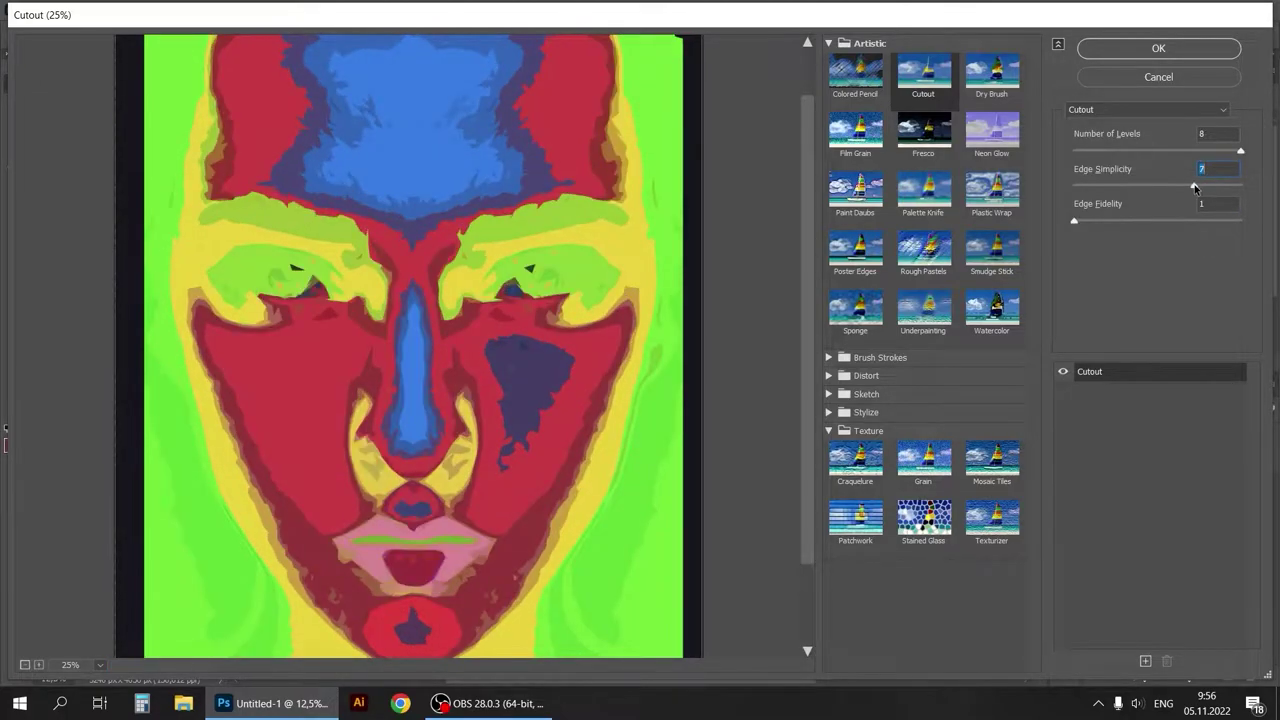
click(1205, 48)
Shift the face's hues toward magenta, teal and yellow, and enlarge the layer slightly
key(ctrl+u)
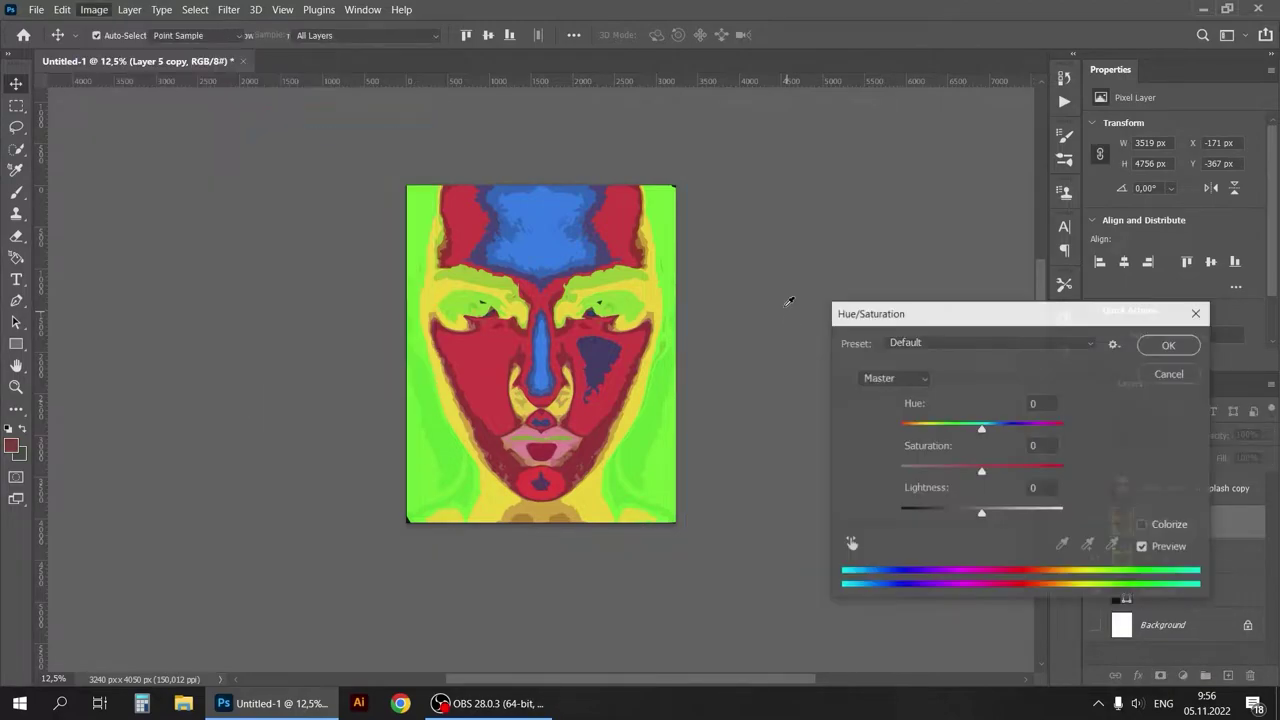
mouse_move(980, 424)
mouse_down()
mouse_move(965, 424)
mouse_move(990, 425)
mouse_up()
key(Return)
drag(684, 550, 698, 562)
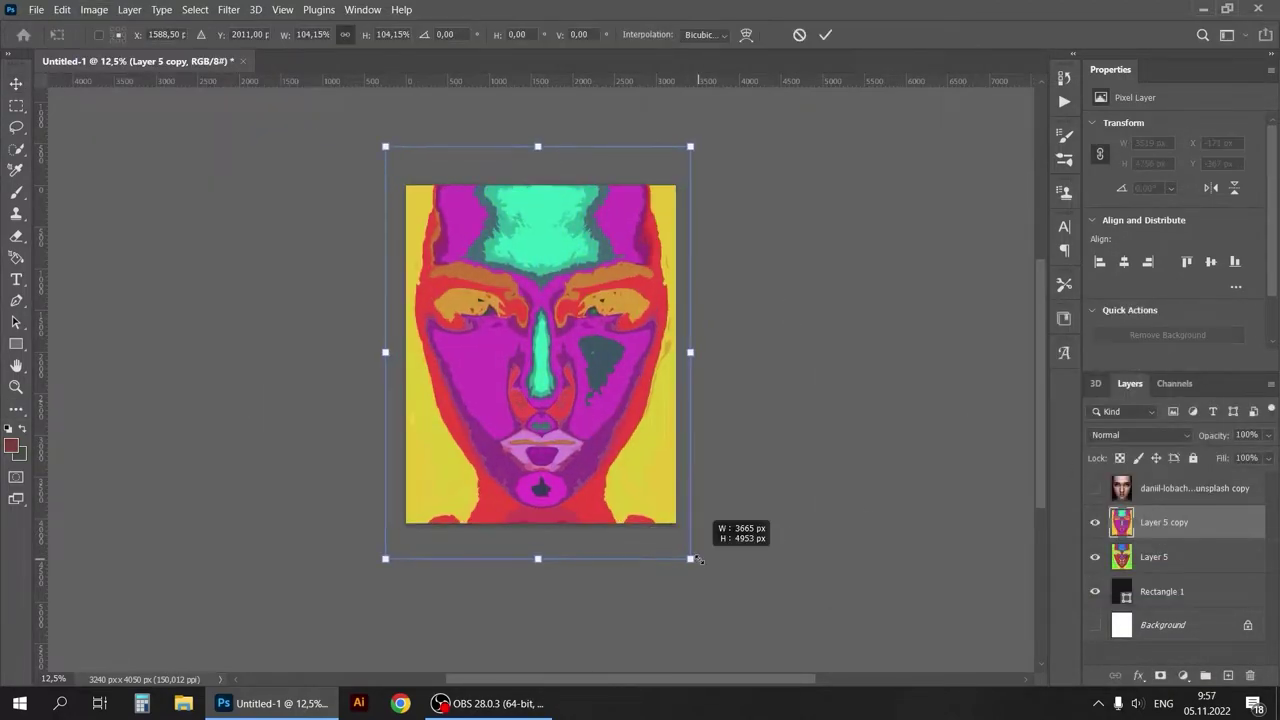
key(Return)
key(ctrl+plus)
Review the blend modes, then switch to the Pen tool for tracing the face outline
click(1140, 434)
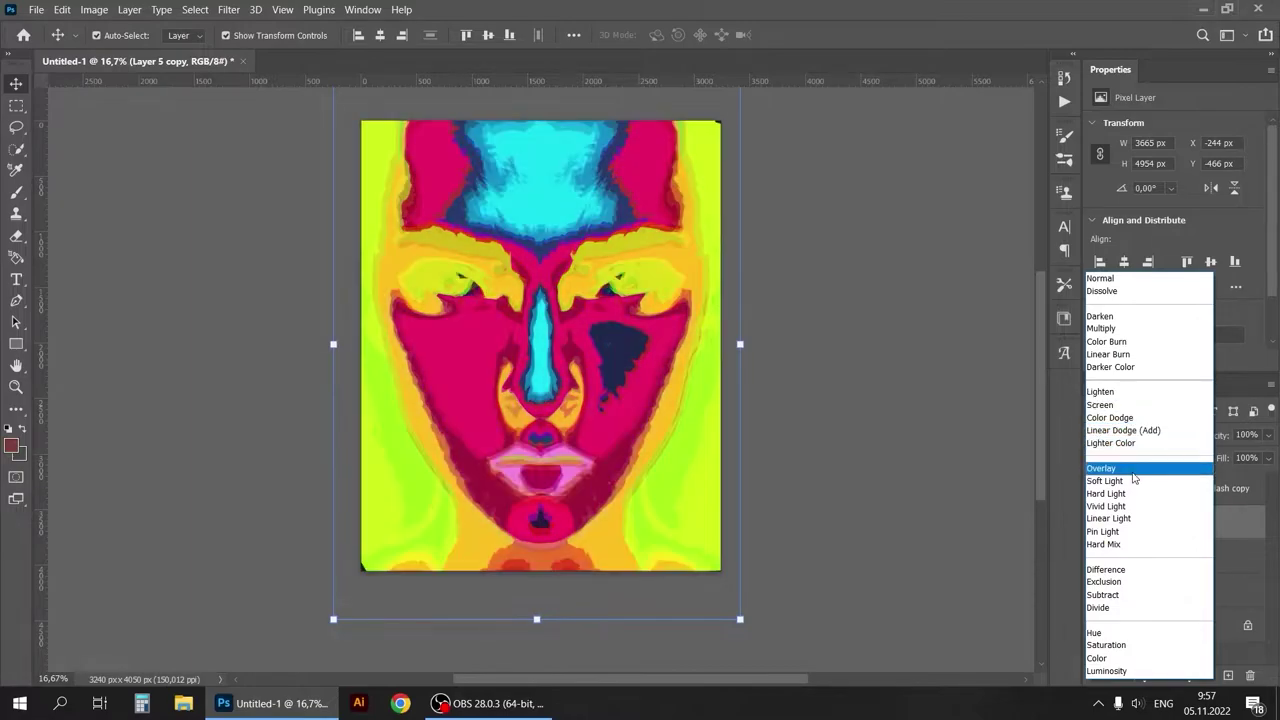
key(Escape)
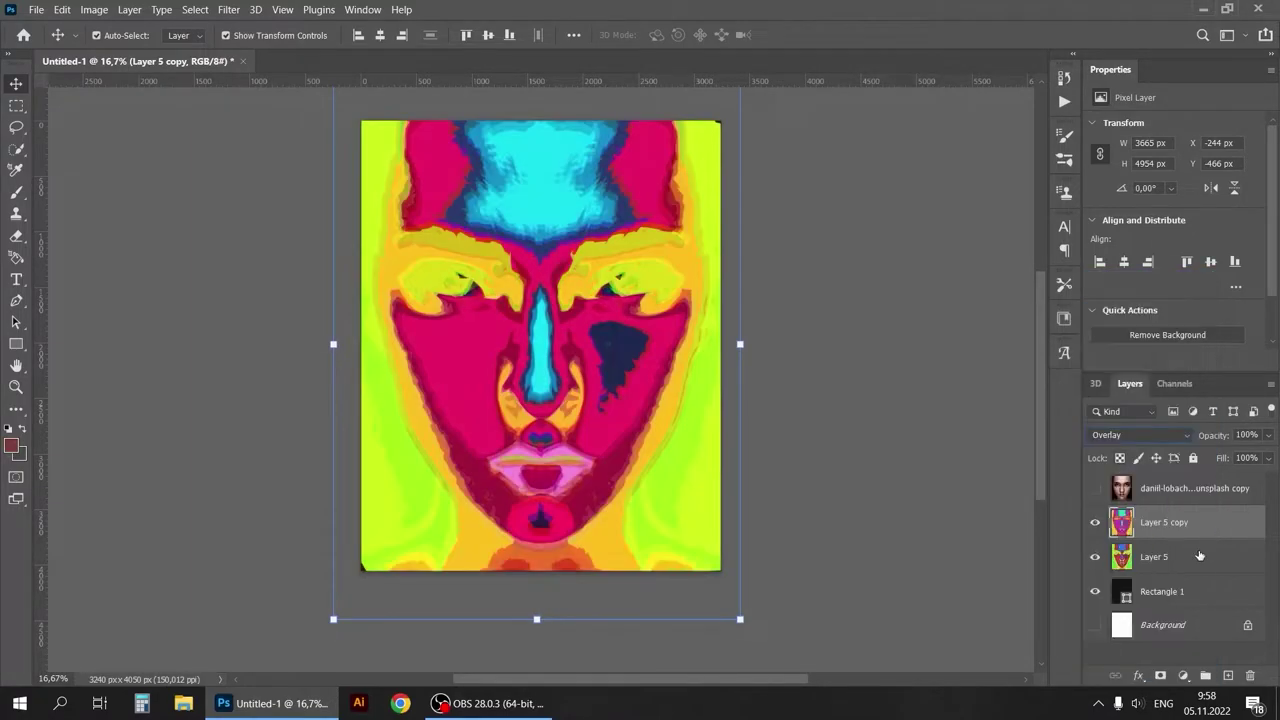
right_click(16, 300)
click(16, 83)
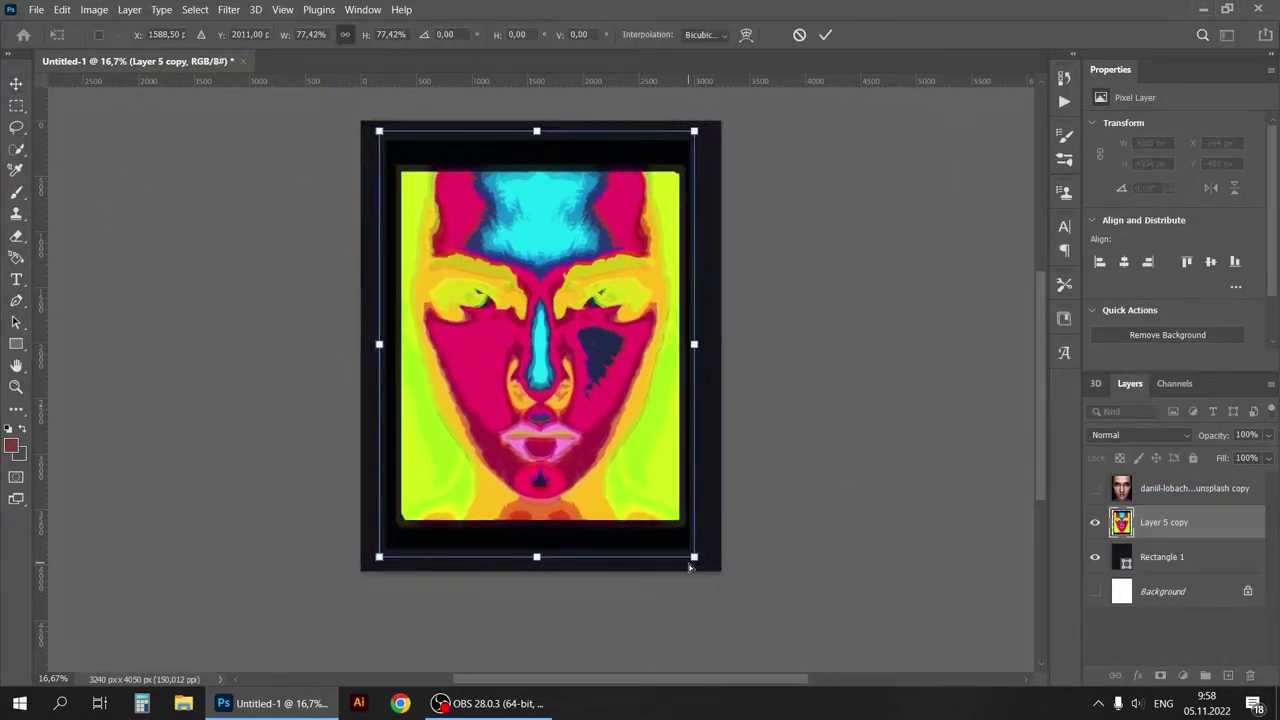
key(p)
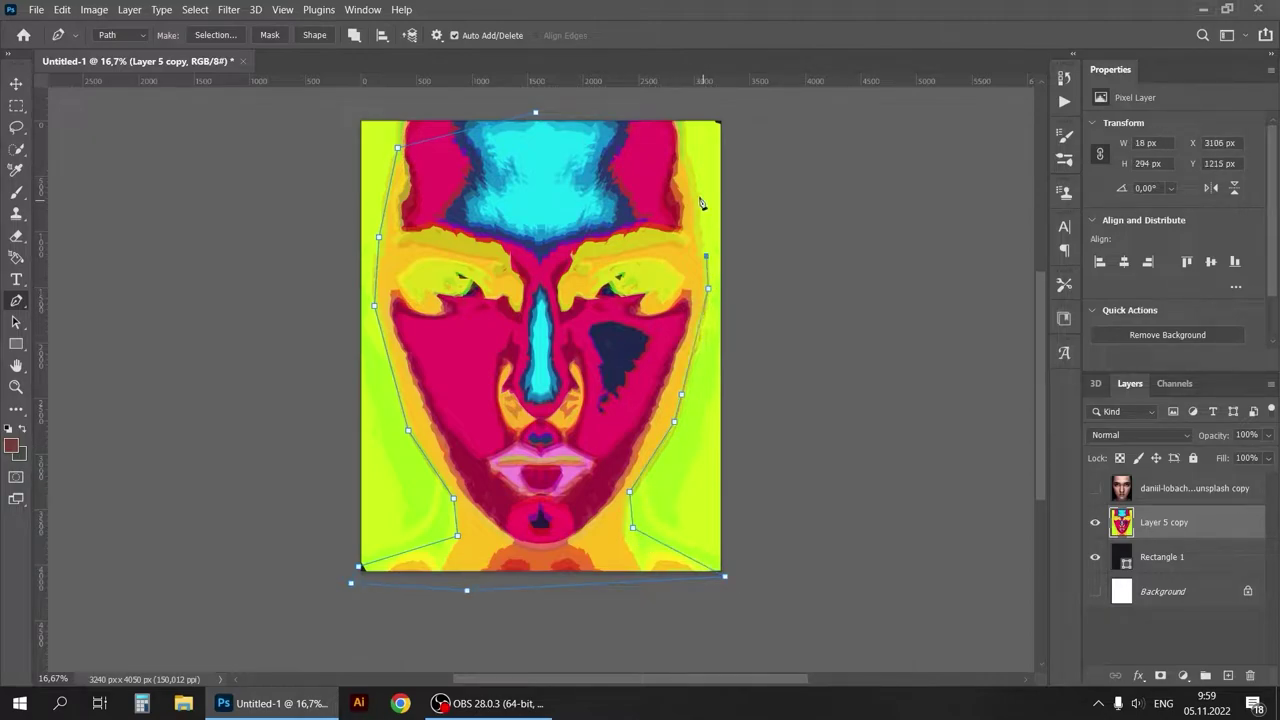
Turn the traced path into a selection, copy the face to a new layer and delete Layer 5 copy
right_click(600, 264)
click(650, 334)
key(ctrl+j)
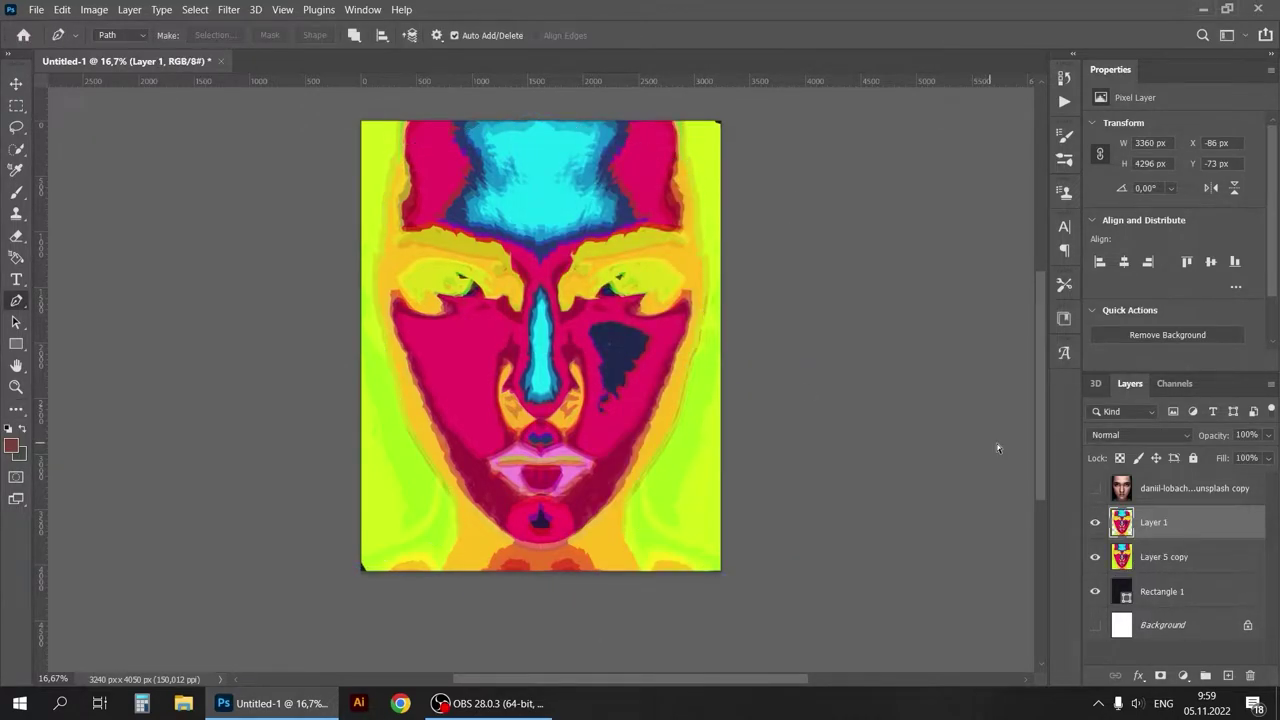
click(1095, 557)
drag(1160, 557, 1257, 669)
Hue-shift Layer 1 copy, shrink it to about 93% and set it to Luminosity blending
click(94, 9)
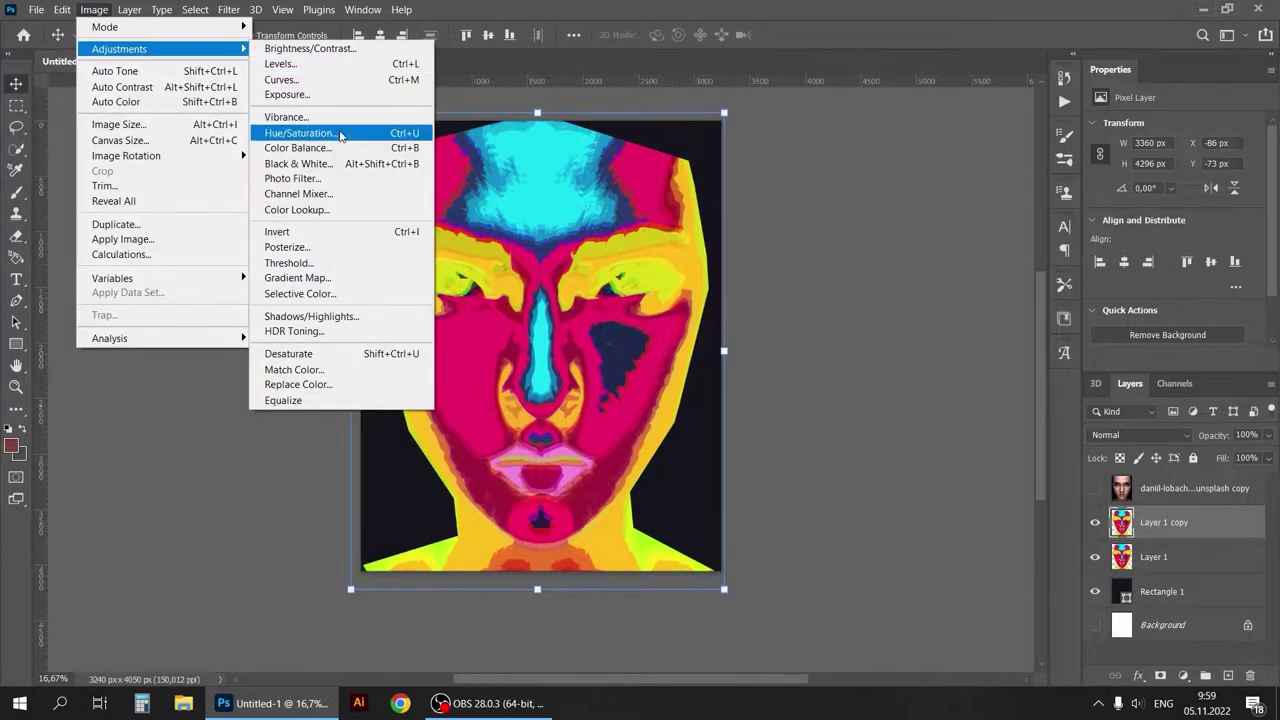
click(386, 129)
drag(1043, 428, 1030, 428)
click(1166, 343)
drag(724, 589, 707, 578)
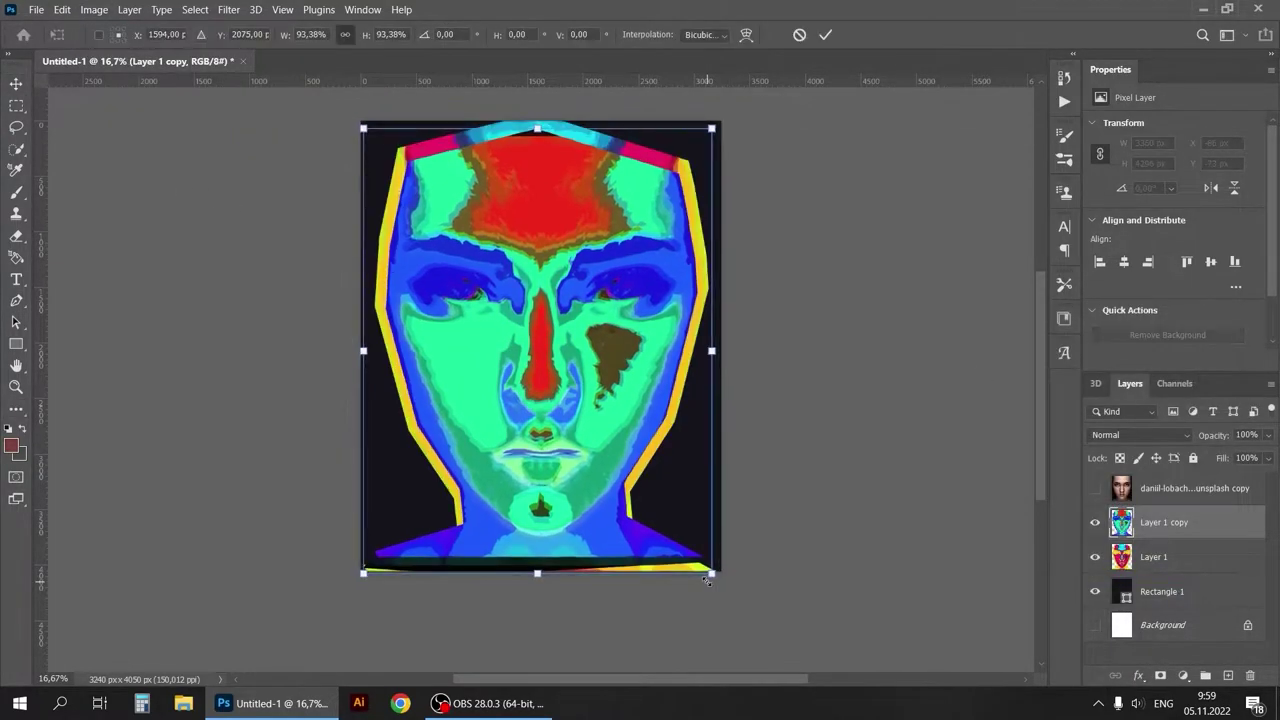
click(1140, 434)
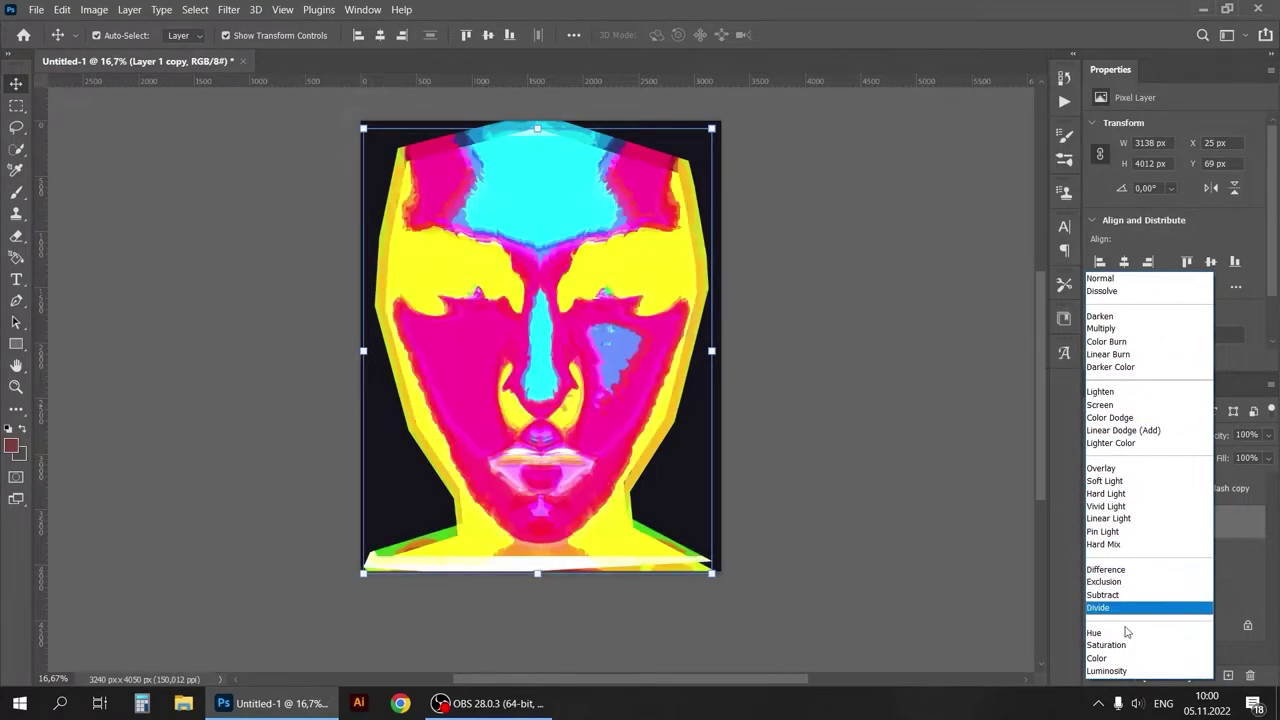
click(1138, 671)
Duplicate the face layer with Color Dodge blending, then show the marbled texture below the top layer
right_click(1190, 555)
key(Escape)
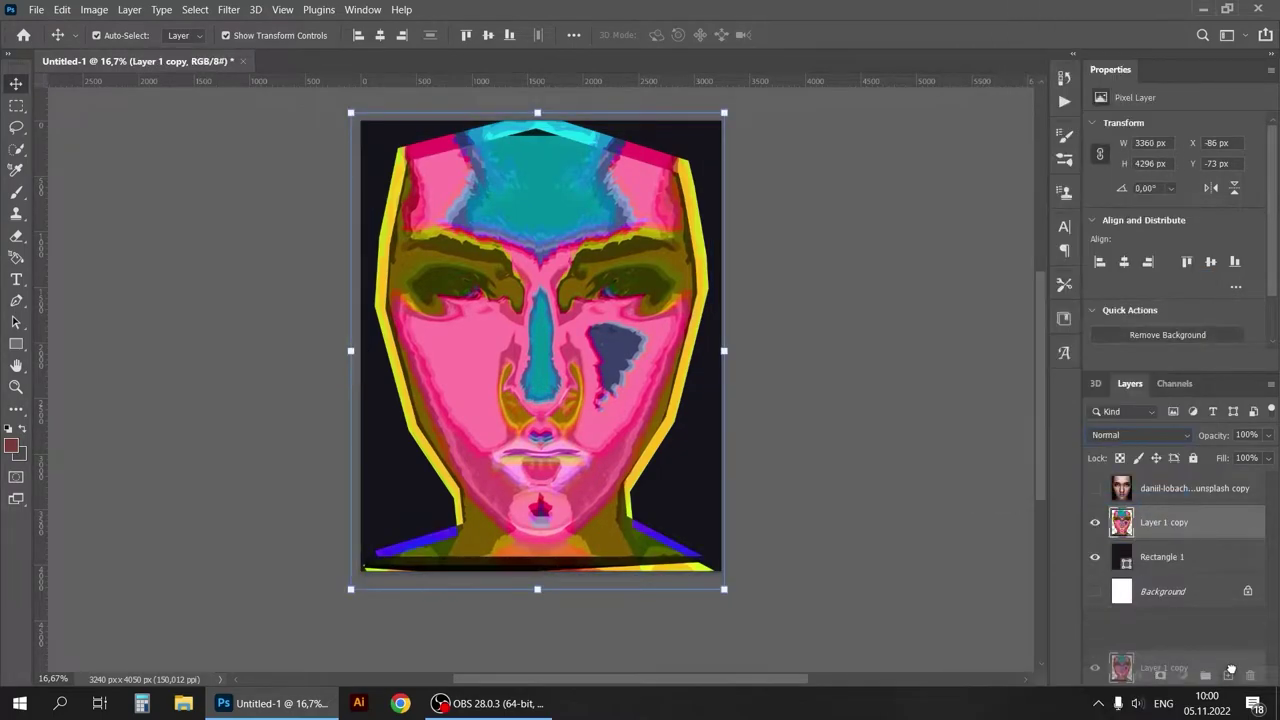
key(ctrl+j)
click(1122, 434)
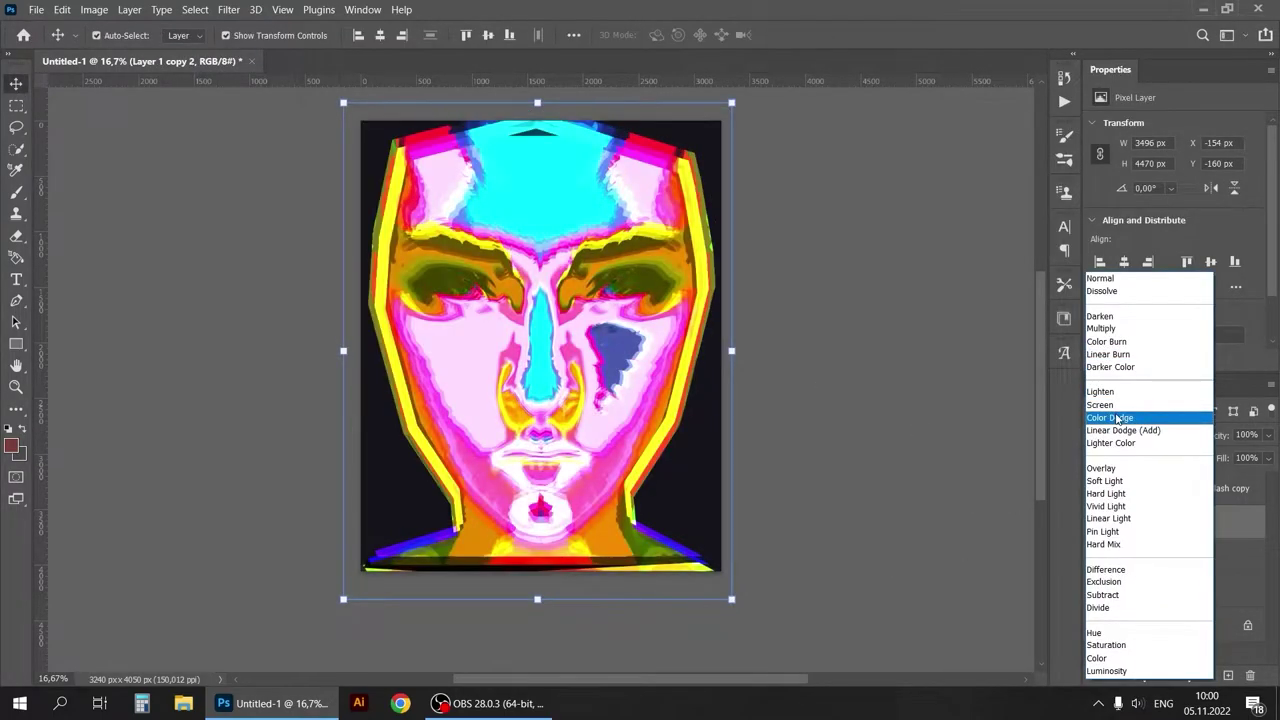
click(1136, 658)
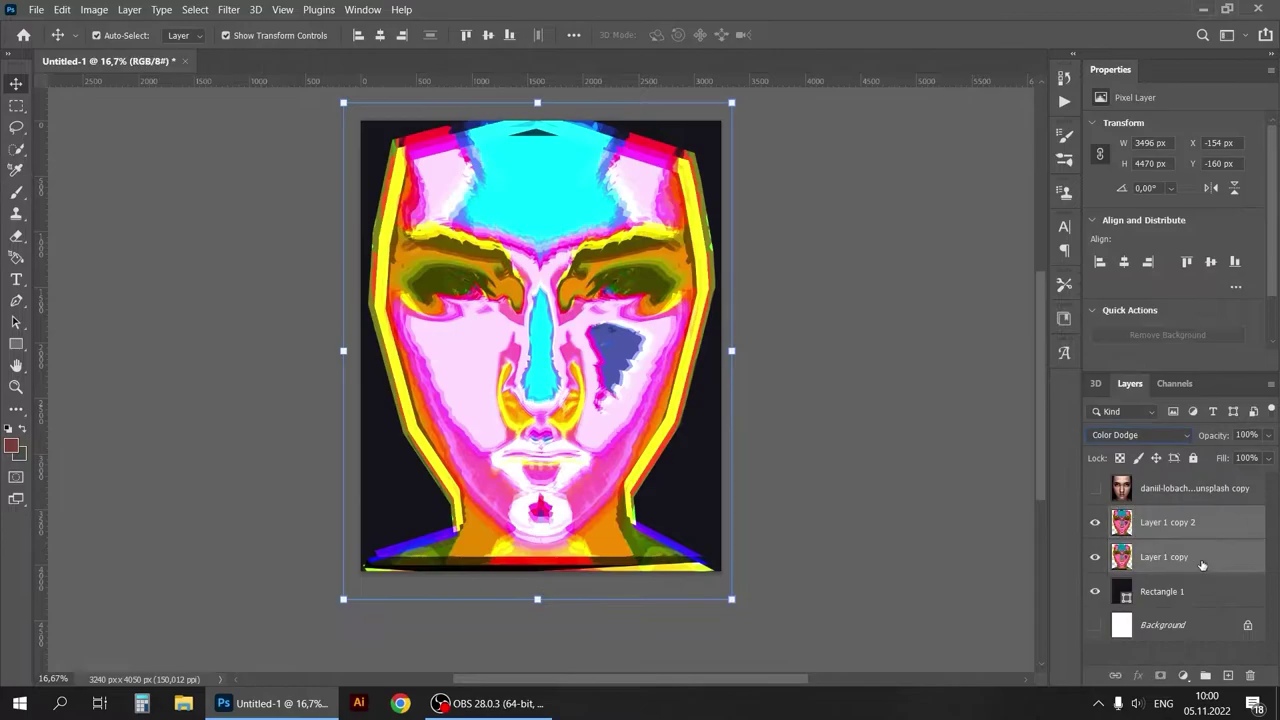
click(1130, 434)
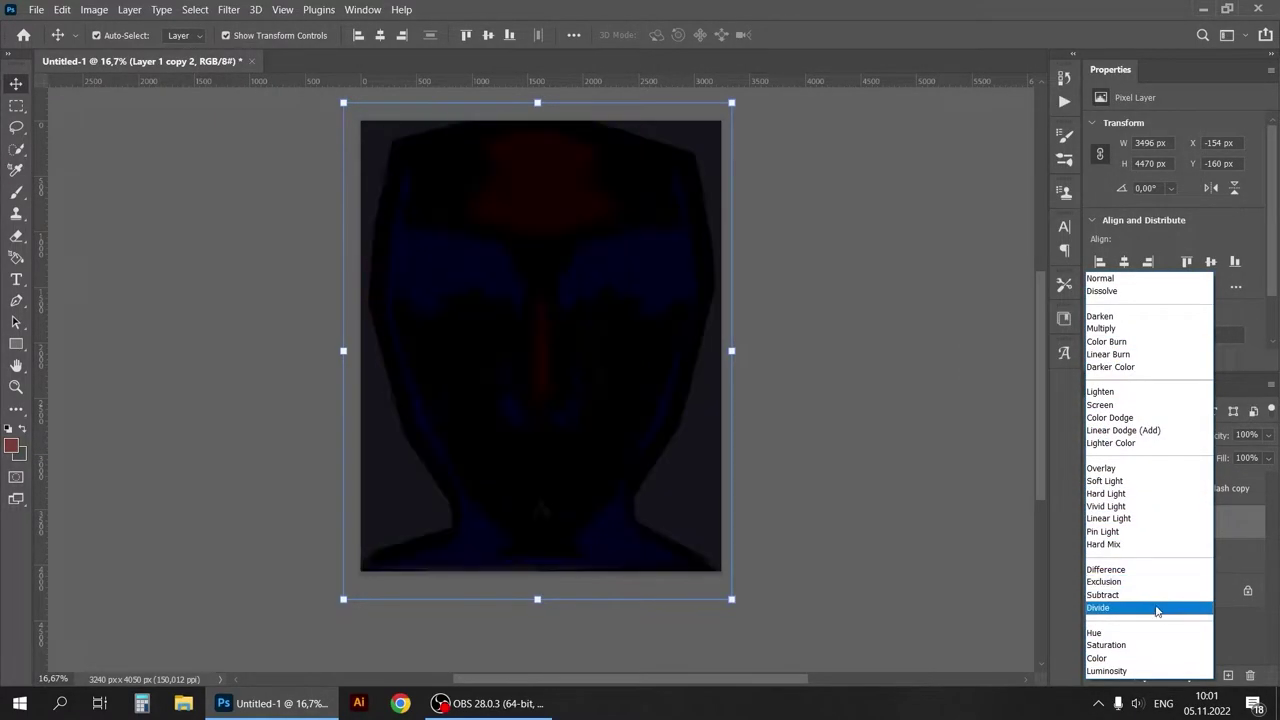
click(1140, 328)
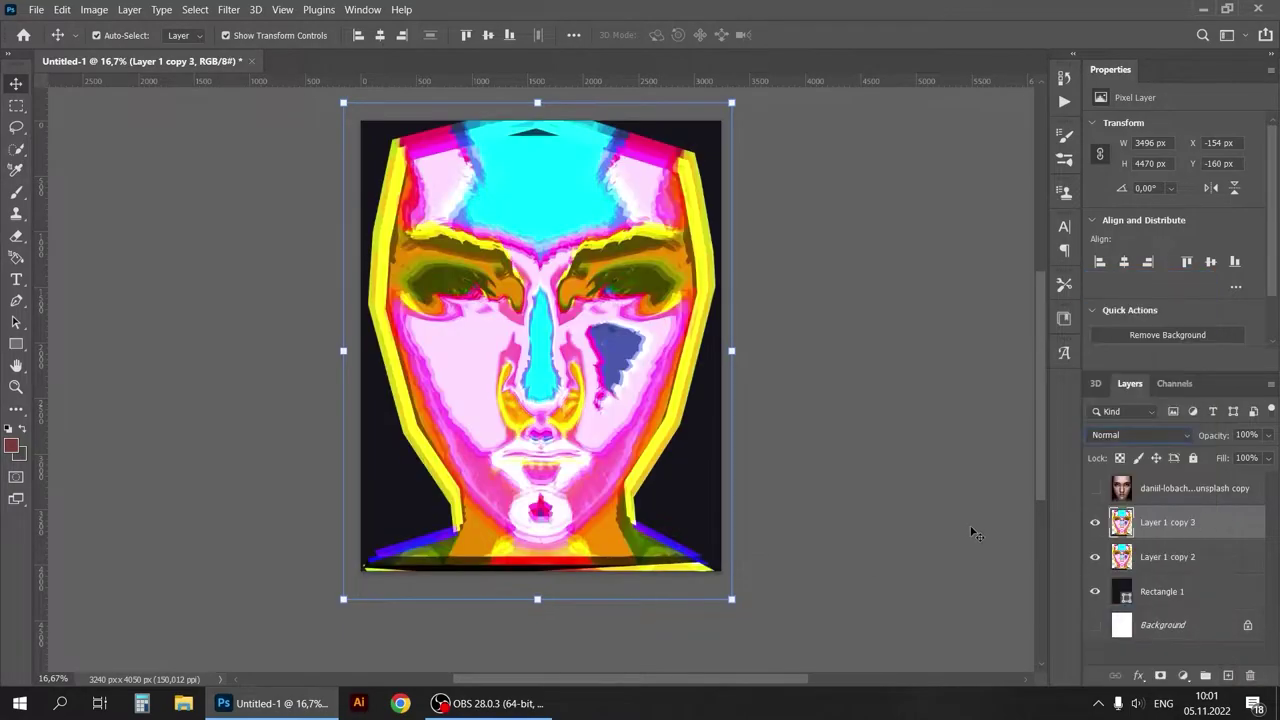
drag(1190, 488, 1196, 537)
Try Divide and Pin Light blending, then settle on Vivid Light for the textured face
click(1140, 434)
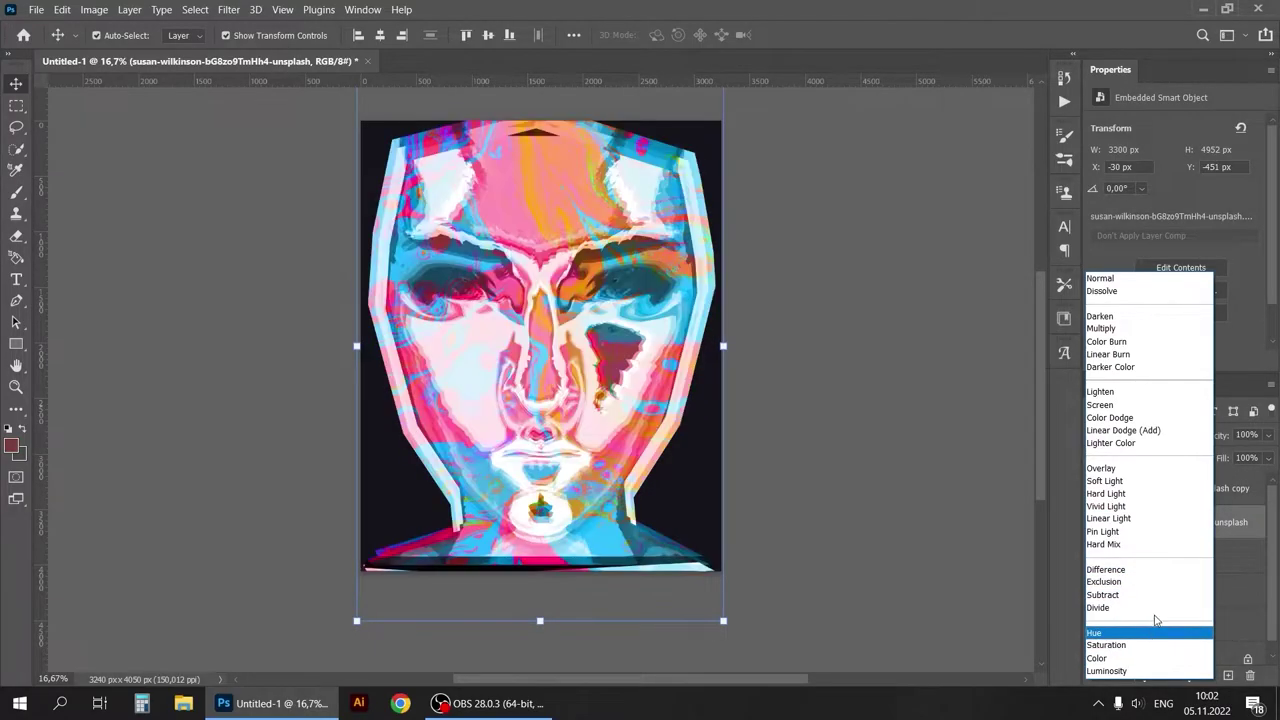
click(1146, 608)
click(1140, 434)
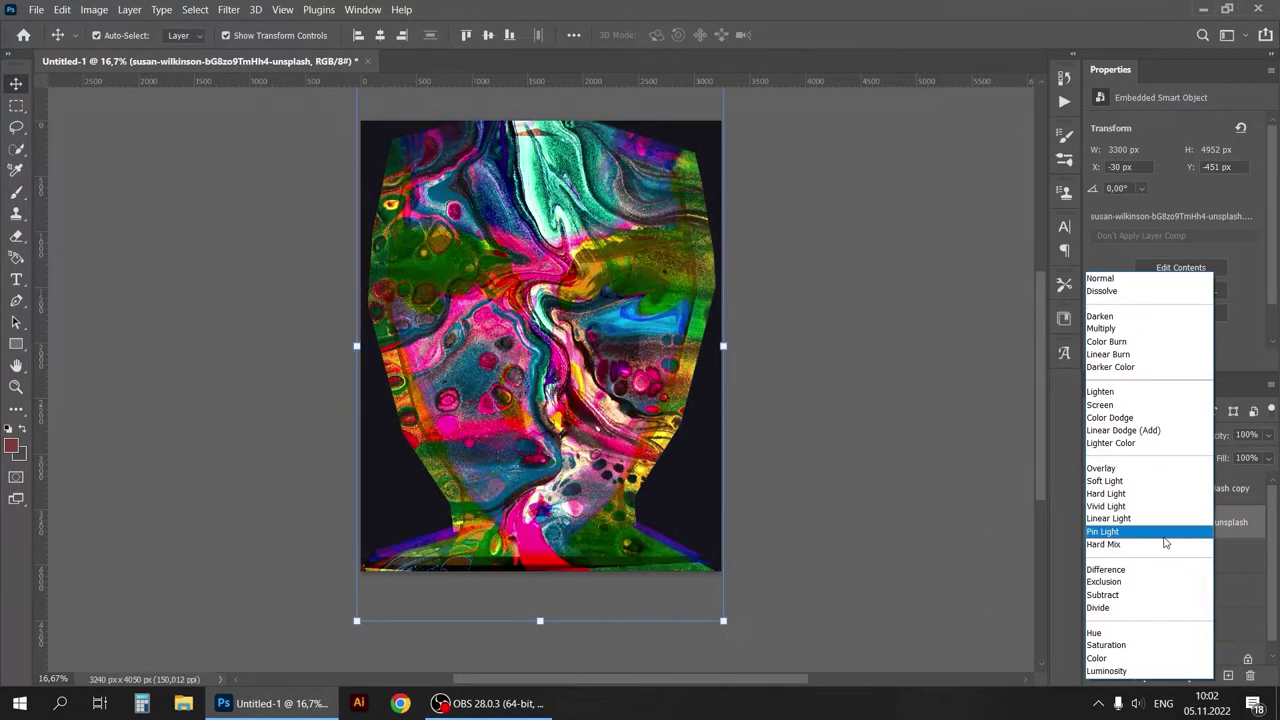
click(1164, 532)
click(1140, 434)
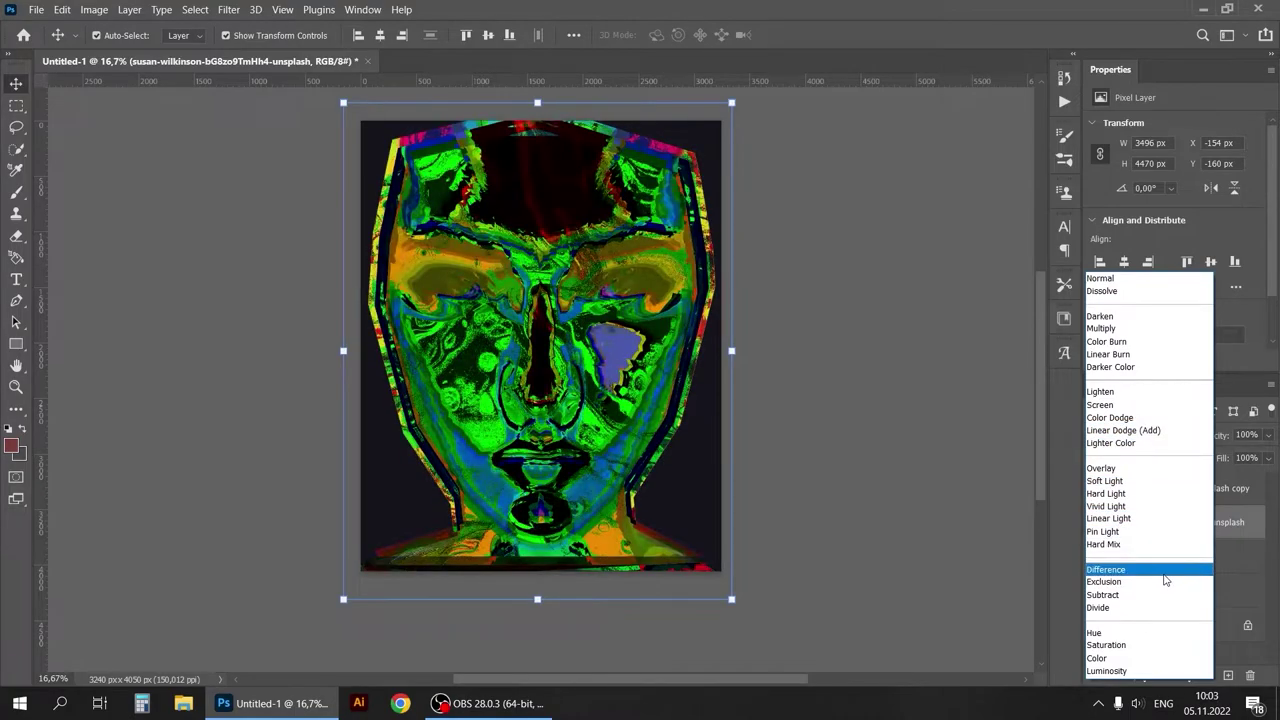
click(1160, 671)
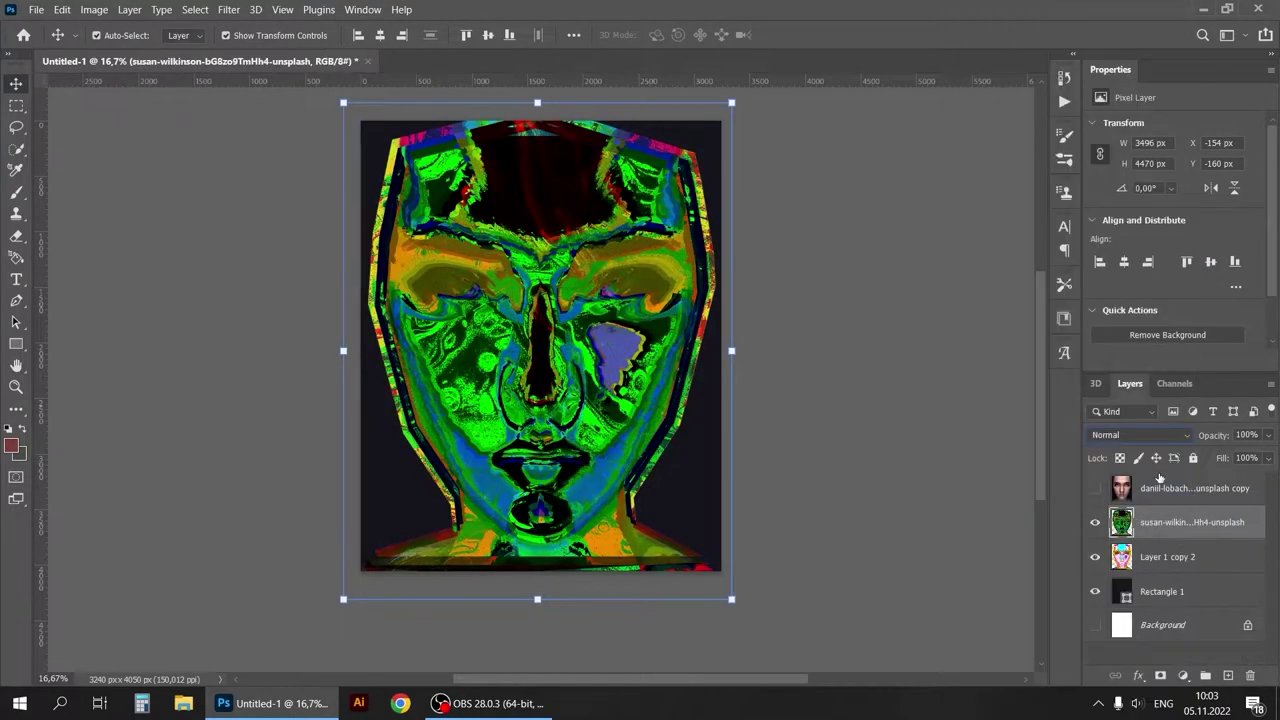
click(1140, 434)
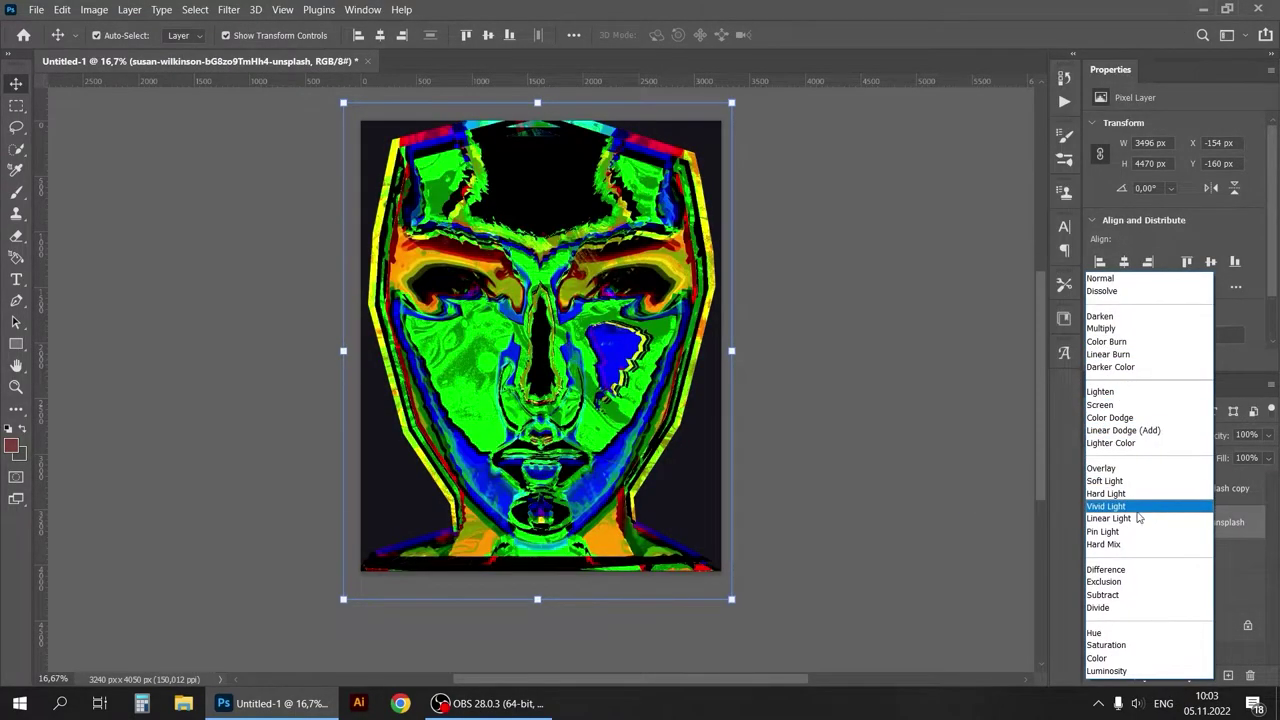
click(1147, 508)
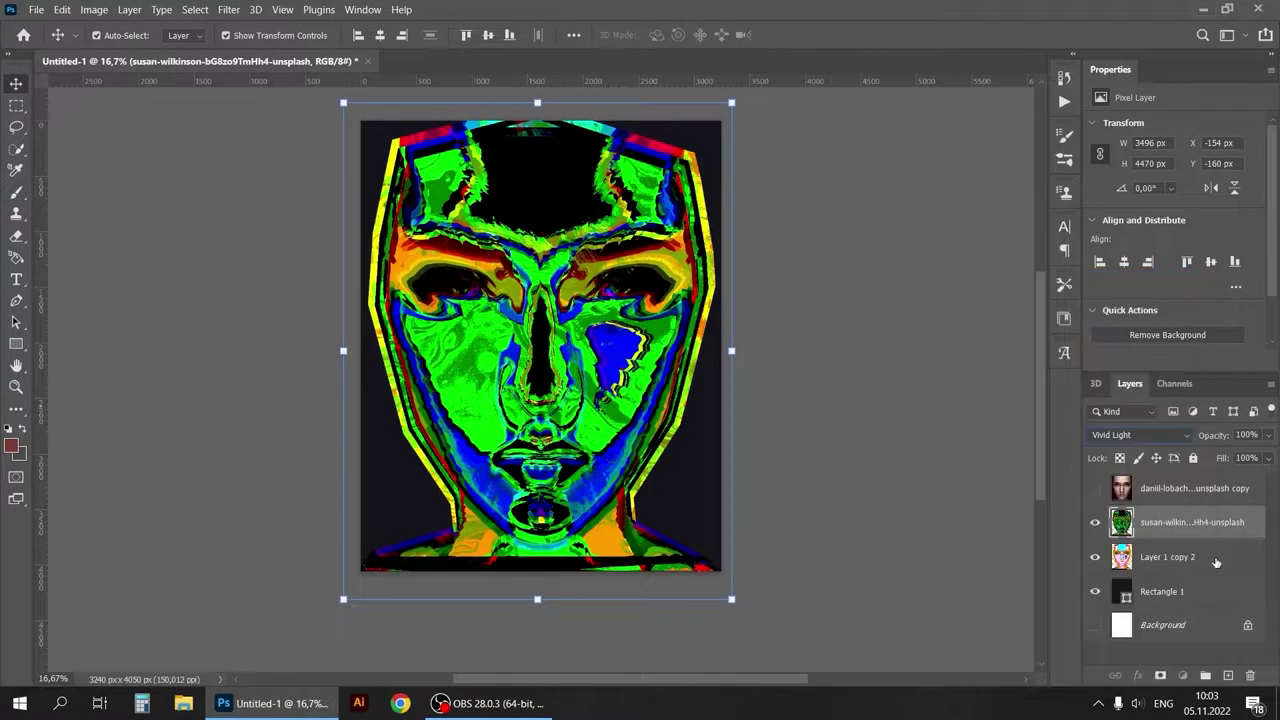
Duplicate the textured face layer and preview a Hue/Saturation shift of -40
right_click(1185, 522)
click(1000, 494)
key(ctrl+u)
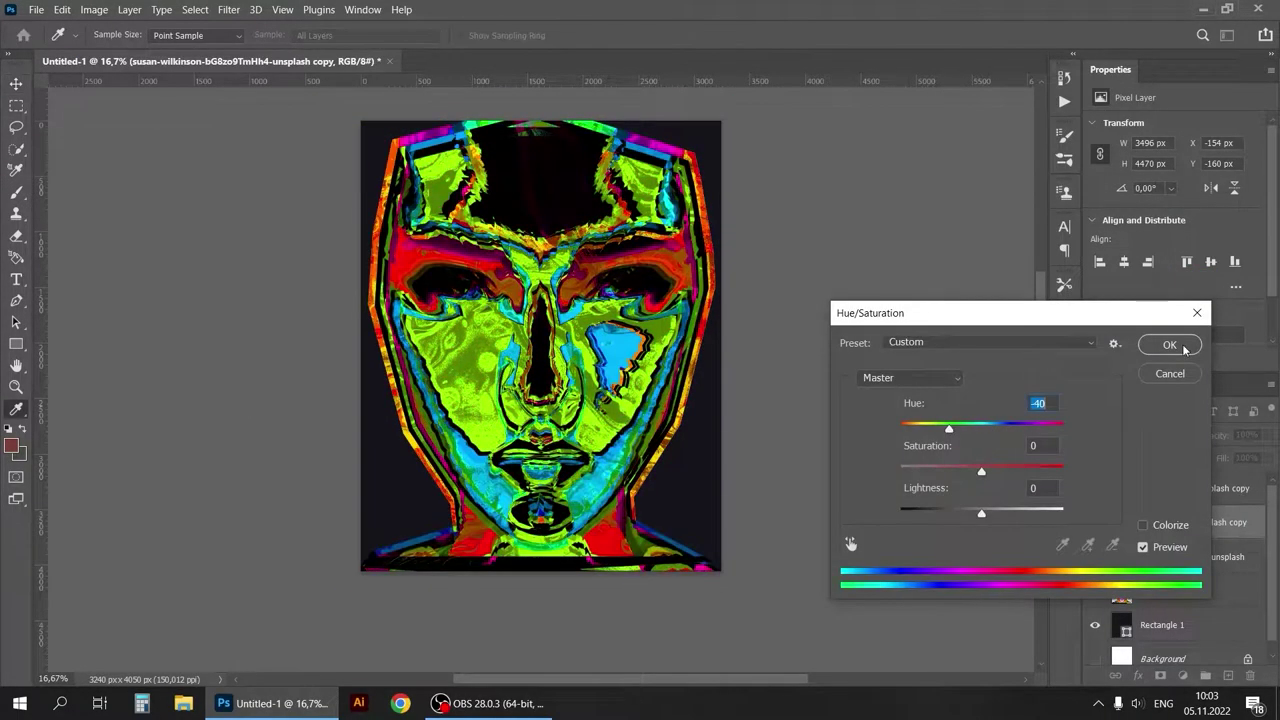
Confirm the −40 hue shift, change the copy's blend mode, and apply an Exposure adjustment
click(1157, 337)
click(1130, 435)
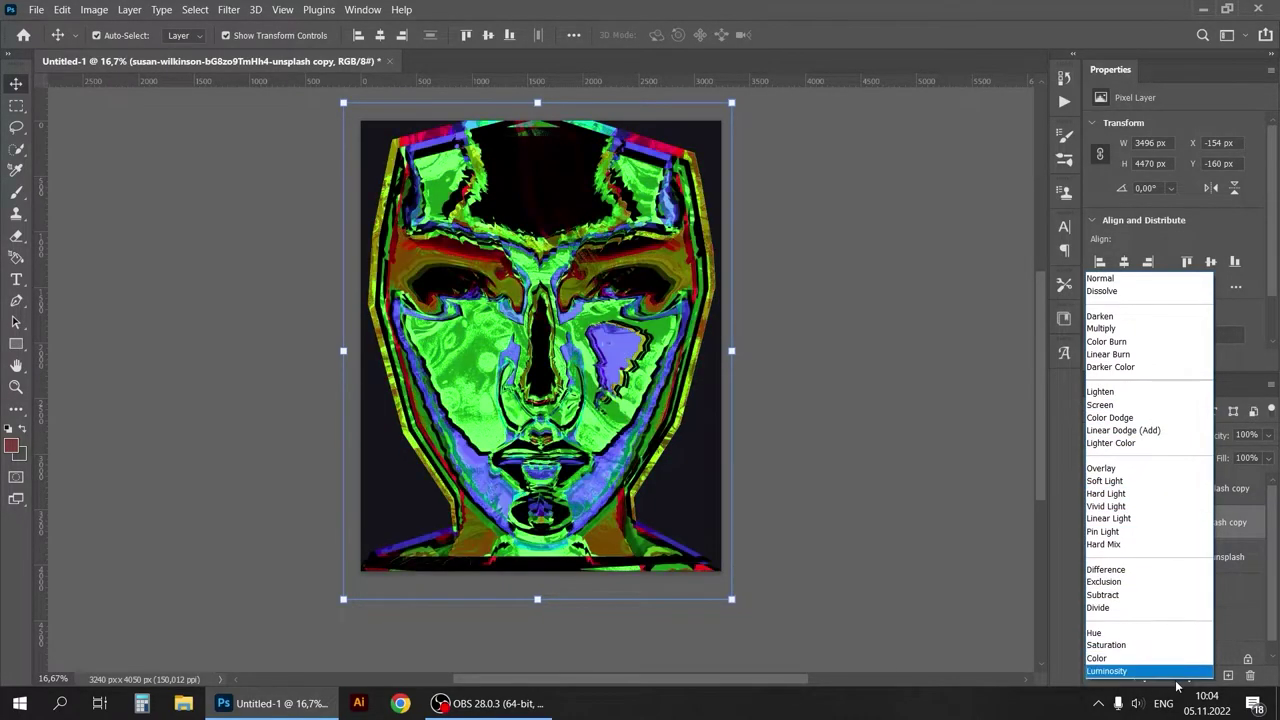
click(1149, 335)
click(94, 9)
click(300, 100)
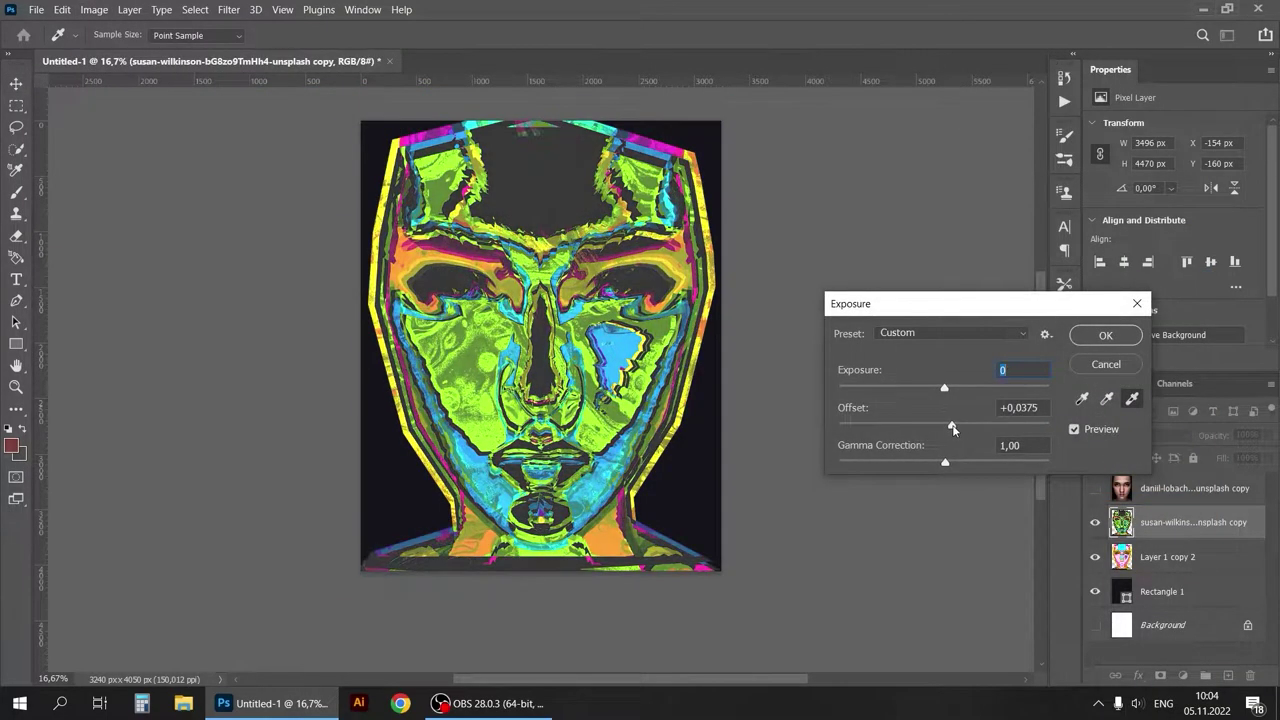
key(Return)
Duplicate the adjusted face layer and give the copy a HorrorBlue.3DL Color Lookup
key(ctrl+j)
click(94, 9)
mouse_move(119, 49)
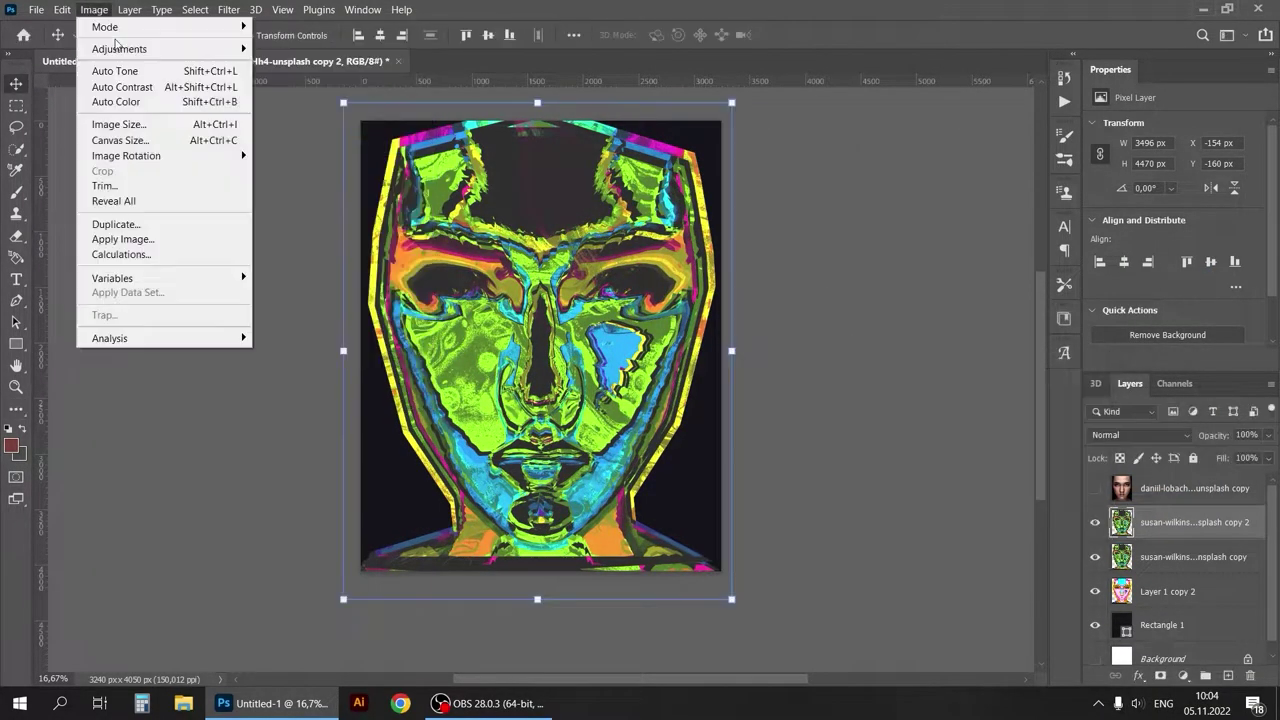
click(296, 209)
scroll(1044, 259, down, 1)
scroll(1044, 259, down, 2)
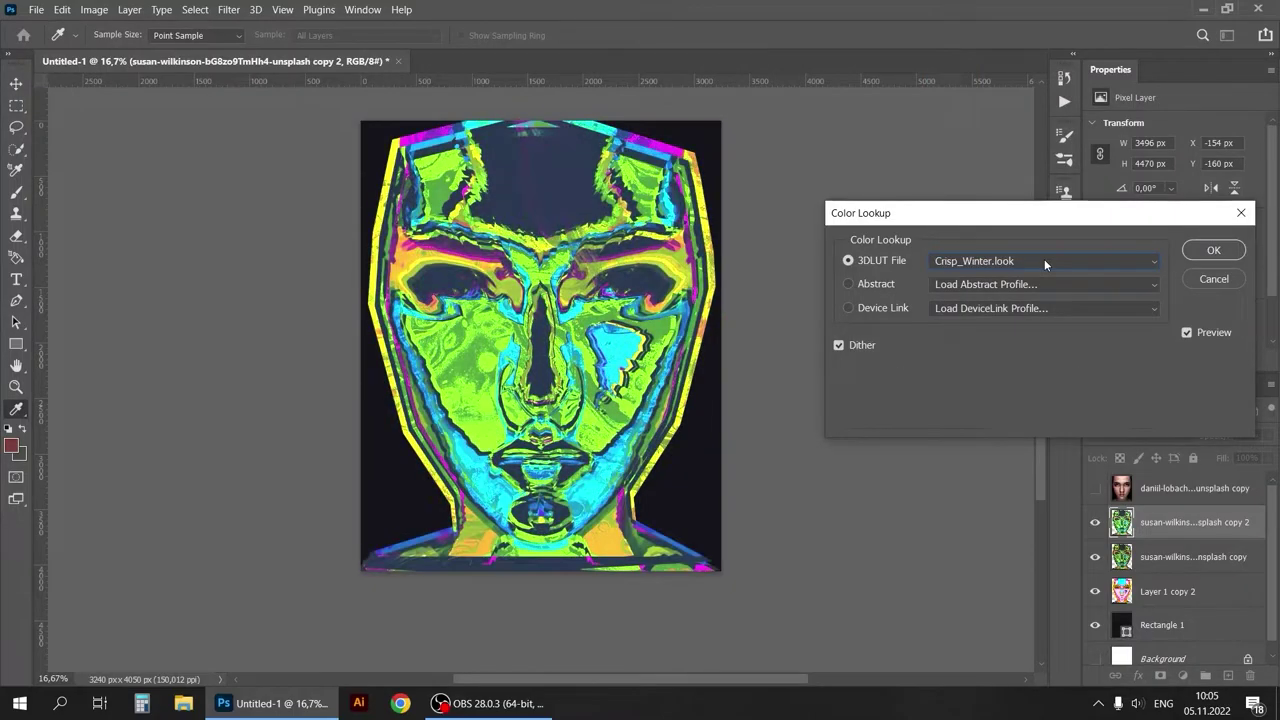
scroll(1044, 259, down, 1)
scroll(1044, 259, down, 4)
scroll(1044, 259, down, 5)
scroll(1044, 259, down, 2)
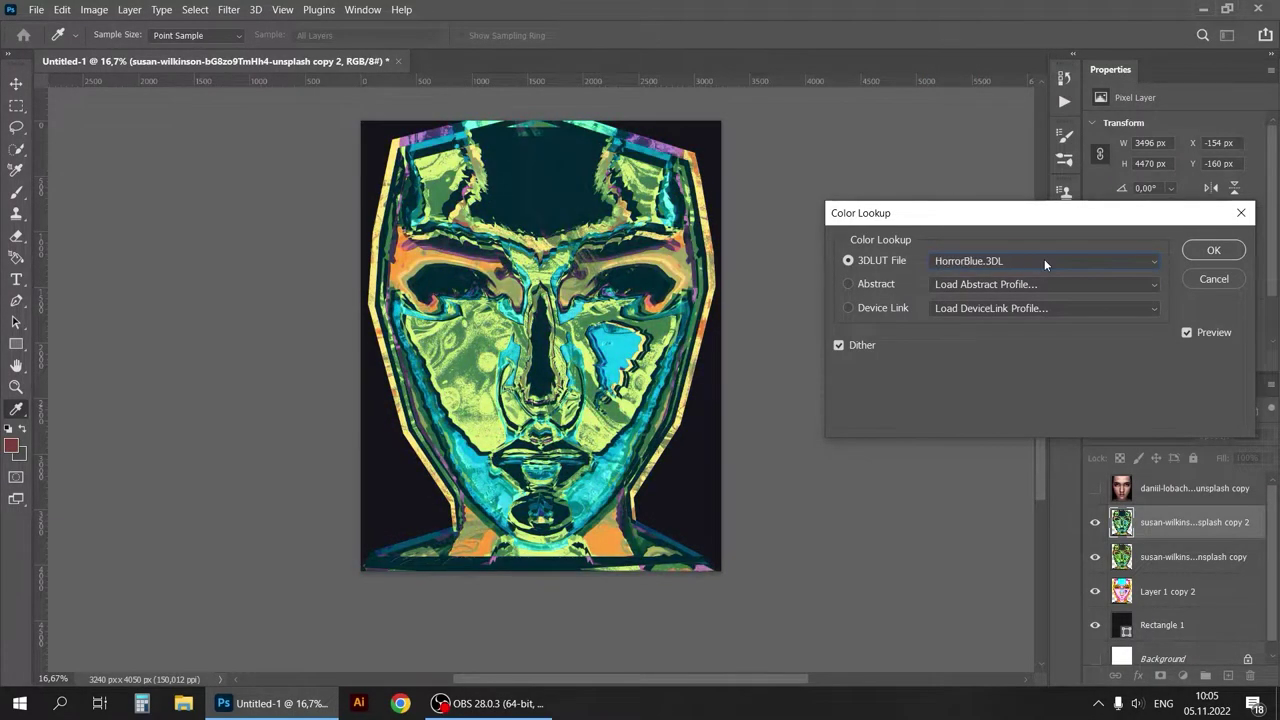
key(Return)
key(v)
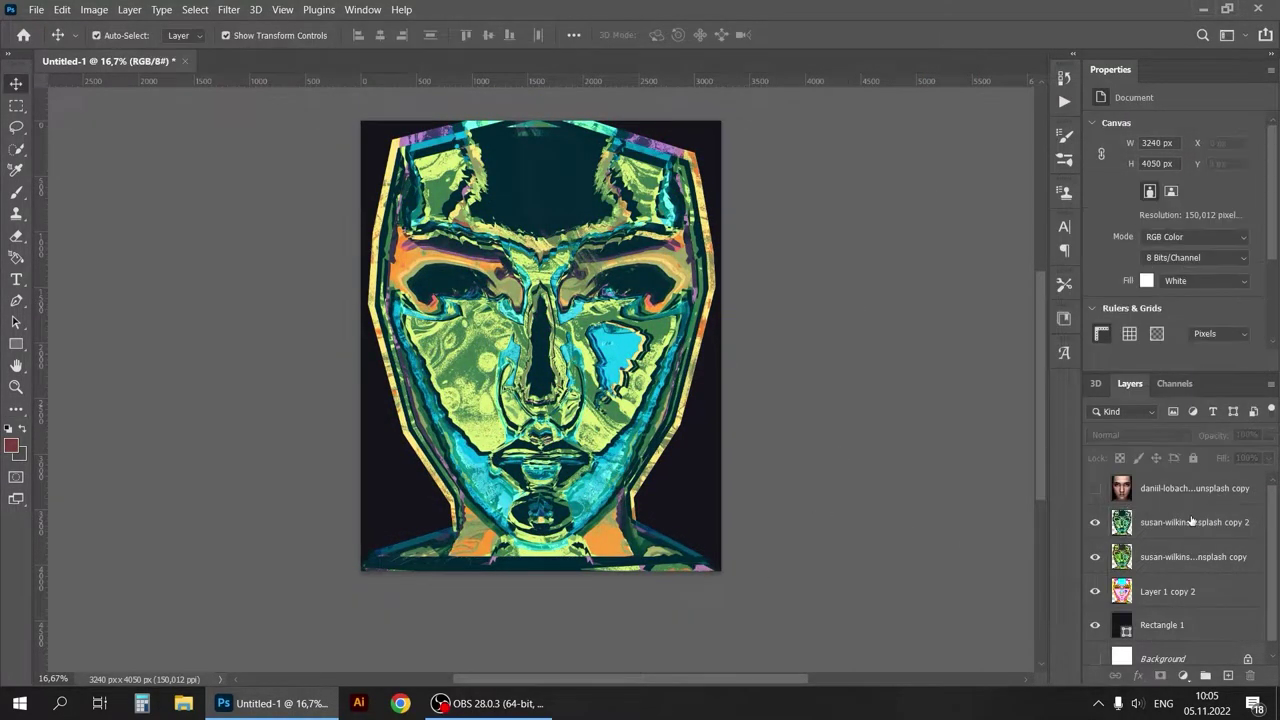
Preview blend modes like Color Burn on the recoloured copy and move it down one level
click(1140, 435)
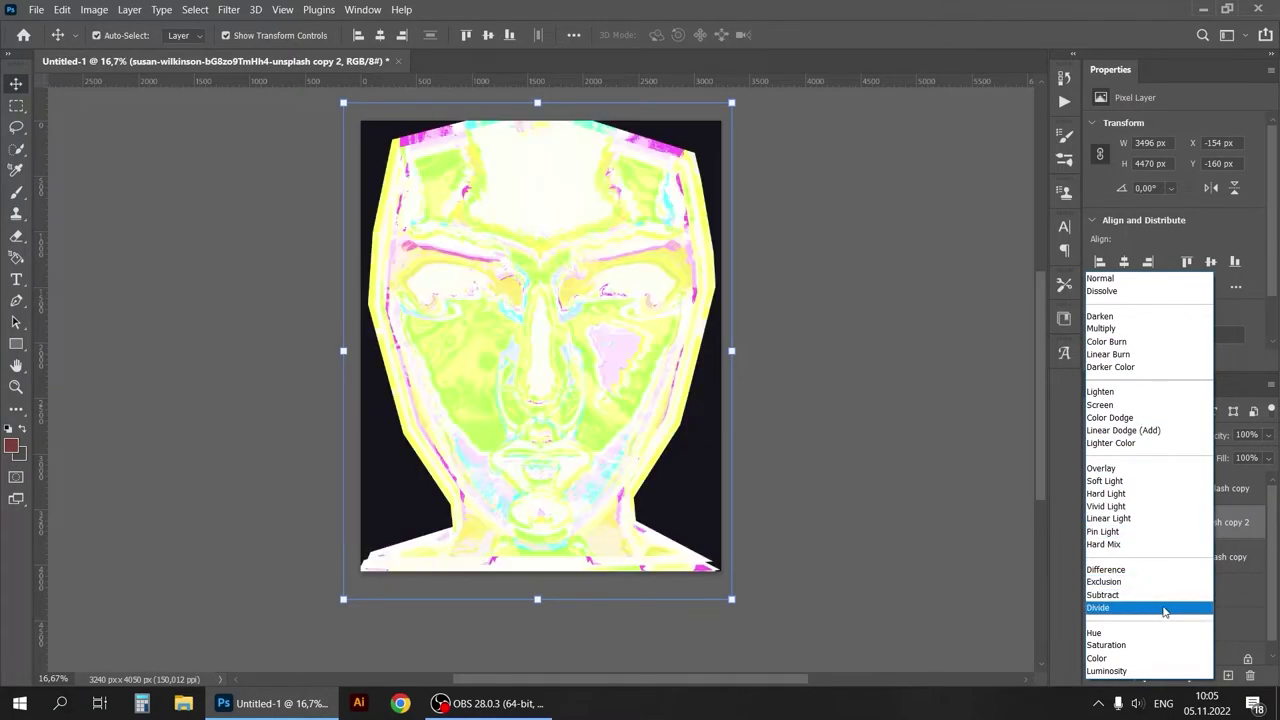
click(1098, 607)
key(ctrl+bracketleft)
click(1140, 435)
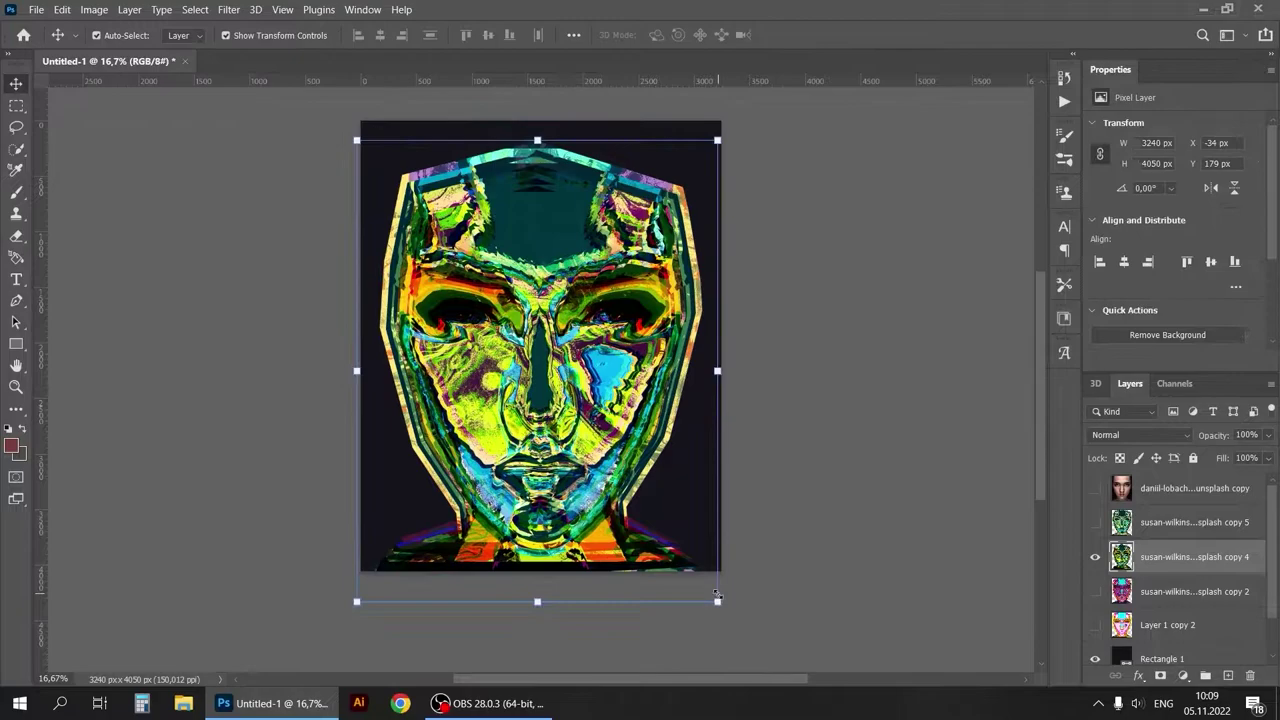
Shrink the copy 4 face to about 75%, move it lower, and review its blend modes
drag(717, 597, 672, 552)
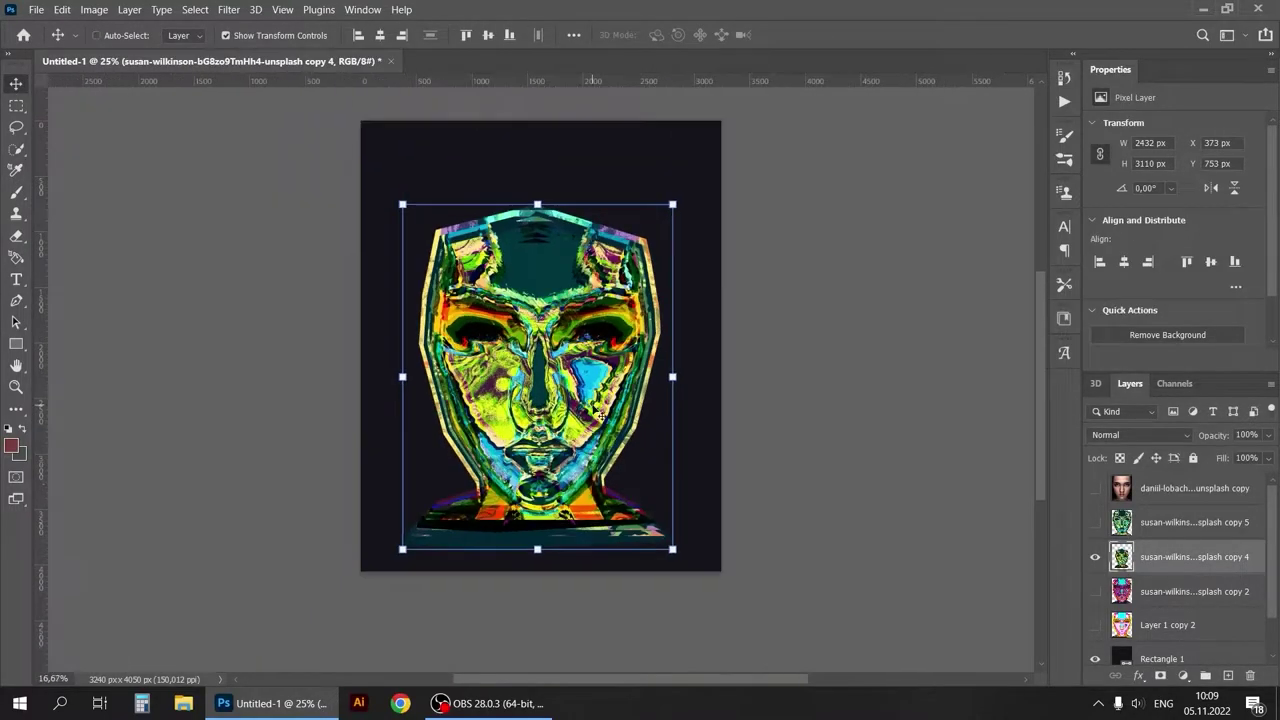
mouse_move(594, 325)
mouse_down()
mouse_move(612, 343)
mouse_move(612, 381)
mouse_up()
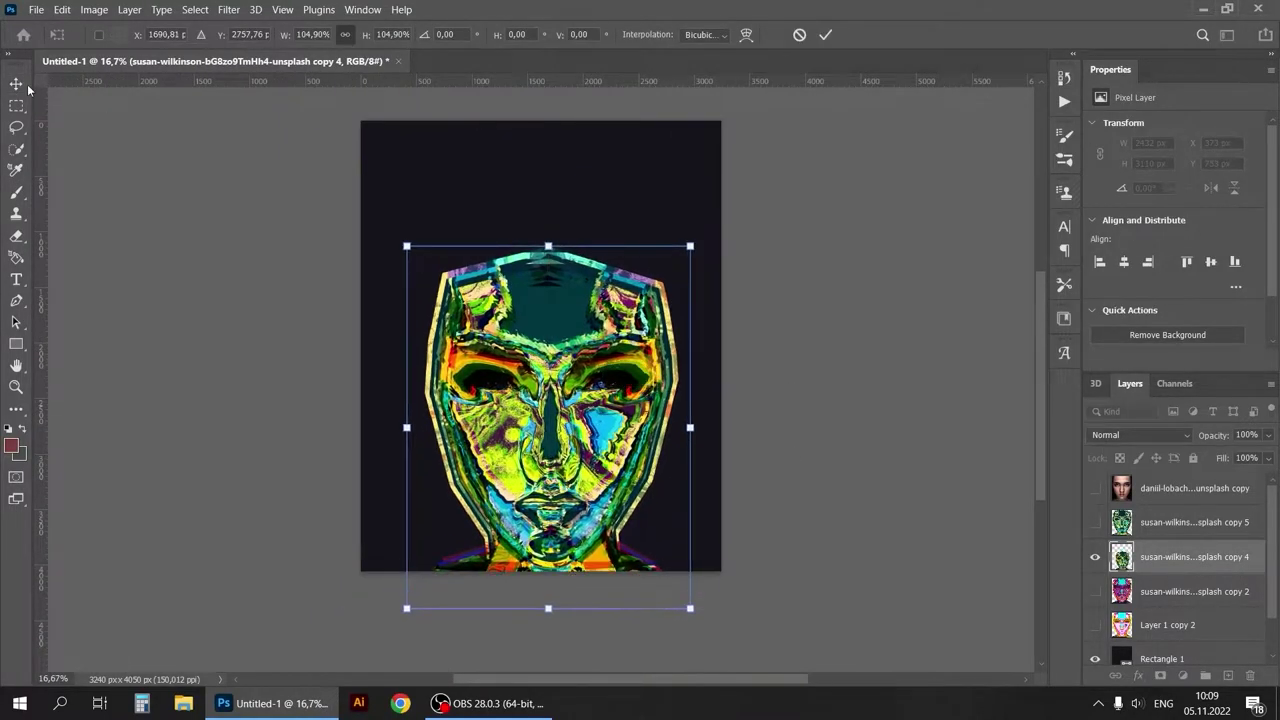
key(Return)
key(ctrl+bracketleft)
key(ctrl+bracketleft)
scroll(1272, 503, down, 1)
click(1140, 435)
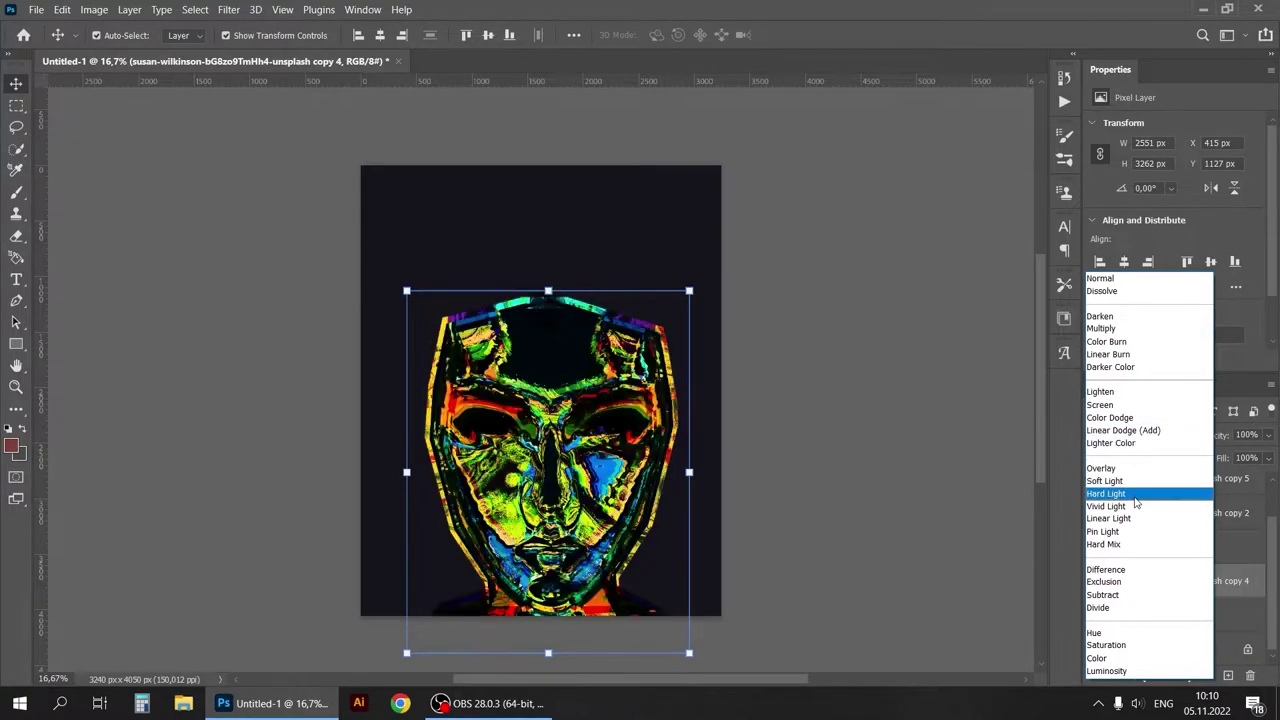
key(Escape)
click(1140, 435)
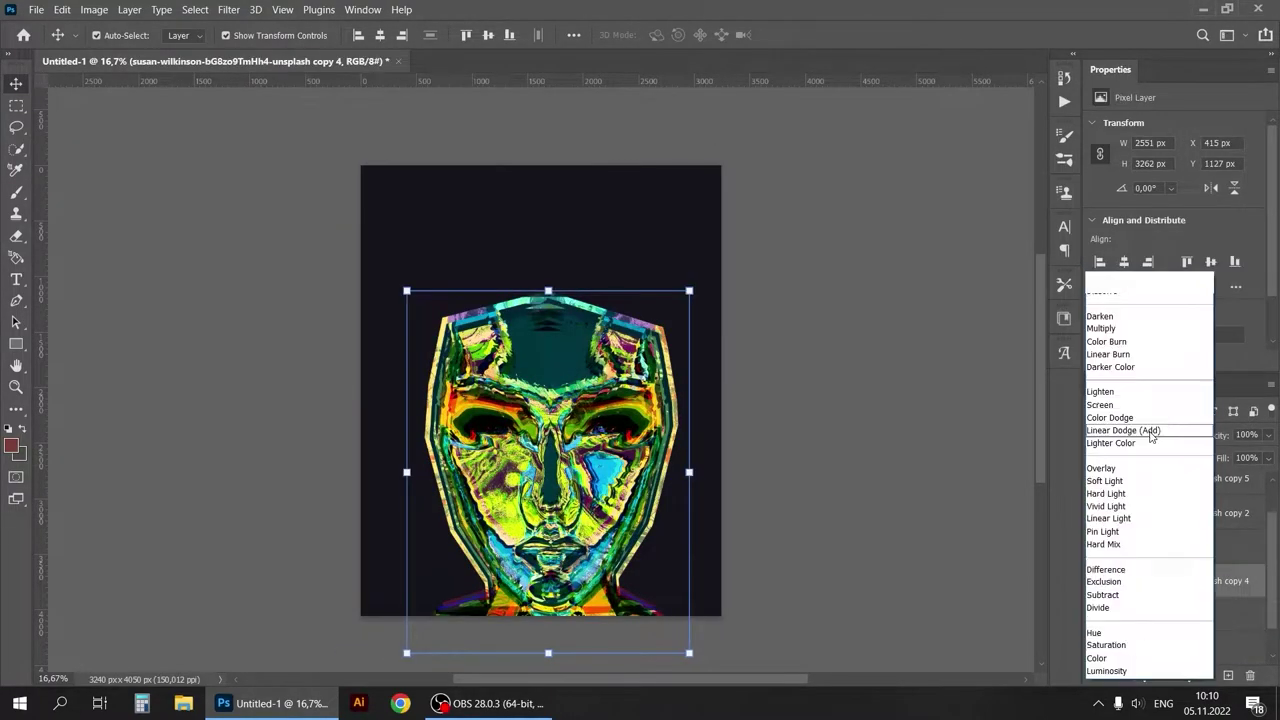
Duplicate the background rectangle filled with white, then set copy 4 to Hard Light blending
click(1130, 423)
click(1160, 615)
key(ctrl+j)
key(ctrl+BackSpace)
click(1180, 581)
click(1140, 435)
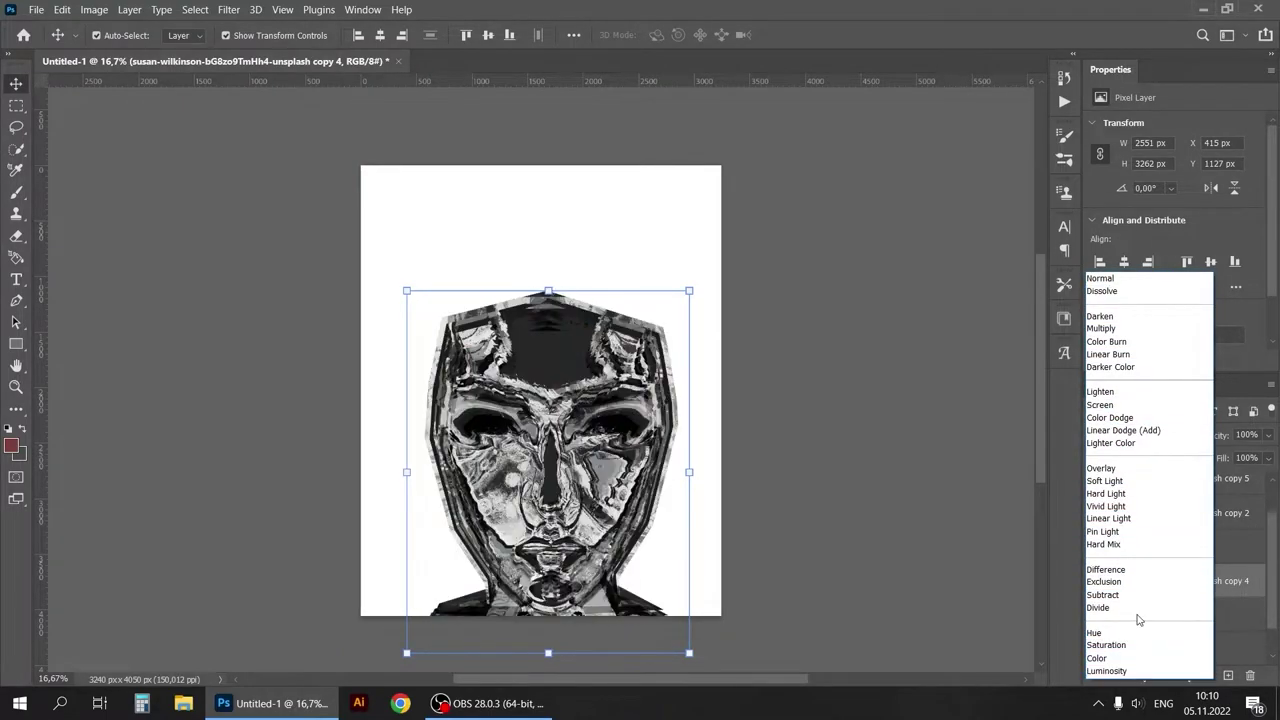
click(1135, 494)
Merge the Hard Light face layer with a second selected layer
shift+click(1180, 615)
right_click(1180, 615)
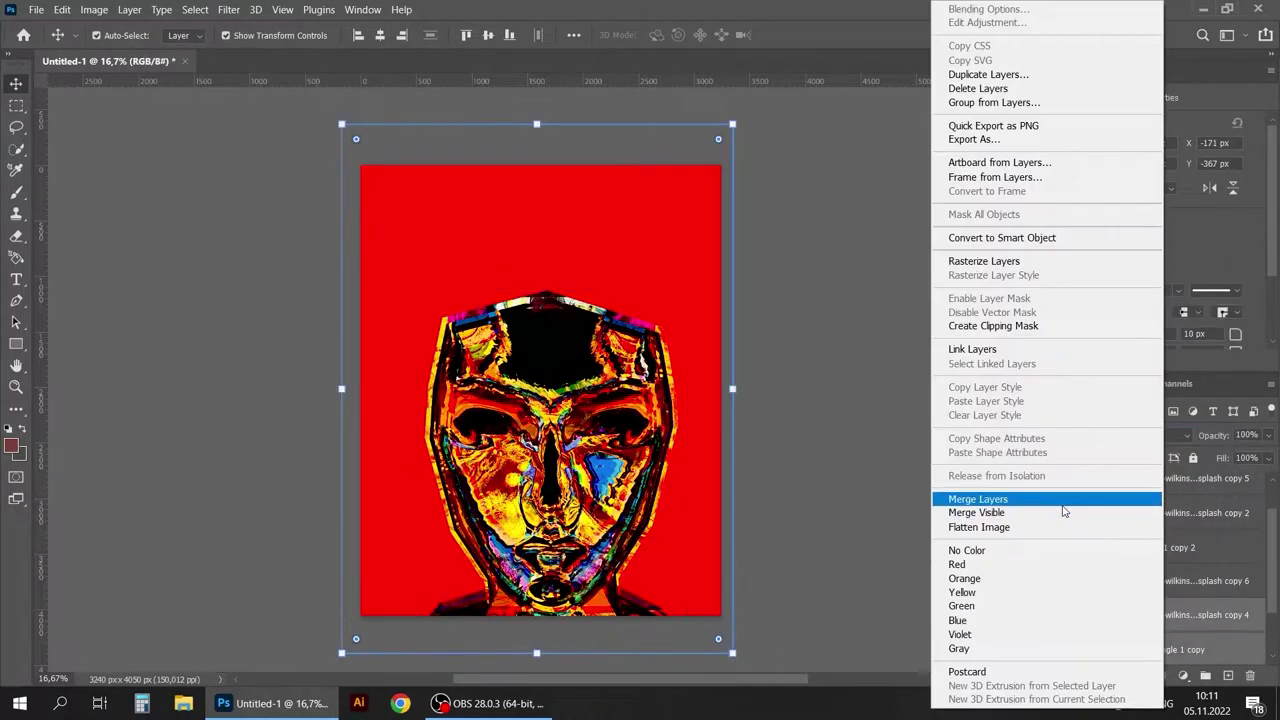
click(1063, 494)
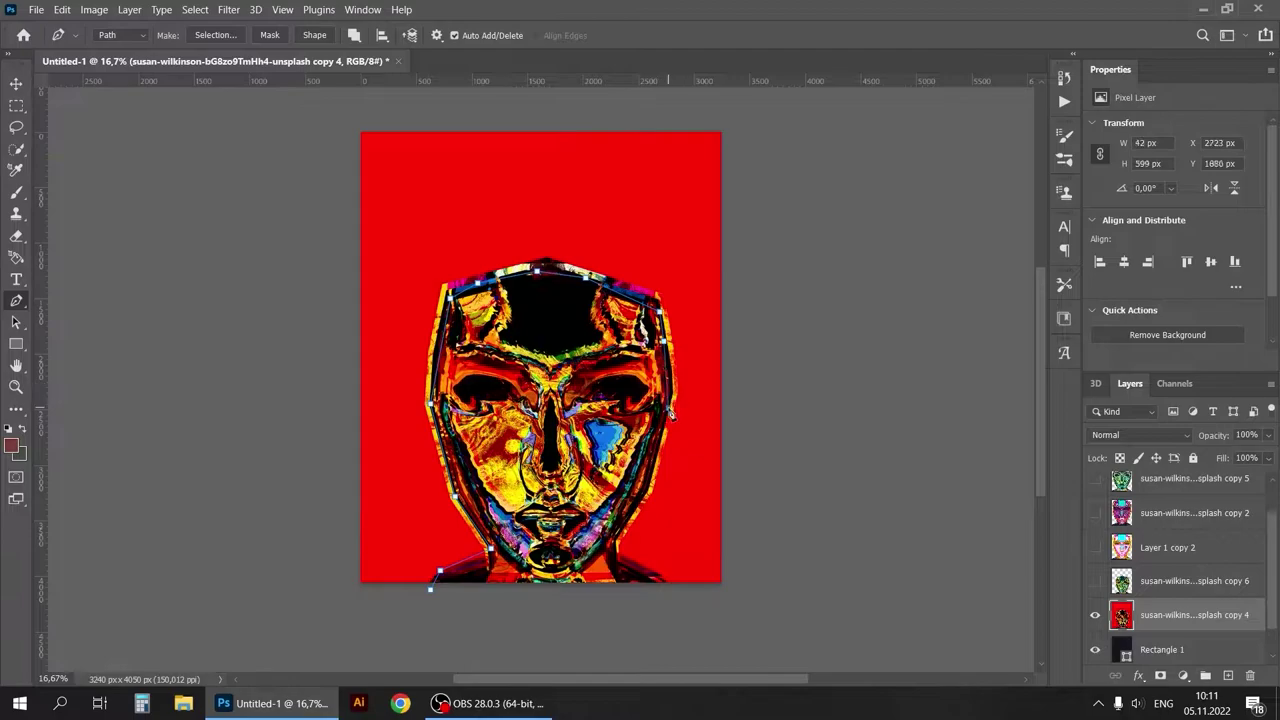
Turn the traced face path into a selection, copy it to a new layer, and use Difference blending
right_click(563, 78)
click(600, 146)
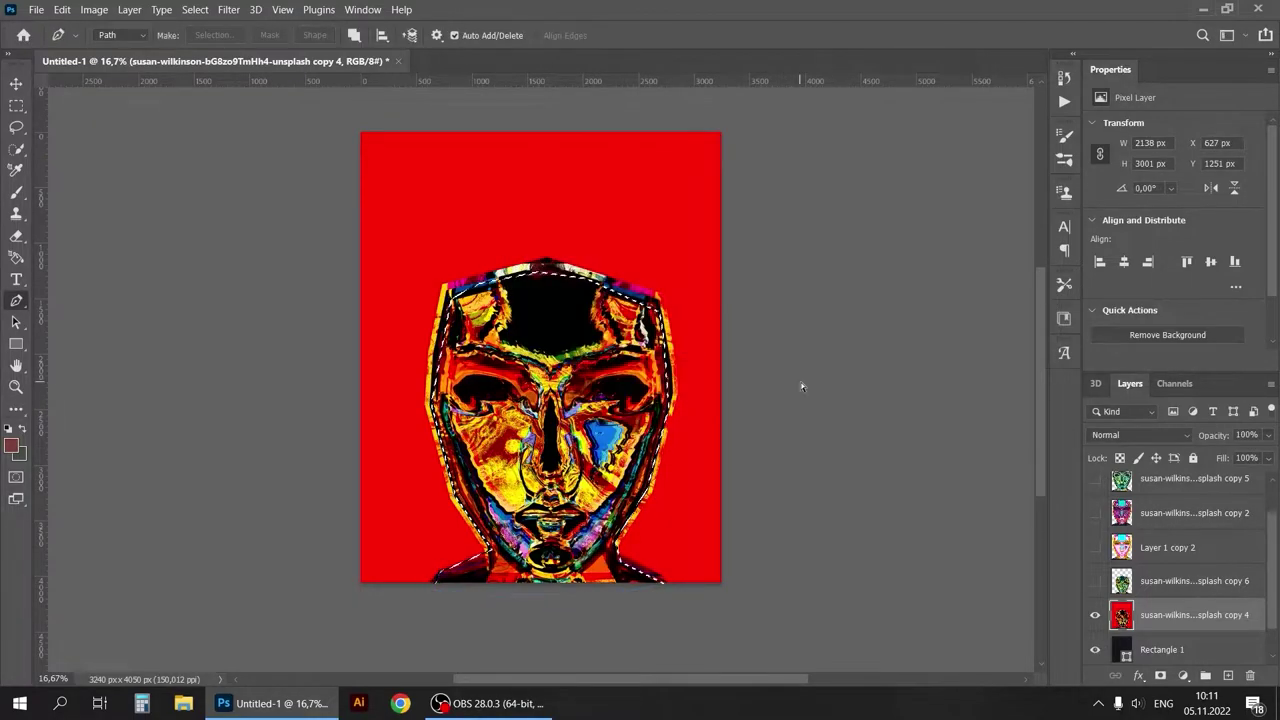
key(ctrl+j)
scroll(1267, 604, down, 1)
click(1140, 434)
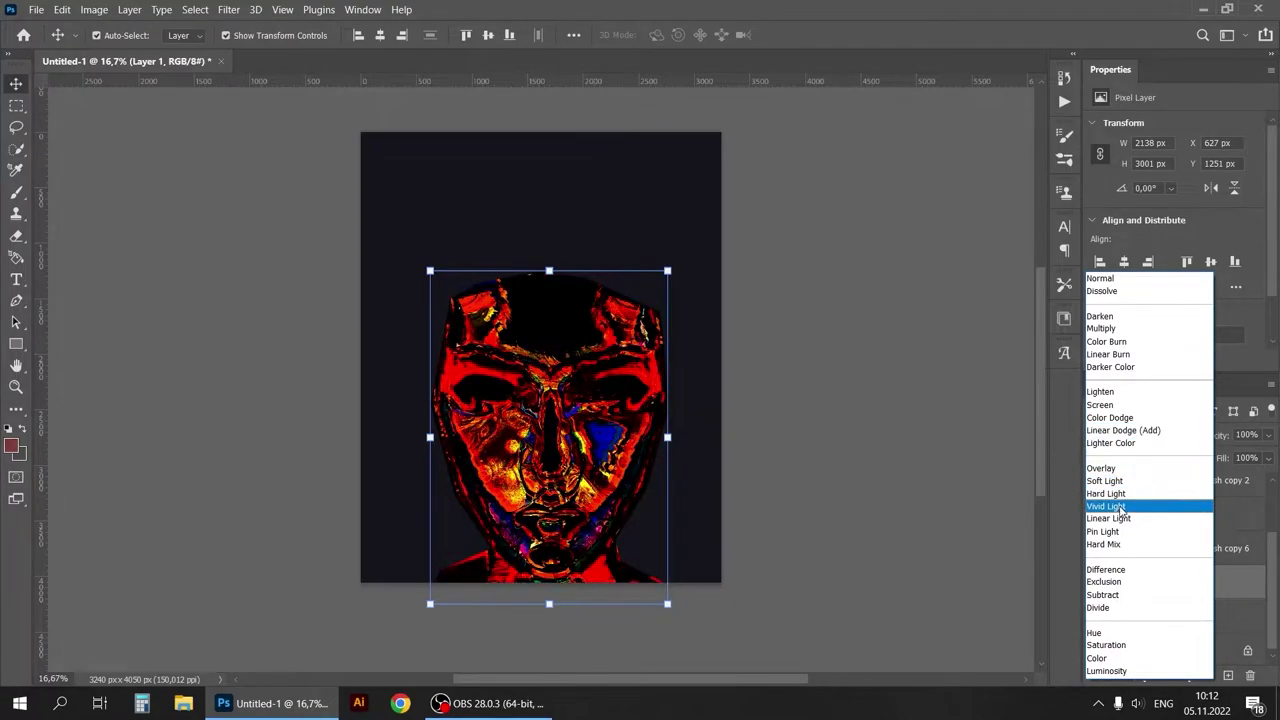
click(1120, 570)
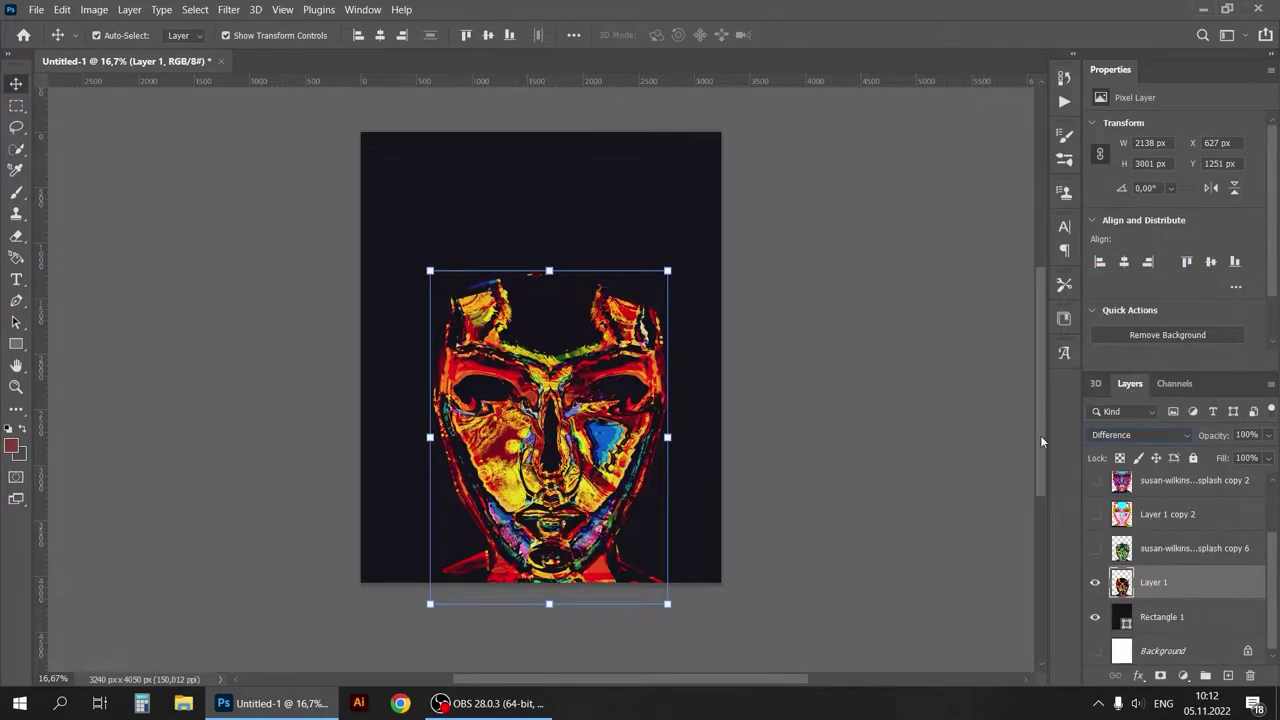
Nudge Layer 1 left, test Color blending on splash copy 6, then hide it again
right_click(1200, 585)
click(1021, 545)
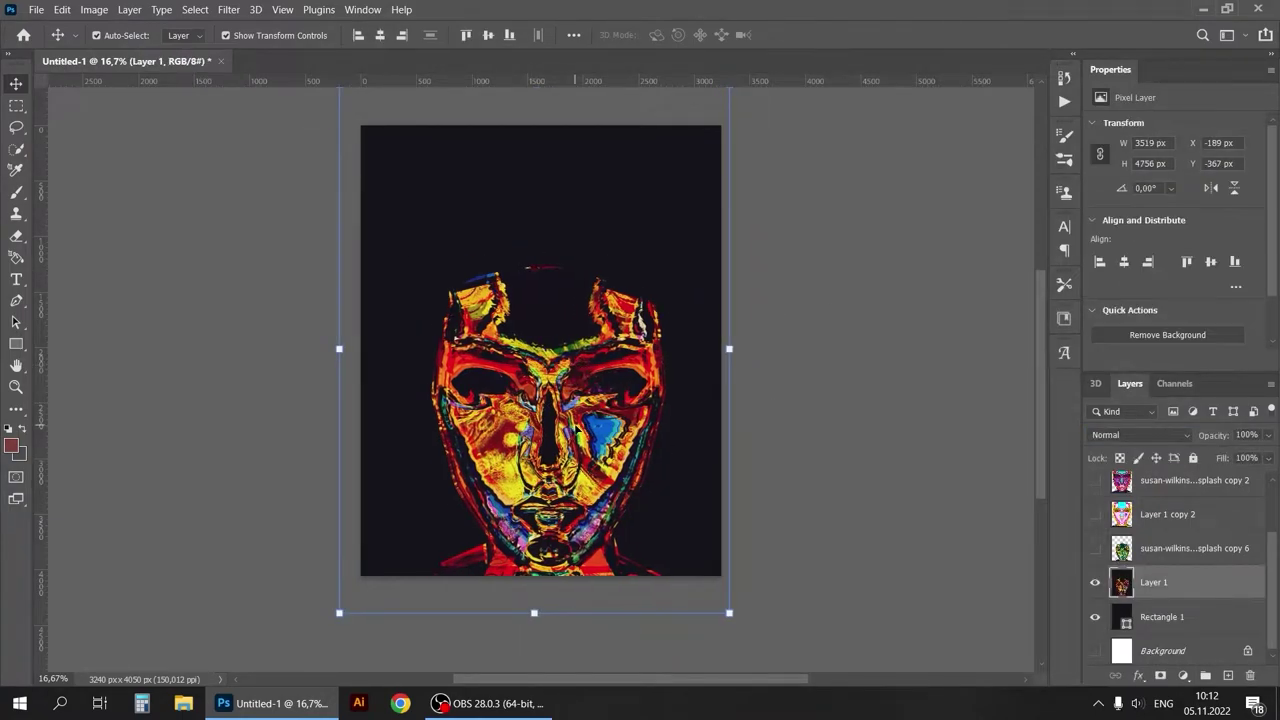
drag(620, 260, 611, 260)
click(1095, 548)
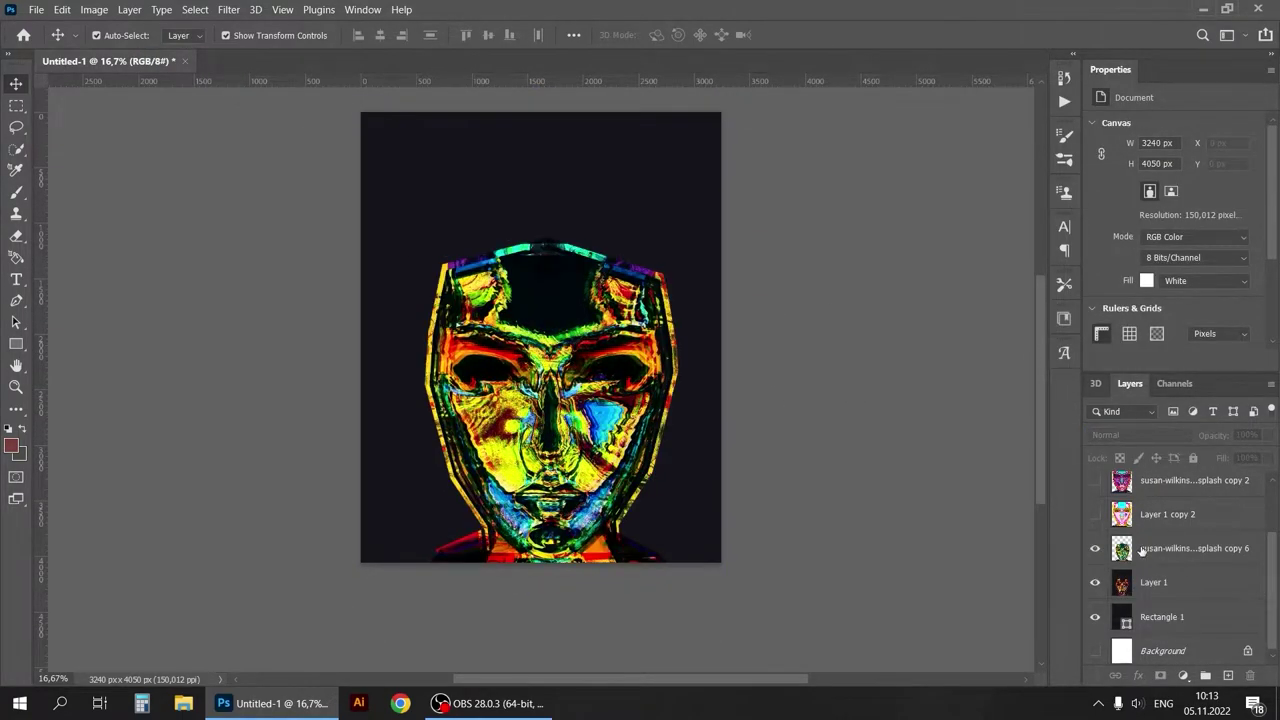
click(1190, 548)
click(1140, 435)
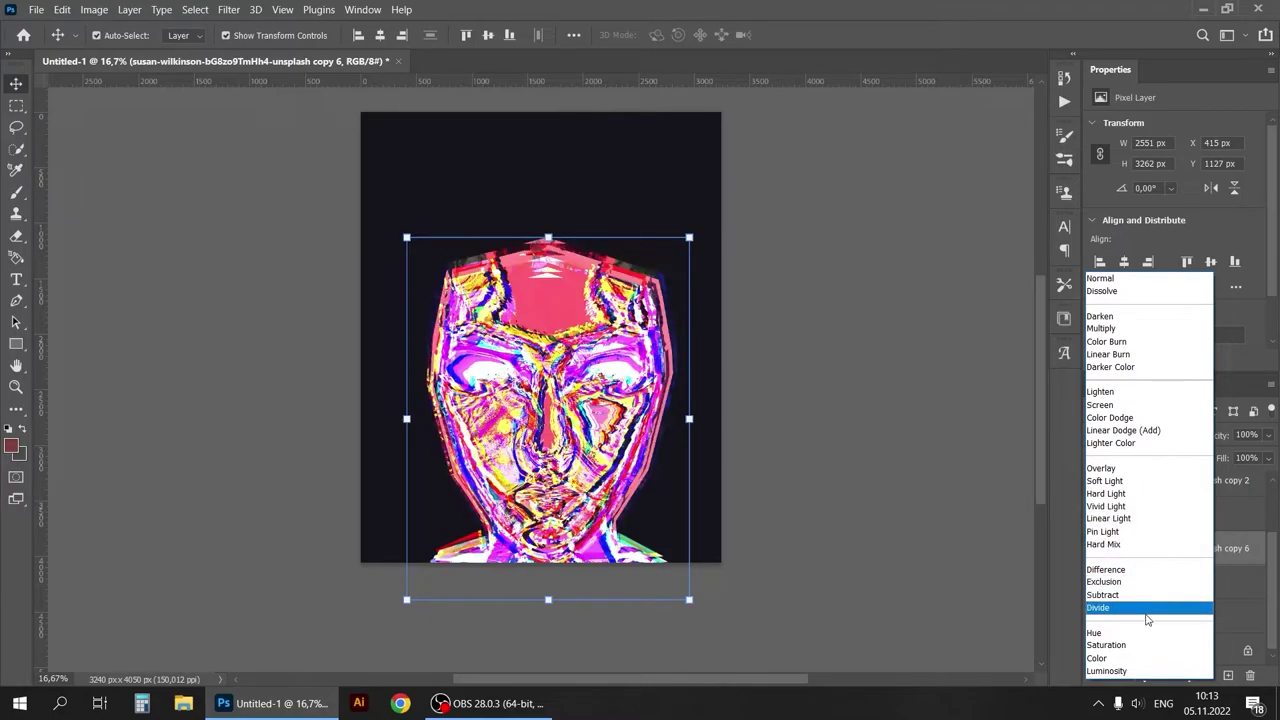
click(1143, 658)
click(1095, 558)
click(1190, 592)
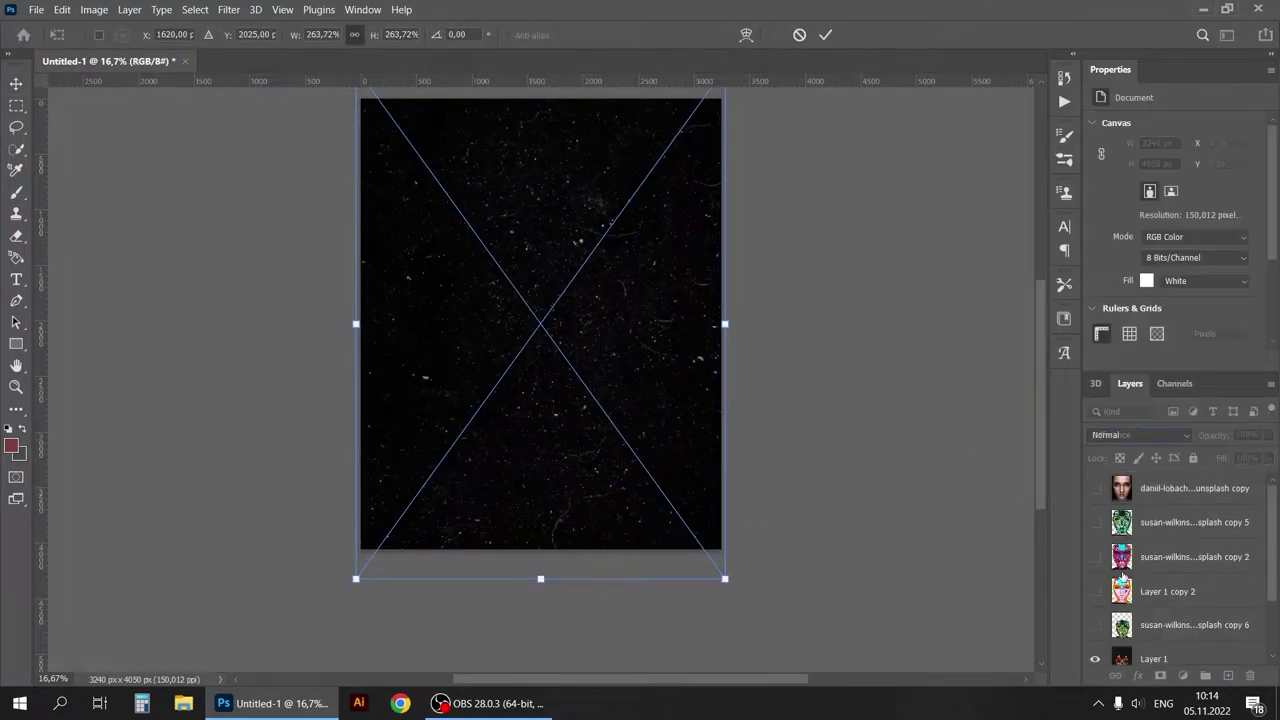
Commit the speckle texture and position the placed forest image toward the left
click(950, 365)
scroll(990, 330, up, 1)
scroll(1180, 560, down, 3)
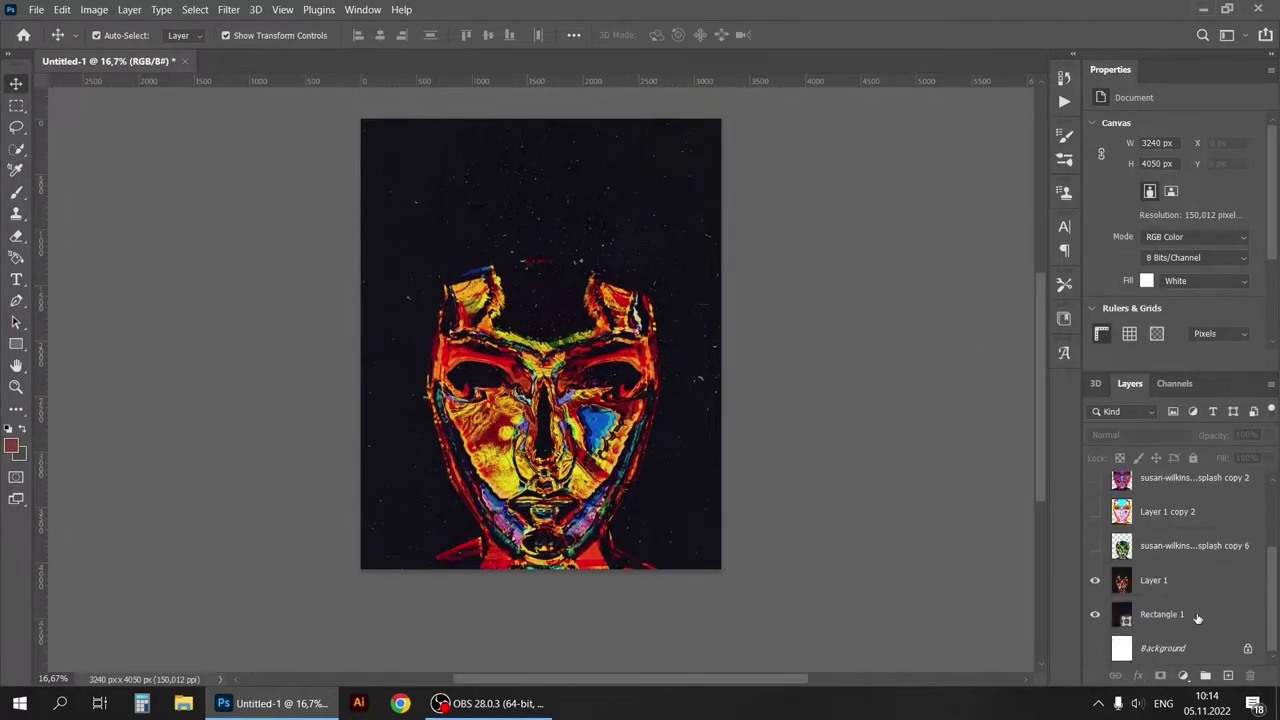
click(1160, 614)
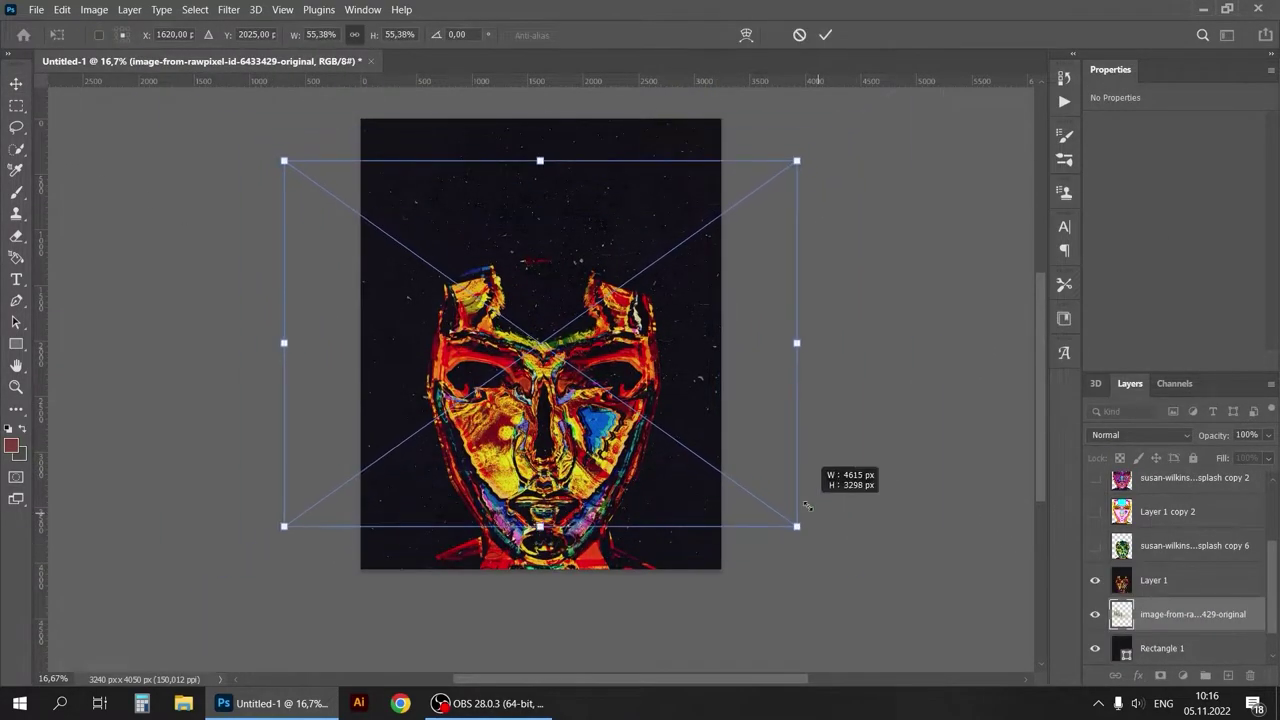
drag(520, 256, 413, 270)
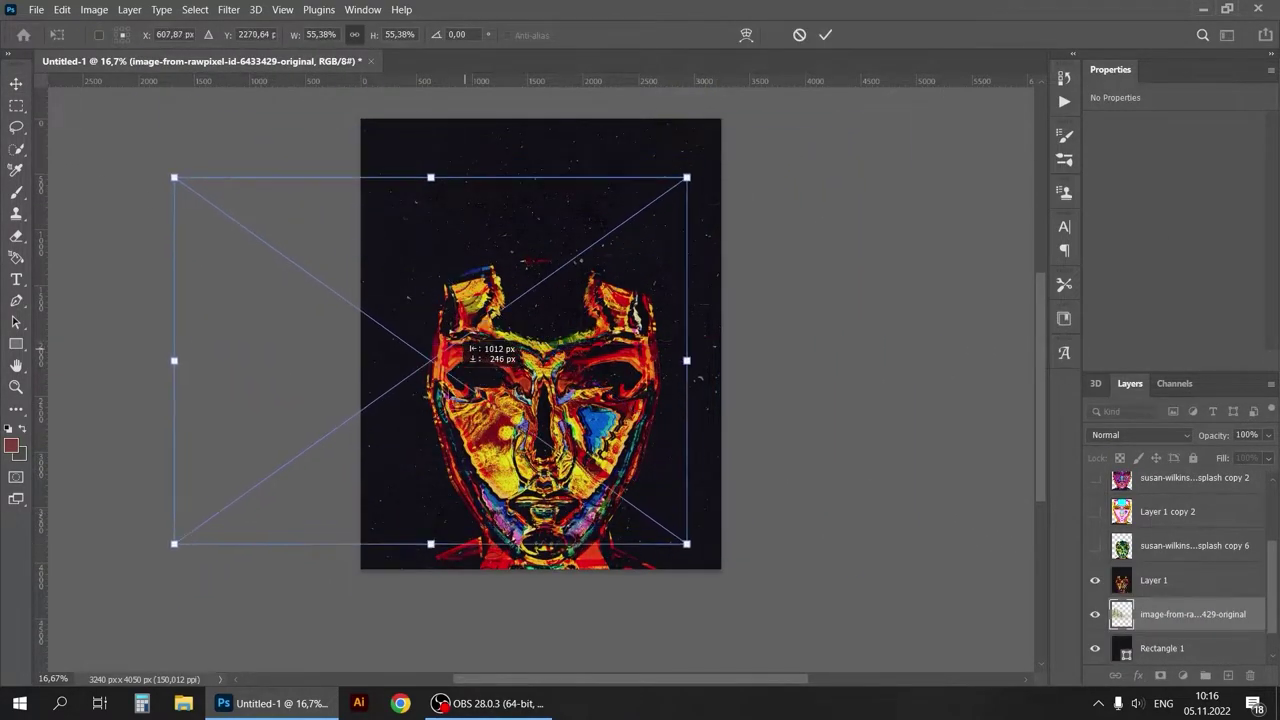
key(Return)
click(1183, 616)
Enlarge the forest image across the lower canvas and set it to Color Dodge blending
key(ctrl+t)
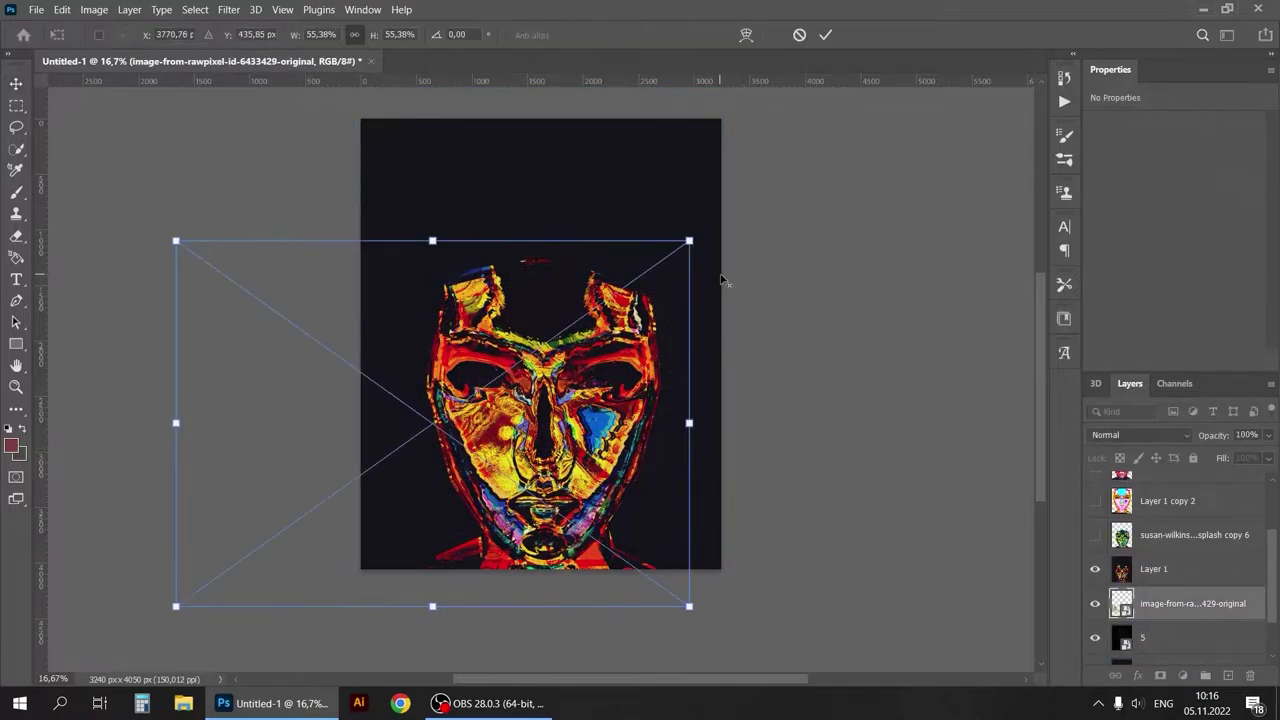
drag(432, 423, 722, 637)
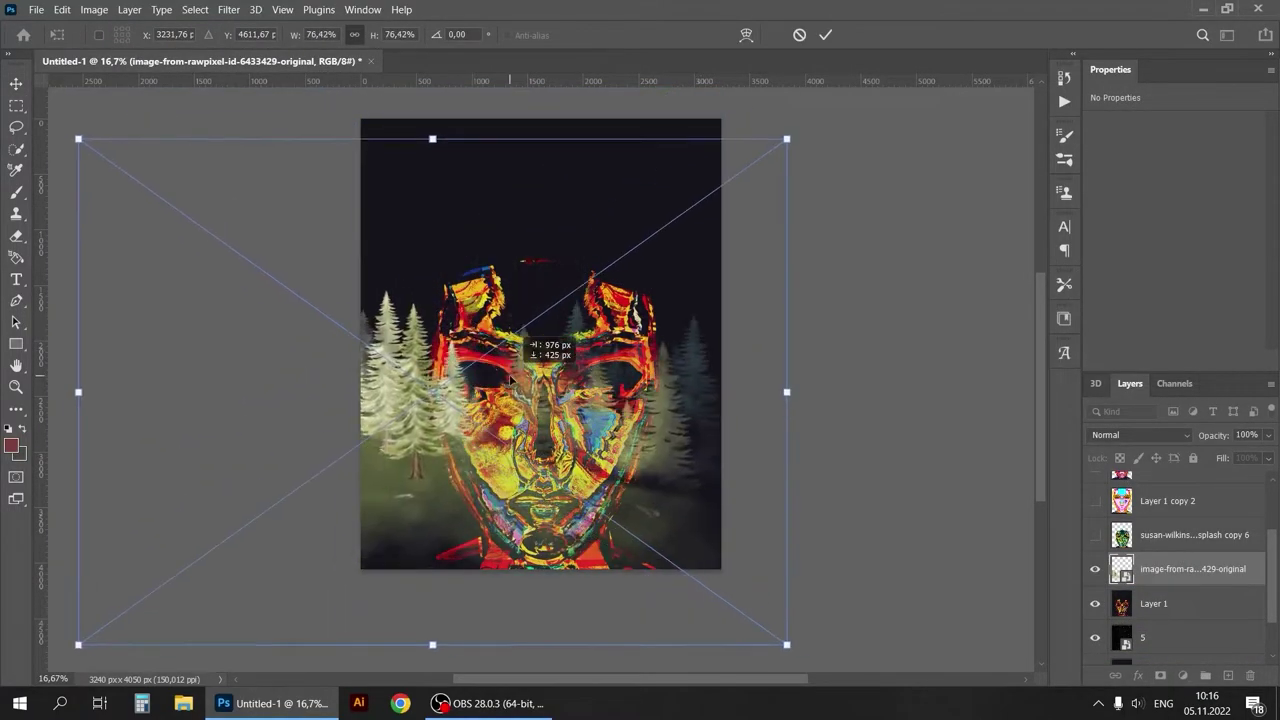
drag(697, 598, 763, 657)
click(1140, 434)
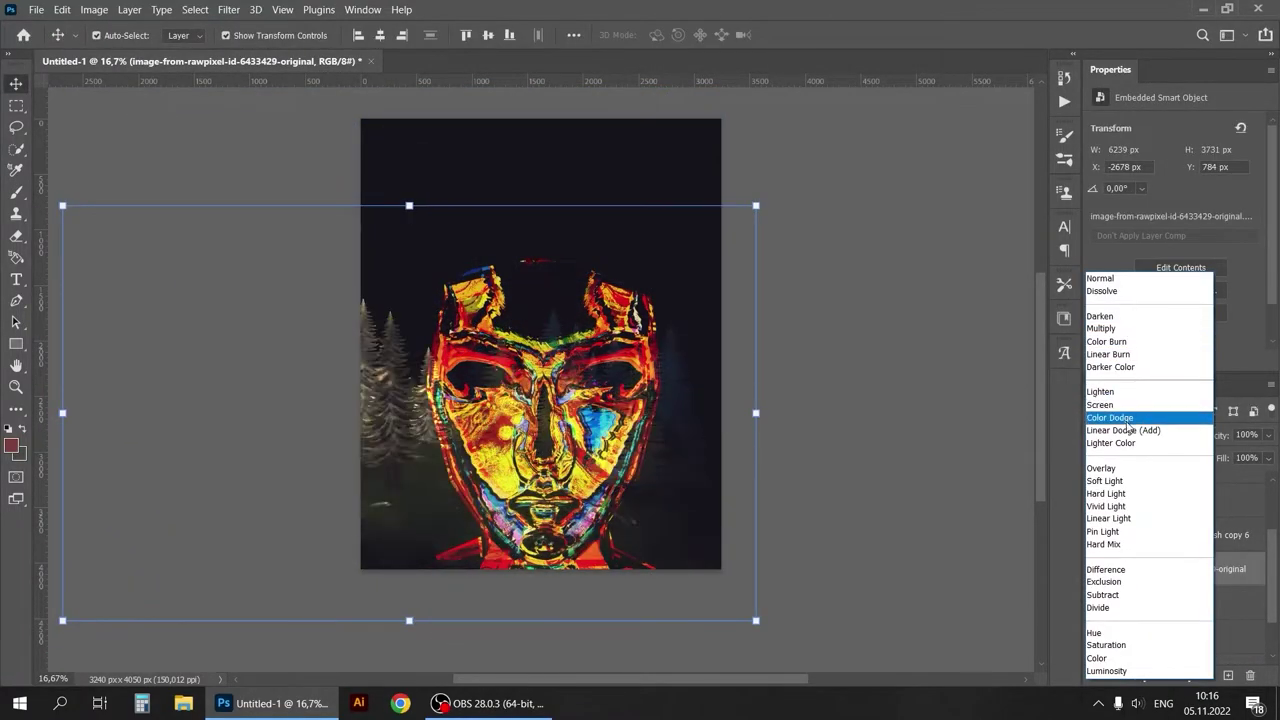
click(1118, 418)
click(16, 237)
right_click(1190, 568)
Rasterize the forest layer, erase it where it covers the face, and duplicate it
click(990, 343)
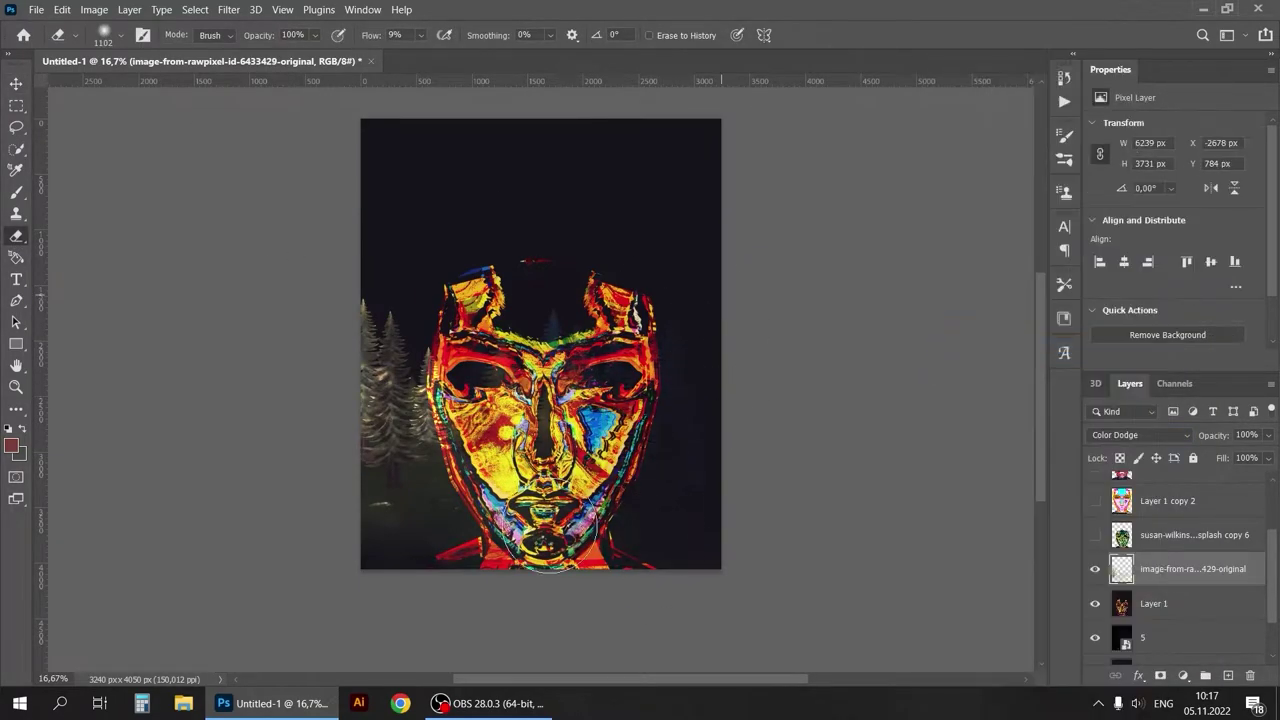
mouse_move(640, 300)
mouse_down()
mouse_move(443, 529)
mouse_move(505, 370)
mouse_move(752, 431)
mouse_up()
key(ctrl+j)
key(ctrl+t)
key(ctrl+z)
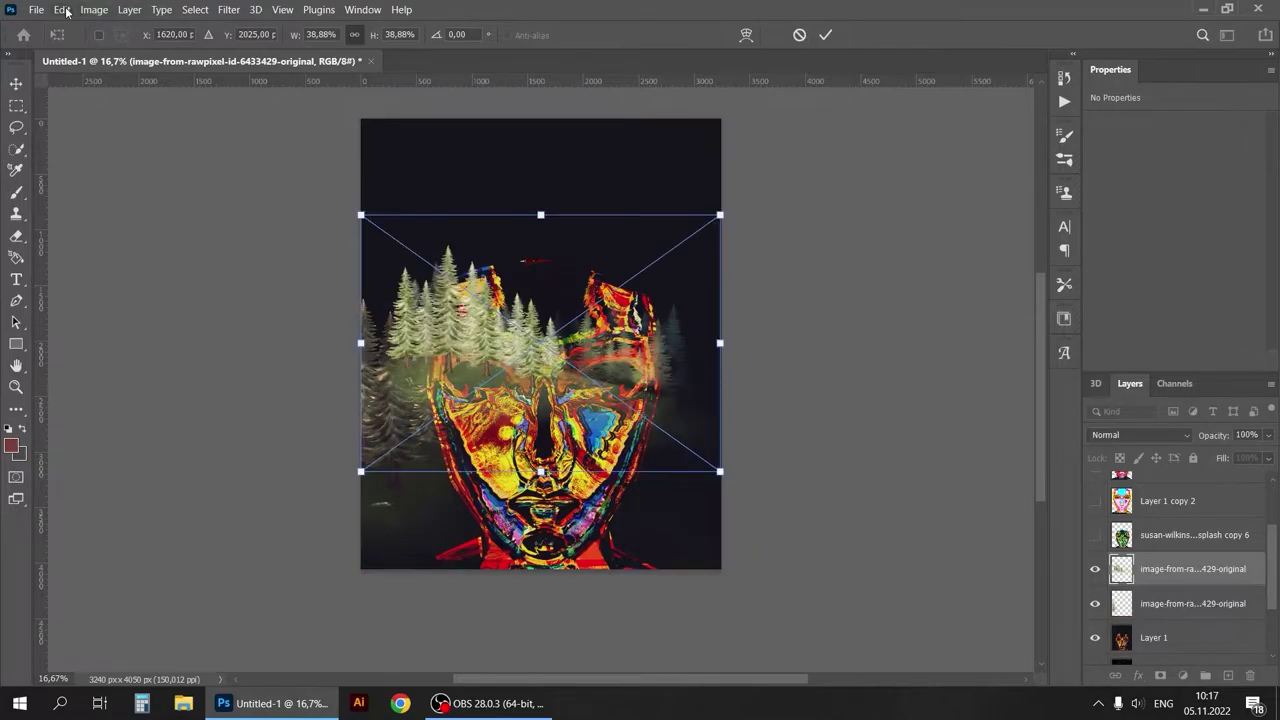
Flip the duplicate trees horizontally and stretch them over the right side of the canvas
click(61, 9)
click(357, 666)
drag(361, 343, 736, 441)
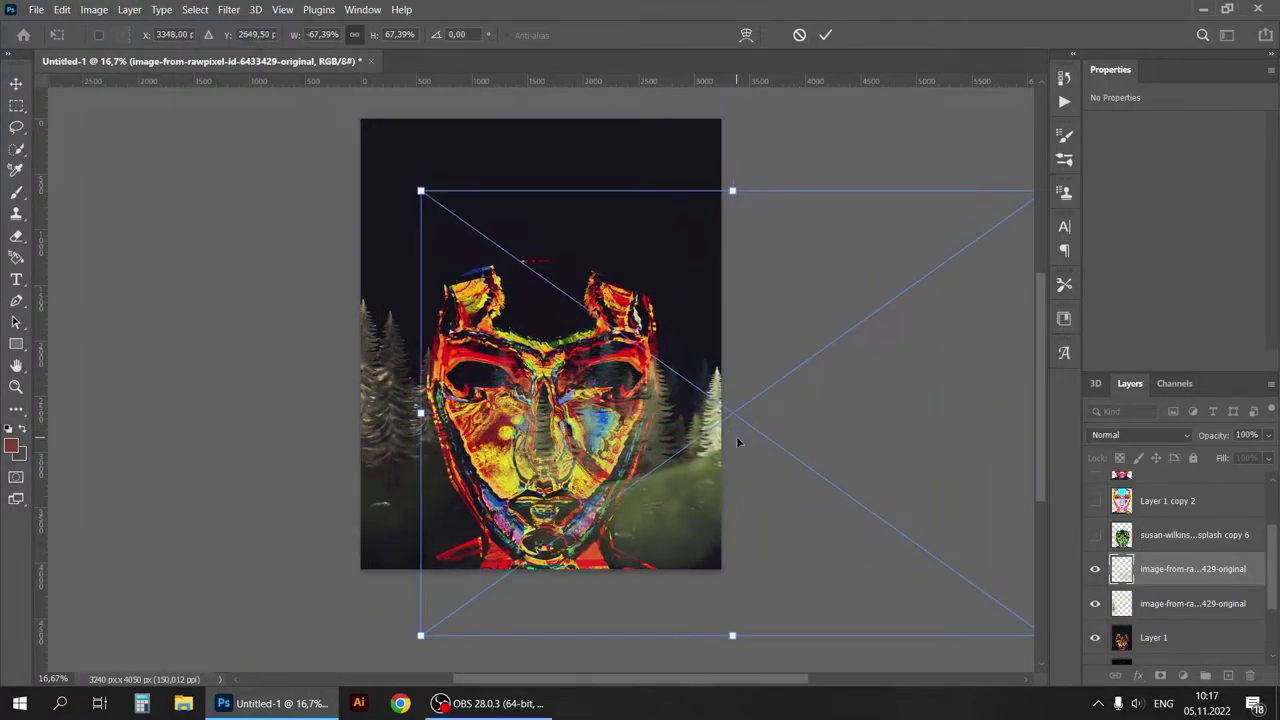
key(Return)
click(1140, 434)
Erase the mirrored trees over the face, keep Color Dodge, and shift the trees' hue to +85
key(e)
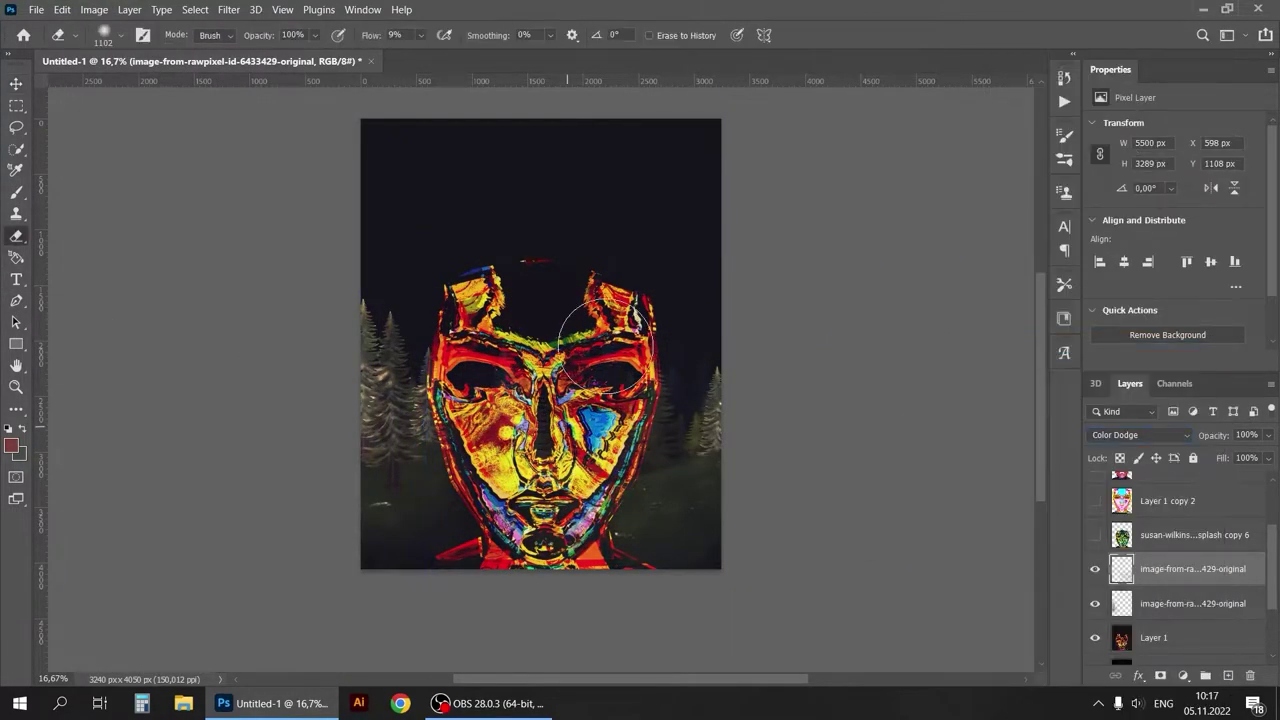
drag(605, 340, 520, 480)
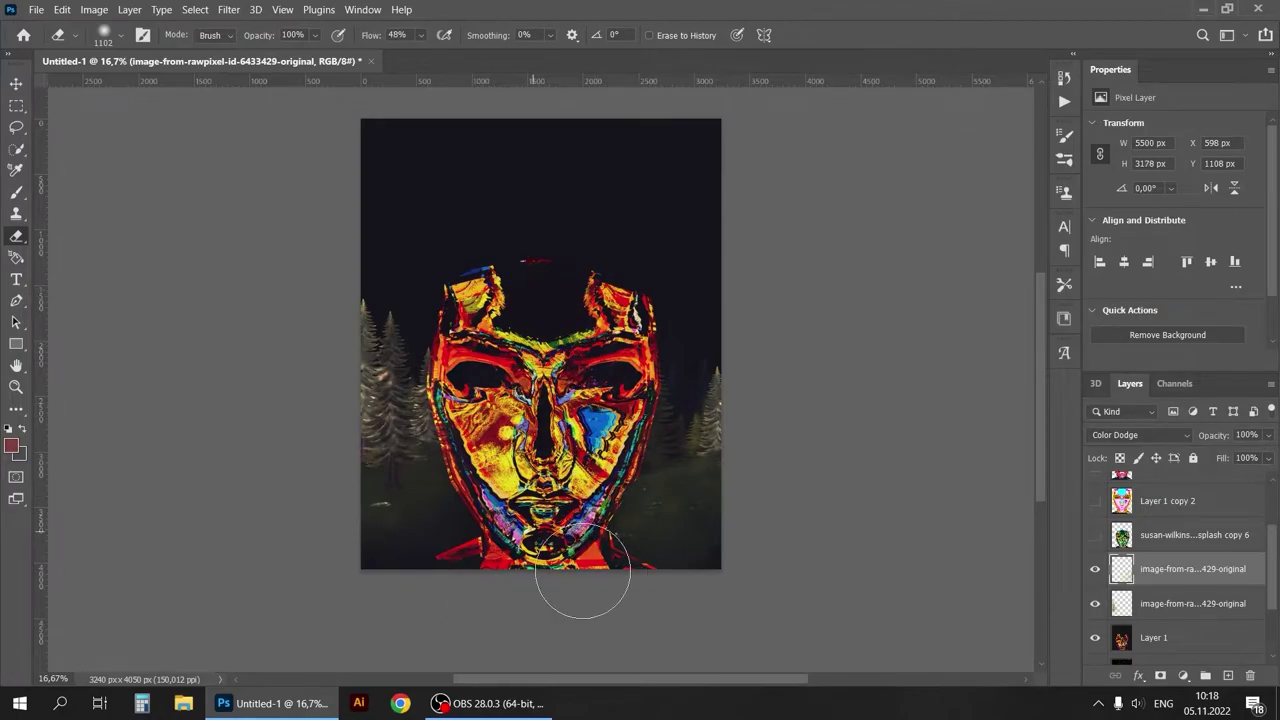
key(Delete)
click(1140, 434)
click(1140, 409)
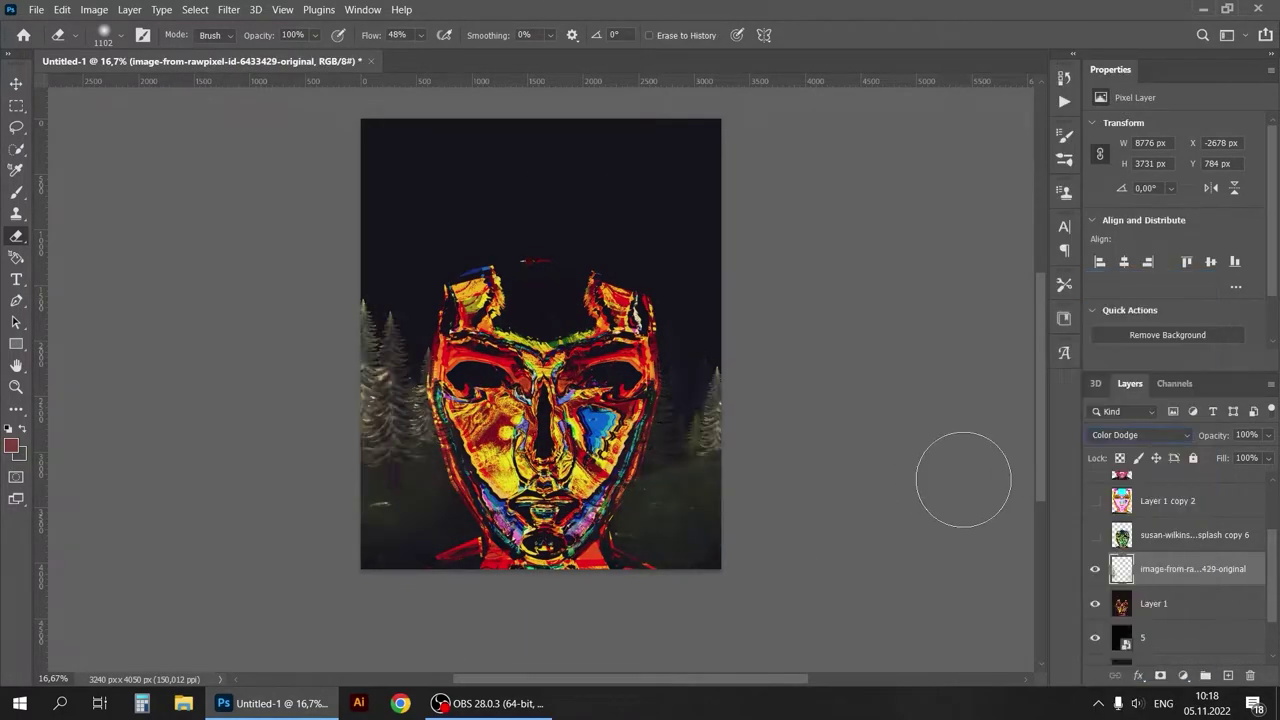
key(ctrl+u)
mouse_move(981, 428)
mouse_down()
mouse_move(1031, 428)
mouse_move(908, 427)
mouse_up()
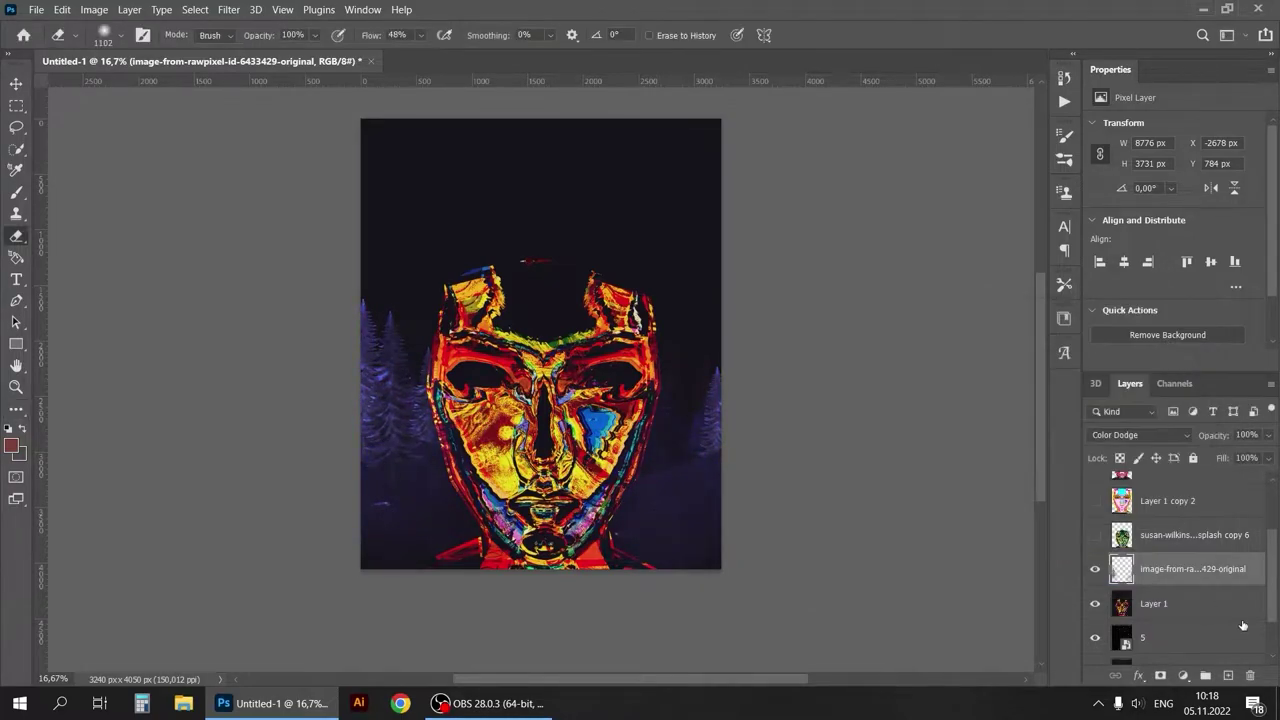
Compare hidden face layers and try Color Dodge blending on the splash copy 6 layer
click(1095, 505)
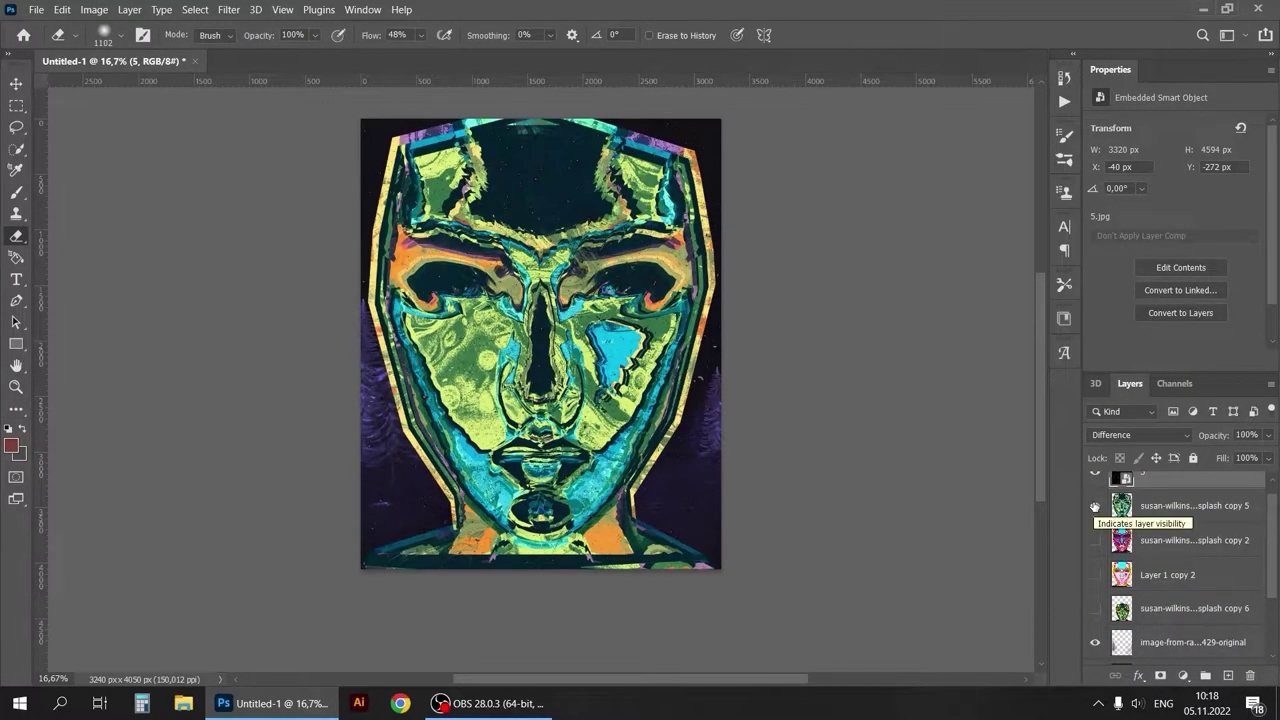
click(1095, 540)
click(1095, 591)
click(1190, 591)
click(1135, 438)
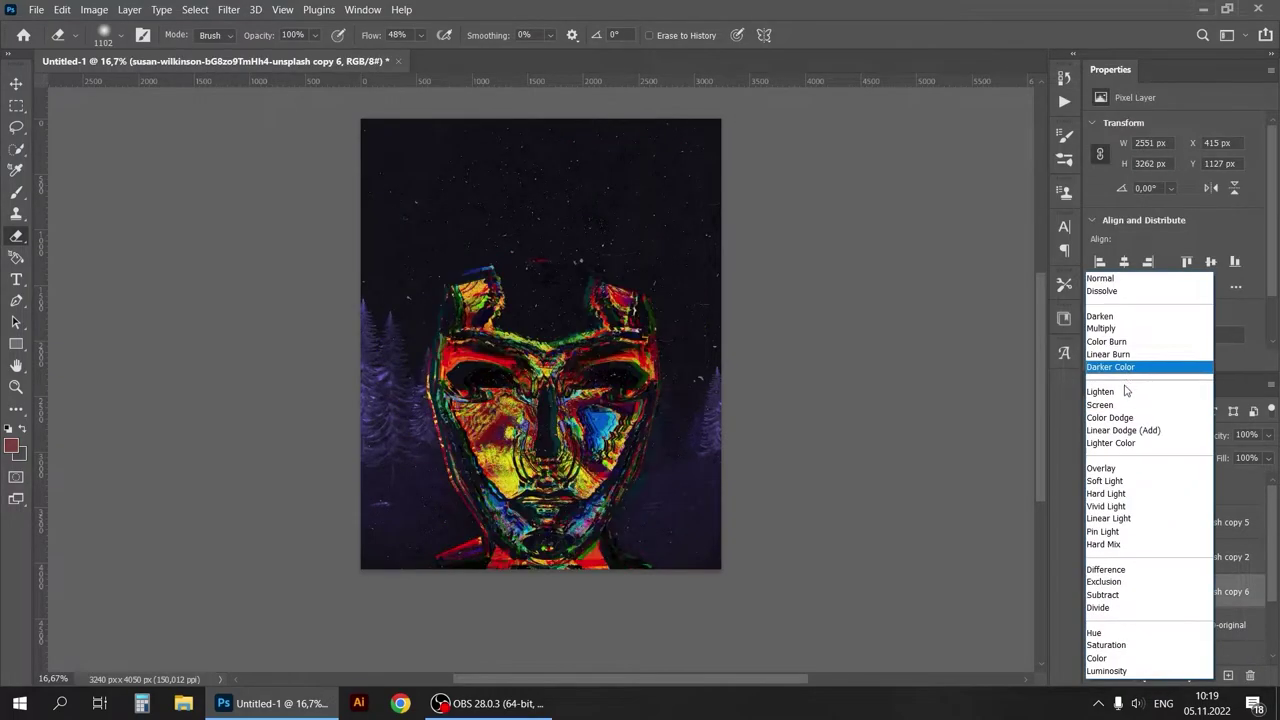
click(1143, 418)
Delete the splash copy 6 layer and add a new empty layer above Layer 1
key(Delete)
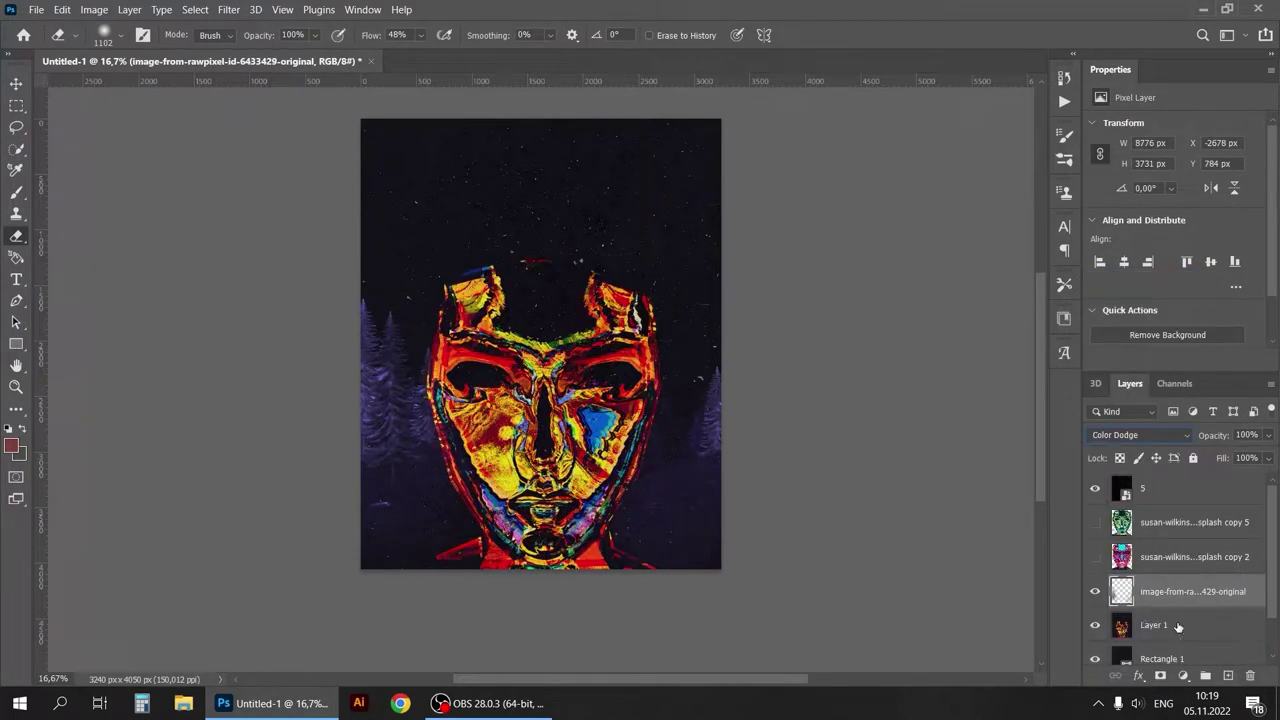
click(1178, 627)
key(ctrl+shift+alt+n)
Pick a large charcoal pencil brush and set white as the paint colour
click(16, 192)
click(121, 35)
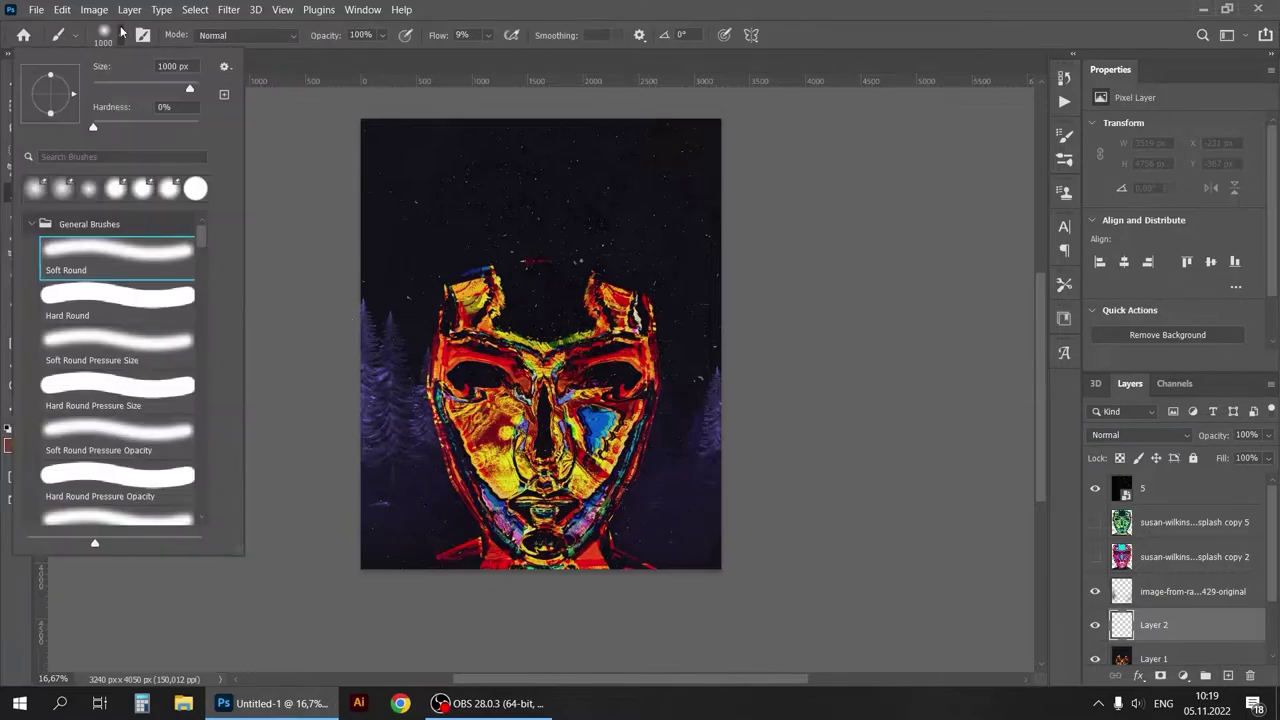
click(118, 372)
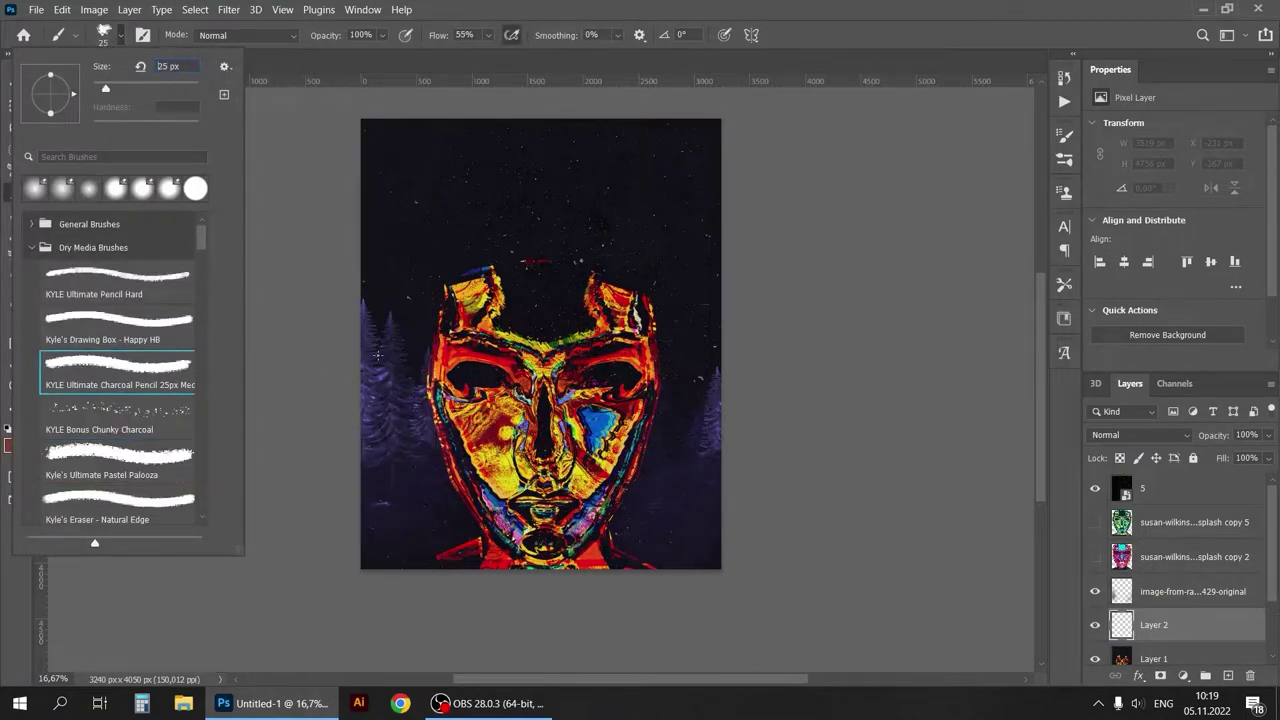
key(Return)
click(10, 445)
click(569, 300)
click(943, 289)
Paint white over the eyes, then red streaks up the left side and across the eyes
mouse_move(402, 402)
mouse_down()
mouse_move(520, 365)
mouse_move(640, 365)
mouse_move(680, 345)
mouse_up()
click(10, 445)
click(753, 317)
click(944, 292)
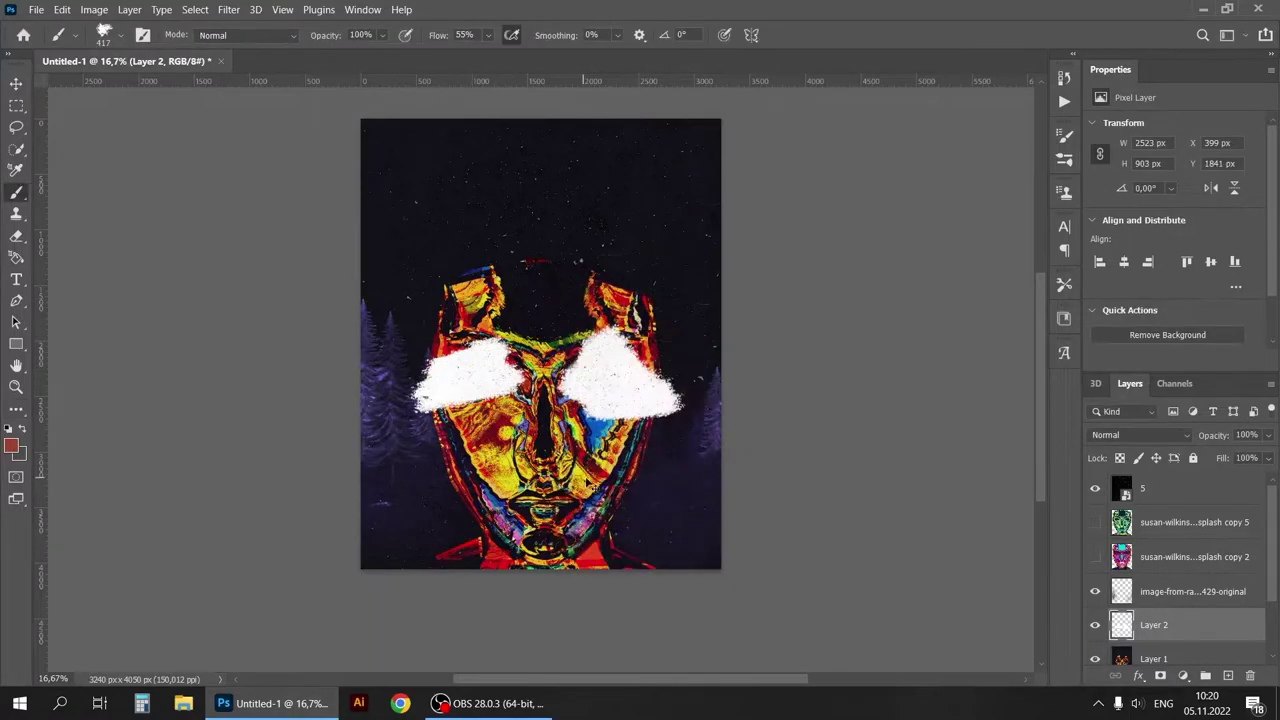
drag(472, 378, 452, 312)
drag(680, 375, 410, 372)
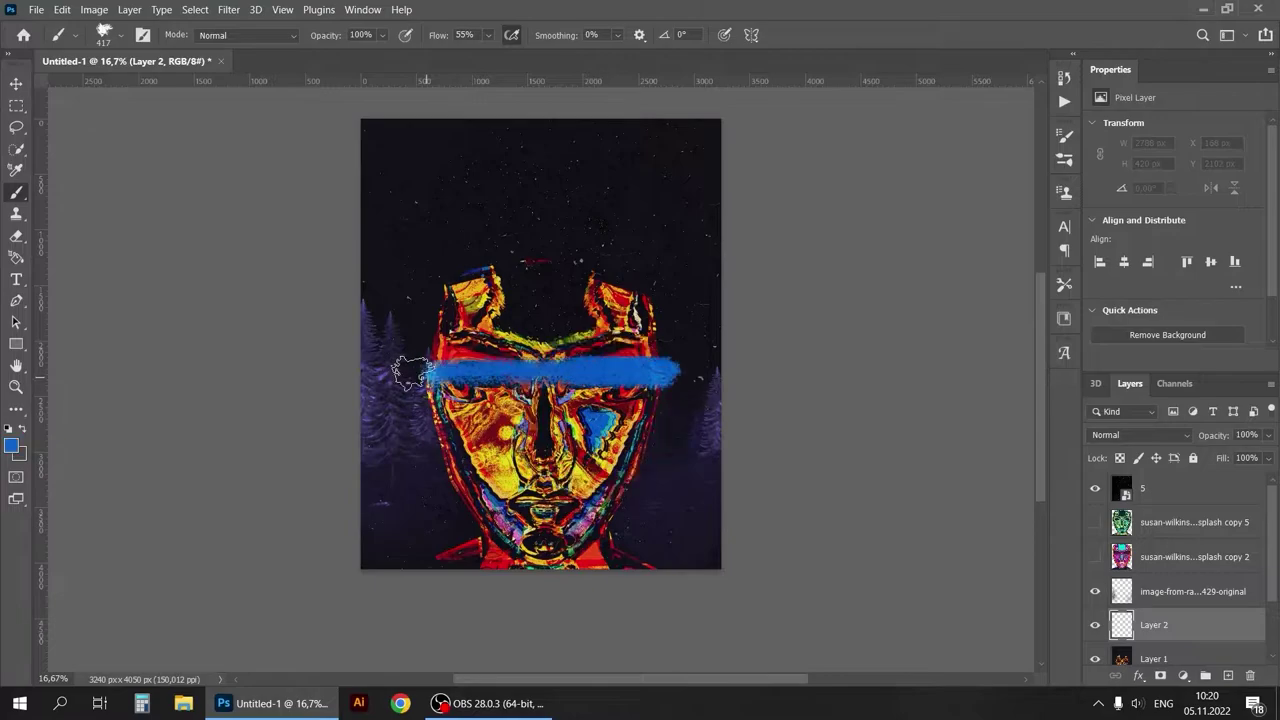
Fill the mouth with black, undoing a stray white blob first
key(x)
drag(505, 500, 565, 515)
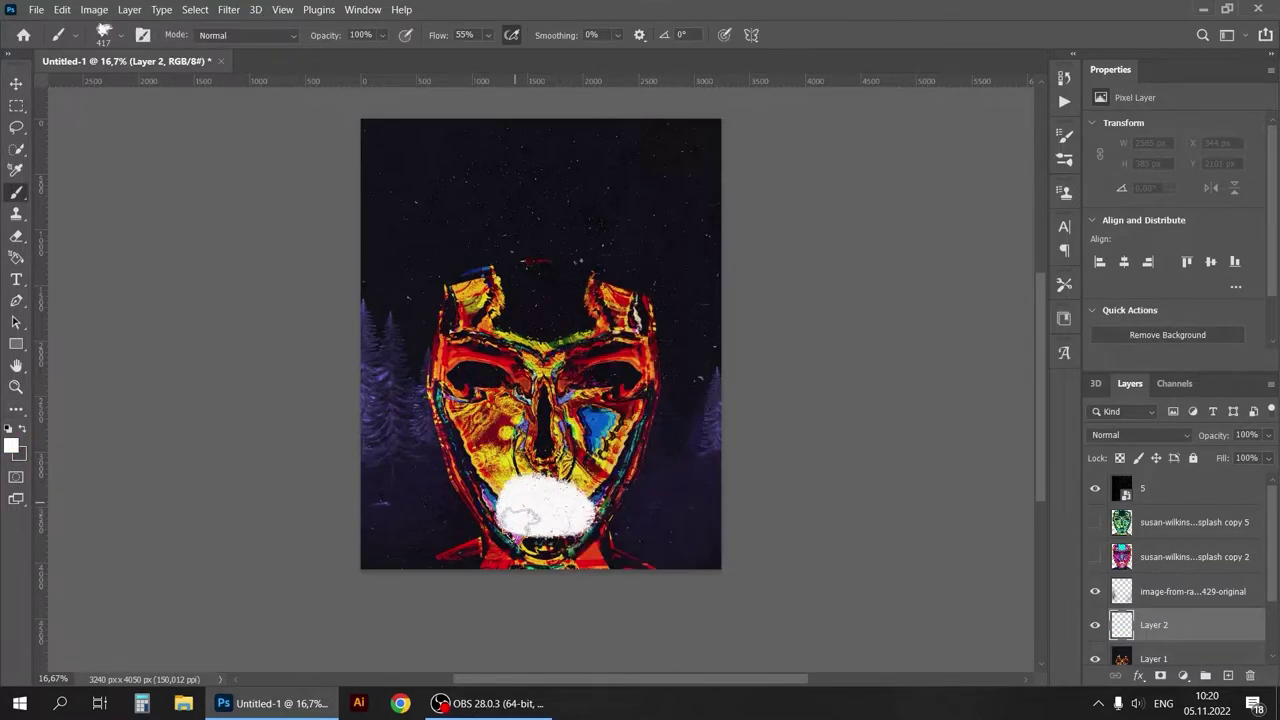
scroll(530, 520, up, 2)
key(ctrl+z)
key(x)
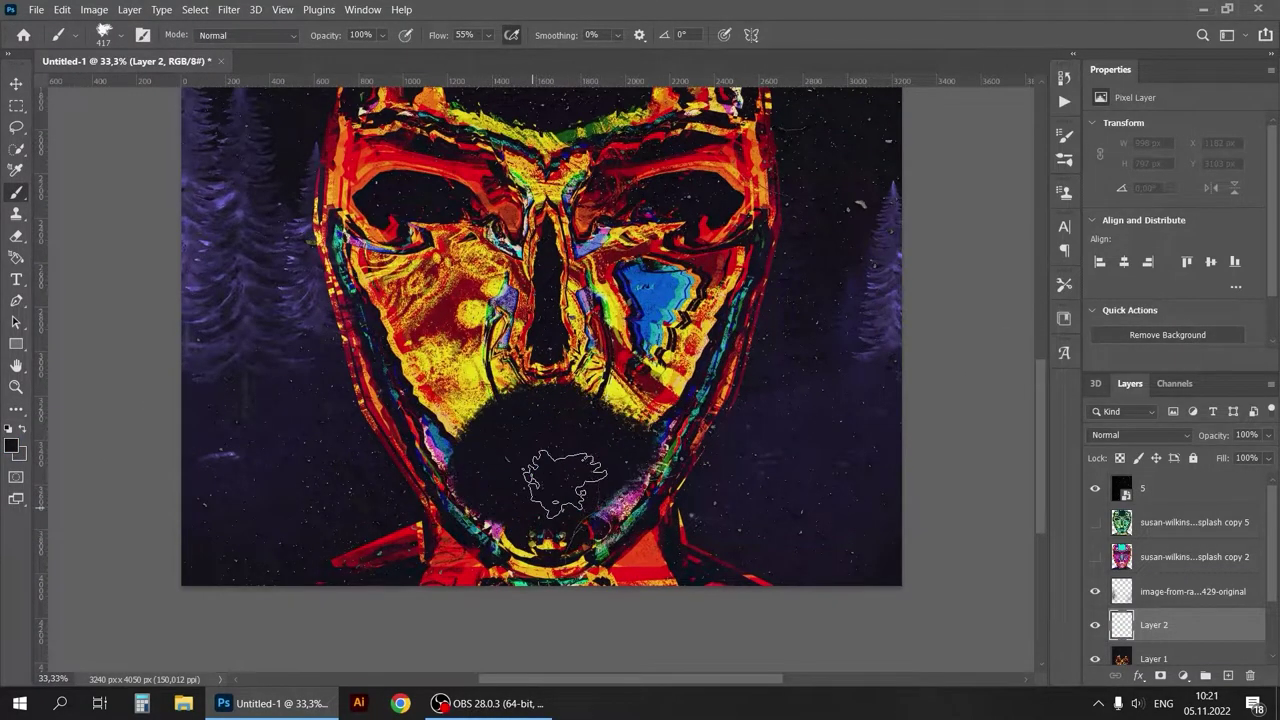
drag(530, 470, 610, 530)
Paint six white teeth in the mouth, three upper and three lower
click(118, 35)
click(11, 445)
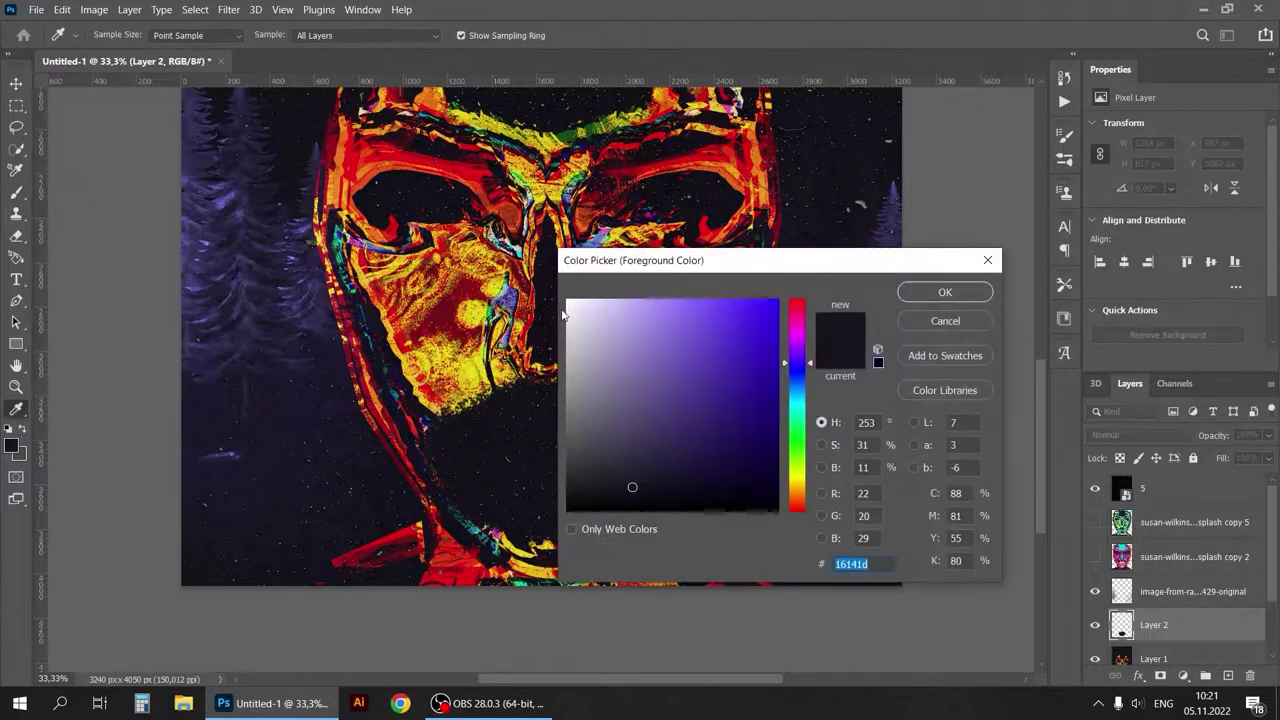
click(943, 289)
drag(470, 385, 468, 458)
drag(540, 368, 542, 445)
drag(602, 380, 600, 455)
drag(576, 485, 572, 540)
drag(512, 475, 508, 540)
drag(468, 485, 462, 515)
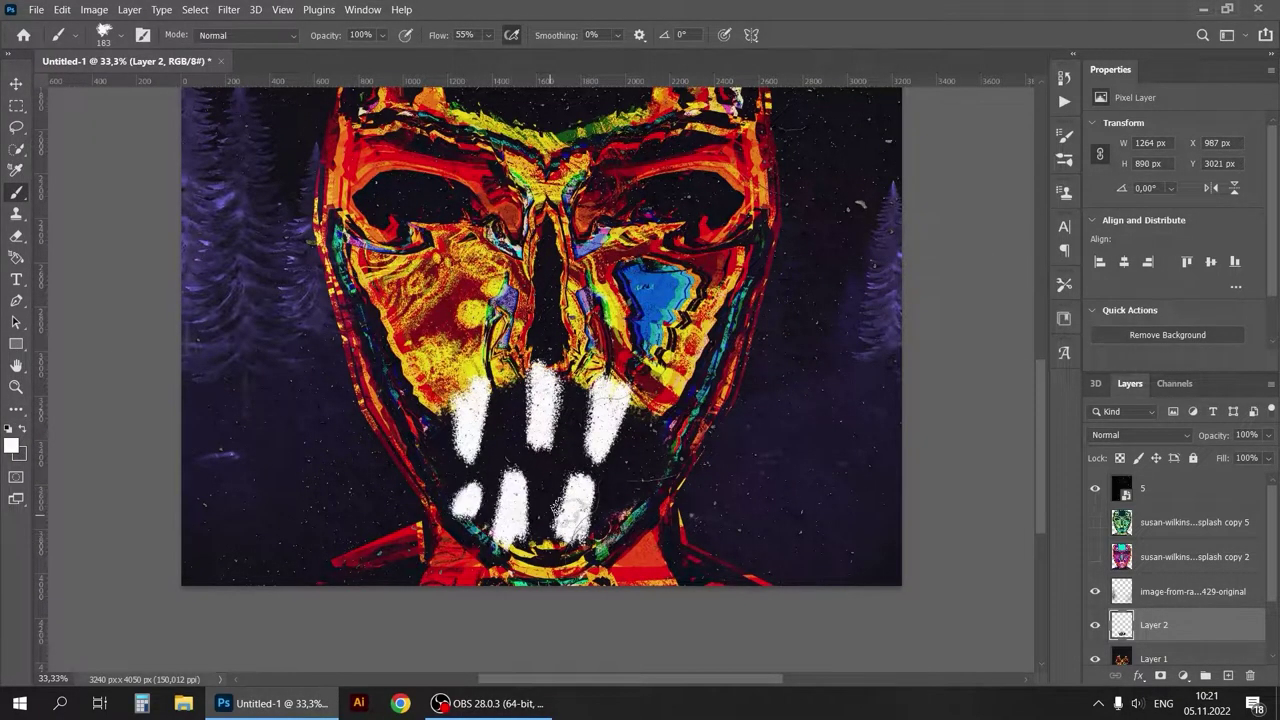
Paint a thick red lip ring around the teeth, undoing a stray red blob
alt+click(470, 170)
drag(620, 450, 665, 515)
key(ctrl+z)
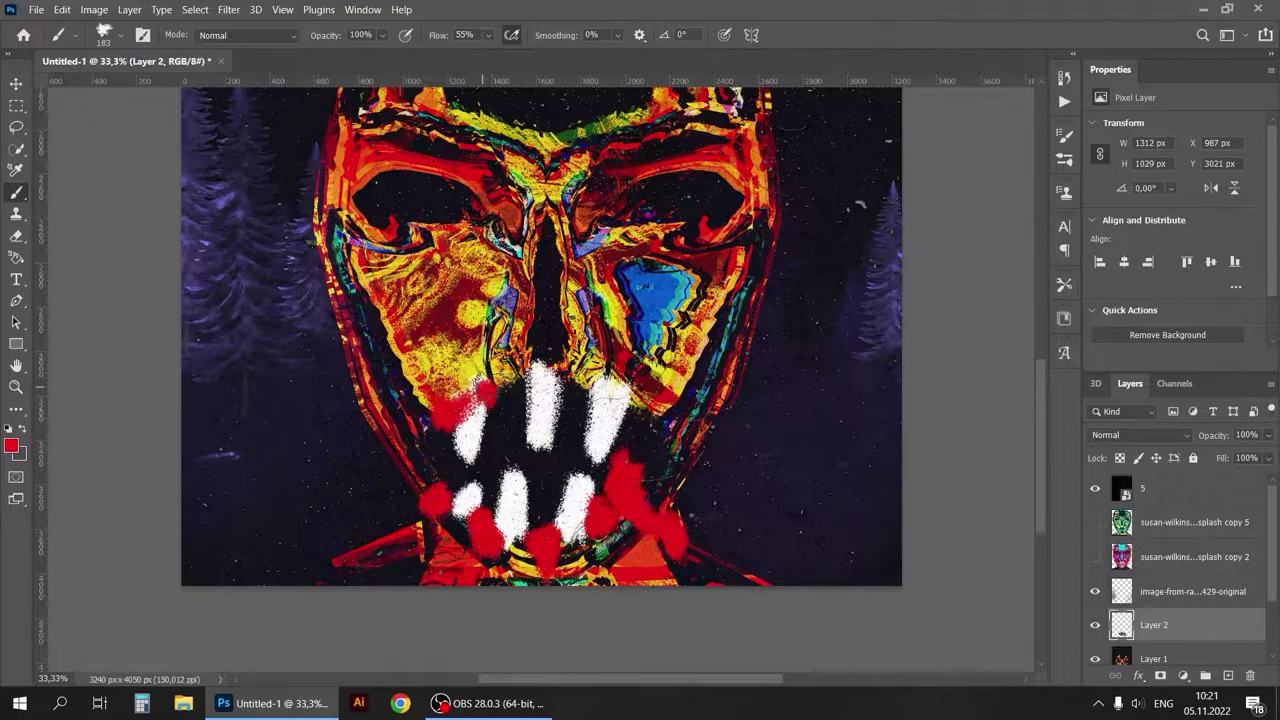
drag(440, 410, 620, 520)
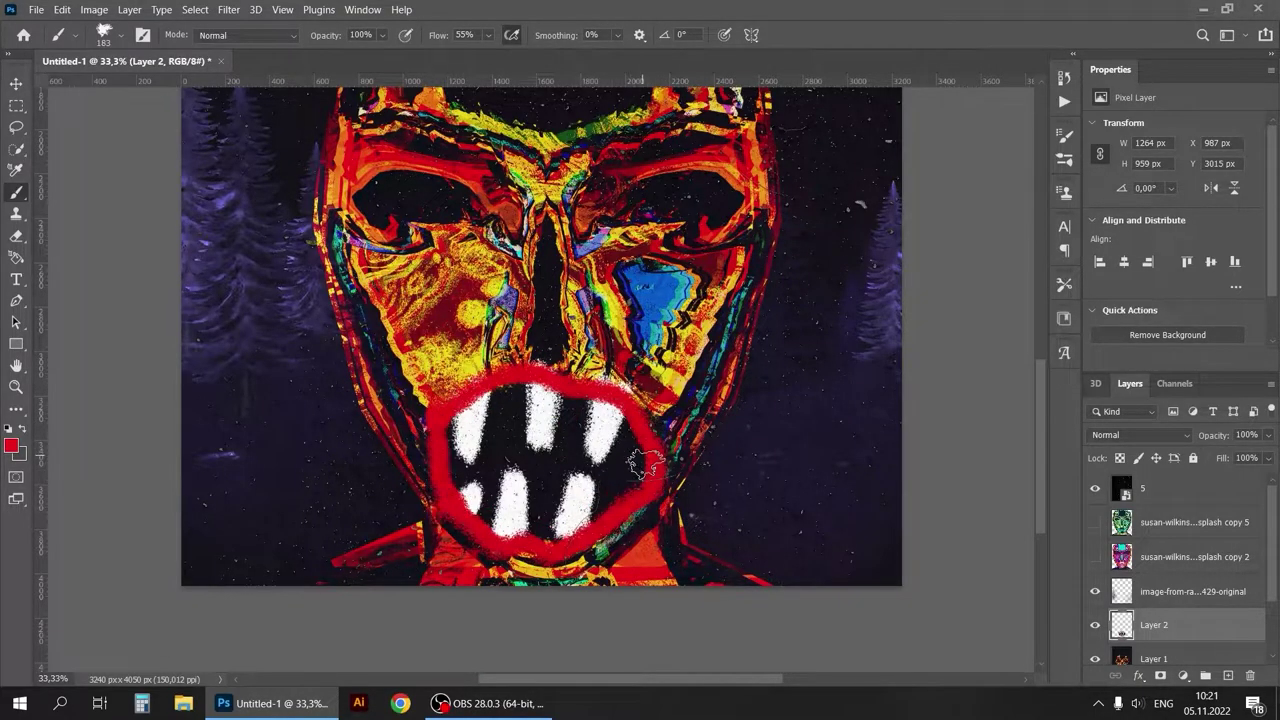
drag(640, 462, 484, 540)
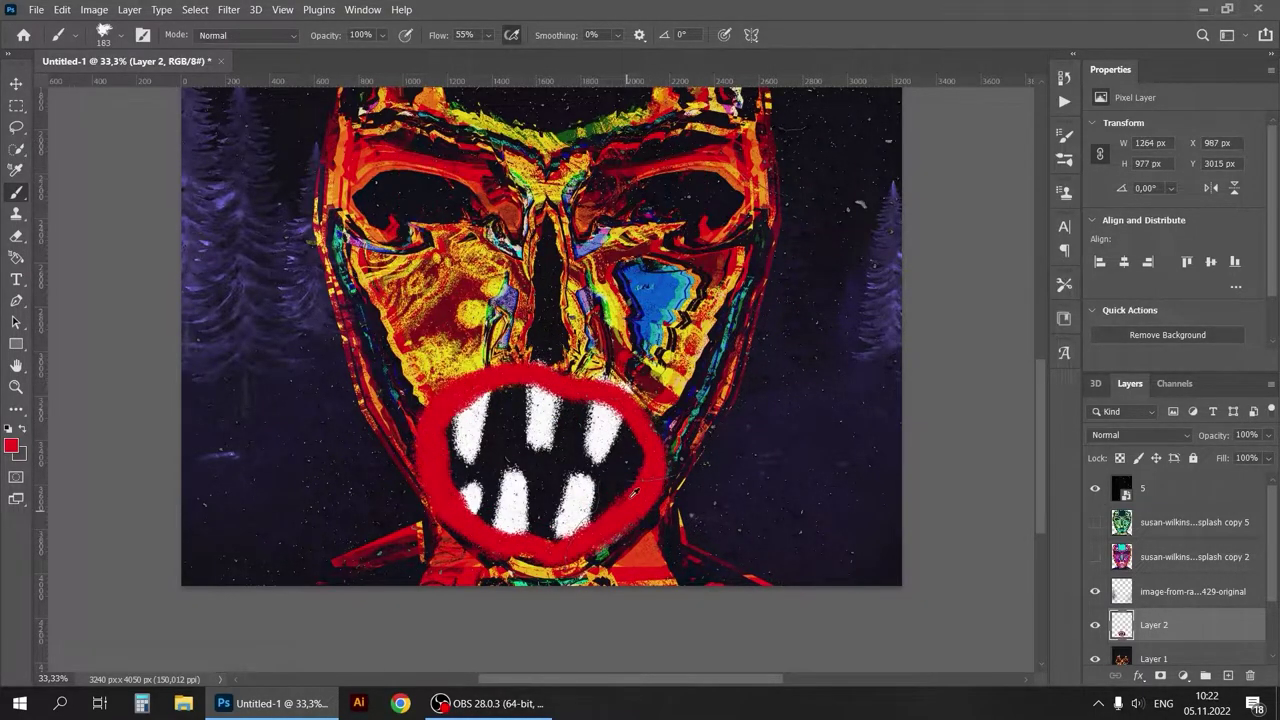
Paint white vertical streaks in both eyes, undoing a trial forehead line
key(x)
drag(420, 175, 420, 235)
drag(688, 170, 690, 235)
key(ctrl+minus)
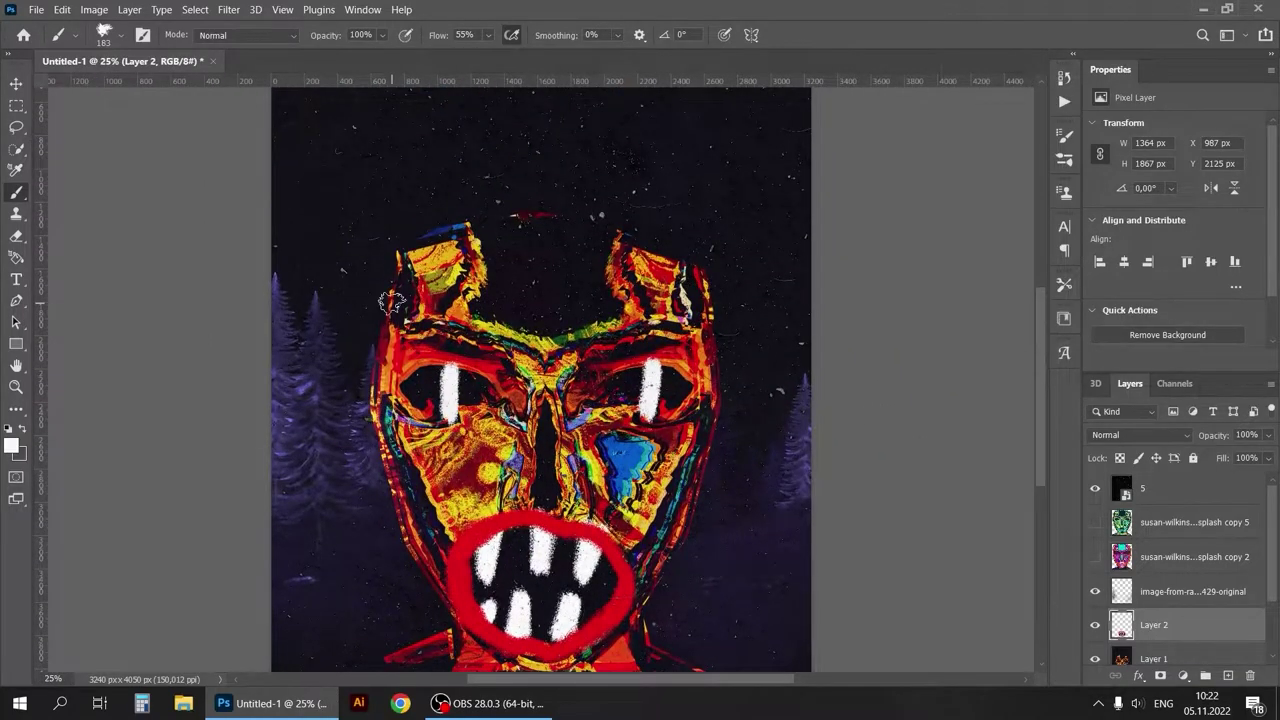
mouse_move(390, 302)
mouse_down()
mouse_move(372, 302)
mouse_move(505, 318)
mouse_move(505, 340)
mouse_up()
key(ctrl+z)
scroll(522, 300, down, 1)
key(ctrl+z)
Try a white ring on the right eye, undo it, and paint black over the left eye
drag(590, 340, 650, 325)
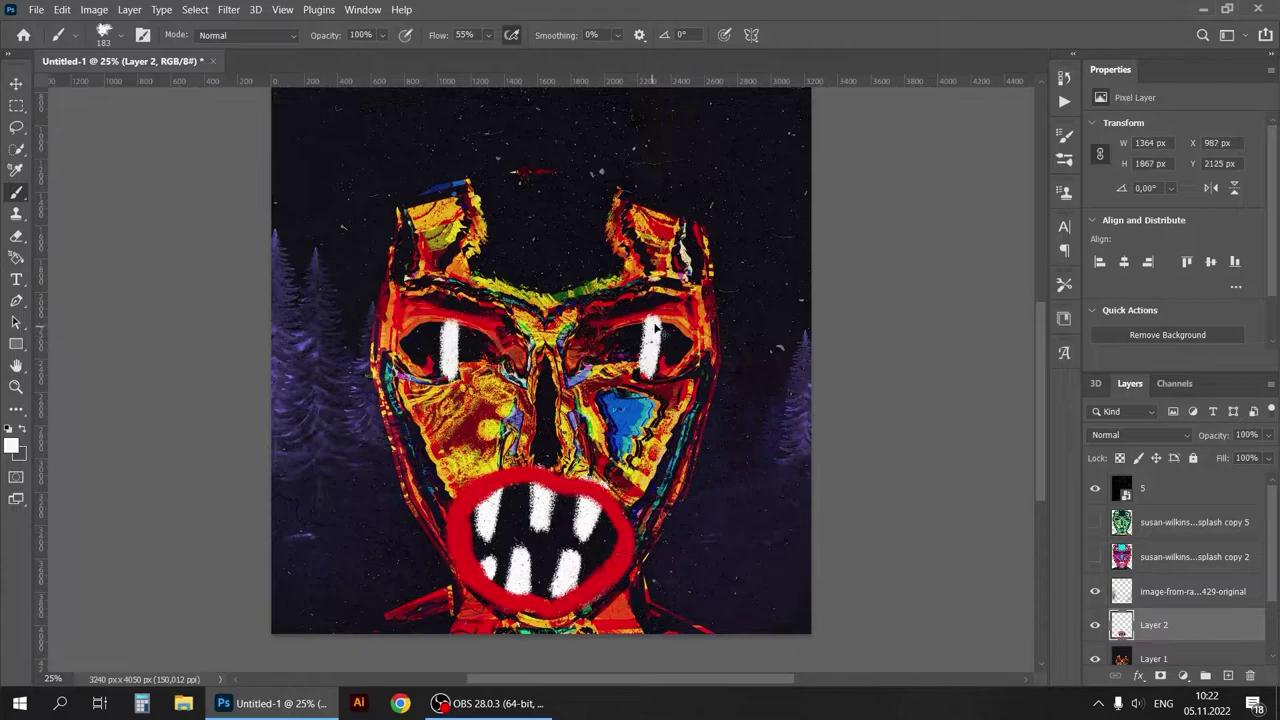
key(ctrl+plus)
key(ctrl+z)
key(ctrl+z)
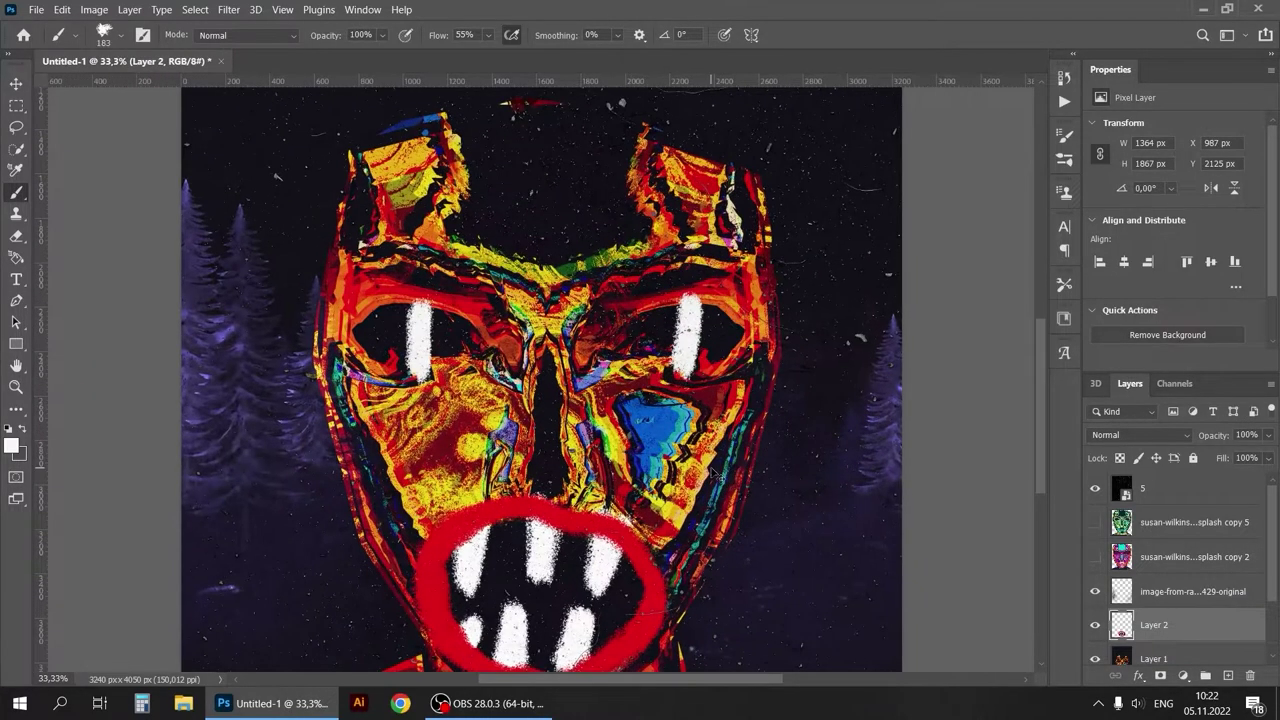
key(ctrl+z)
key(x)
drag(470, 345, 393, 316)
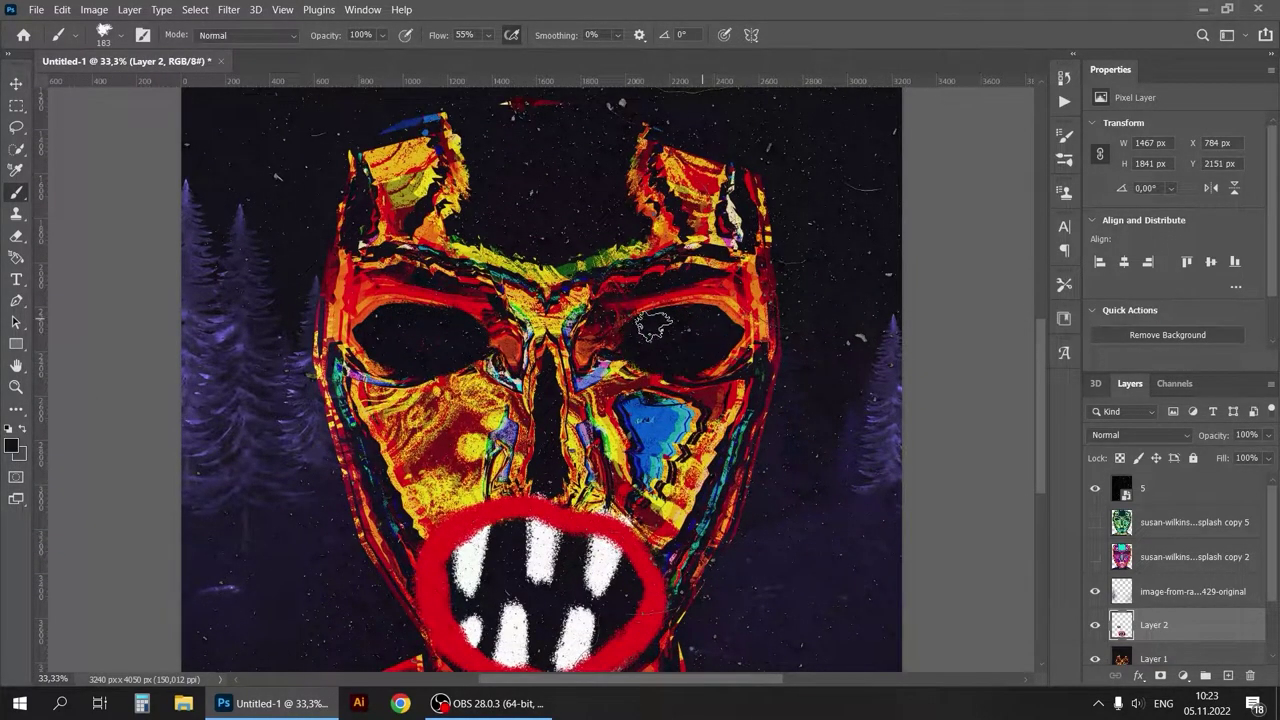
Shrink the brush and paint red rings around both eyes
click(123, 35)
key(ctrl+plus)
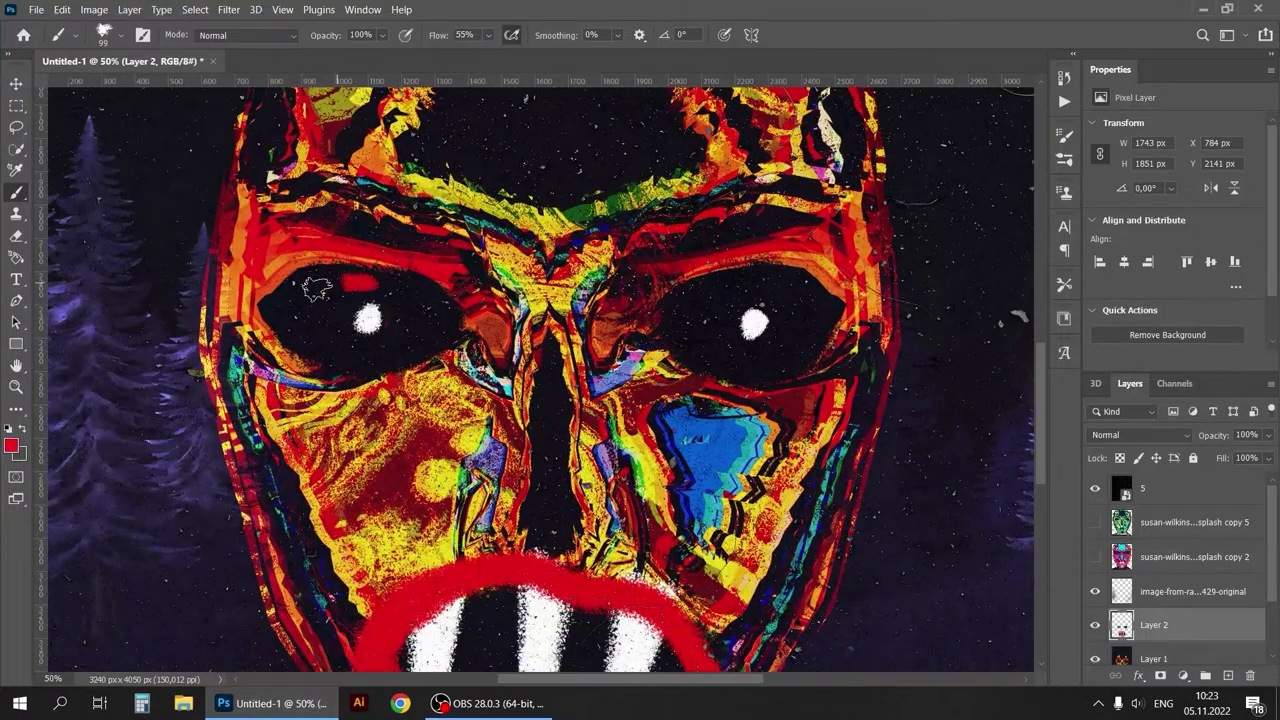
drag(300, 320, 310, 300)
drag(748, 287, 752, 283)
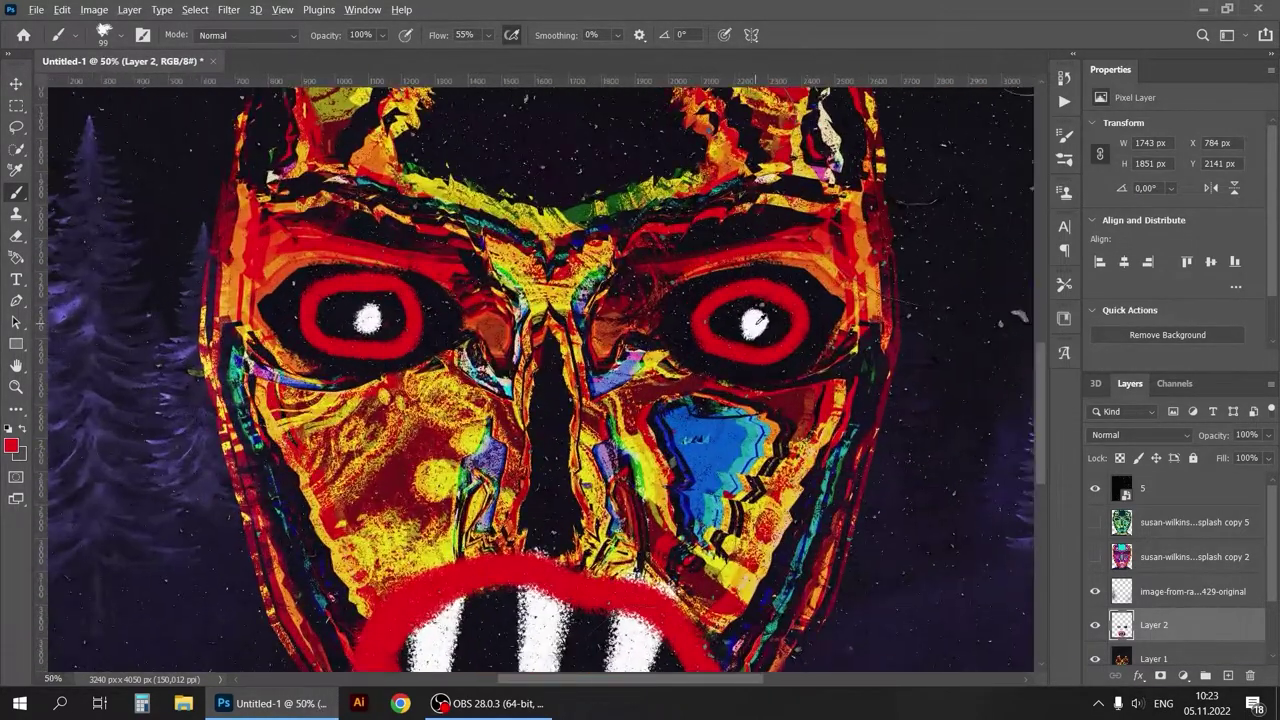
Add white rings and vertical white bars through both eyes, then undo the latest stroke
key(x)
mouse_move(410, 262)
mouse_down()
mouse_move(400, 372)
mouse_move(410, 262)
mouse_up()
drag(760, 252, 758, 256)
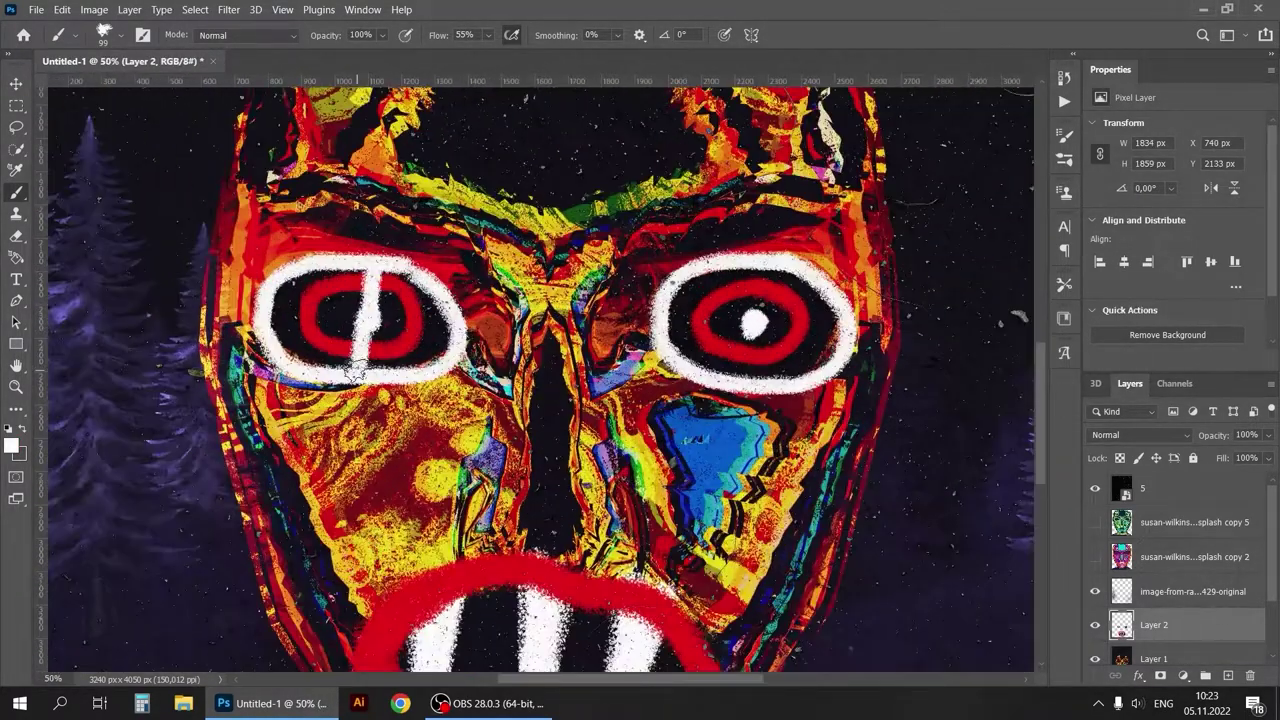
drag(372, 268, 356, 384)
drag(762, 250, 748, 384)
key(ctrl+minus)
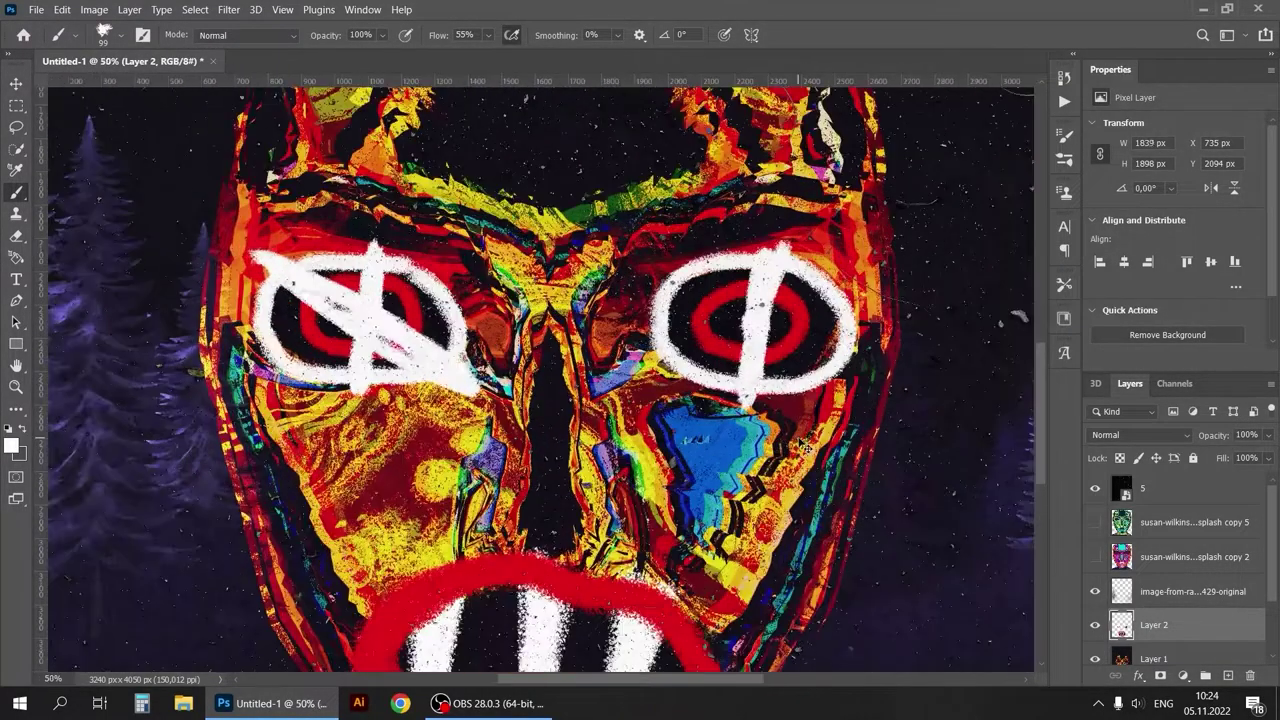
key(ctrl+z)
key(ctrl+z)
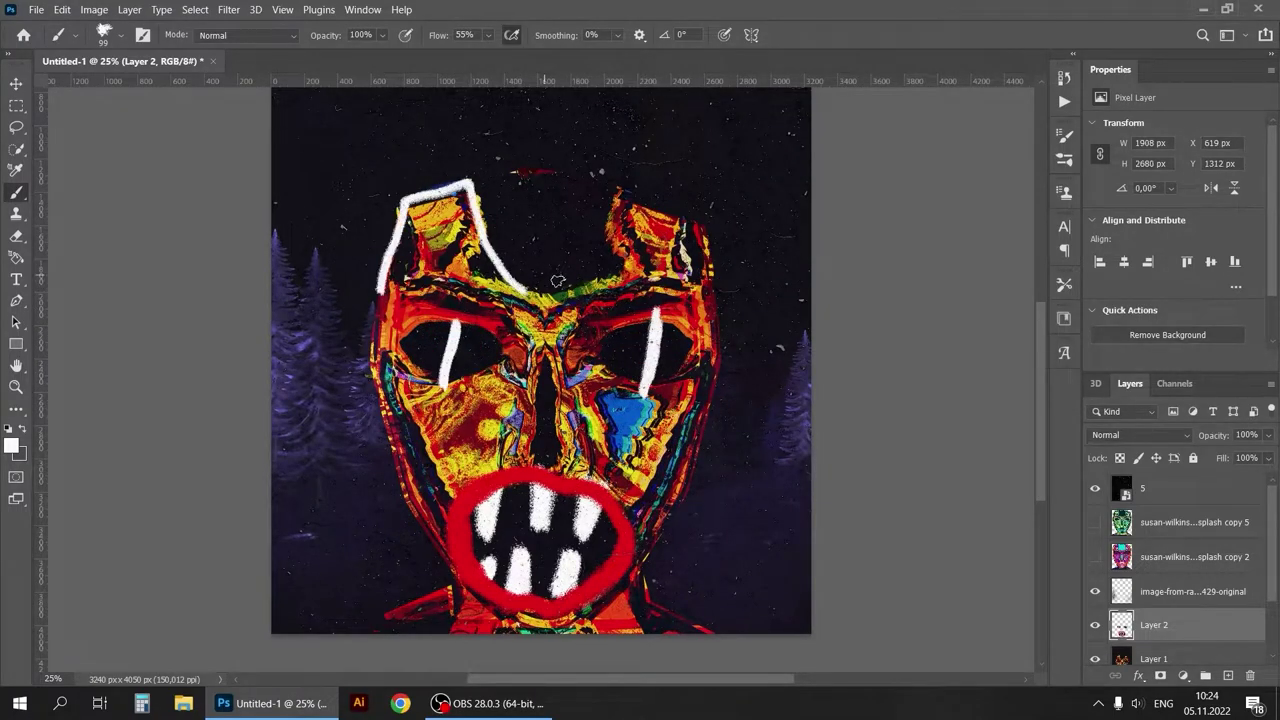
Trace white outlines down the left horn and left side, then up the right horn
key(ctrl+z)
drag(472, 180, 480, 266)
drag(381, 267, 450, 583)
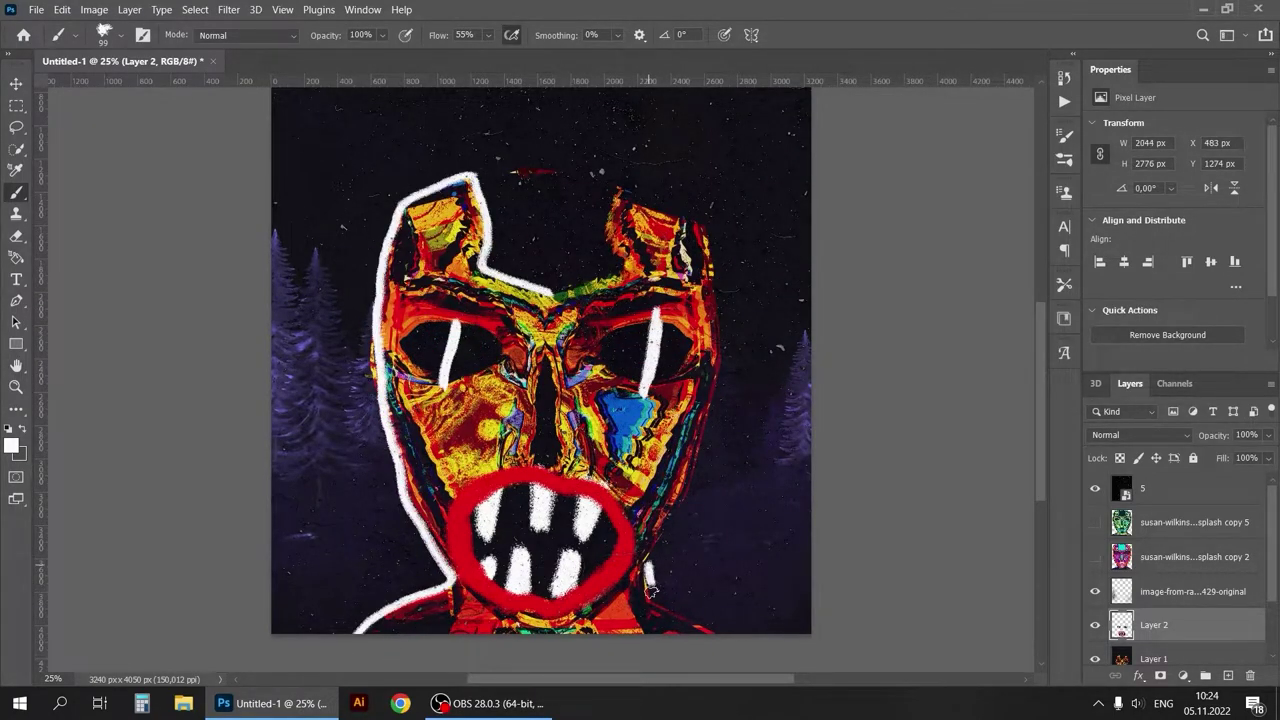
key(ctrl+z)
drag(604, 285, 614, 188)
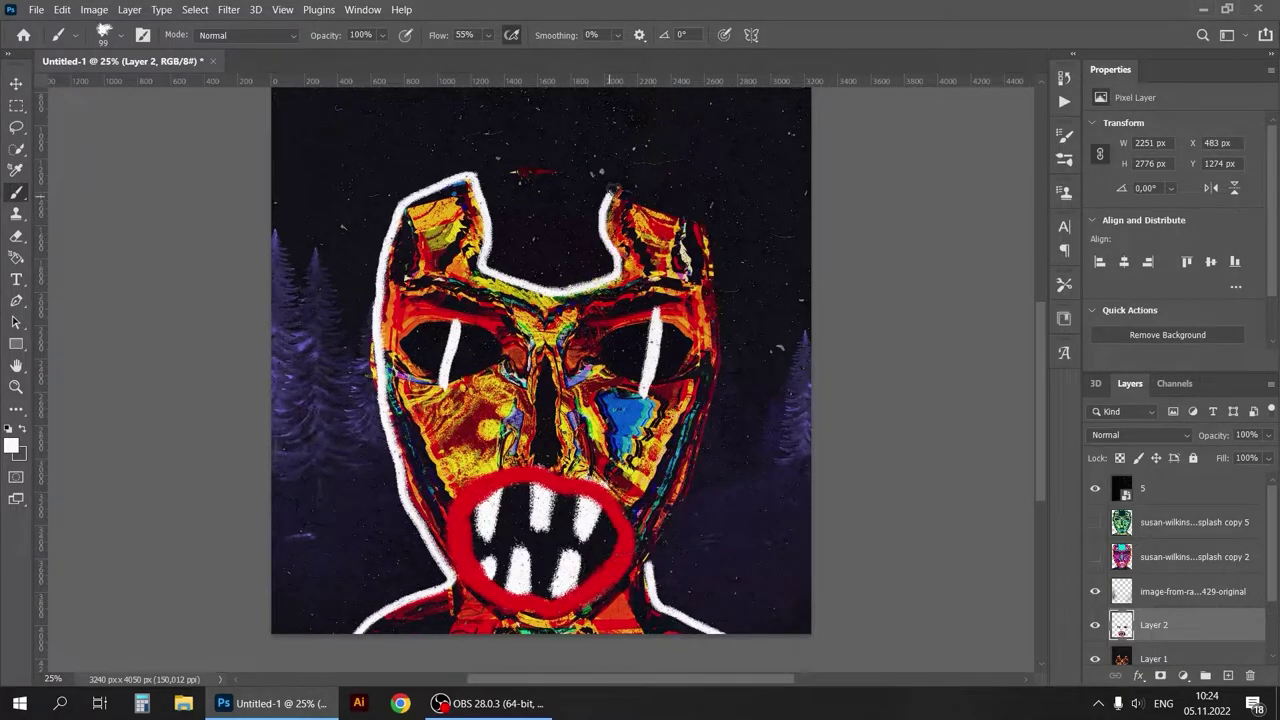
drag(1044, 358, 1045, 348)
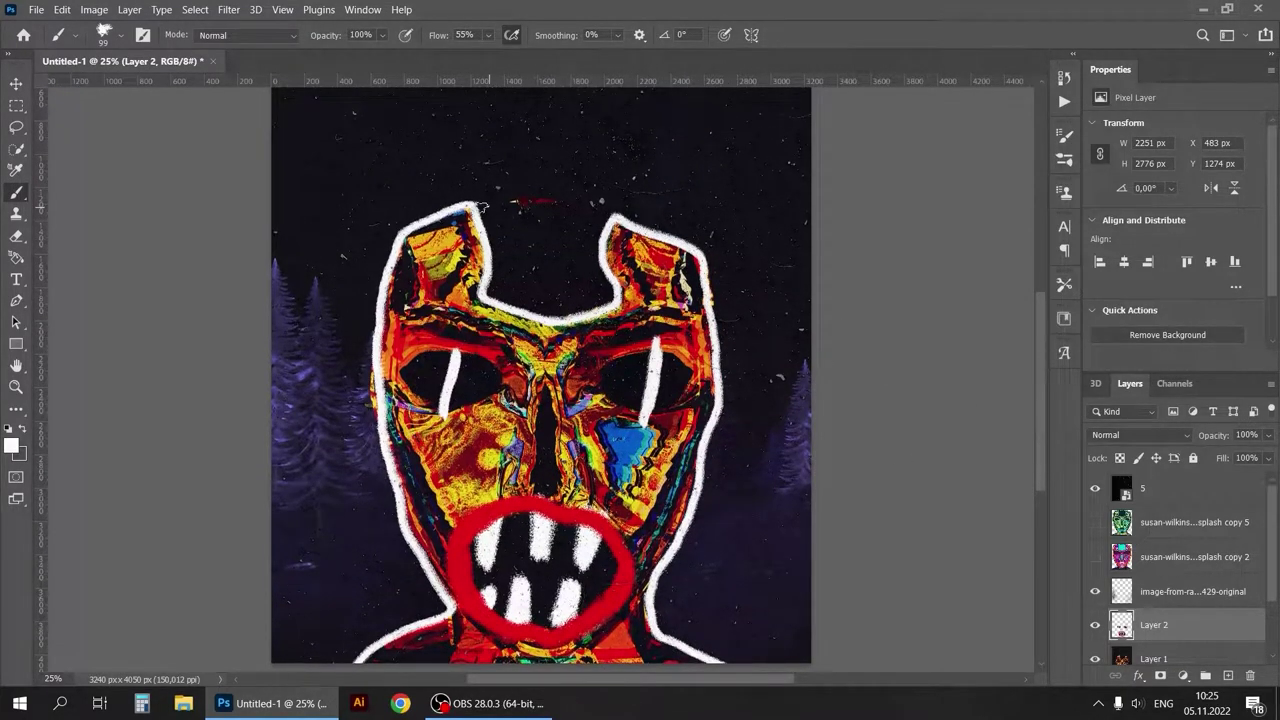
drag(617, 208, 617, 293)
Add a new layer and paint sampled red inside the flame outline above the mask
click(1190, 591)
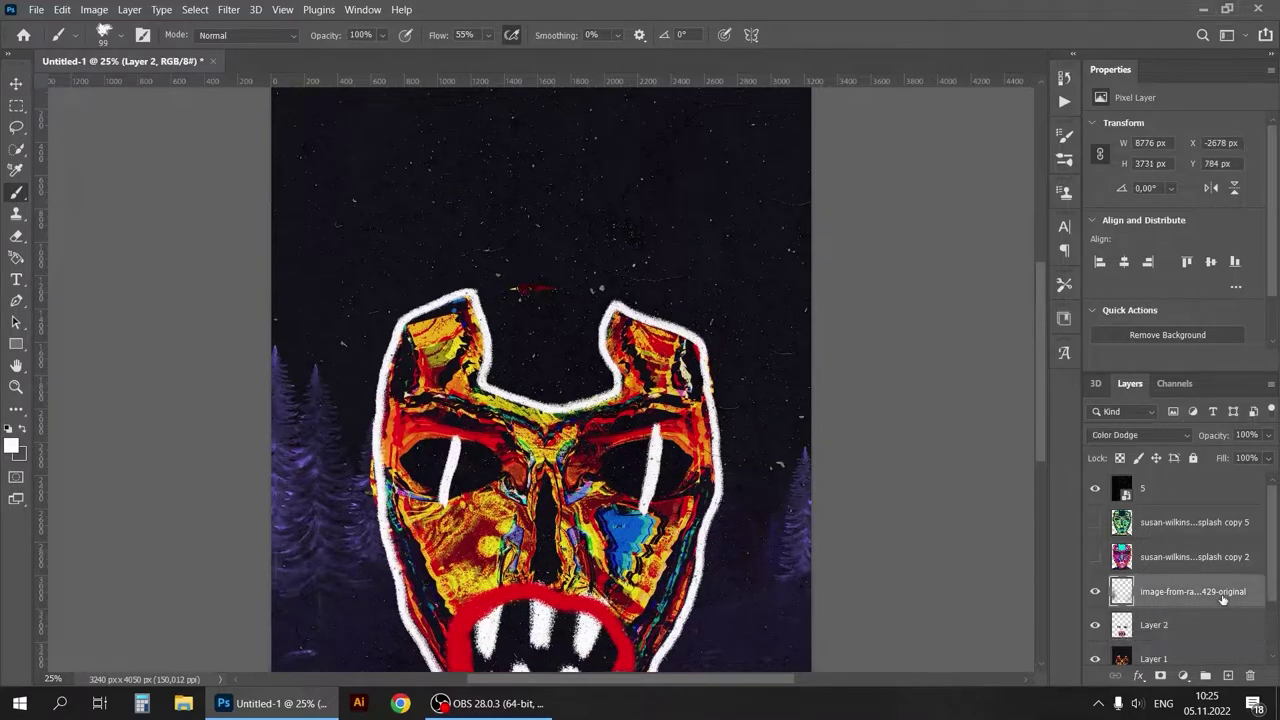
click(1228, 675)
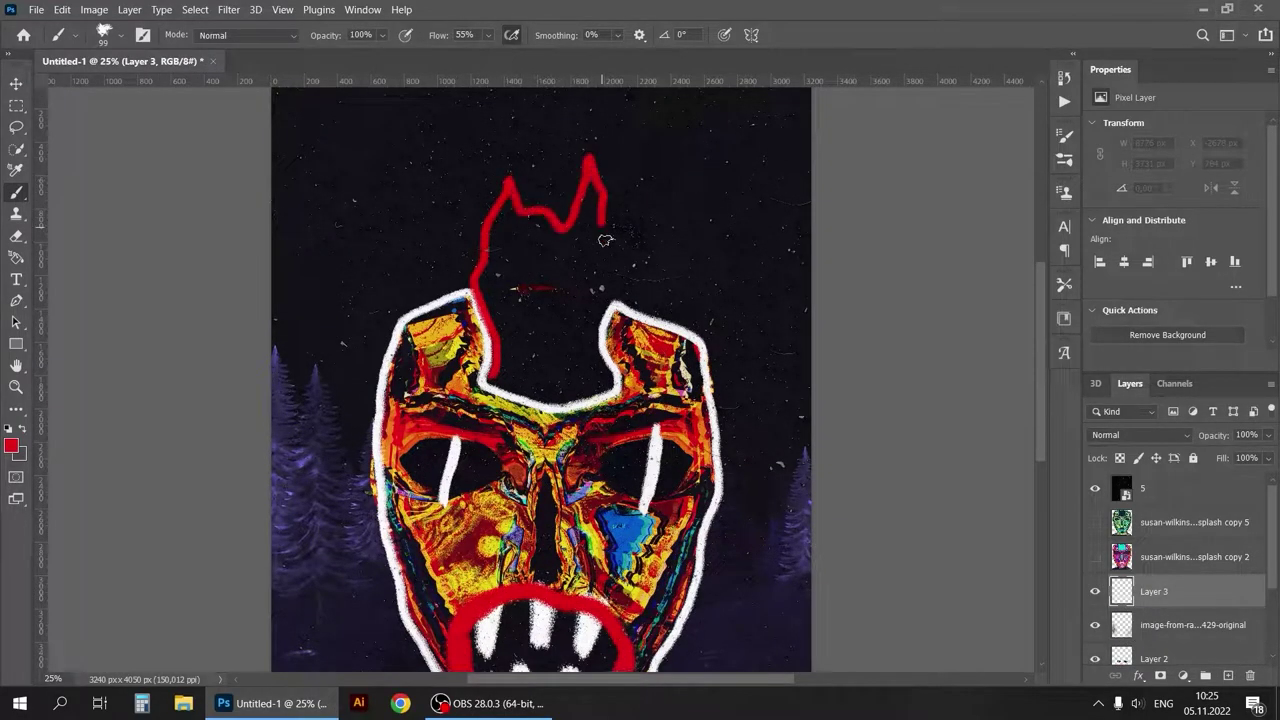
drag(770, 342, 770, 359)
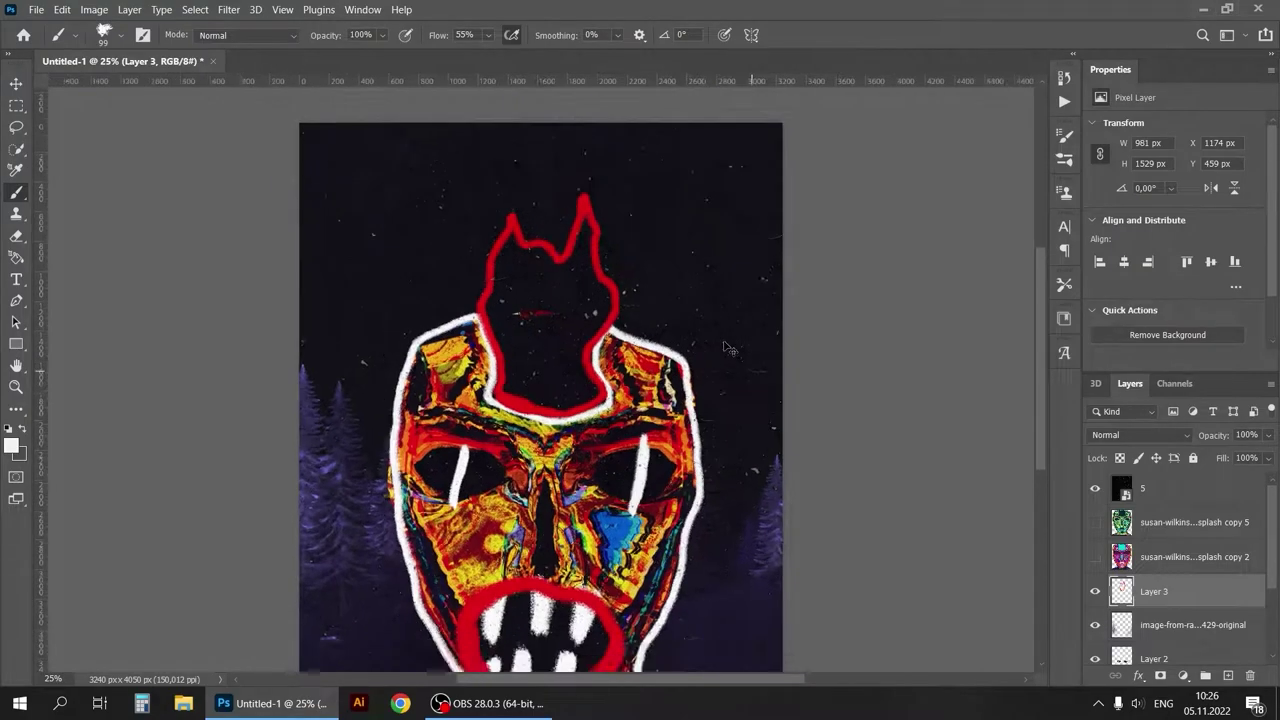
alt+click(488, 300)
drag(517, 172, 513, 307)
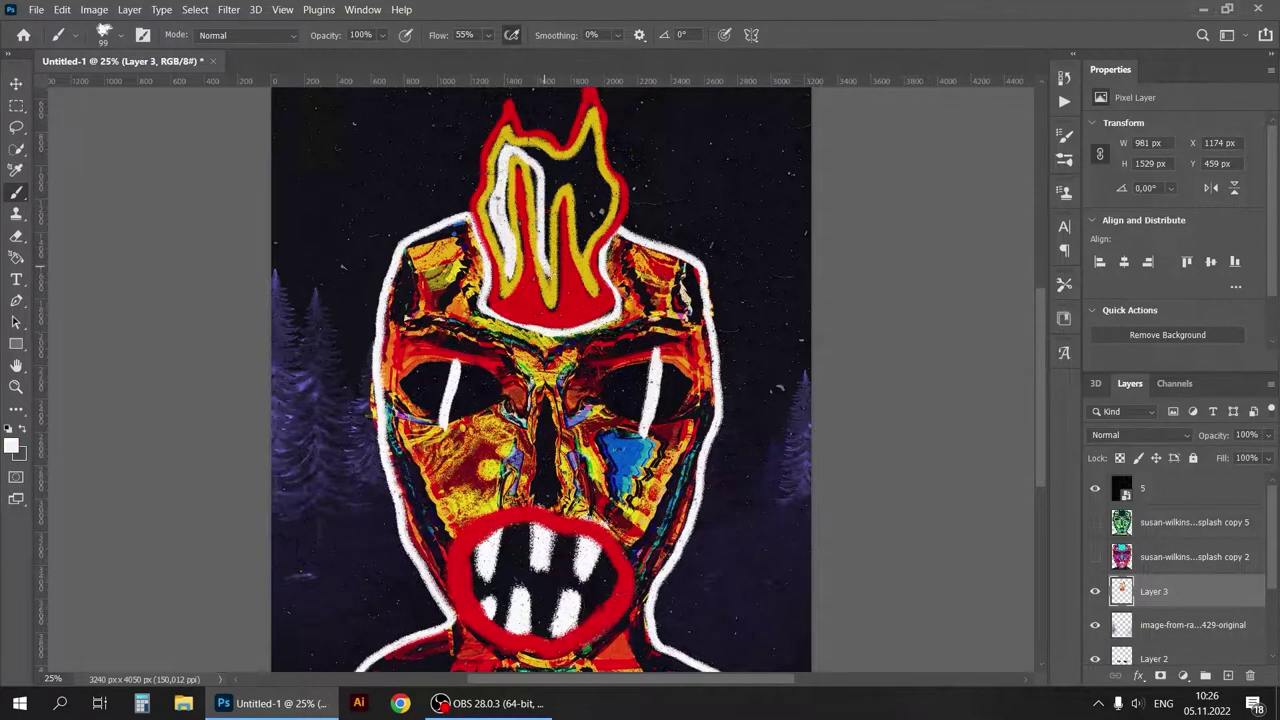
Resample red from the crown and reduce the brush size while checking the flame base
alt+click(500, 157)
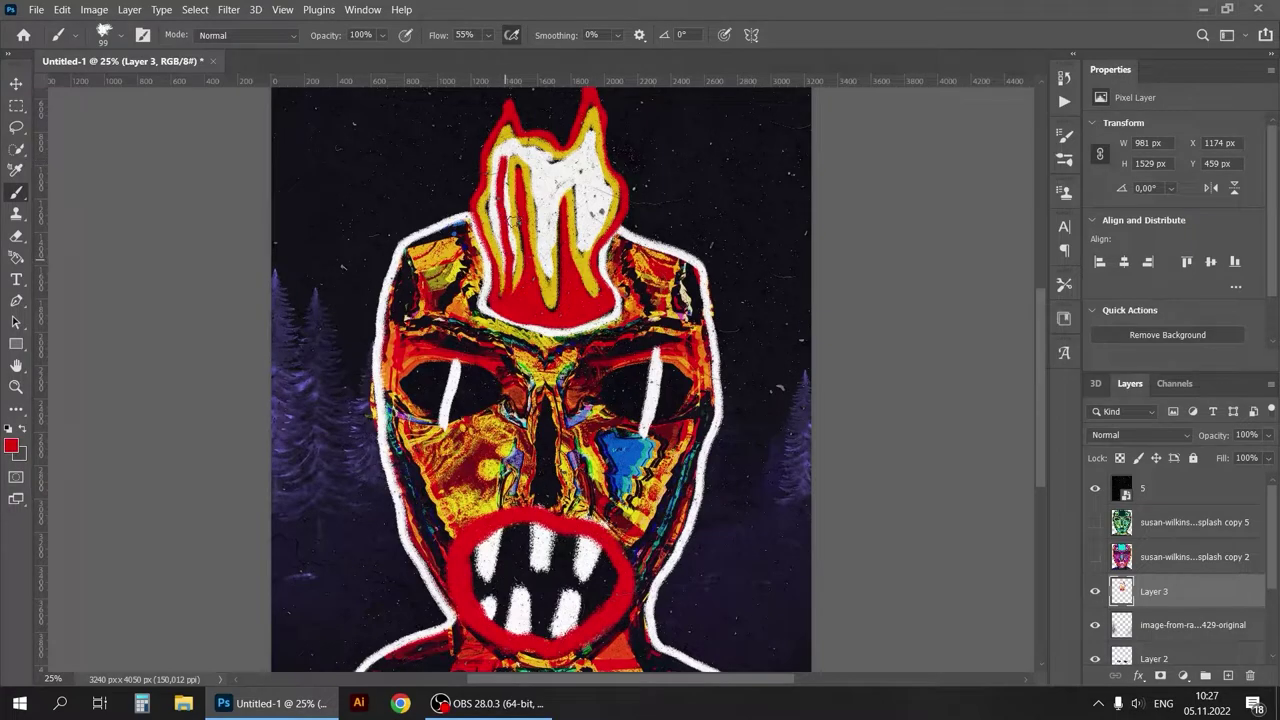
key(ctrl+minus)
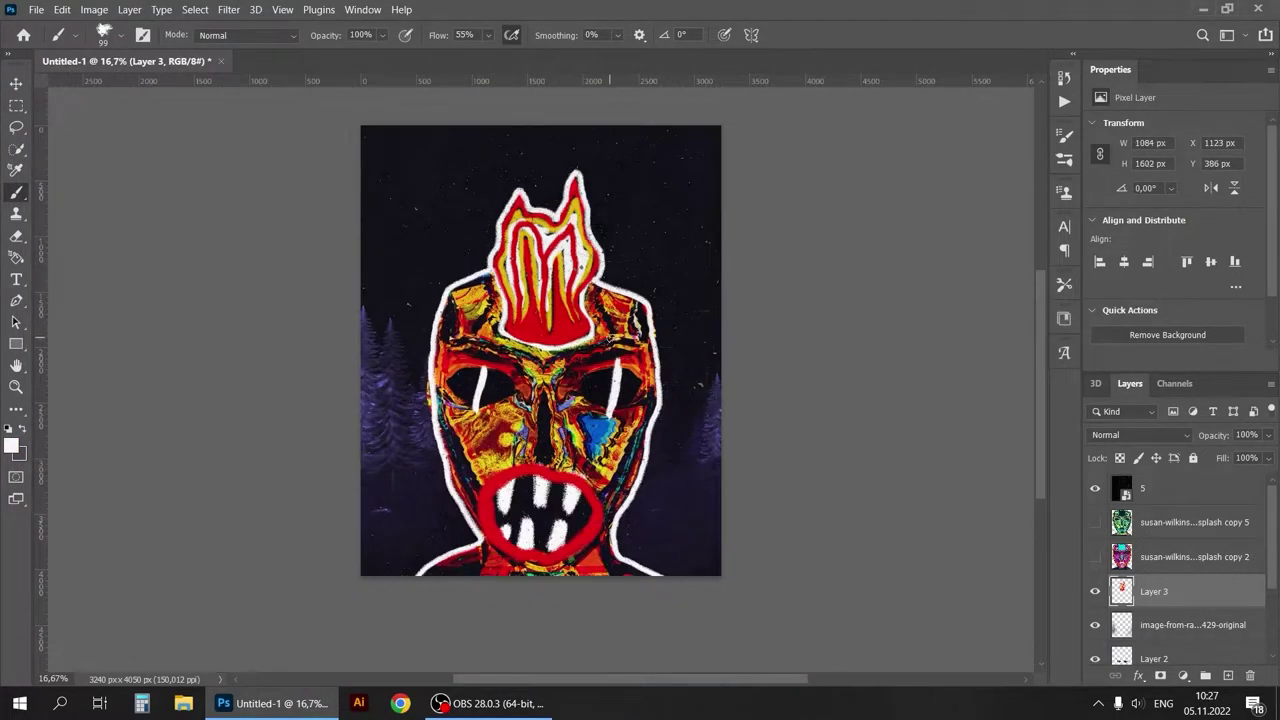
key(ctrl+plus)
key(ctrl+plus)
key(ctrl+plus)
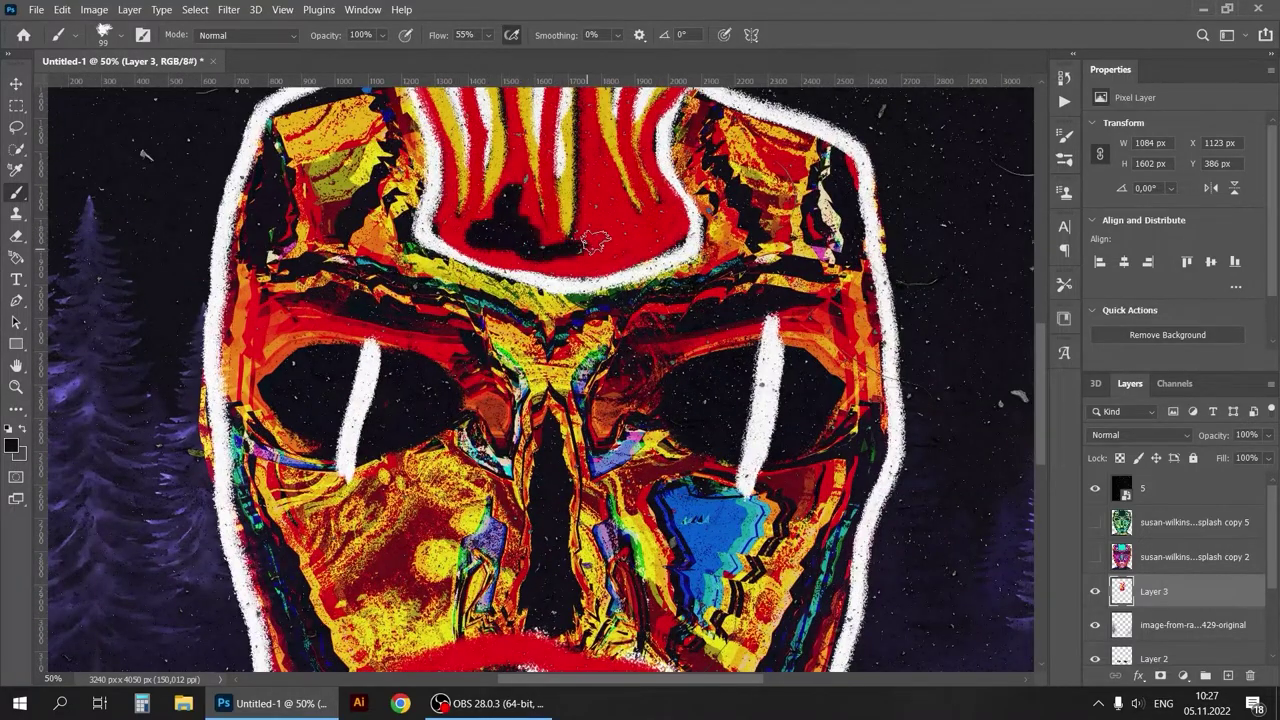
key(ctrl+minus)
key(ctrl+minus)
key(ctrl+minus)
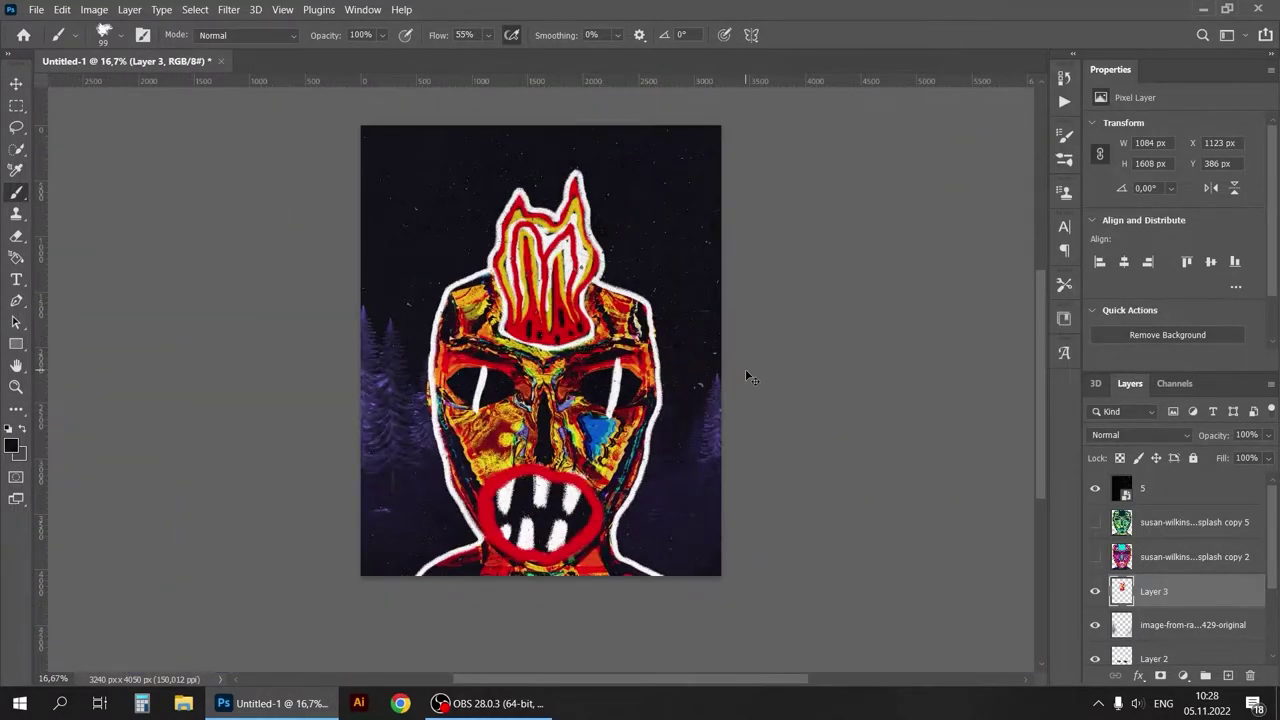
key(ctrl+plus)
key(ctrl+plus)
key(ctrl+plus)
key(bracketleft)
key(bracketleft)
key(bracketleft)
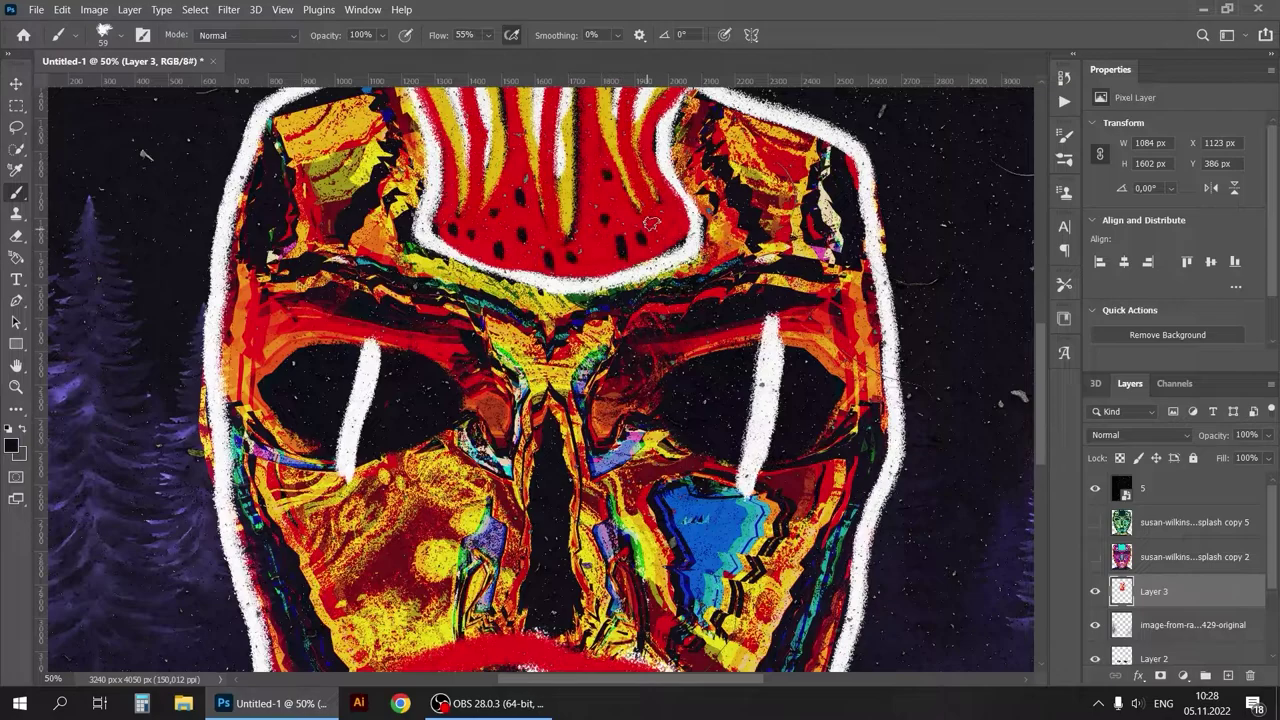
key(ctrl+minus)
key(ctrl+minus)
key(ctrl+minus)
Select the tree image layer and open the Filter Gallery
click(1225, 627)
click(229, 9)
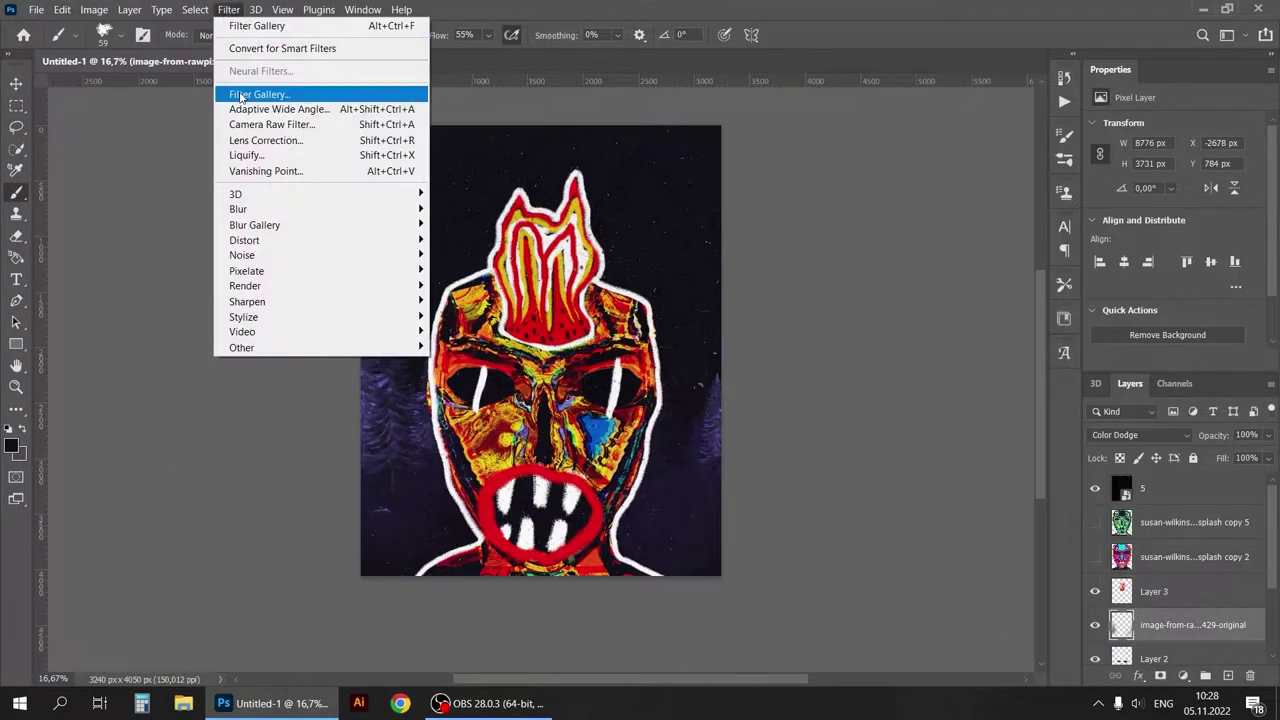
click(257, 91)
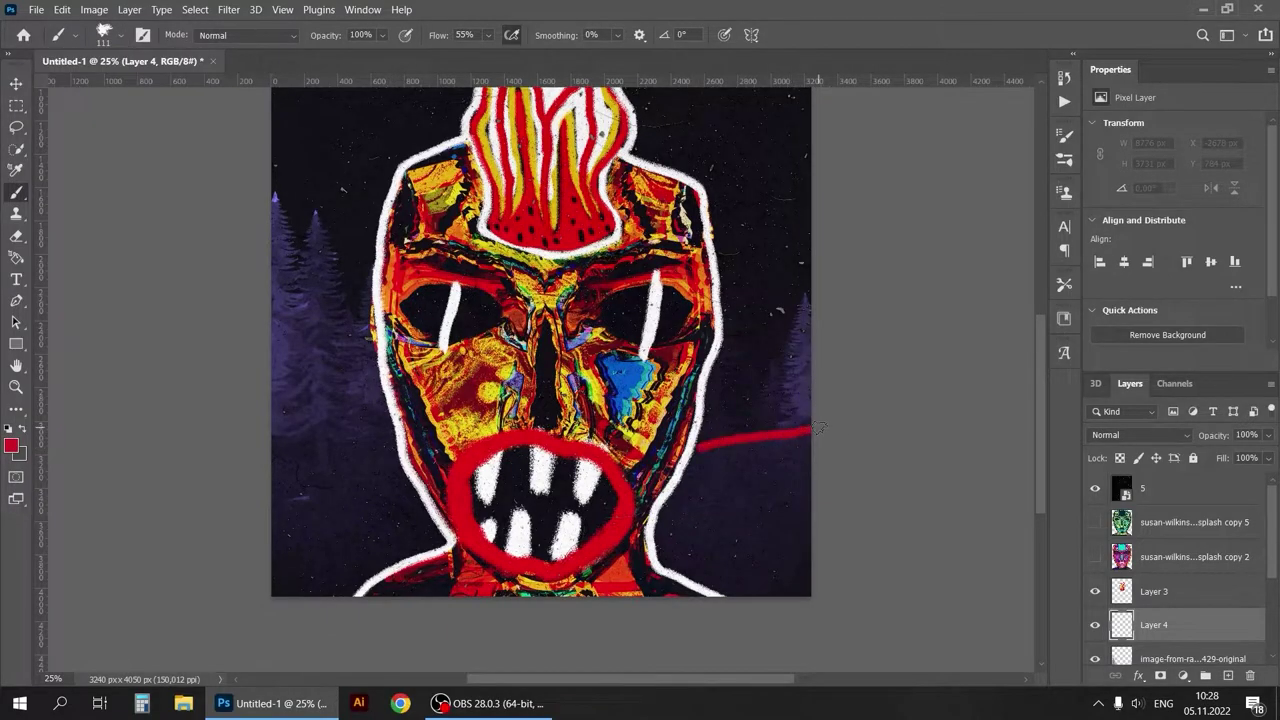
Repaint the right-edge stroke white and delete the purple forest image layer
key(ctrl+z)
key(x)
drag(812, 418, 696, 446)
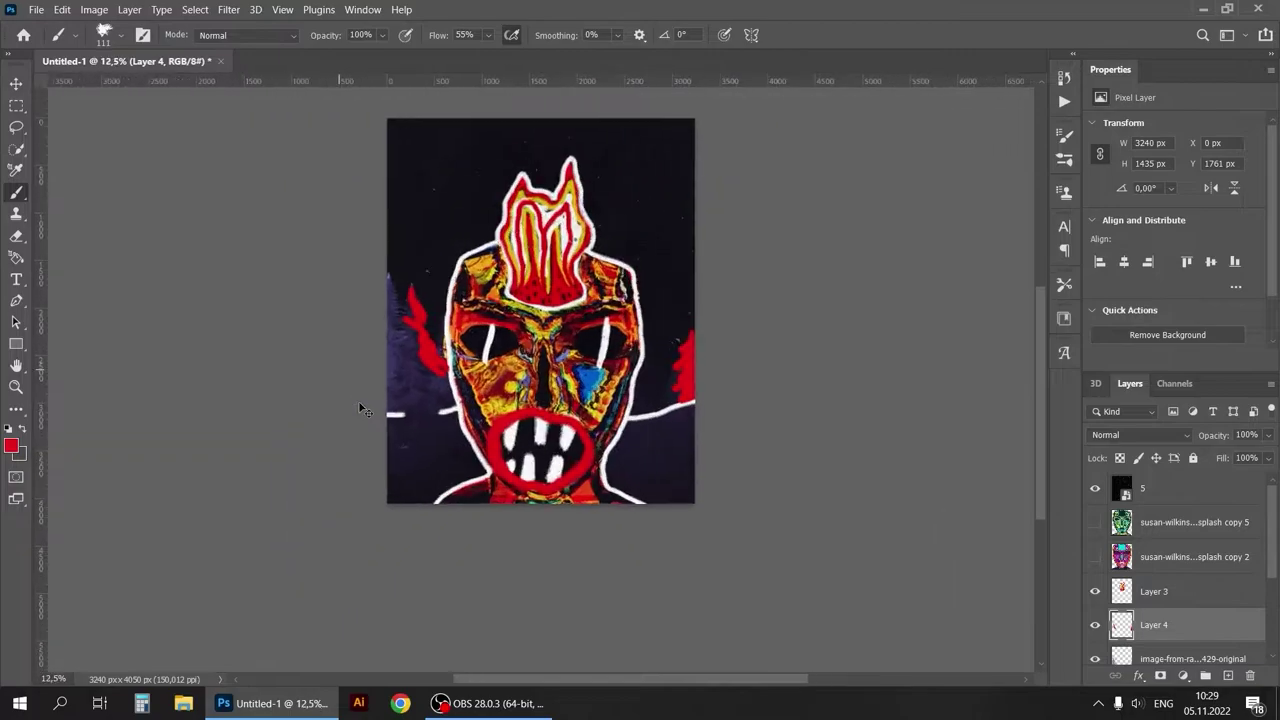
click(1250, 676)
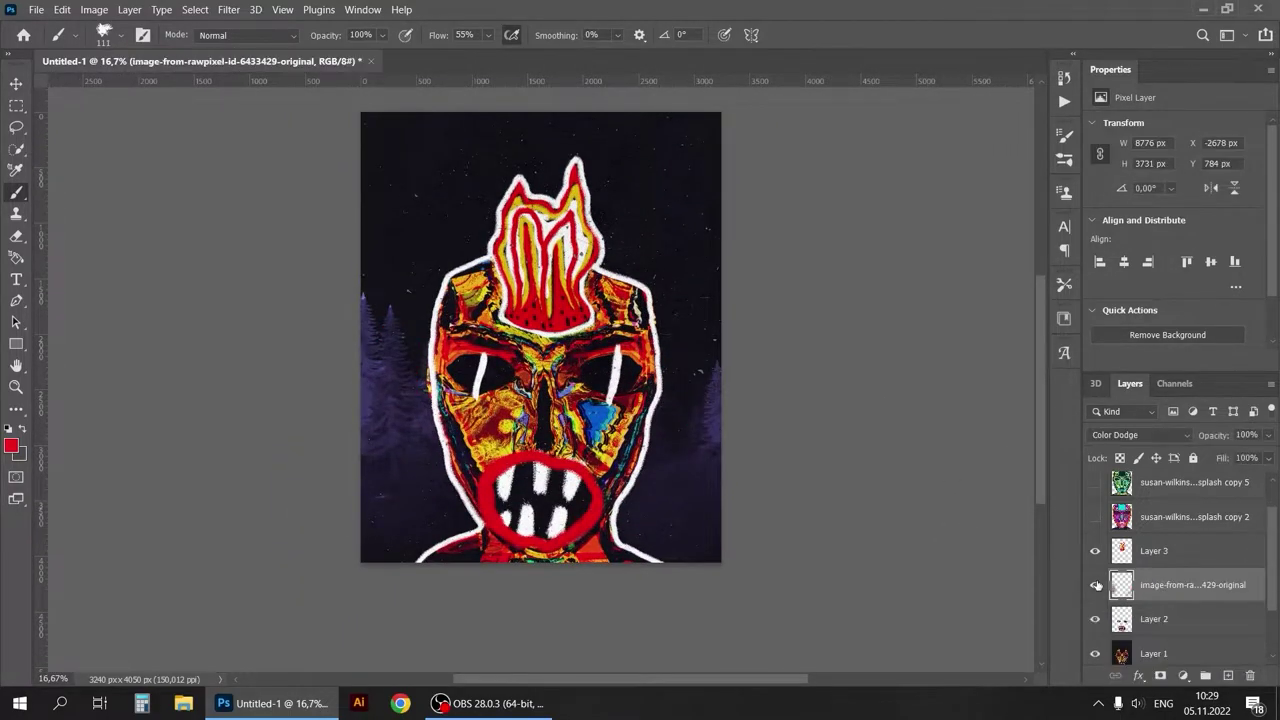
click(1250, 676)
Set a 31 px brush and zoom to 50% on the left eye for dotting
key(ctrl+plus)
key(ctrl+plus)
key(ctrl+plus)
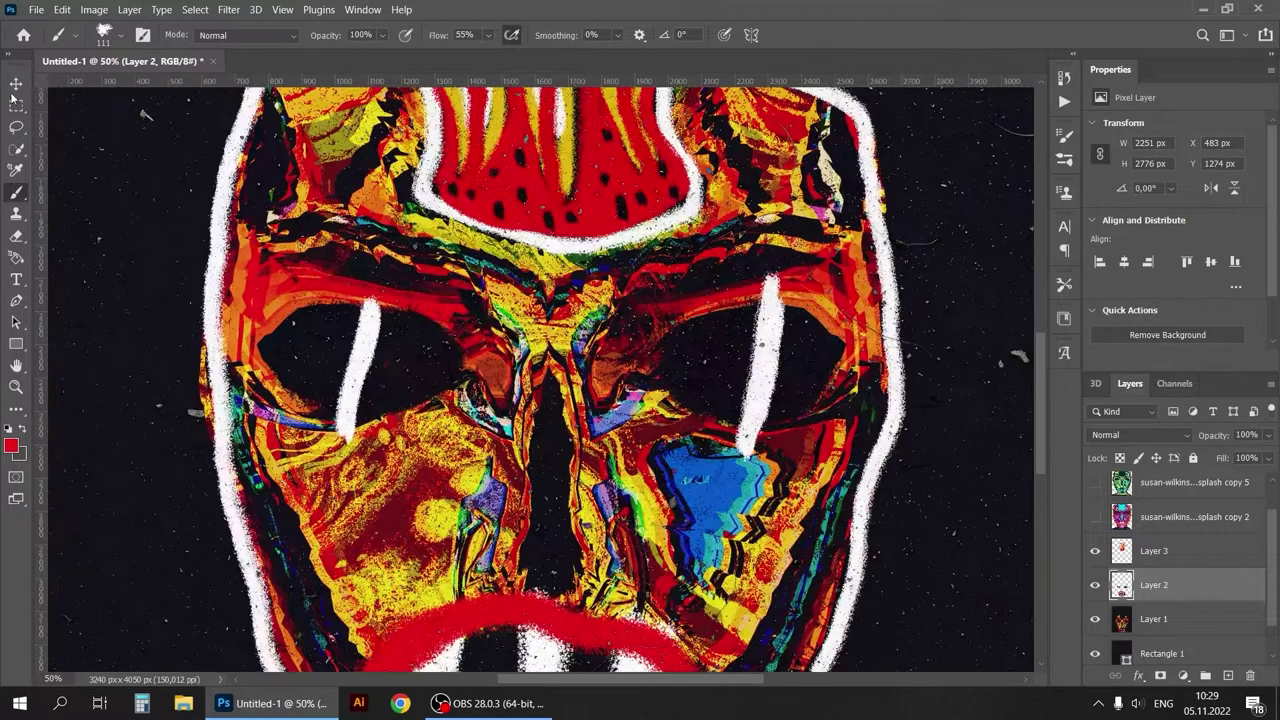
click(110, 35)
key(Return)
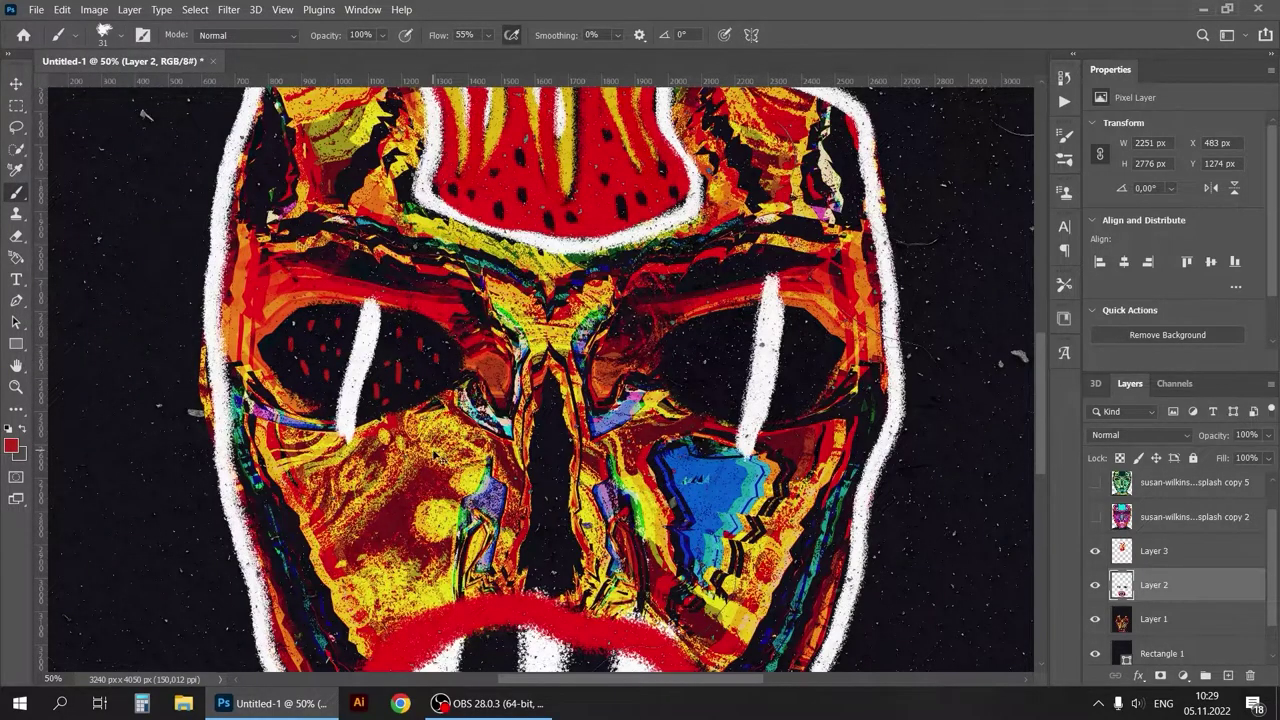
key(ctrl+plus)
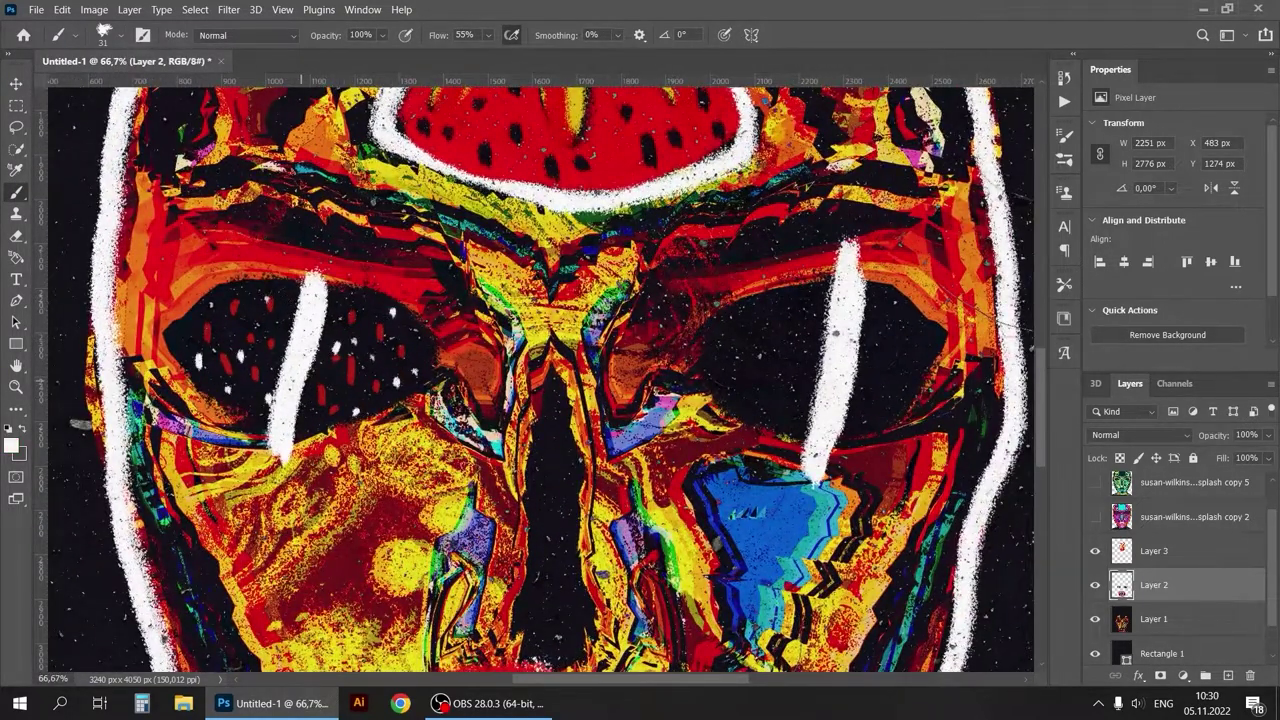
key(ctrl+minus)
key(ctrl+minus)
key(ctrl+minus)
key(ctrl+plus)
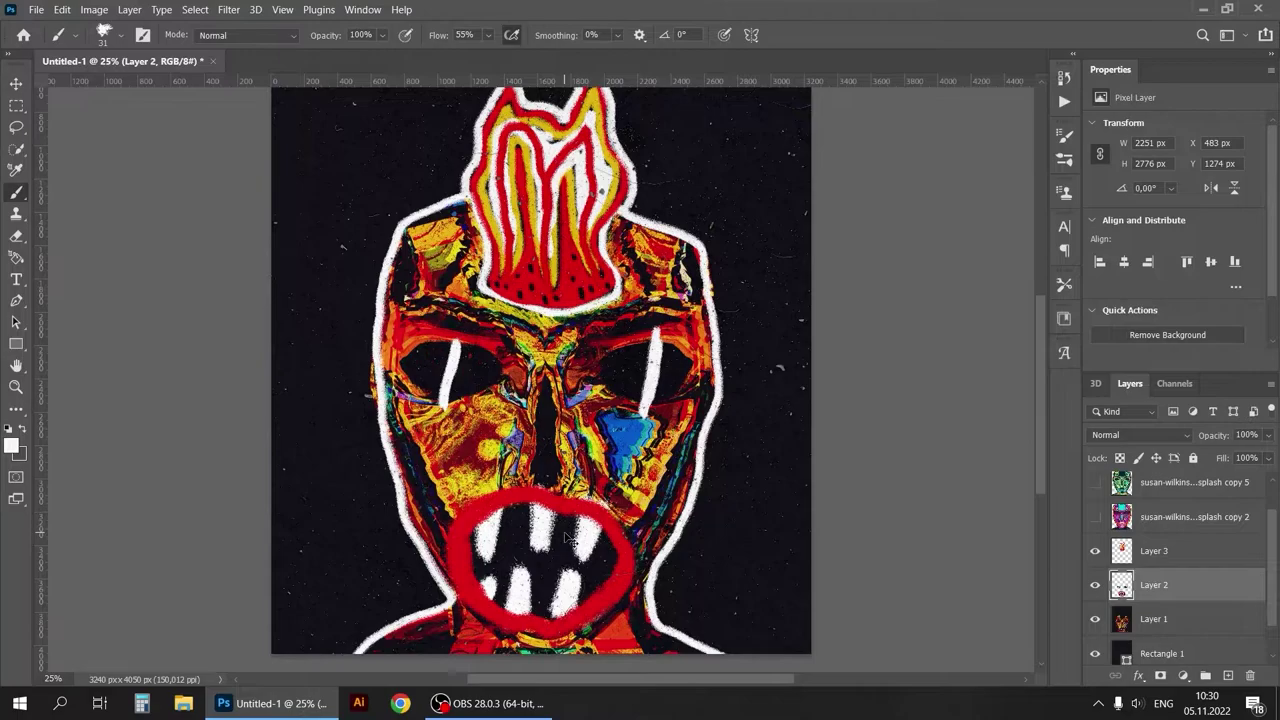
key(ctrl+plus)
key(ctrl+minus)
key(ctrl+plus)
key(ctrl+plus)
key(ctrl+plus)
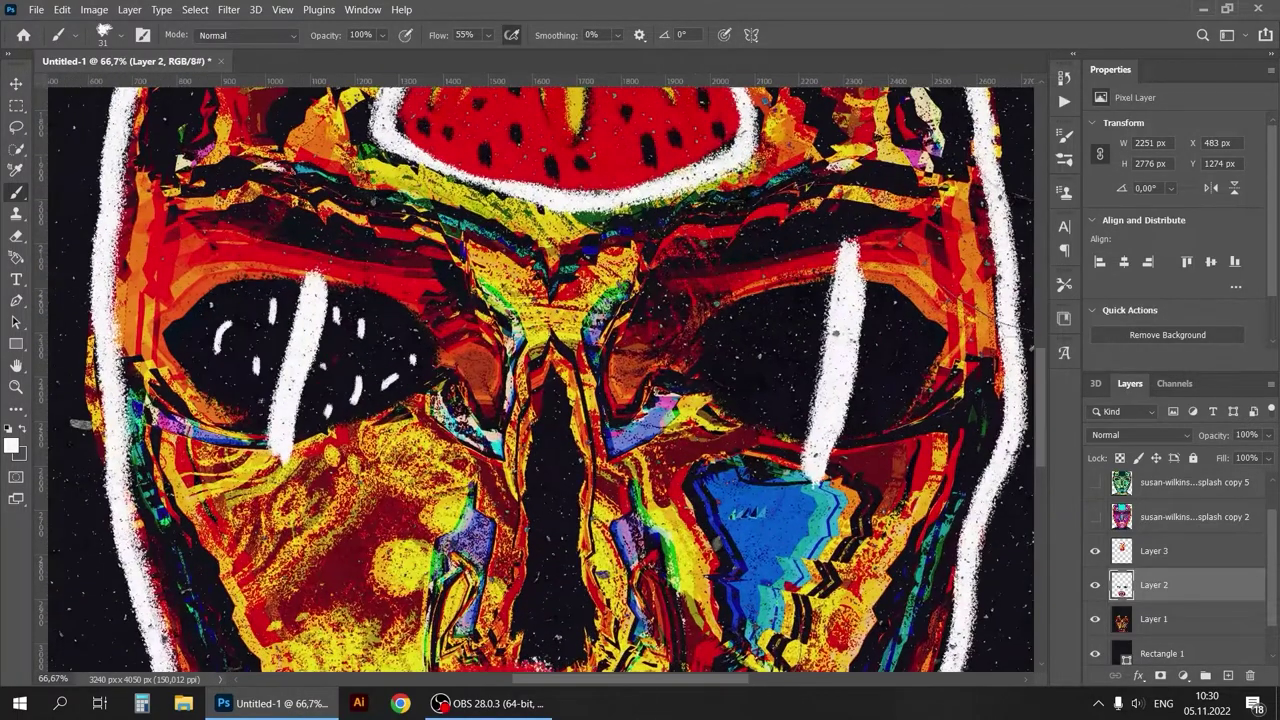
Create new empty Layer 4 and zoom out to check the artwork
key(ctrl+shift+alt+n)
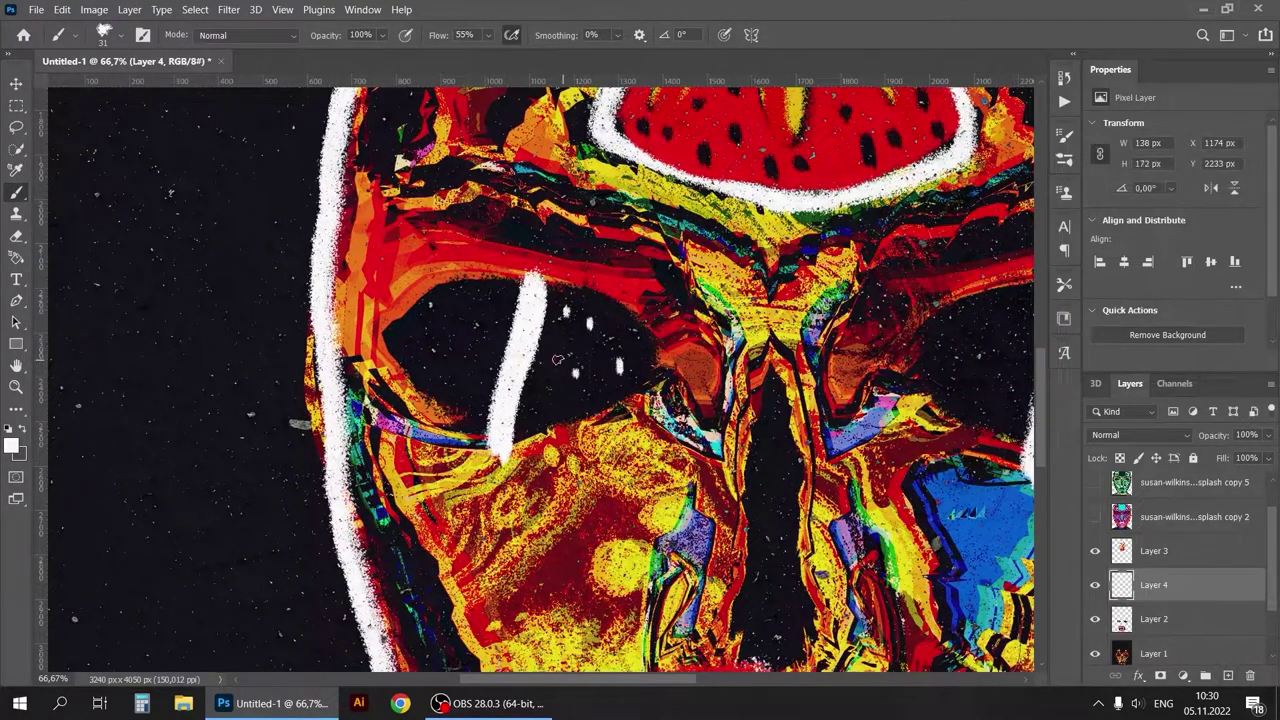
key(ctrl+minus)
key(ctrl+minus)
key(ctrl+minus)
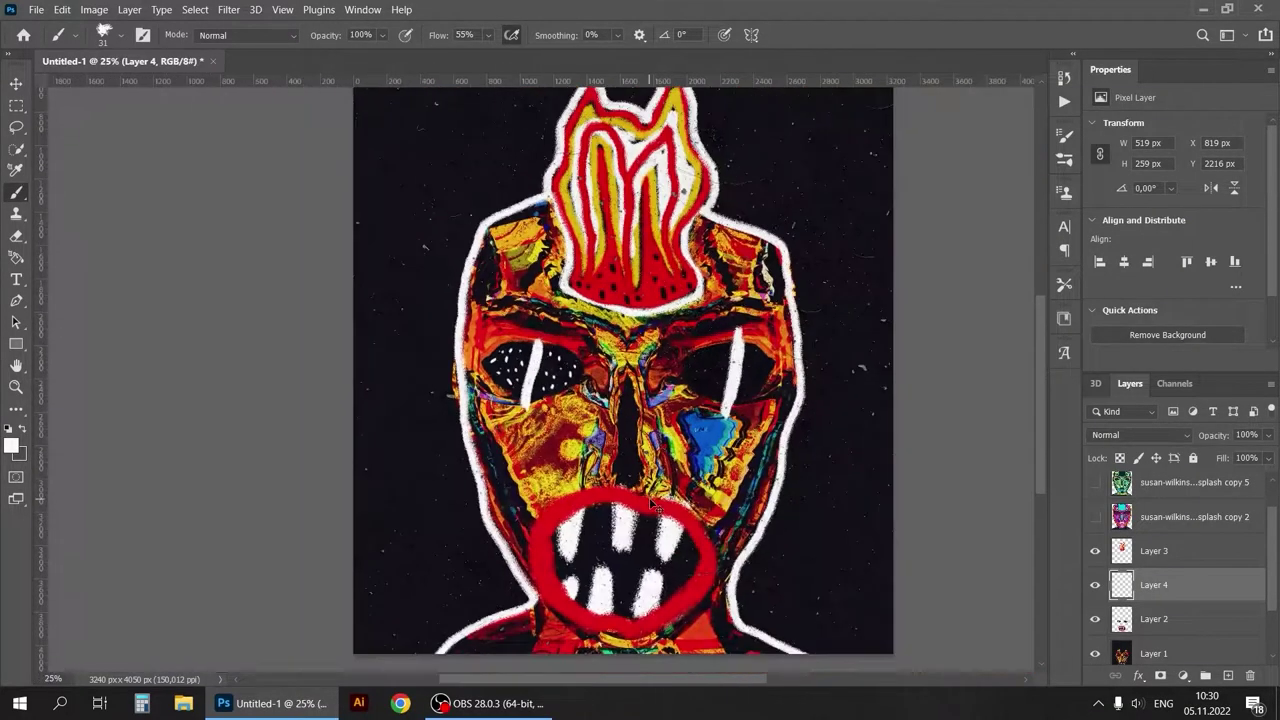
key(ctrl+plus)
key(ctrl+minus)
right_click(1197, 617)
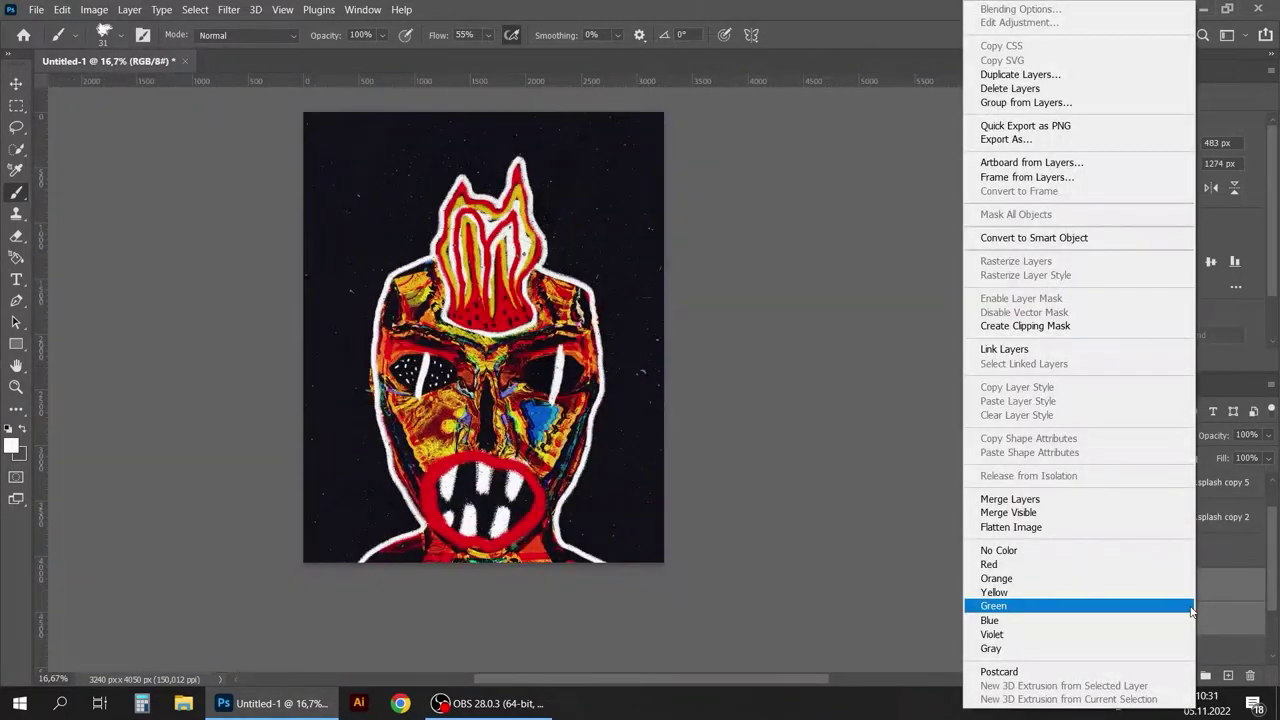
key(Escape)
Add empty Layer 5 above Layer 4, then make Layer 1 the active layer
key(ctrl+shift+alt+n)
key(ctrl+plus)
key(ctrl+plus)
key(ctrl+plus)
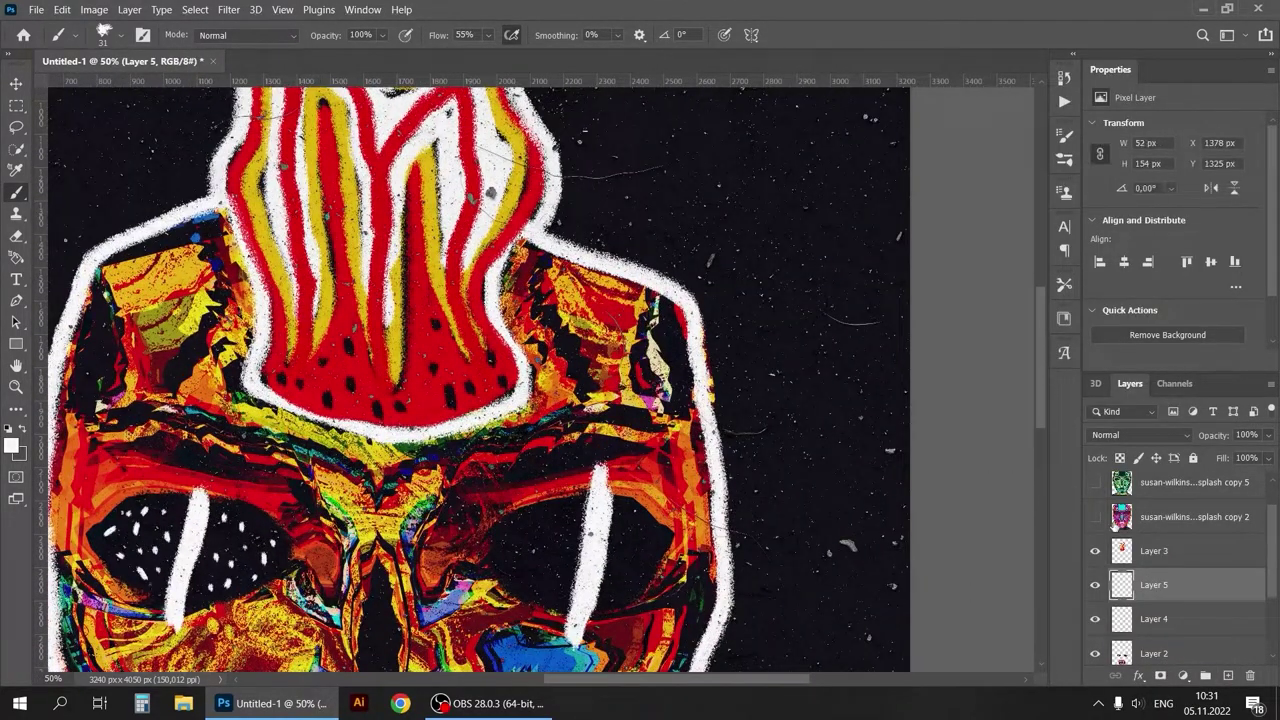
key(alt+bracketright)
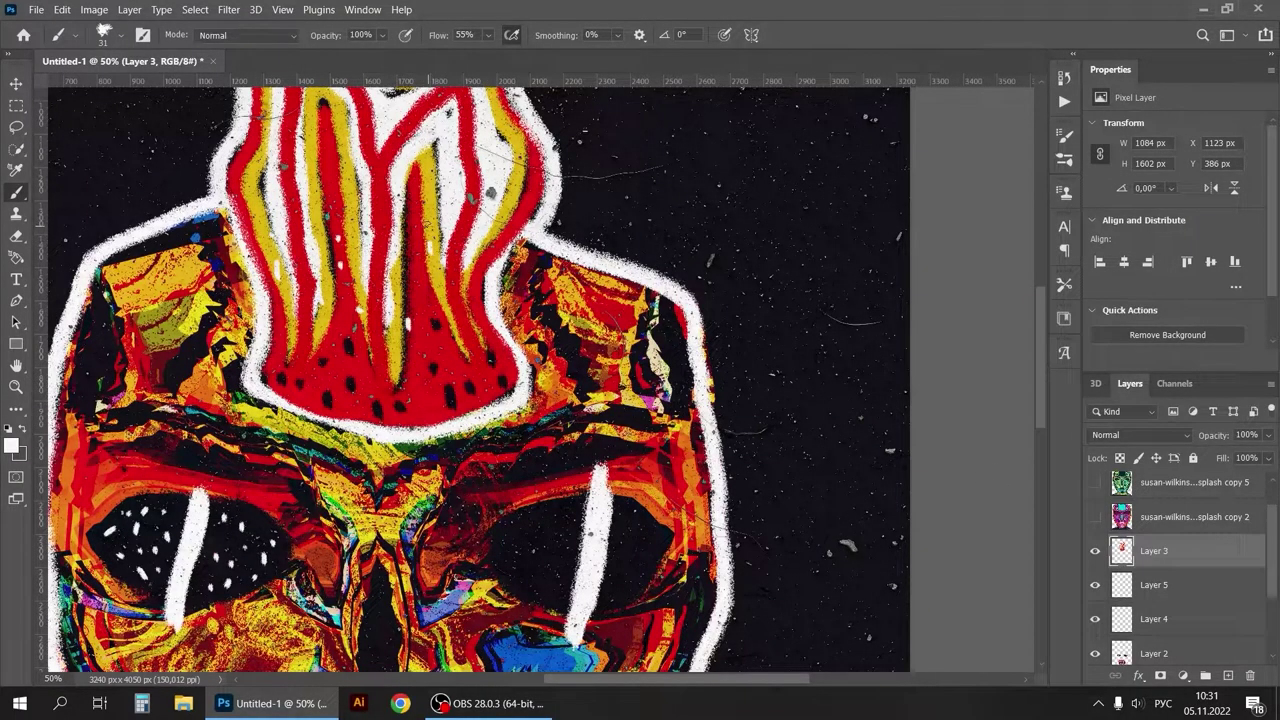
key(ctrl+minus)
key(ctrl+minus)
key(ctrl+minus)
key(ctrl+plus)
key(ctrl+minus)
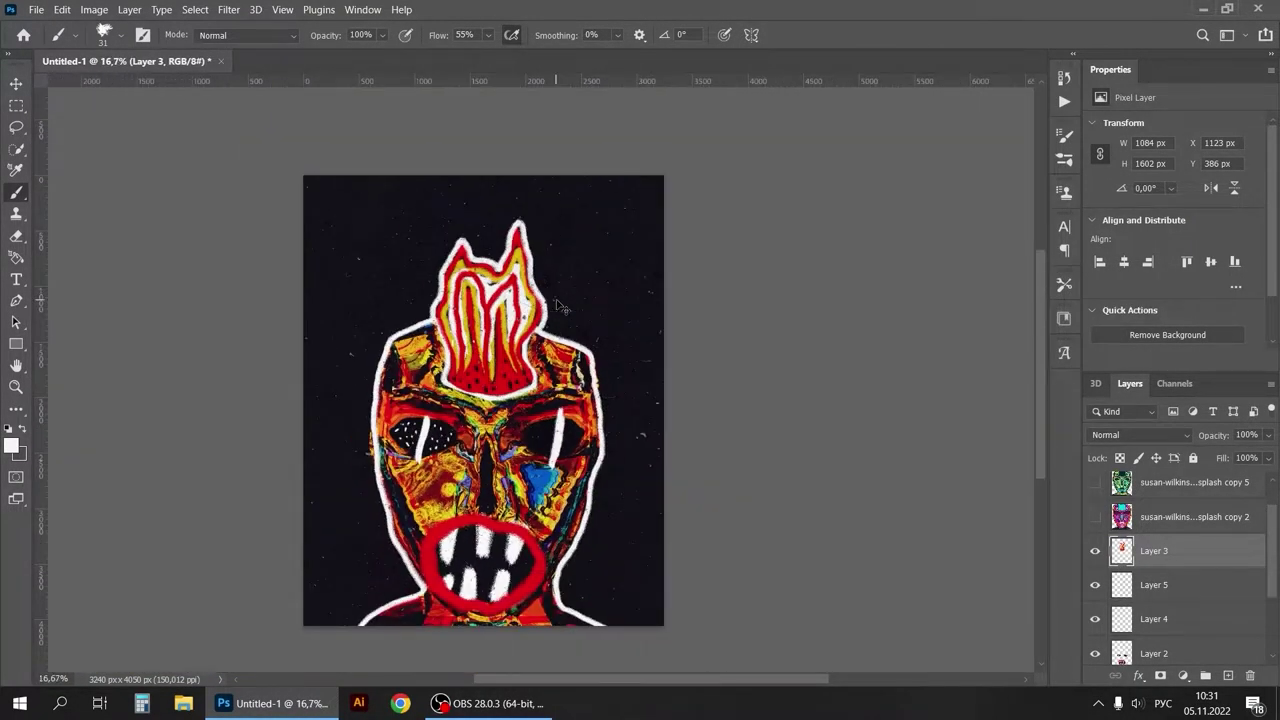
scroll(1180, 600, down, 1)
click(1160, 632)
Apply the Cutout filter to the face and reopen the Filter Gallery
click(228, 9)
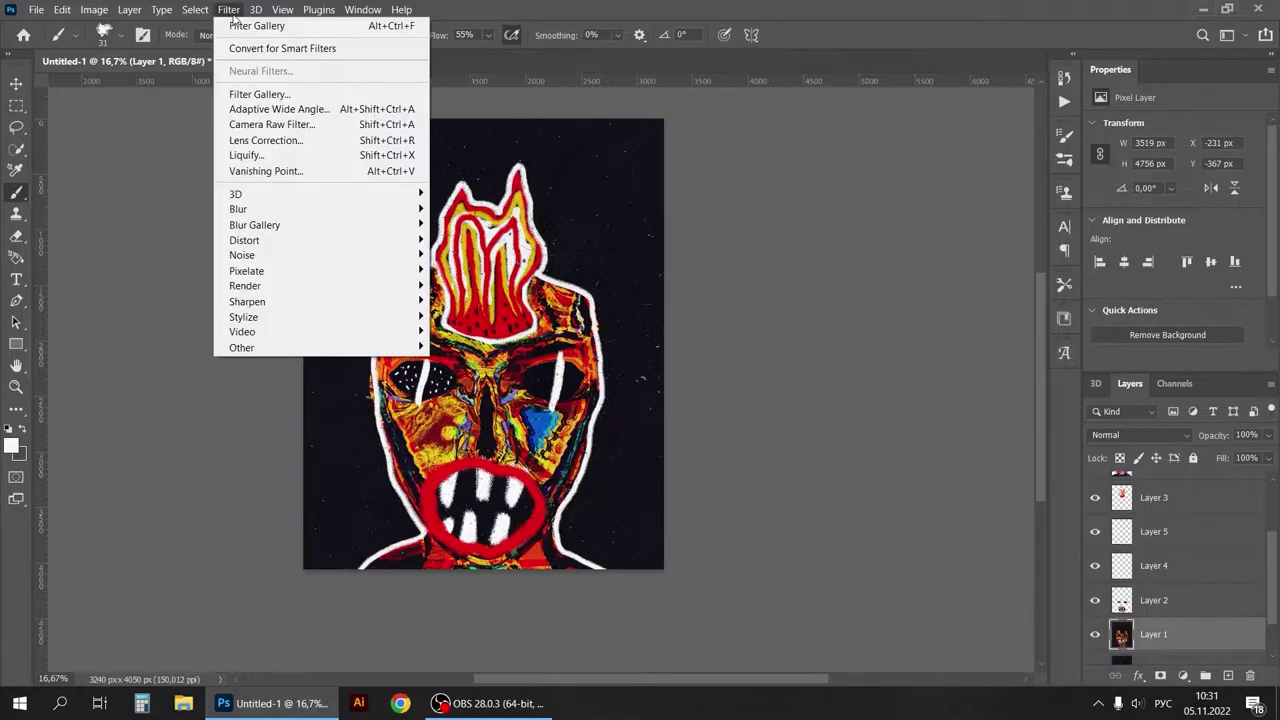
key(Return)
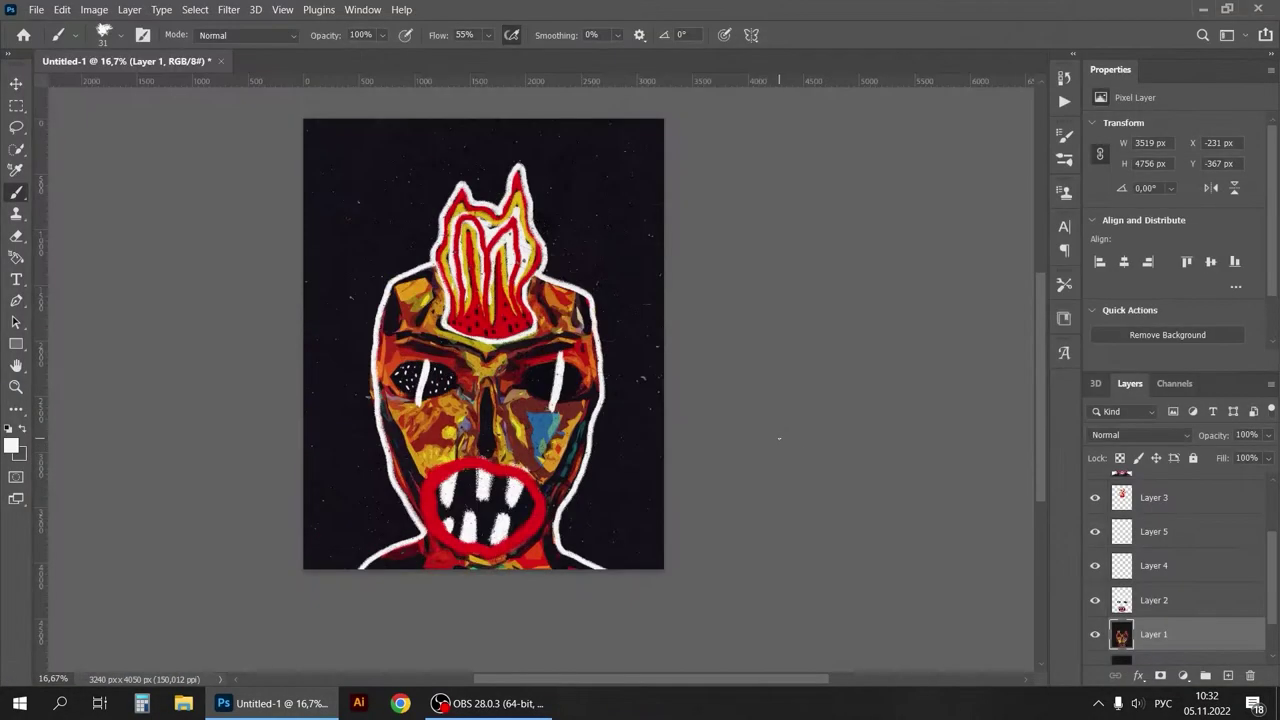
click(228, 9)
click(250, 25)
Preview Colored Pencil, Dry Brush, Film Grain, Fresco, Neon Glow, Palette Knife, Plastic Wrap and Smudge Stick
click(855, 75)
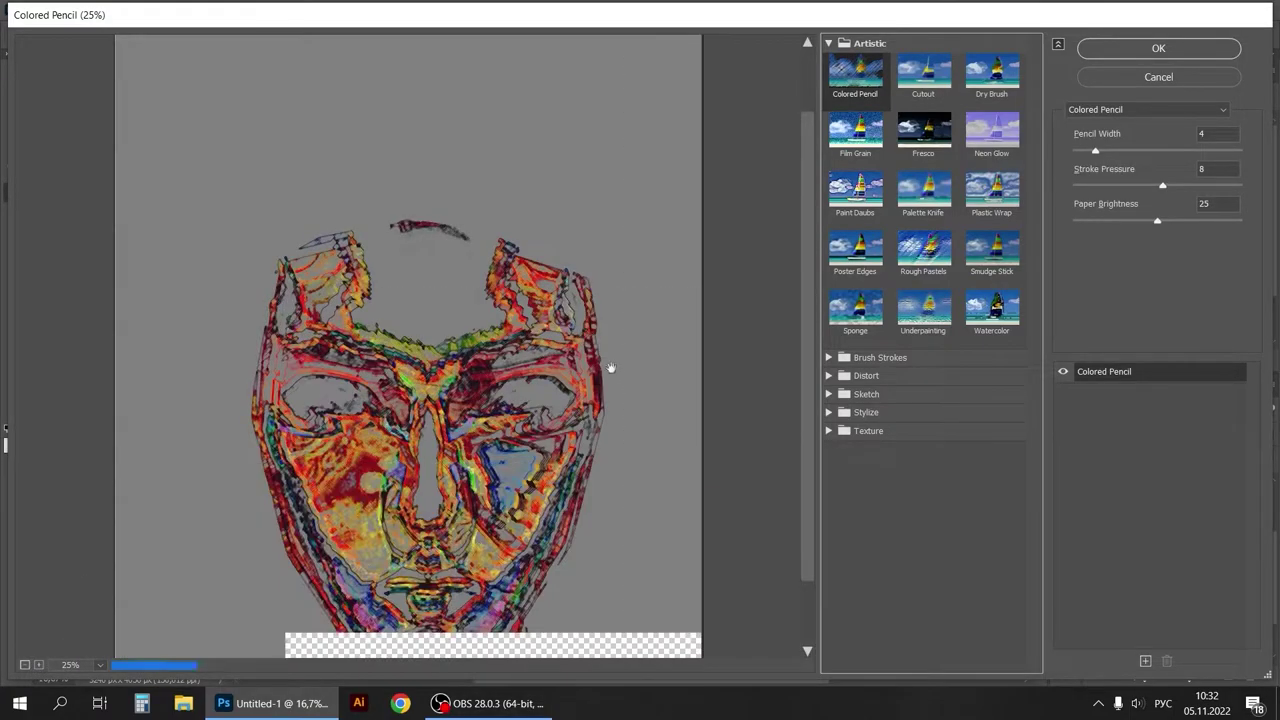
click(991, 75)
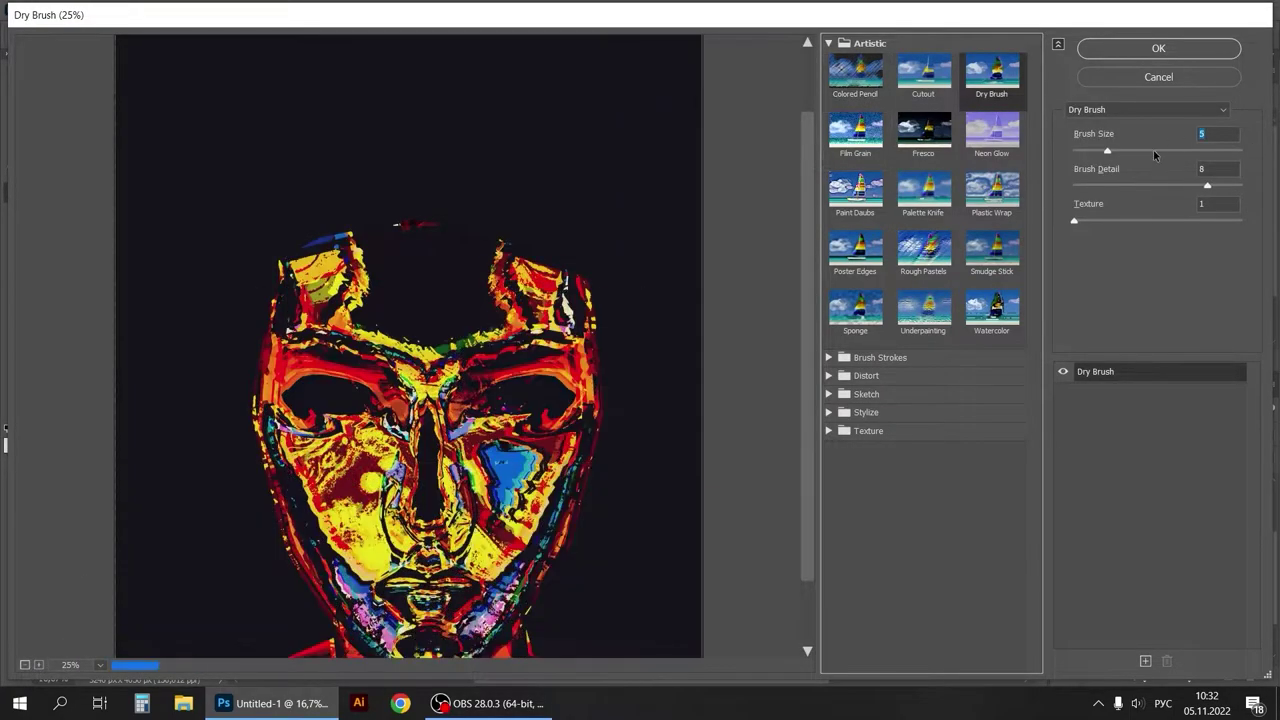
click(855, 132)
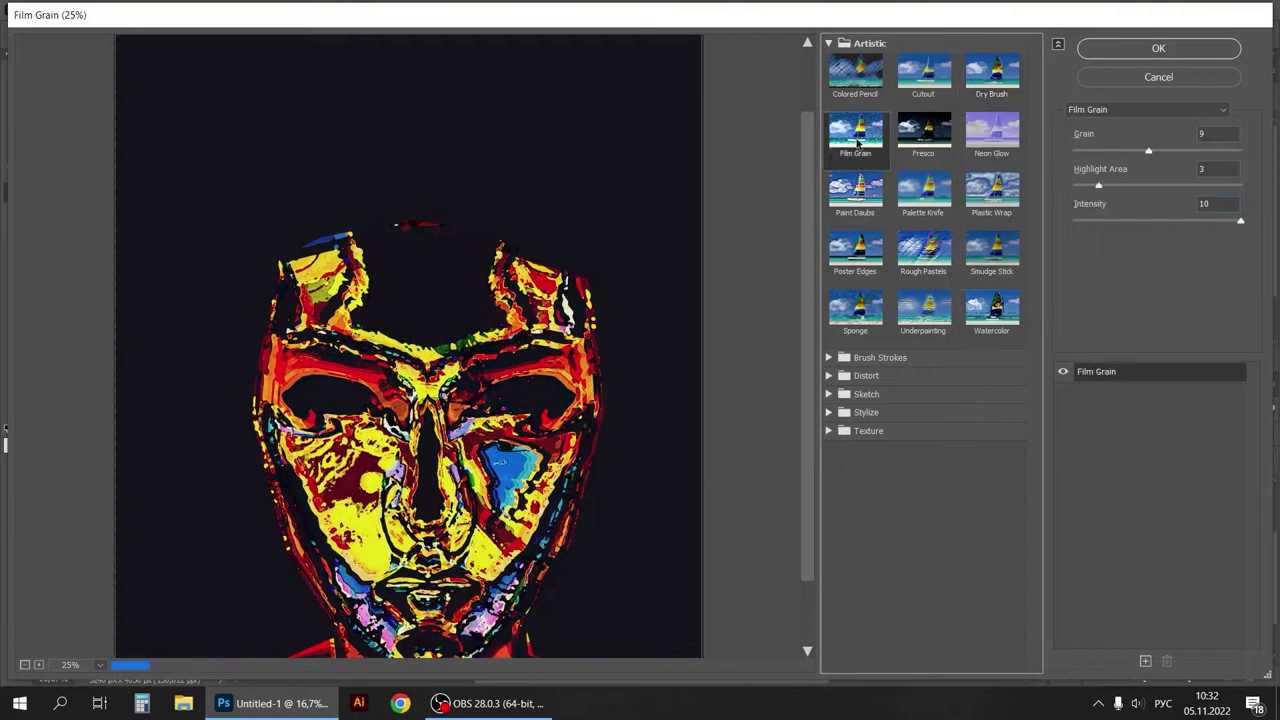
click(900, 155)
click(991, 130)
click(923, 190)
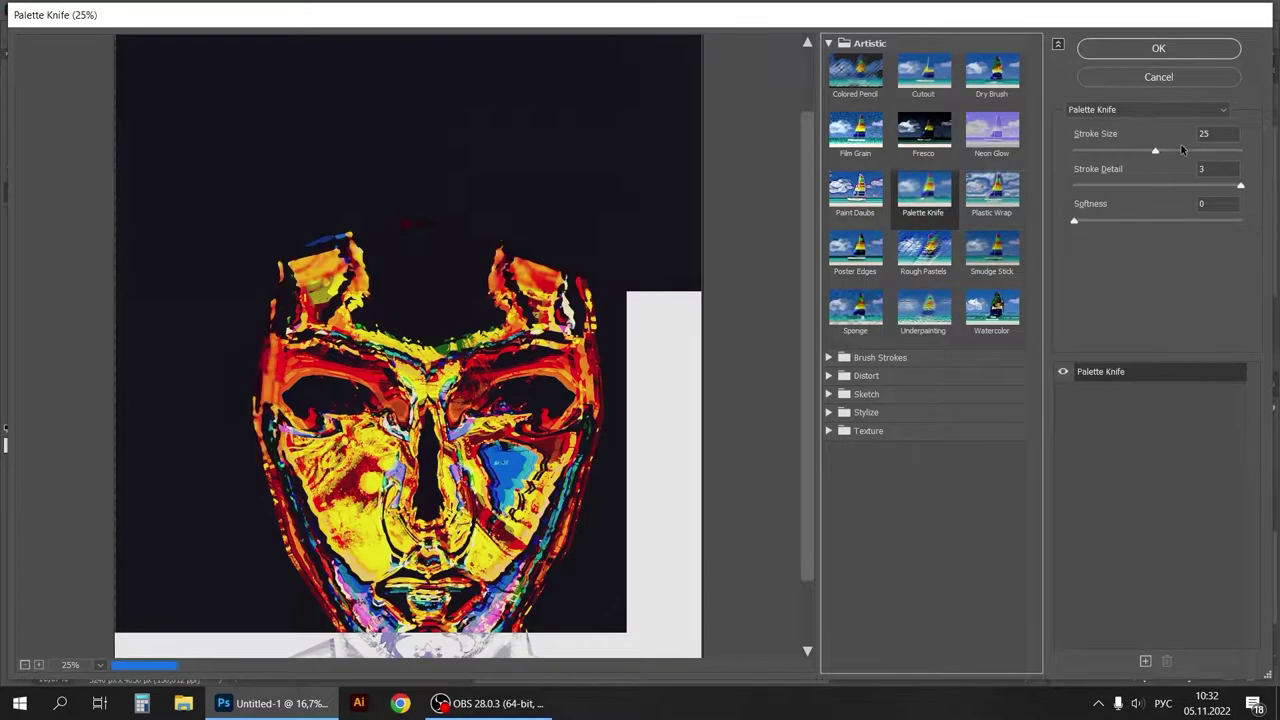
click(991, 190)
click(991, 250)
Apply Angled Strokes with Direction Balance 100, Stroke Length 50 and Sharpness 10
click(880, 357)
click(855, 388)
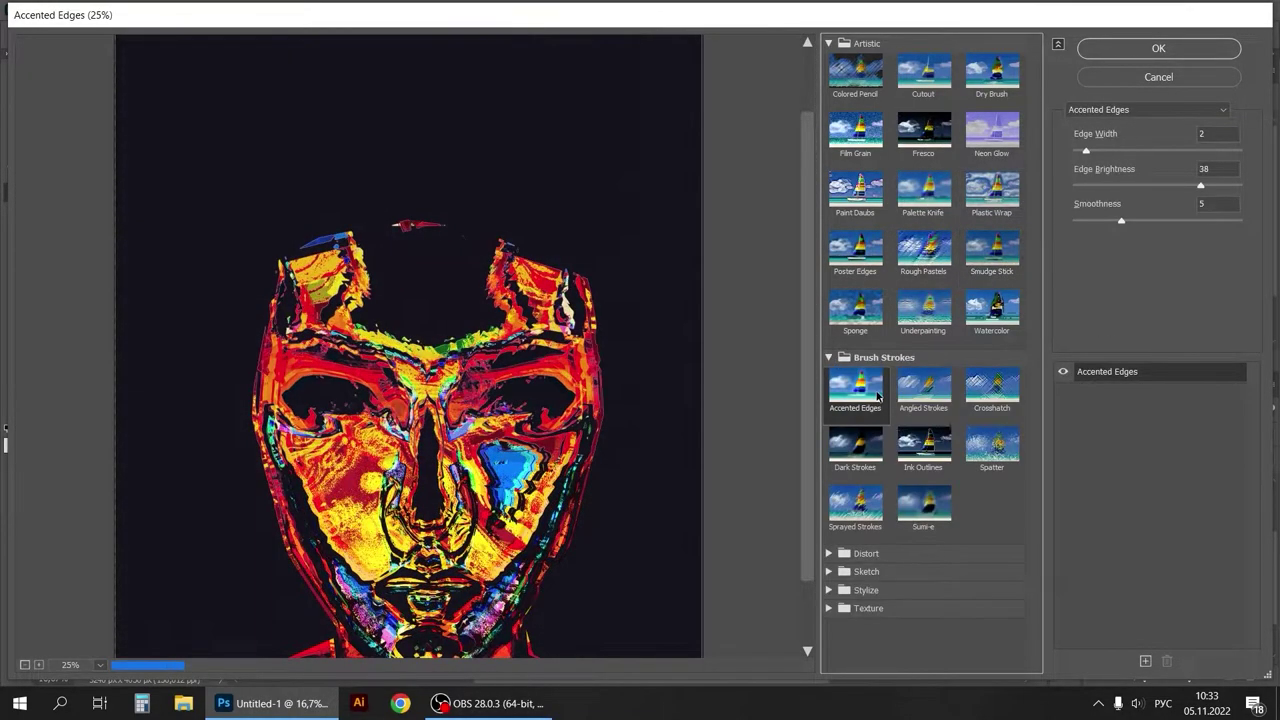
click(923, 385)
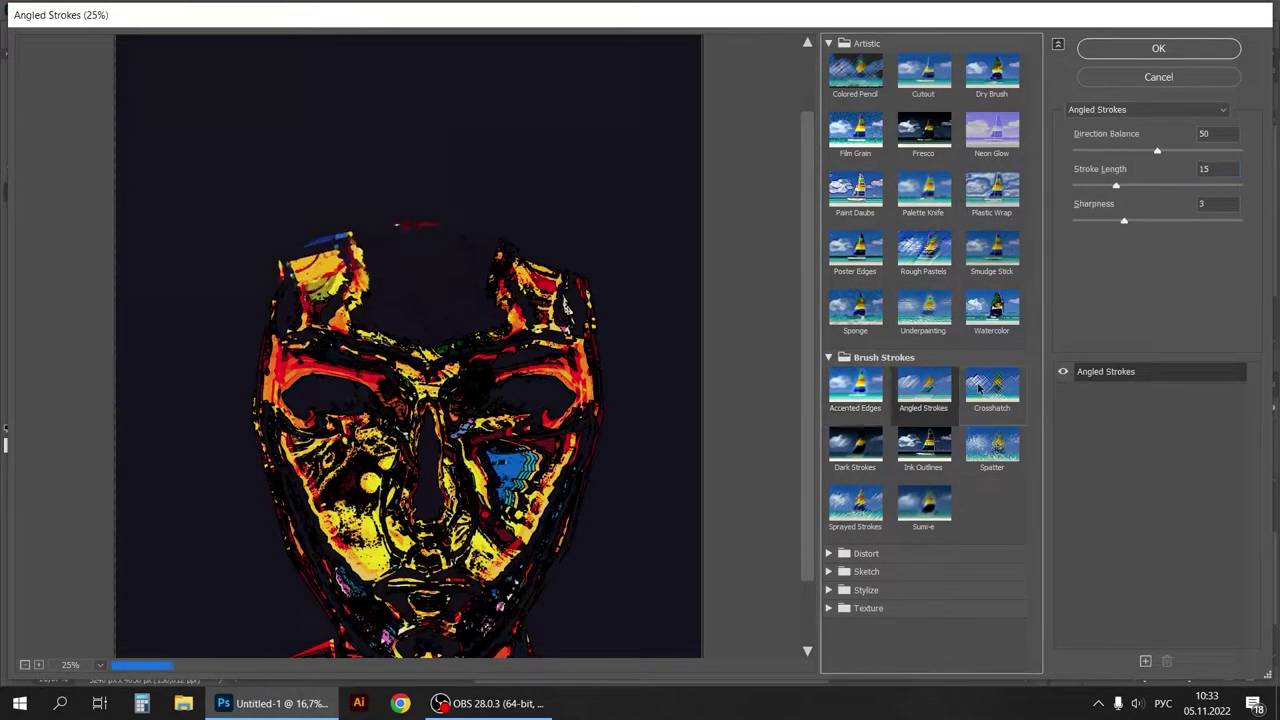
drag(1157, 150, 1240, 150)
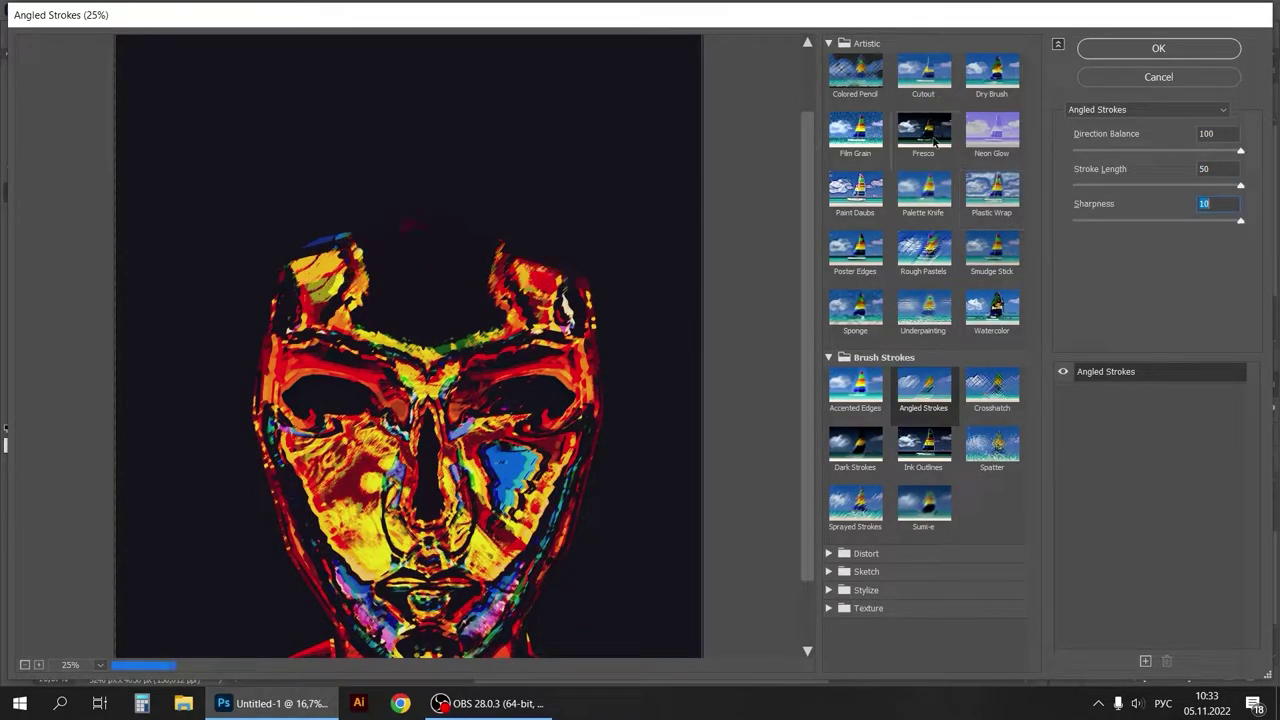
key(Return)
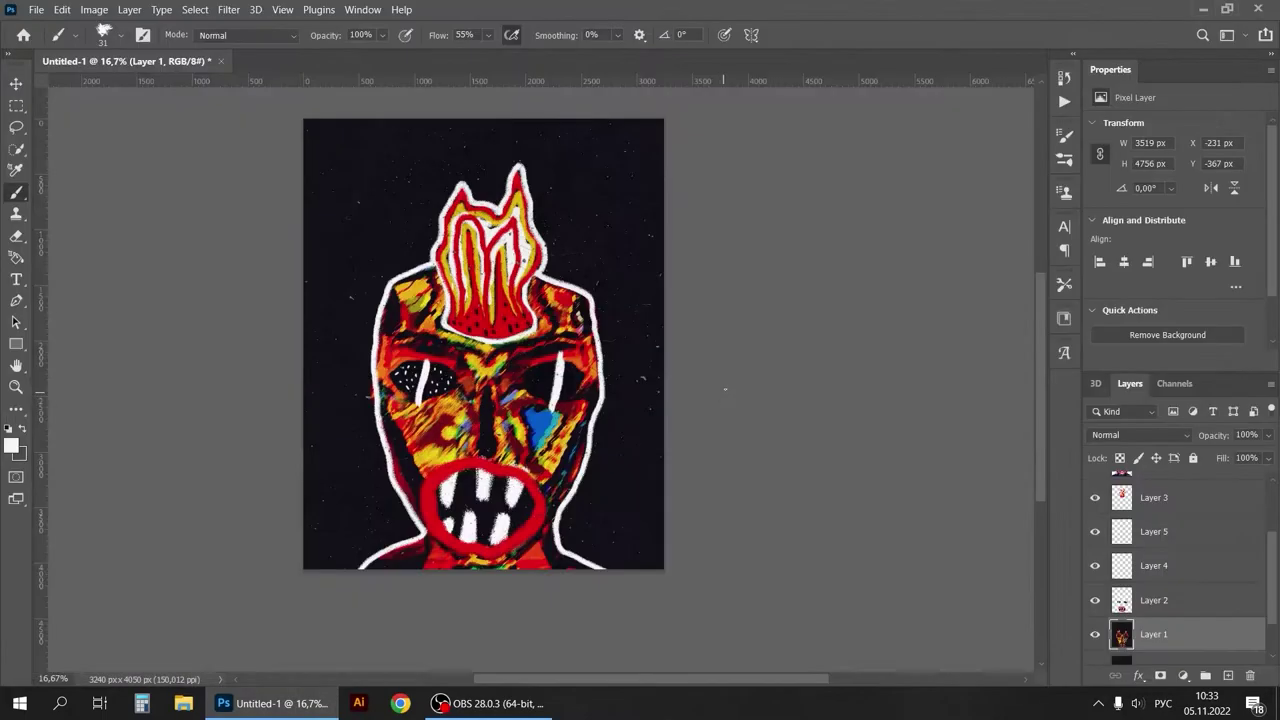
Undo Angled Strokes, then make Layer 2 active with a 95 px brush
key(ctrl+z)
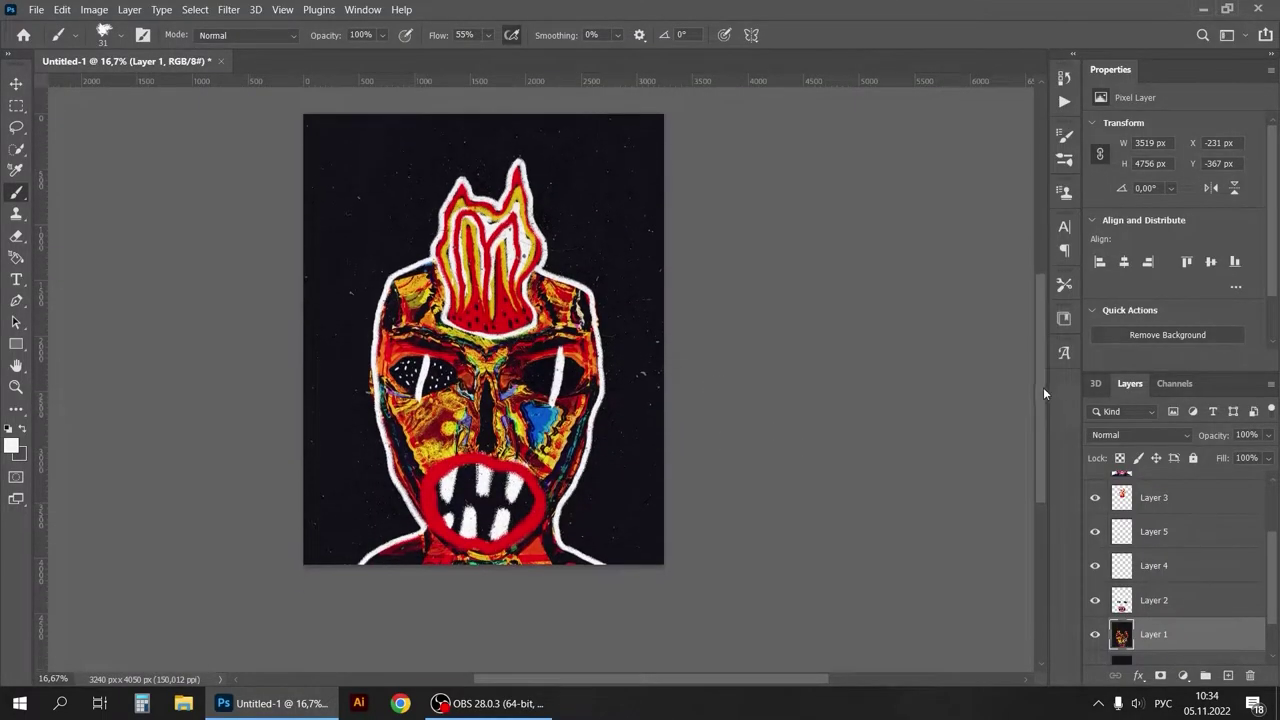
key(ctrl+plus)
click(1154, 600)
click(120, 35)
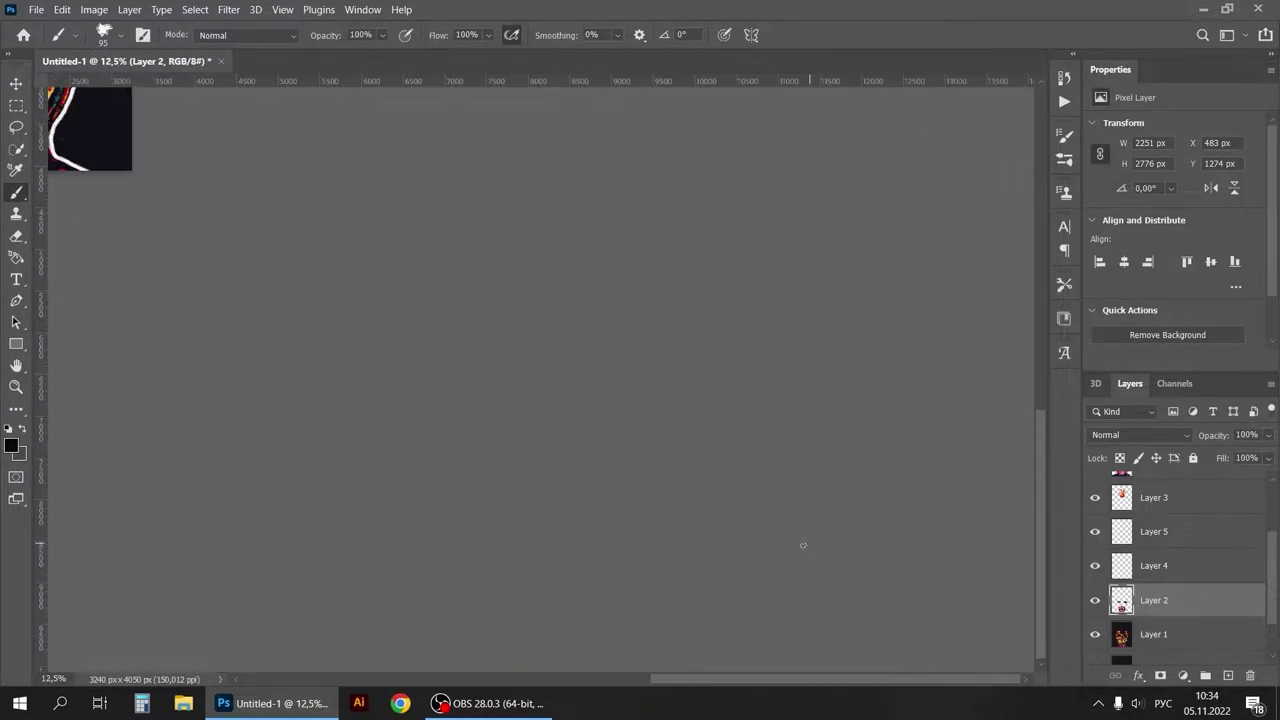
drag(420, 493, 500, 555)
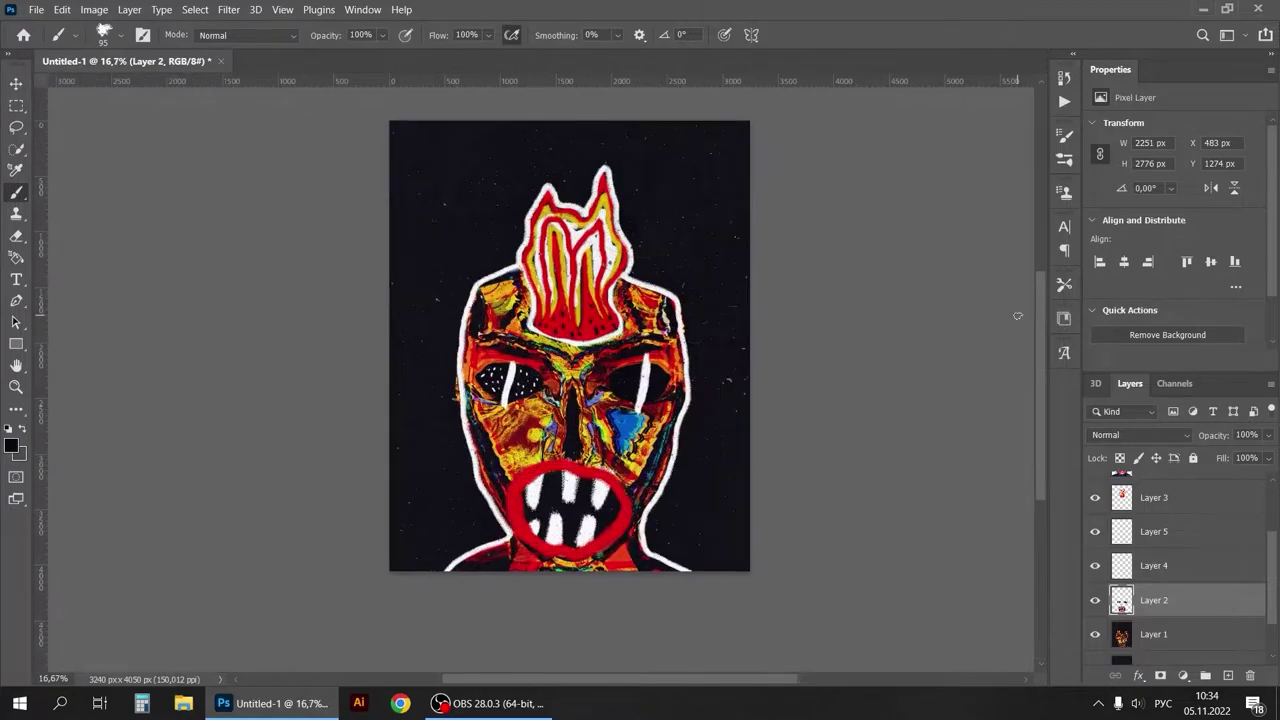
key(ctrl+minus)
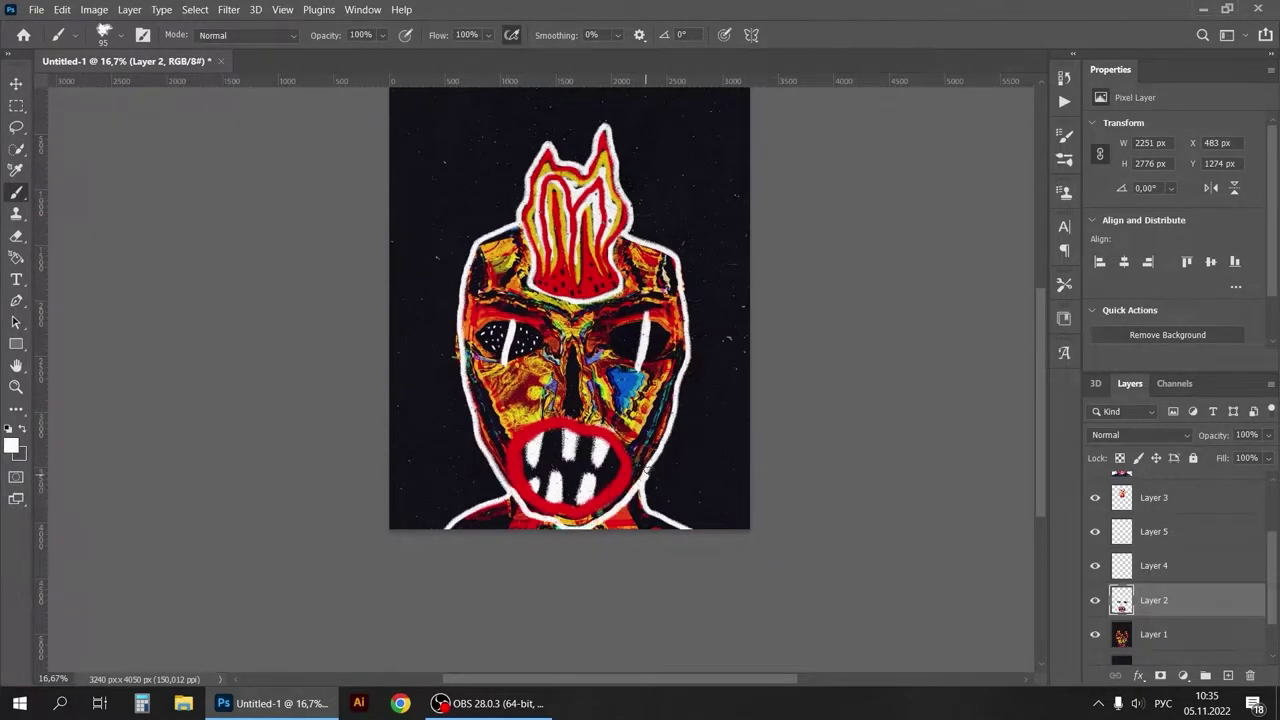
Switch to the Move tool, select Layer 1 and open the Filter menu
key(v)
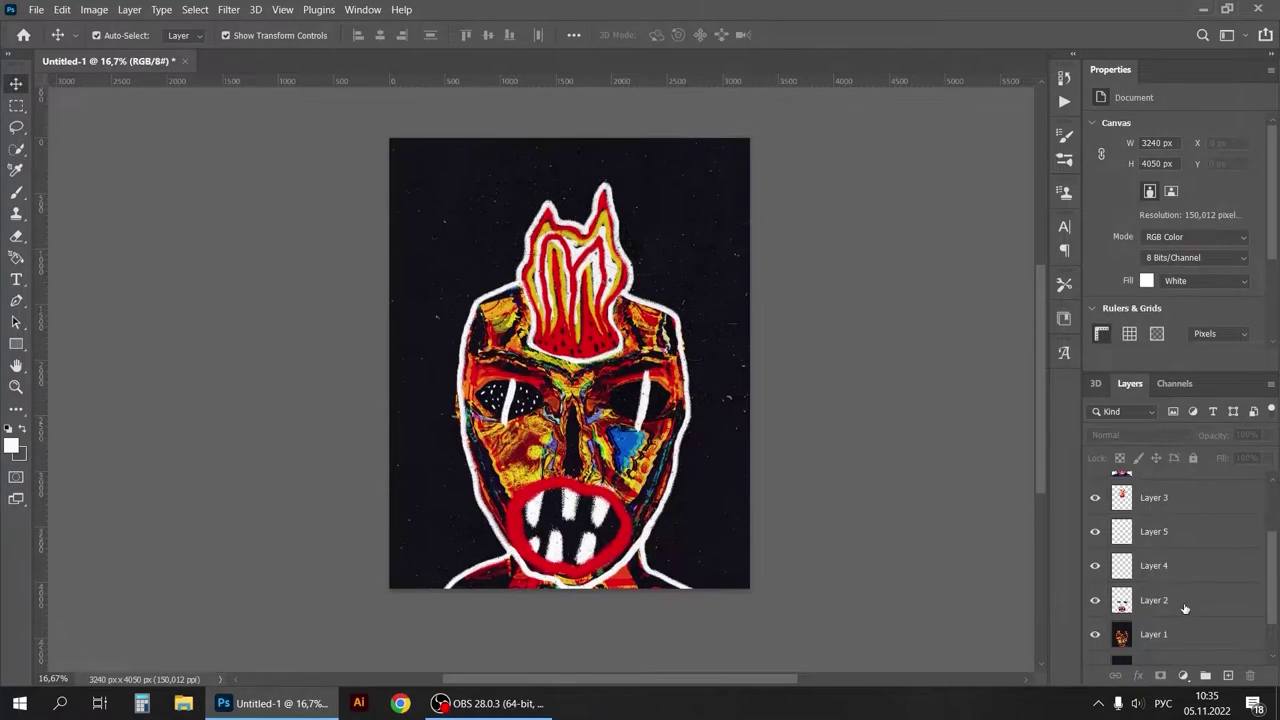
click(1153, 634)
click(229, 9)
Reopen the Filter Gallery and preview the Dark Strokes and Sumi-e brush stroke filters
click(259, 94)
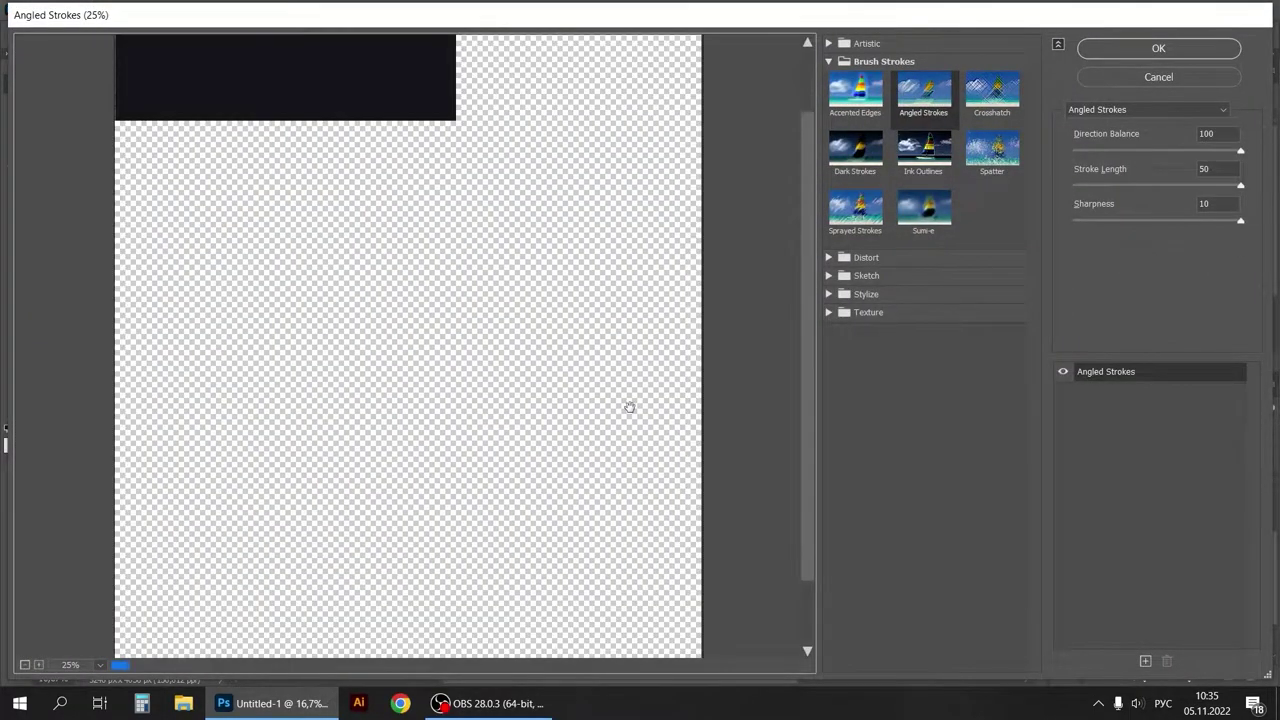
click(829, 275)
key(Right)
key(Right)
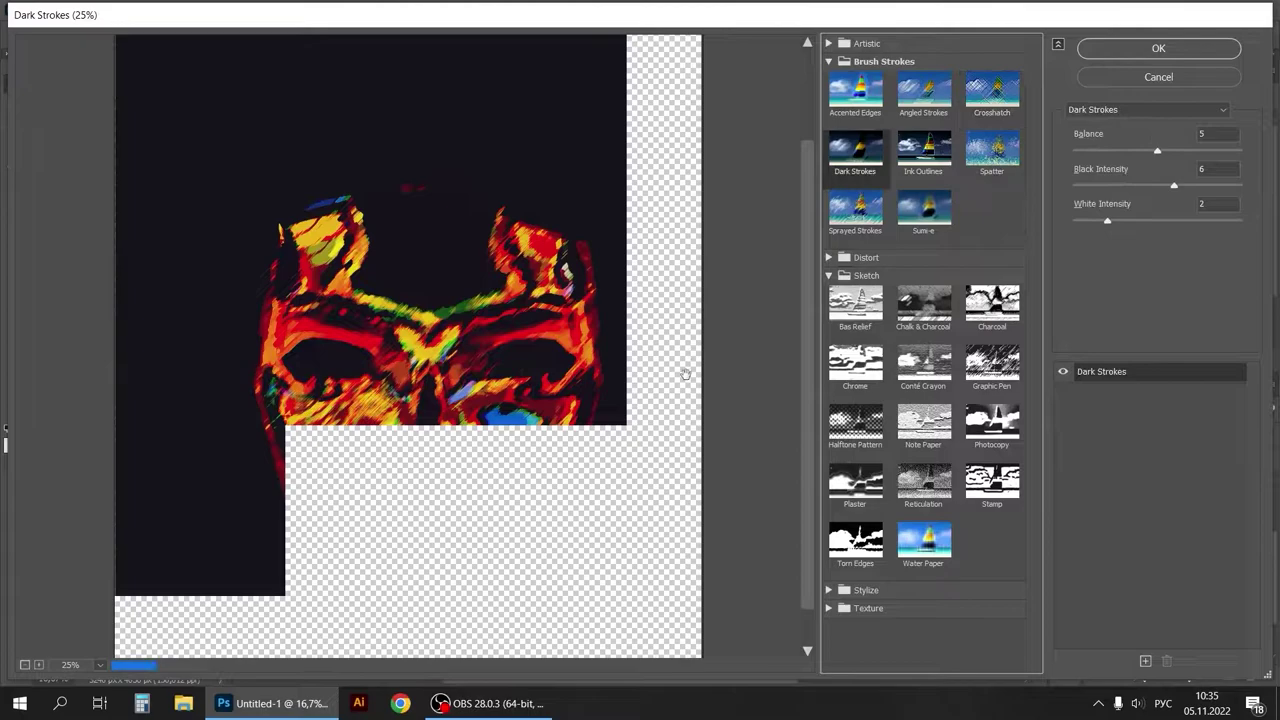
key(Down)
key(Right)
key(Right)
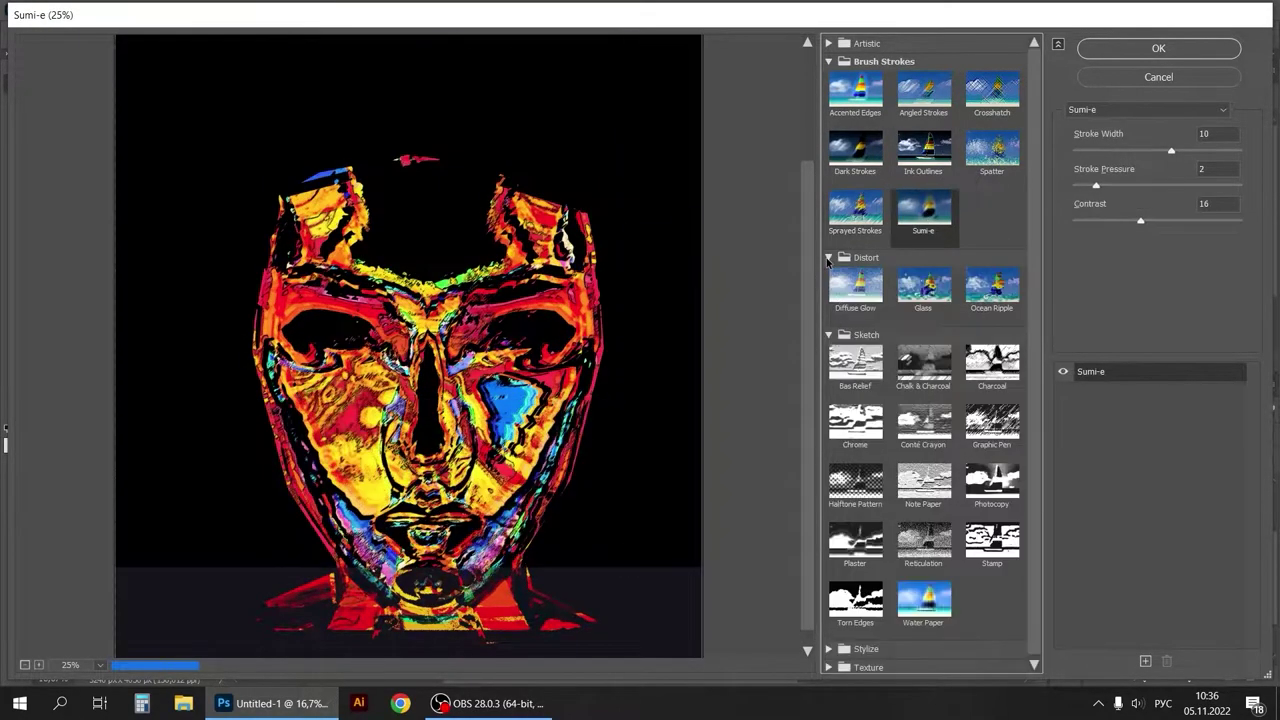
Apply Glass with Frosted texture: scaling 163, smoothness 15, distortion 20
click(924, 288)
drag(1120, 248, 1198, 248)
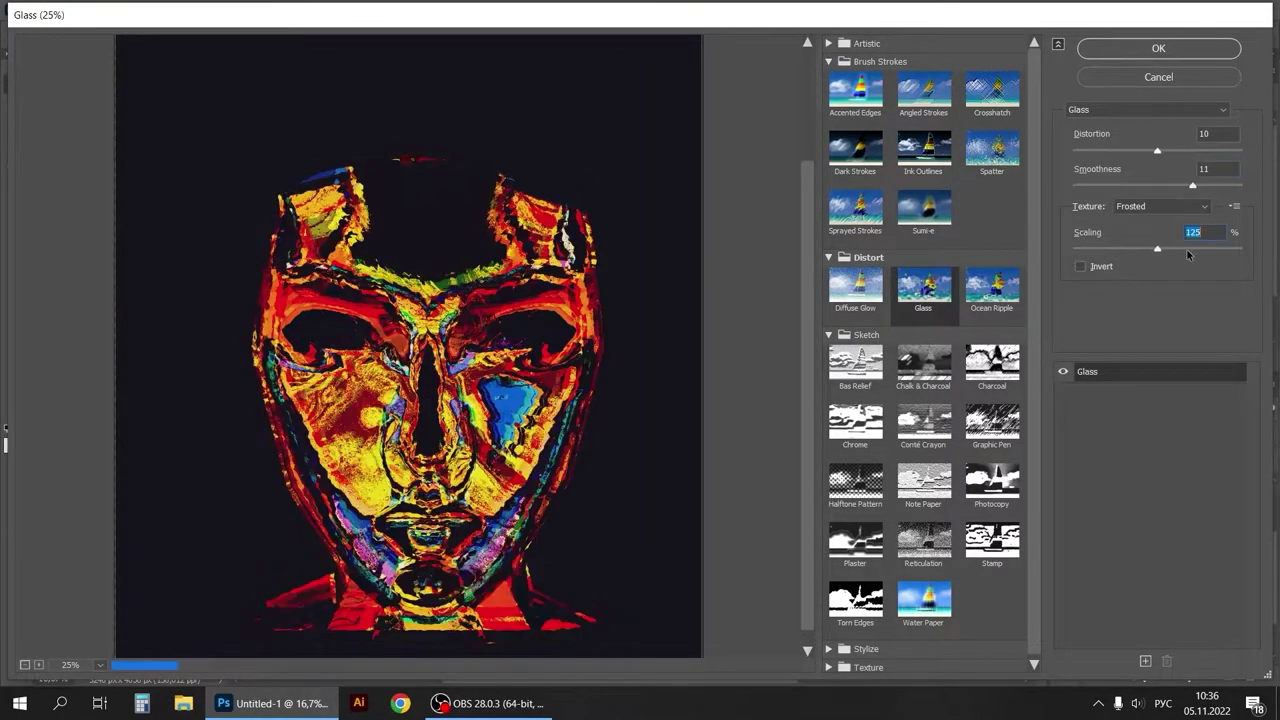
drag(1192, 185, 1240, 185)
drag(1157, 150, 1204, 152)
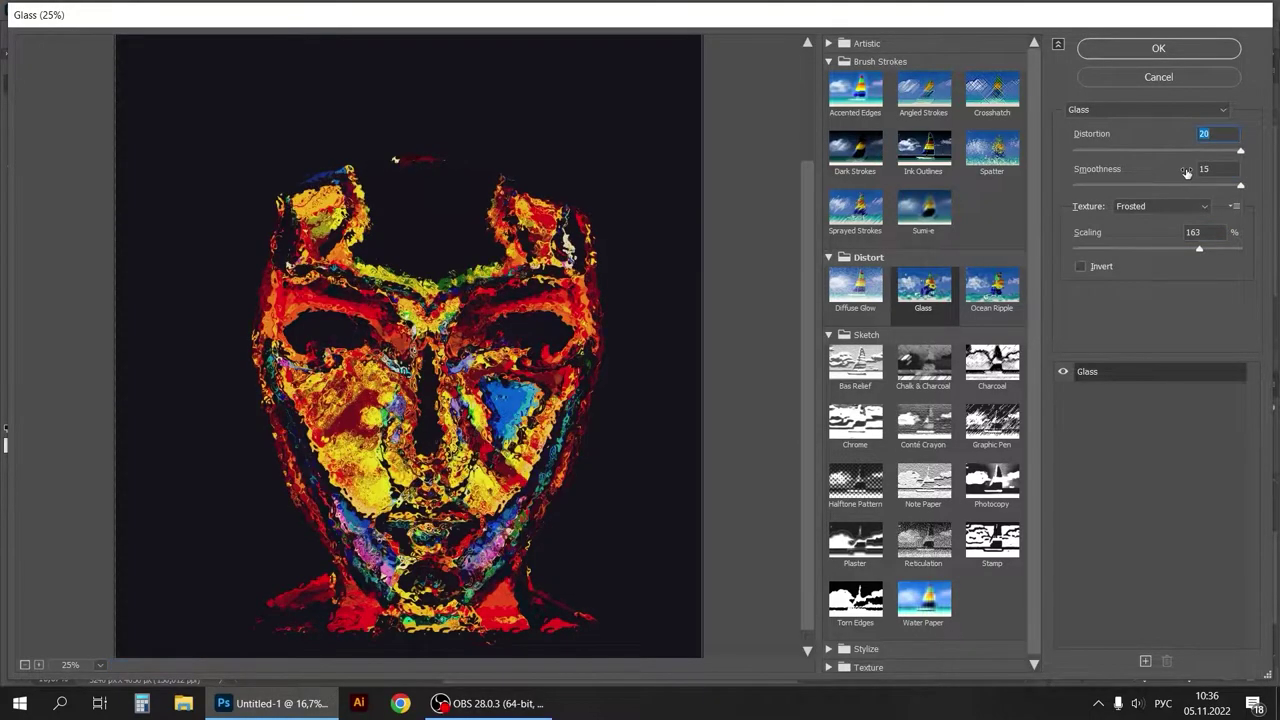
key(Return)
Move the painting layer below the face drawing and blend it in Darken mode
key(ctrl+plus)
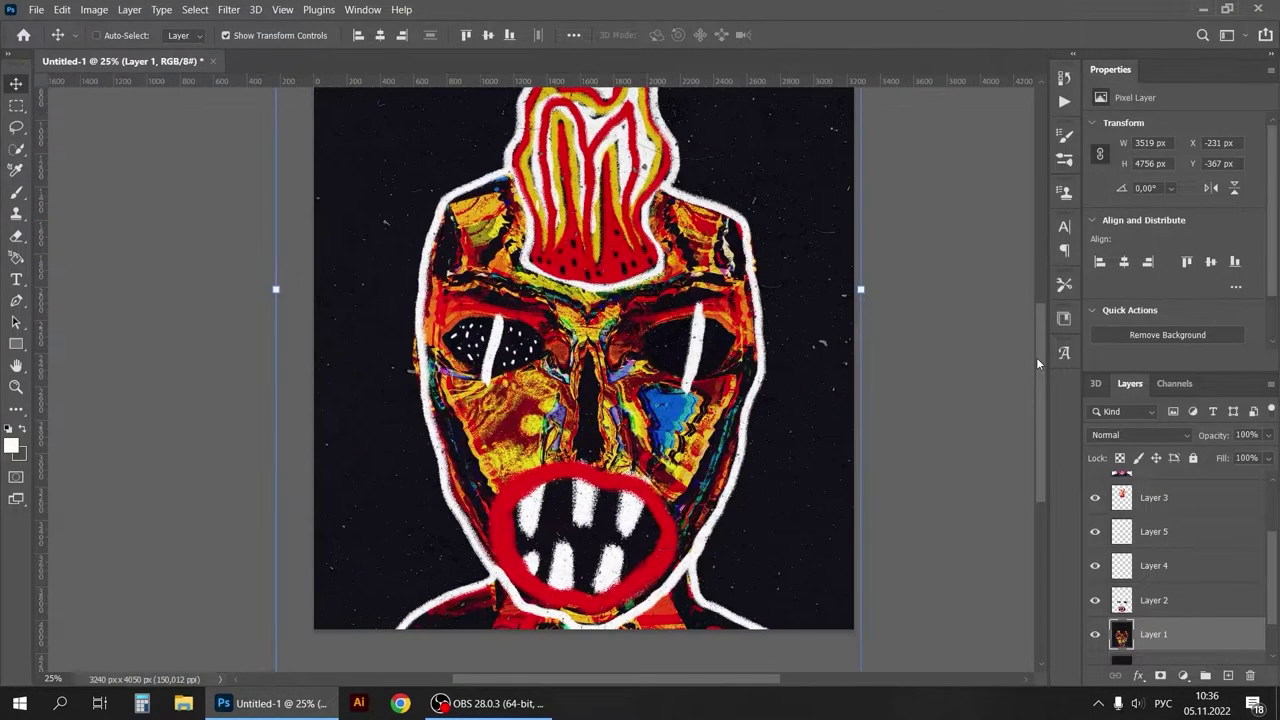
key(ctrl+minus)
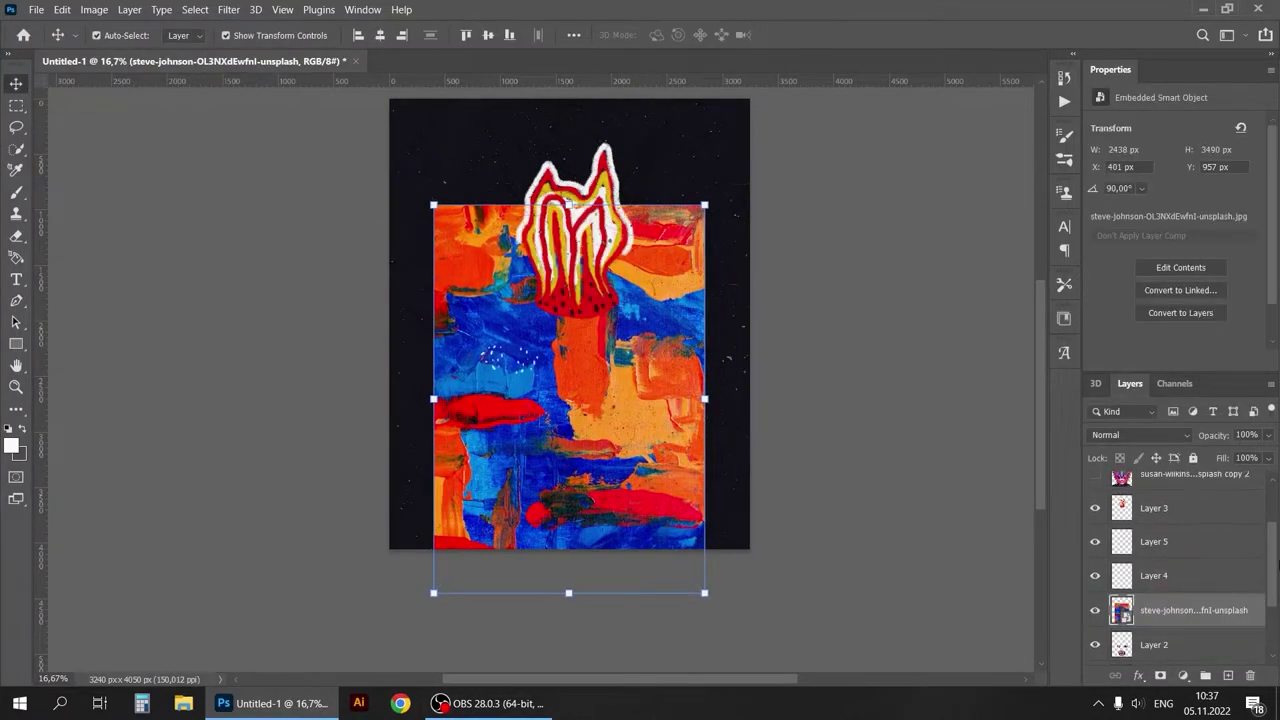
drag(1190, 610, 1200, 560)
click(1146, 435)
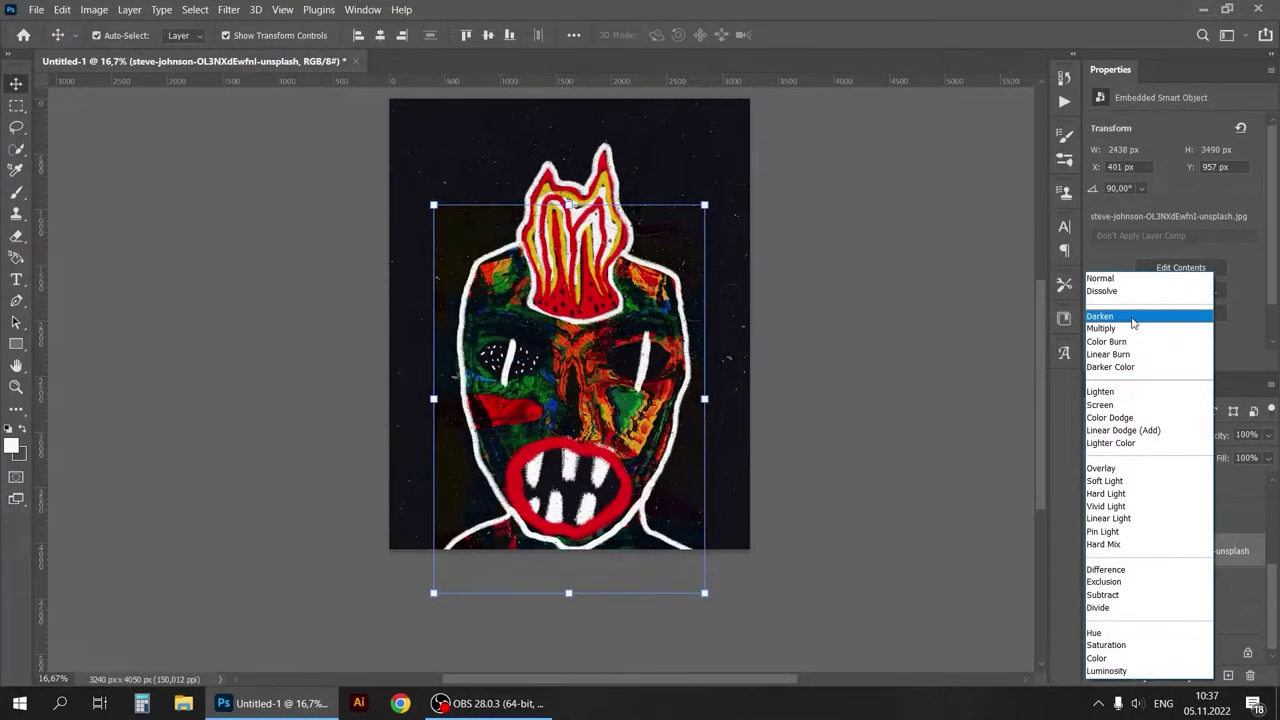
click(1150, 343)
click(955, 432)
Merge the painting and face layers into a single layer
right_click(1190, 550)
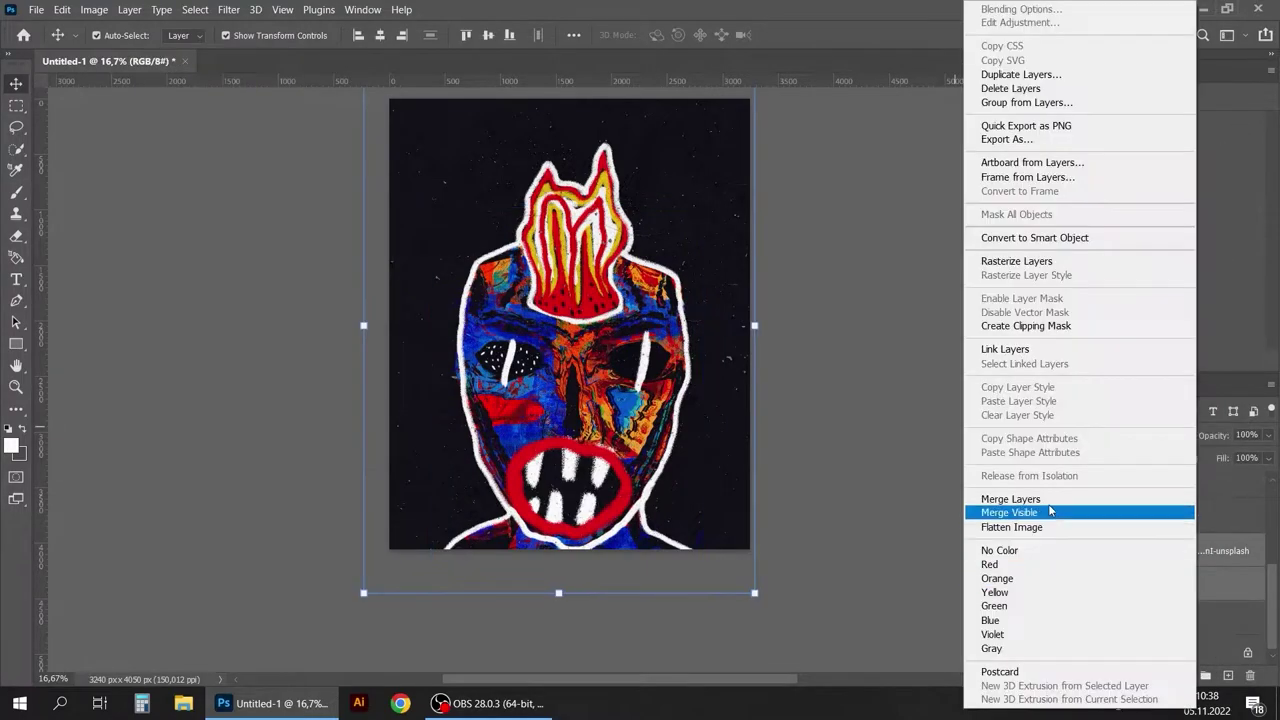
click(1057, 508)
drag(749, 543, 705, 515)
key(Escape)
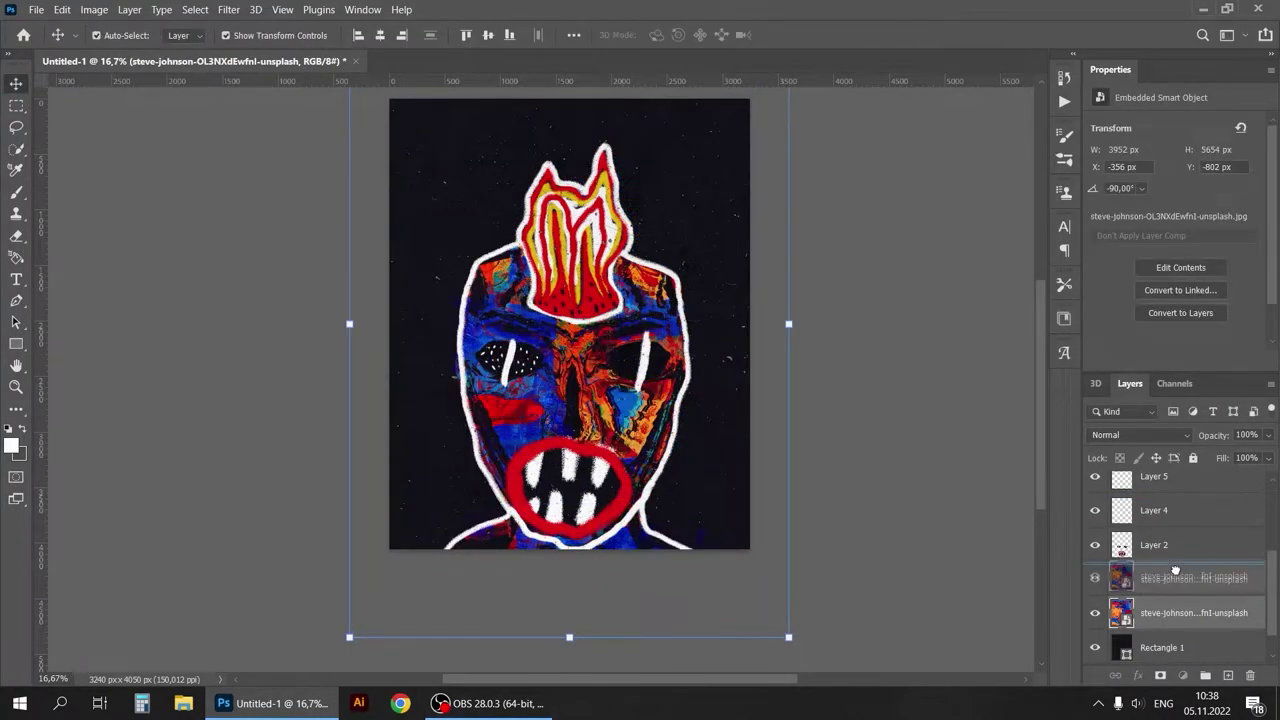
key(ctrl+e)
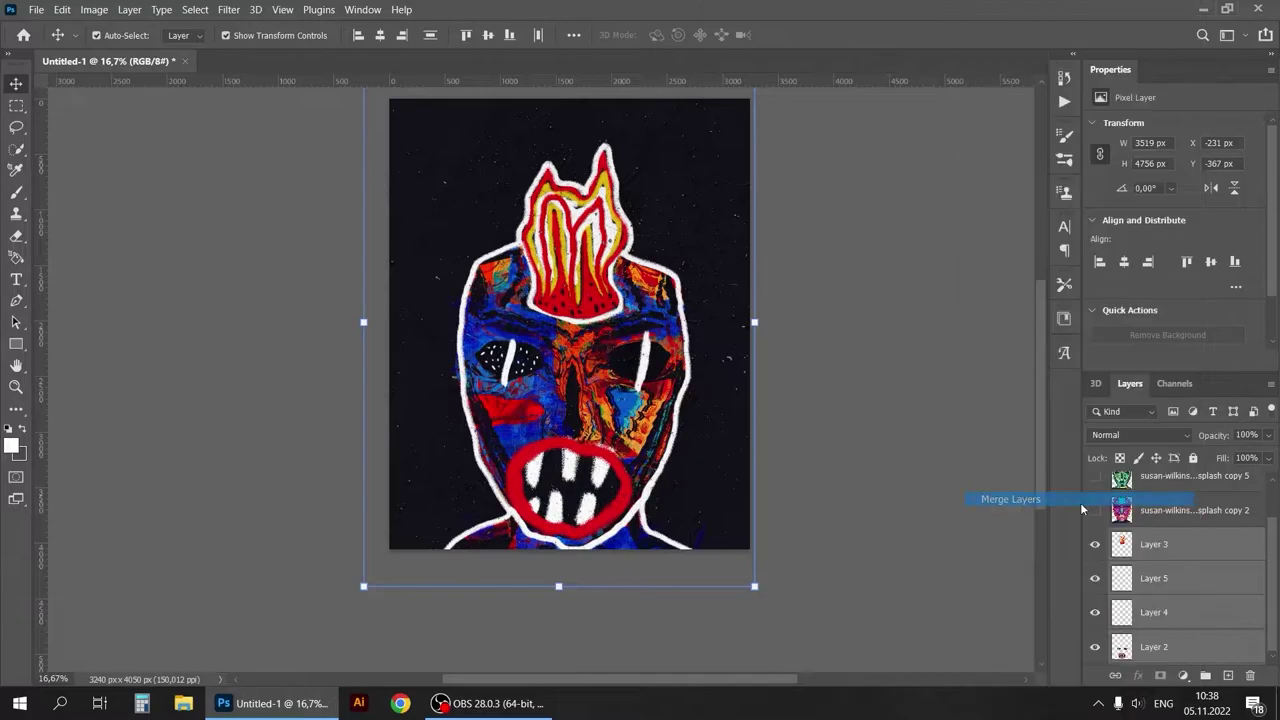
click(195, 9)
Select the face as the subject, refine it with Quick Selection, and copy it to a new layer
click(209, 194)
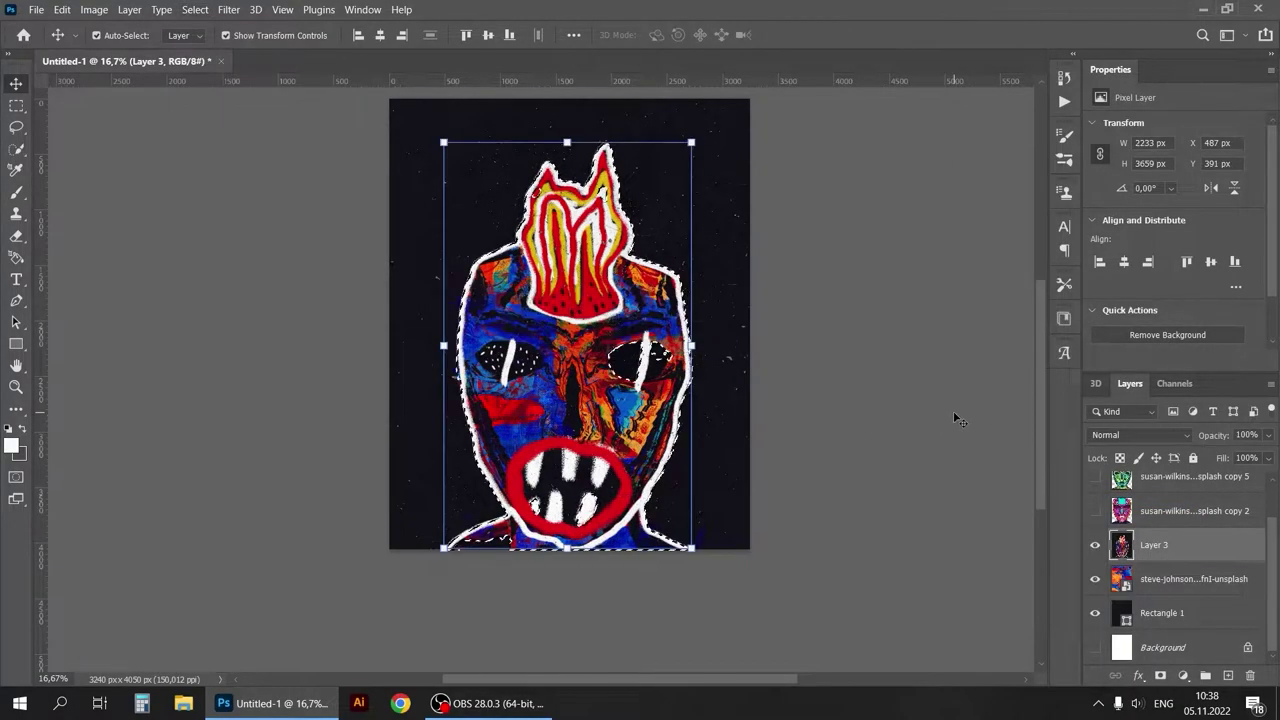
right_click(16, 149)
click(100, 151)
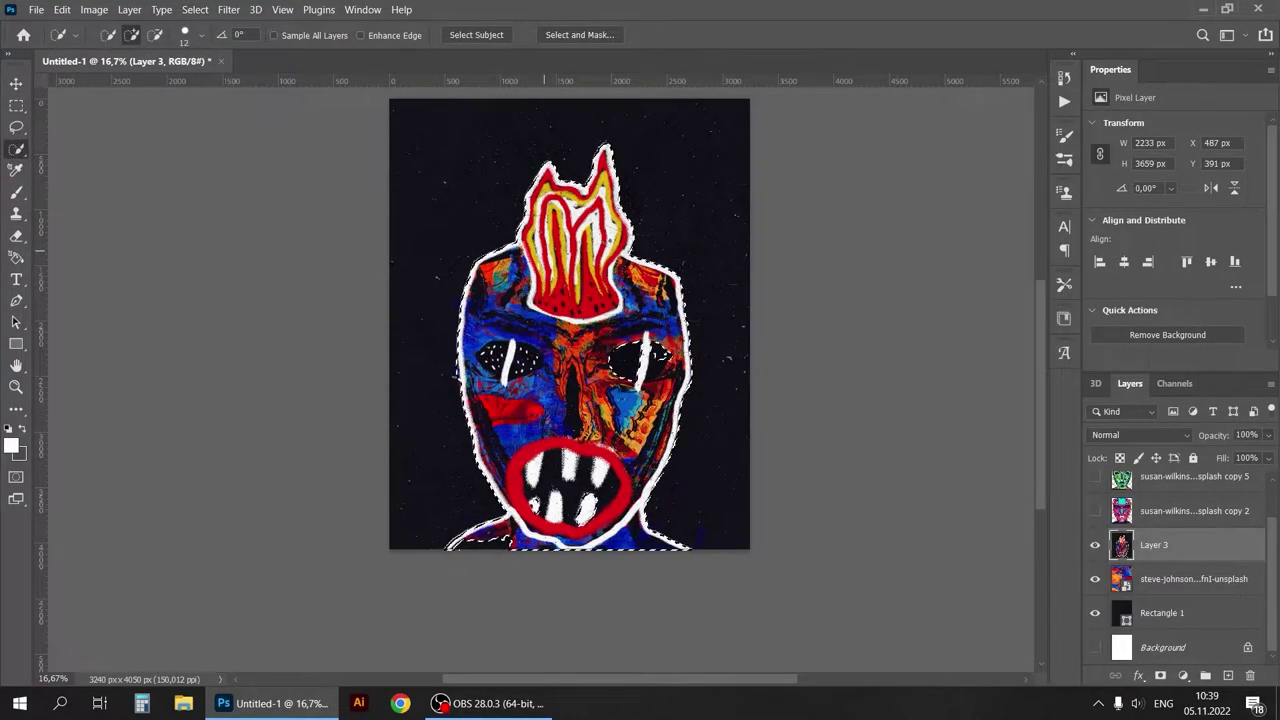
scroll(843, 505, up, 2)
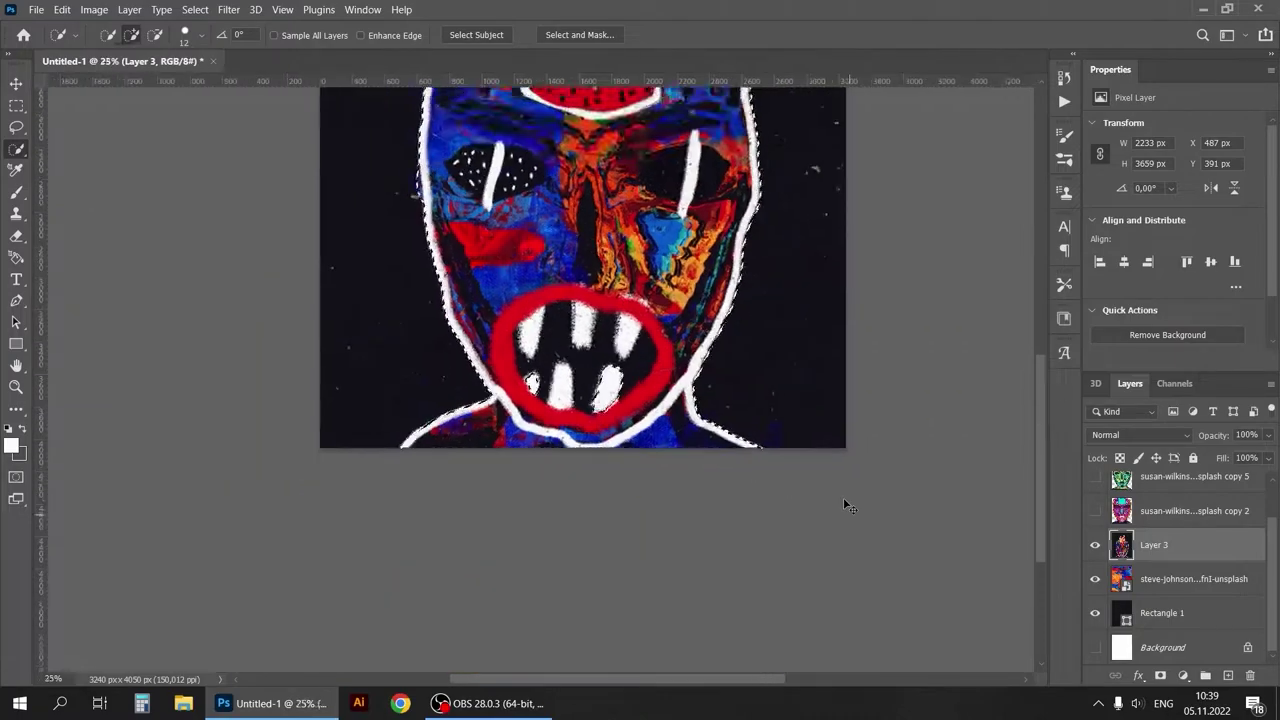
scroll(843, 505, up, 1)
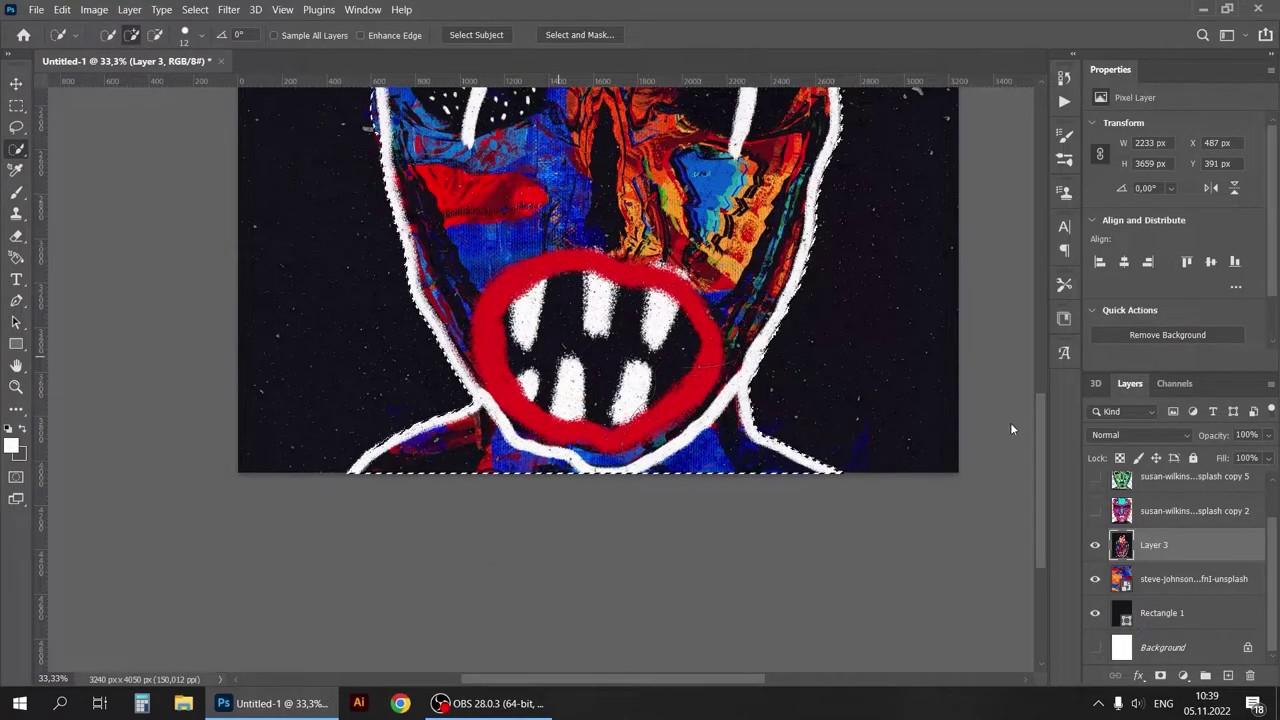
scroll(1036, 427, down, 1)
scroll(1036, 427, down, 2)
key(ctrl+j)
Hide Layer 3, return the painting layer to Normal blending and shift its hue
click(1094, 545)
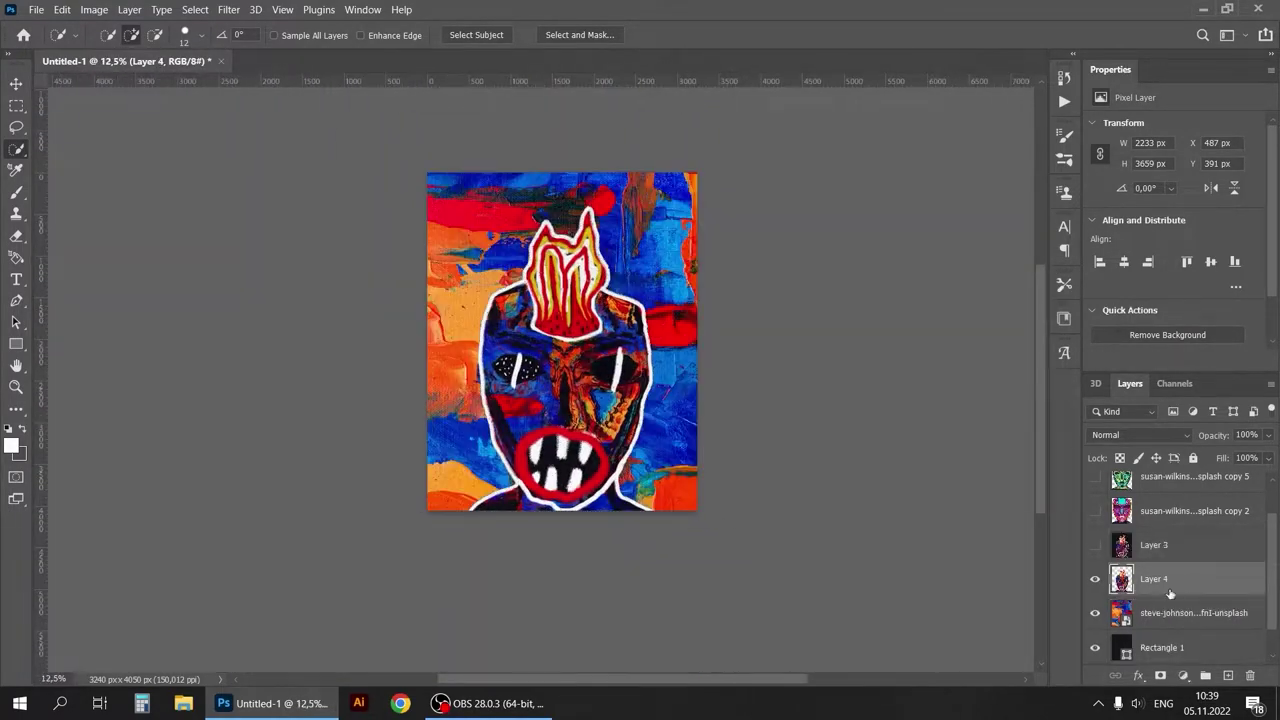
click(1190, 612)
click(1140, 434)
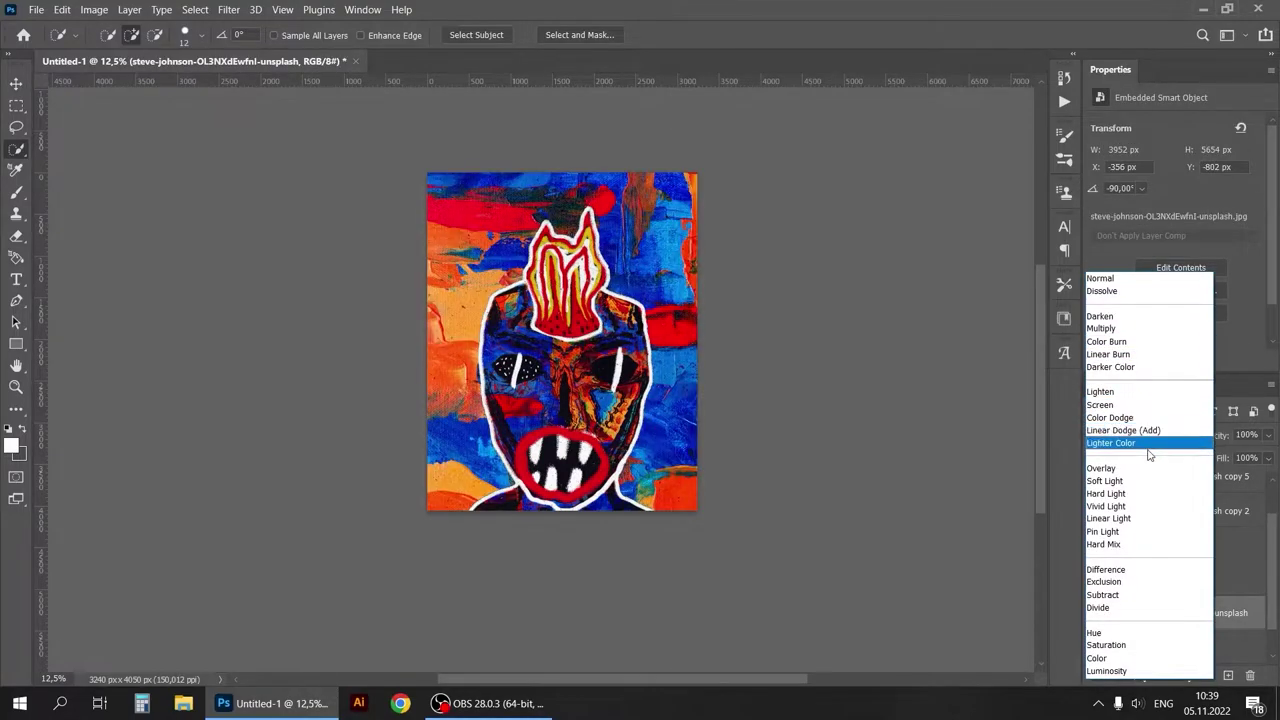
click(1142, 289)
key(ctrl+u)
drag(886, 257, 956, 309)
click(1074, 320)
Rasterize the painting layer and try blend modes on it, including Saturation
right_click(1230, 612)
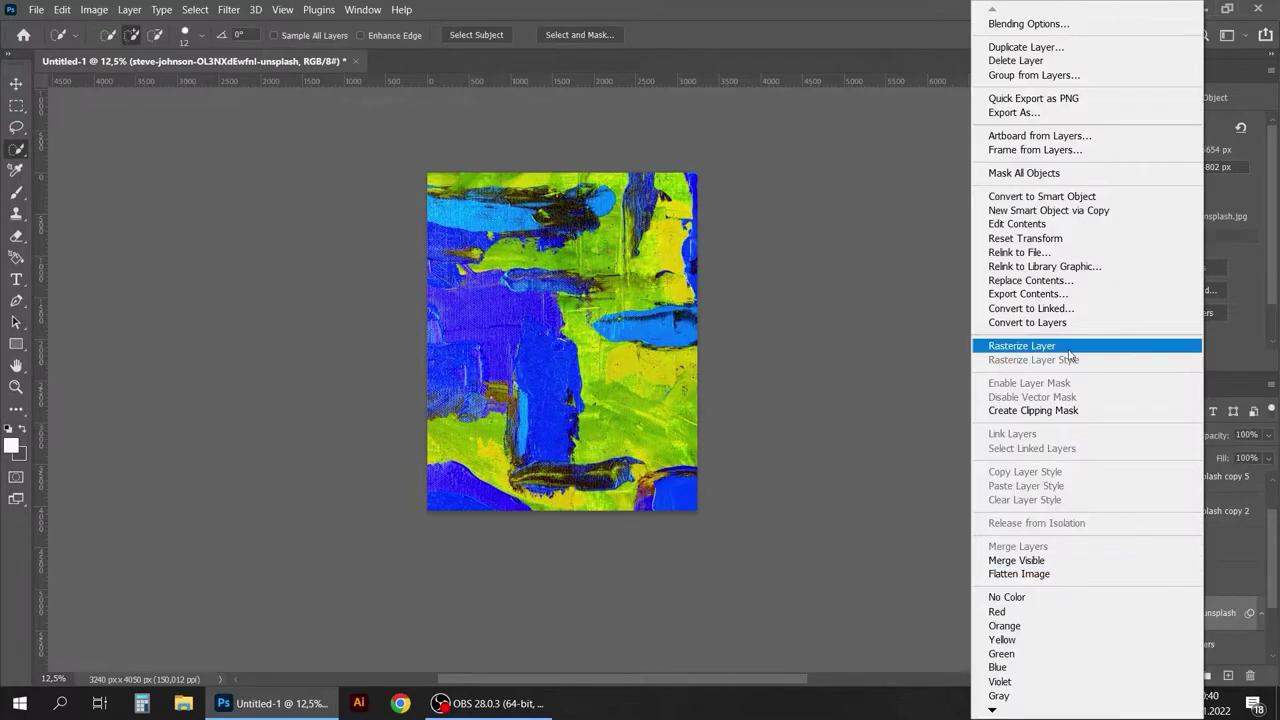
click(1069, 346)
click(1140, 434)
click(1140, 430)
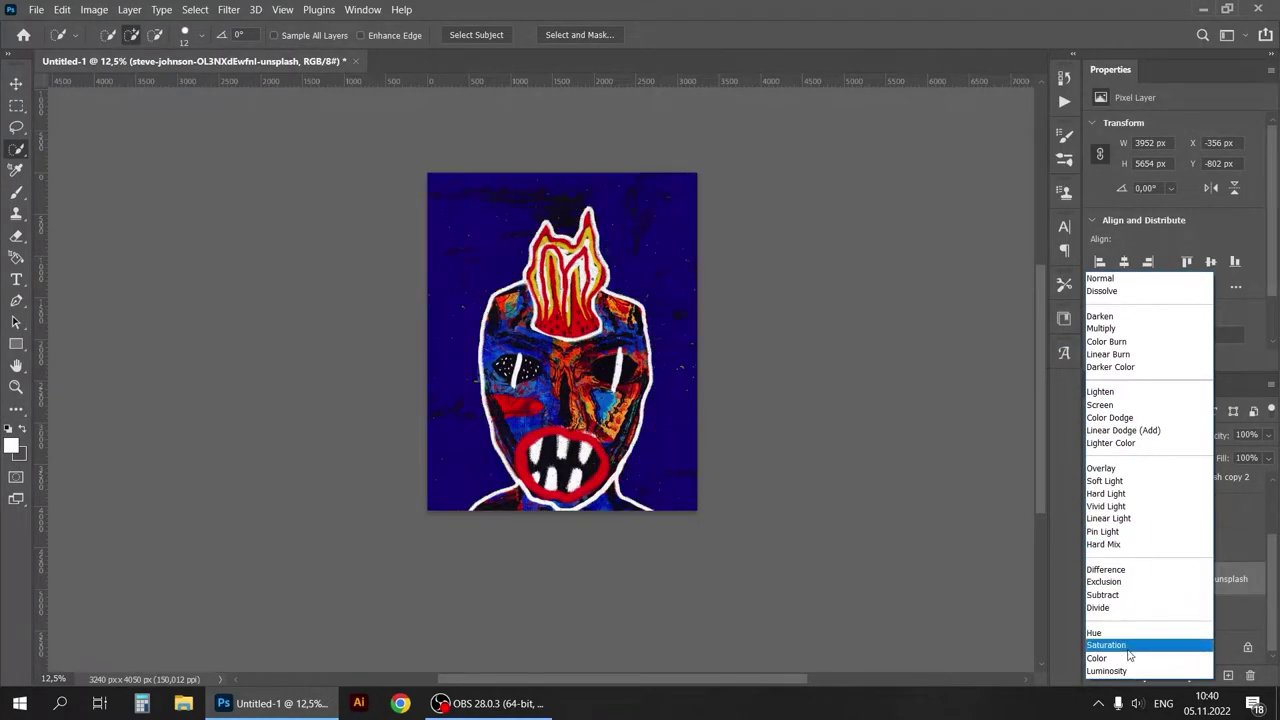
click(1130, 392)
right_click(1230, 578)
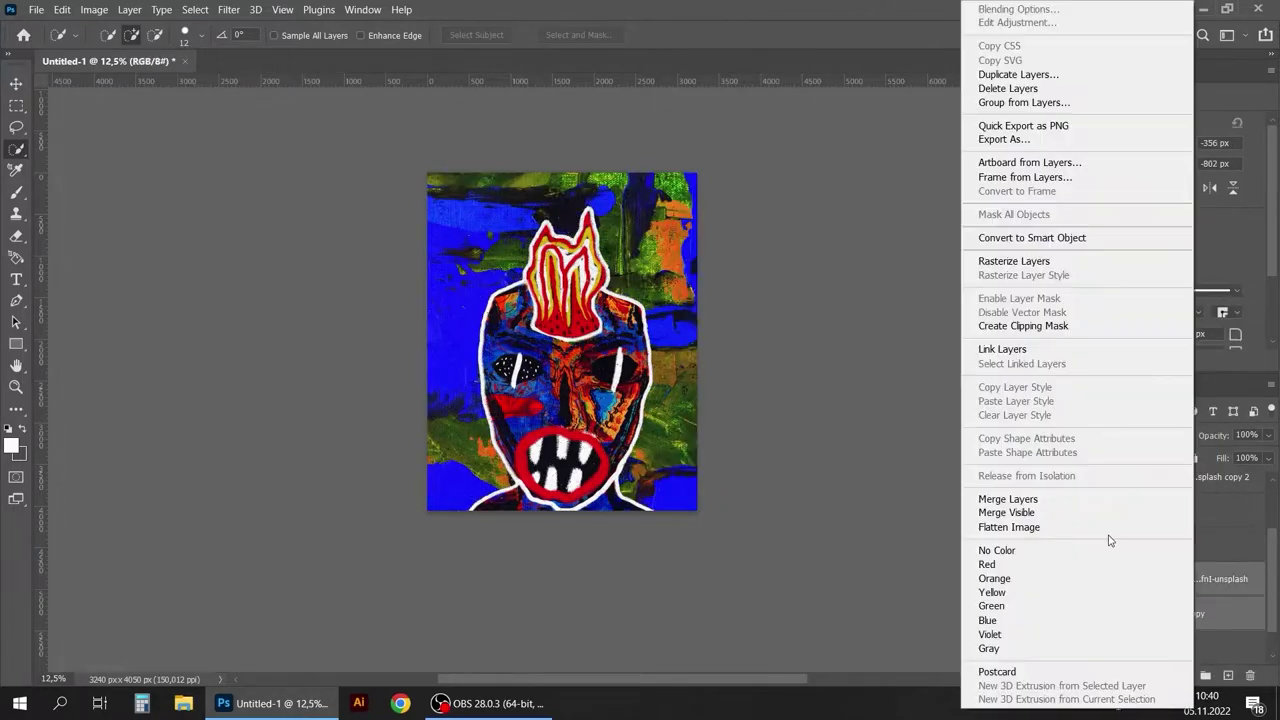
key(Escape)
click(1140, 432)
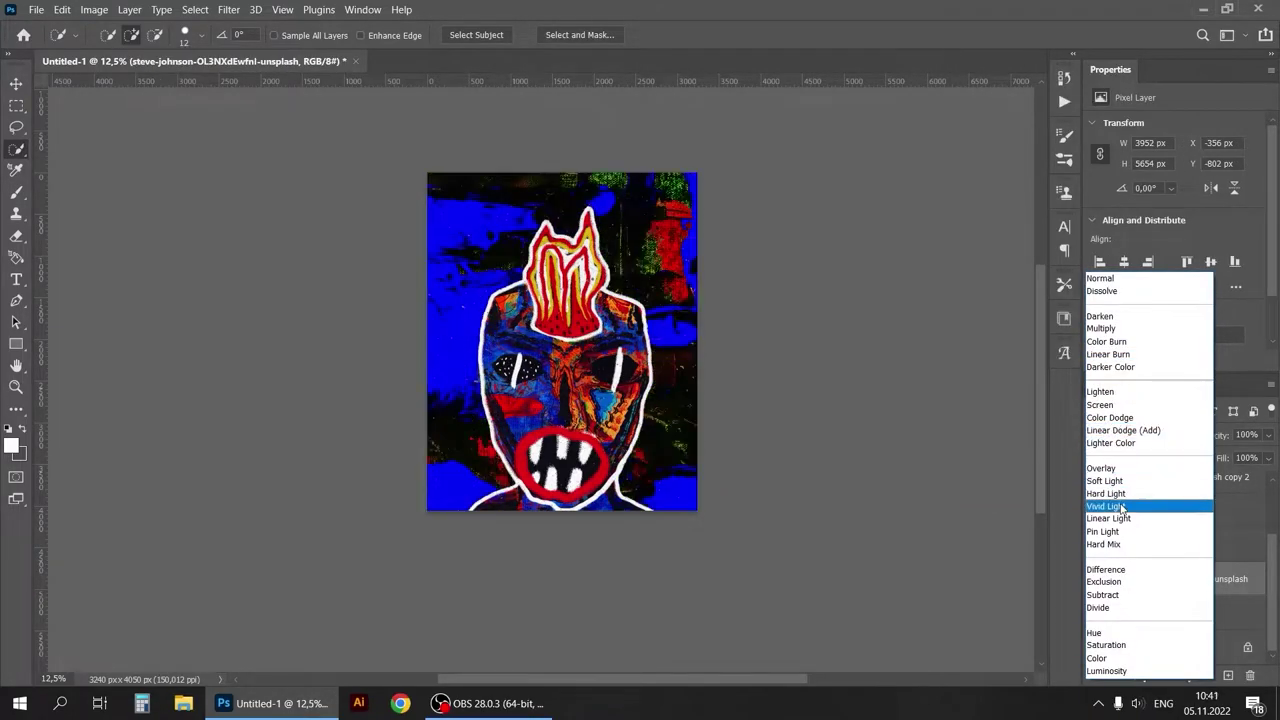
click(1123, 620)
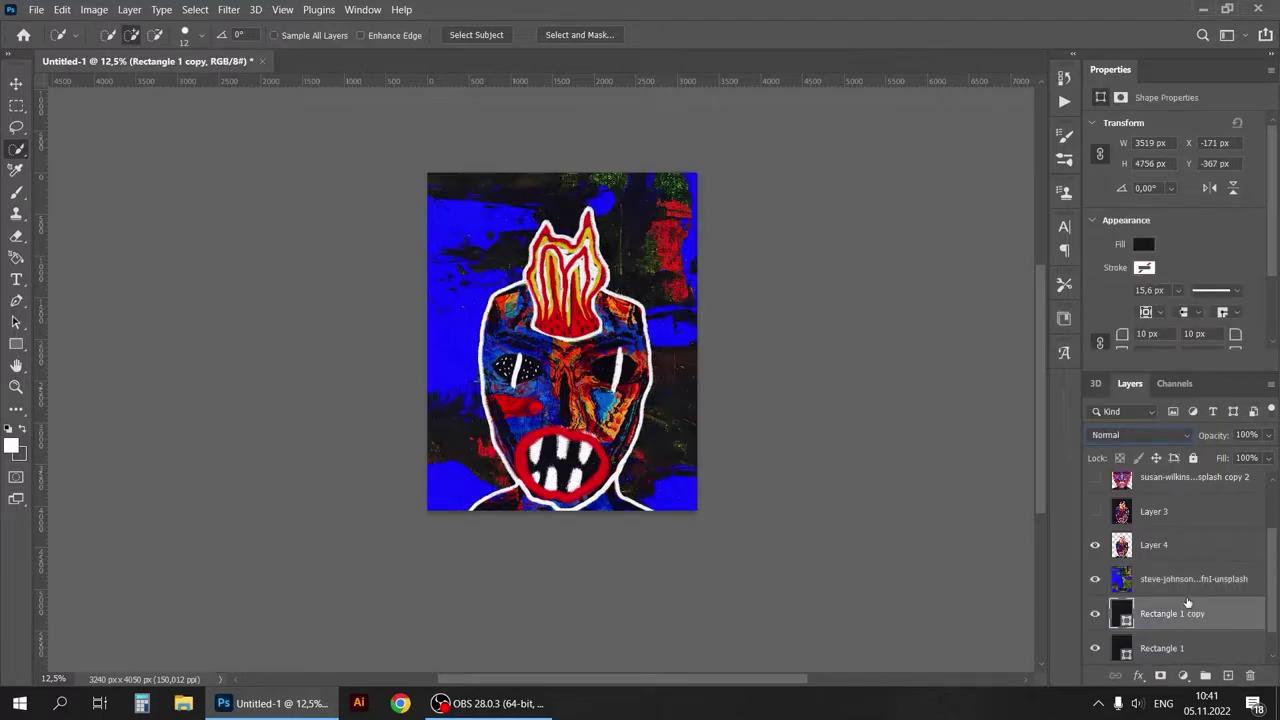
Duplicate the painting, nudge the copy down-left and shift its hue toward green-yellow
key(ctrl+j)
key(v)
drag(741, 100, 703, 138)
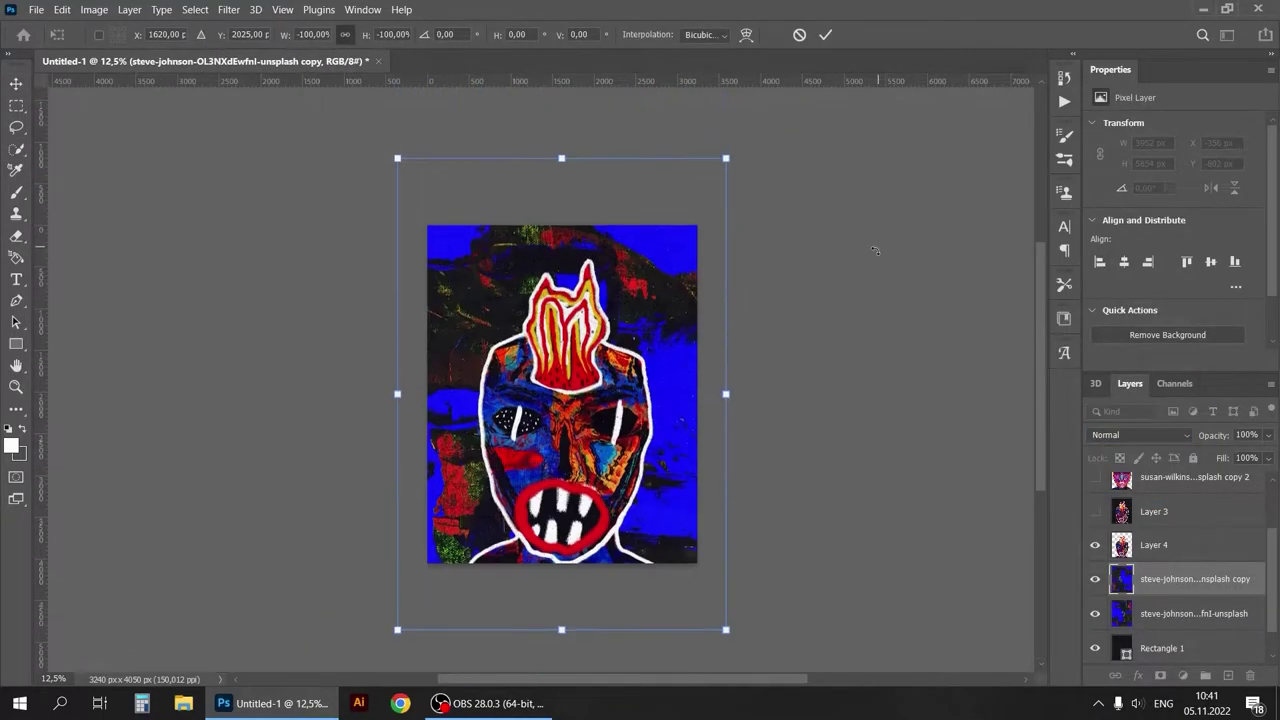
click(94, 9)
mouse_move(165, 60)
click(300, 132)
drag(793, 360, 760, 360)
click(1029, 177)
Turn the copied painting grey and blend it into the dark background
click(1140, 434)
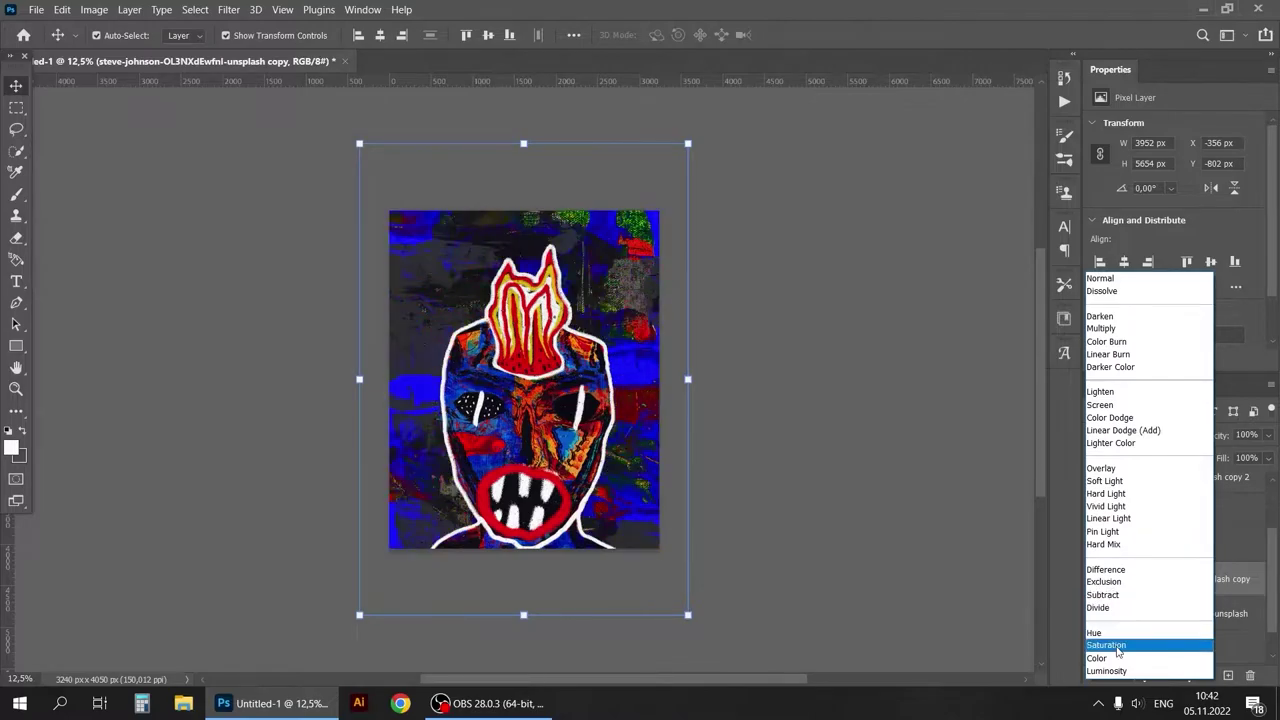
click(913, 443)
click(1201, 585)
click(1140, 434)
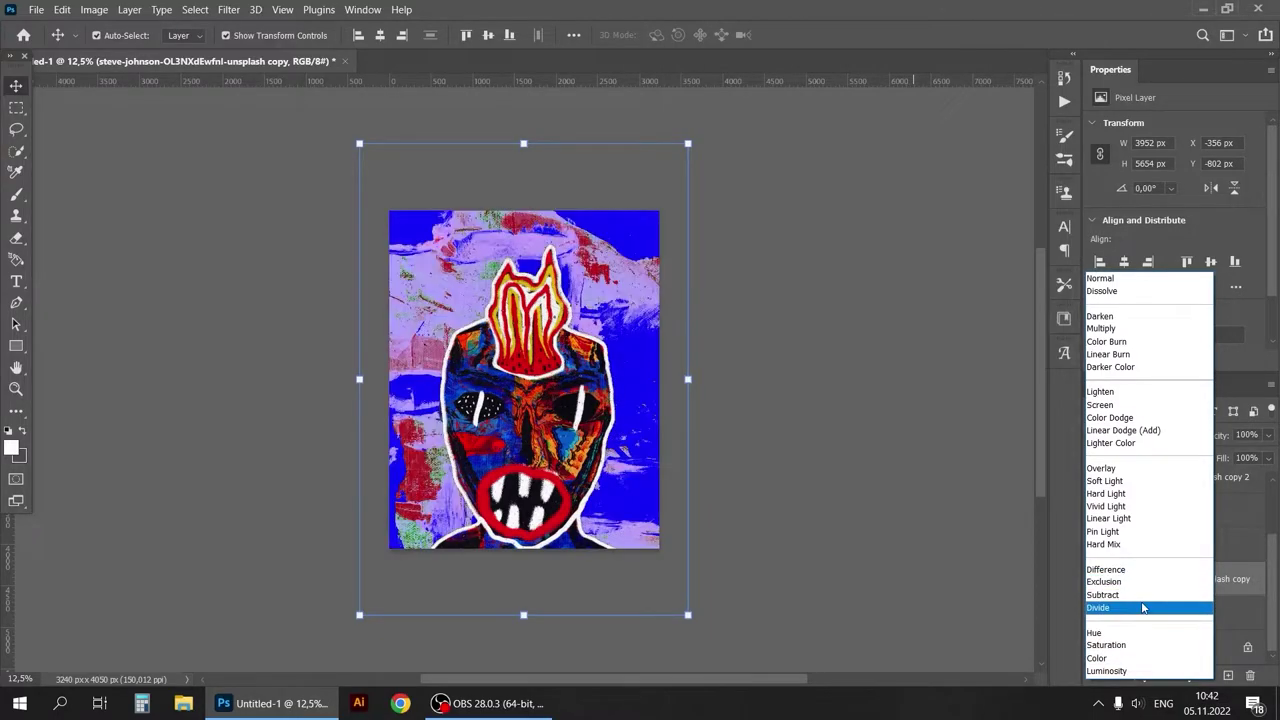
key(Escape)
click(94, 9)
click(300, 132)
click(1140, 434)
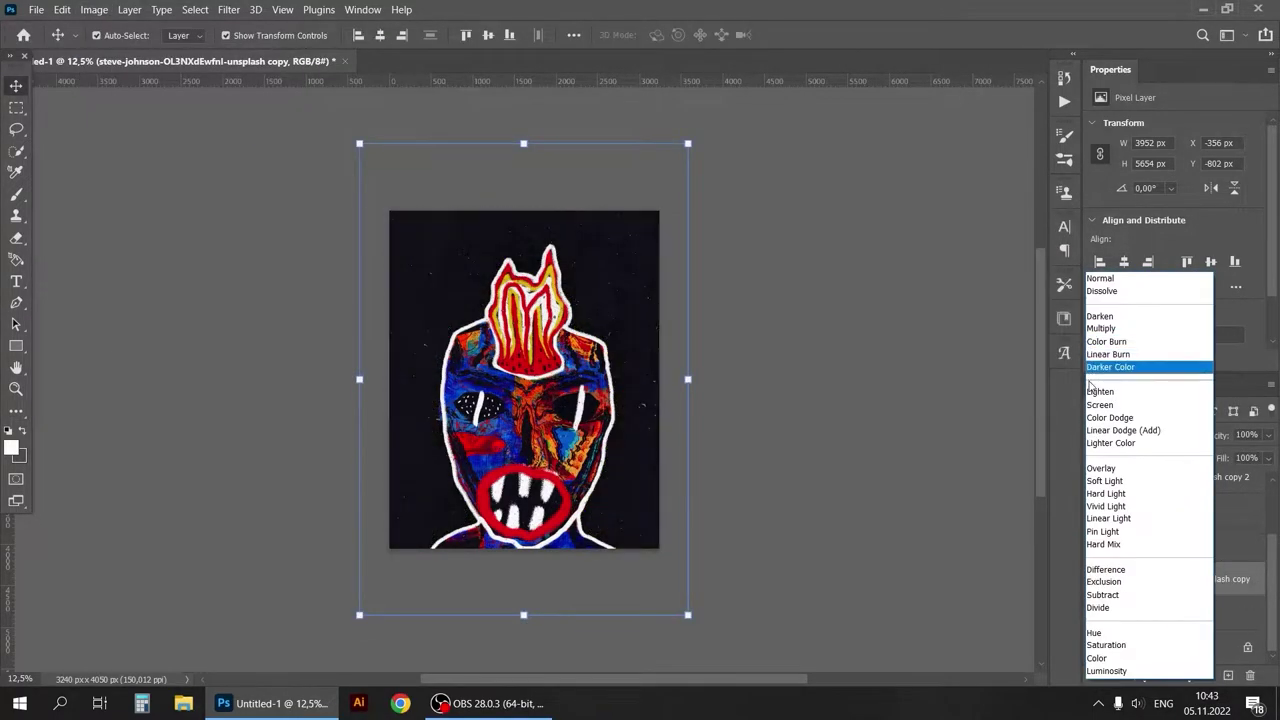
click(1135, 443)
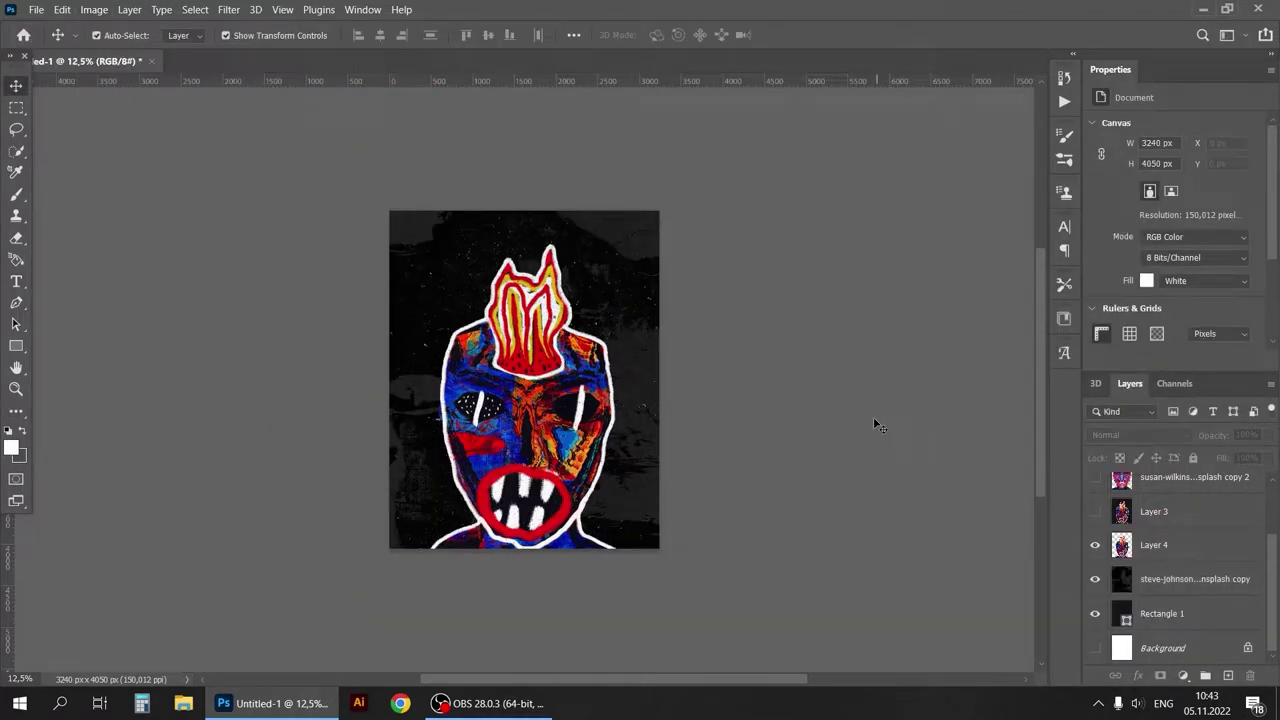
Enlarge the placed paper texture image and add an empty Layer 5
drag(1041, 321, 1041, 311)
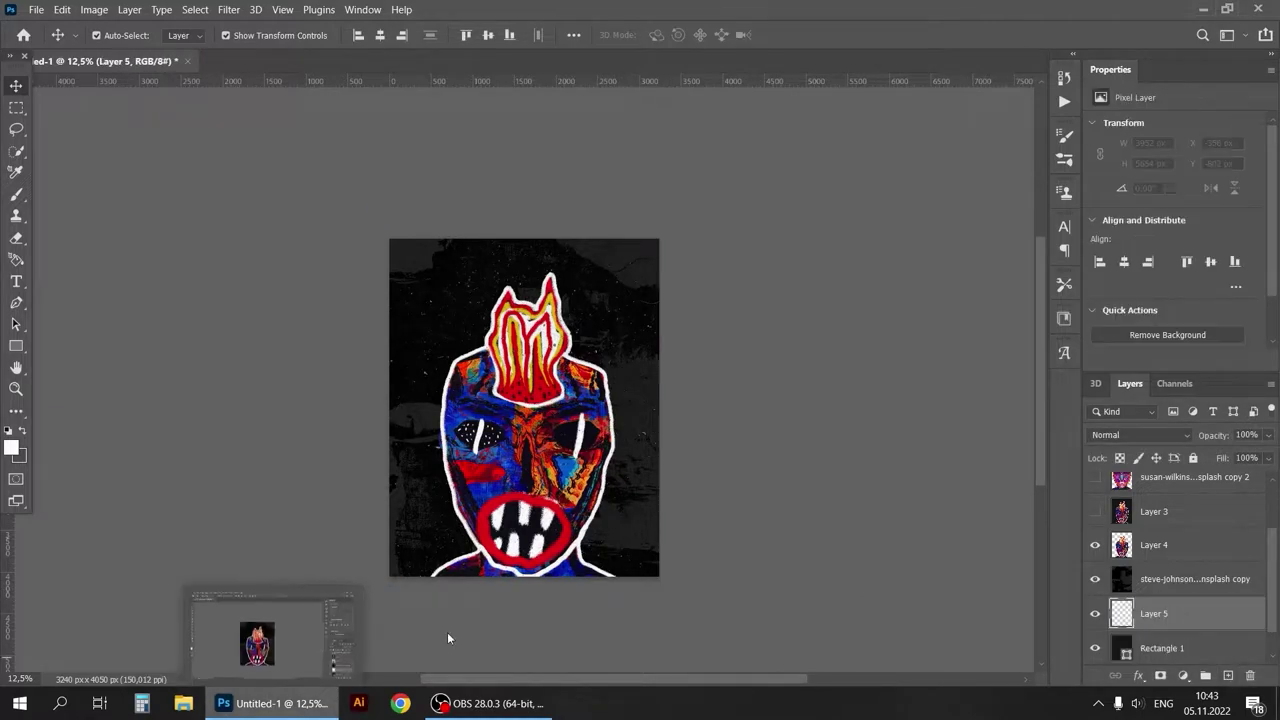
drag(636, 577, 676, 634)
key(Return)
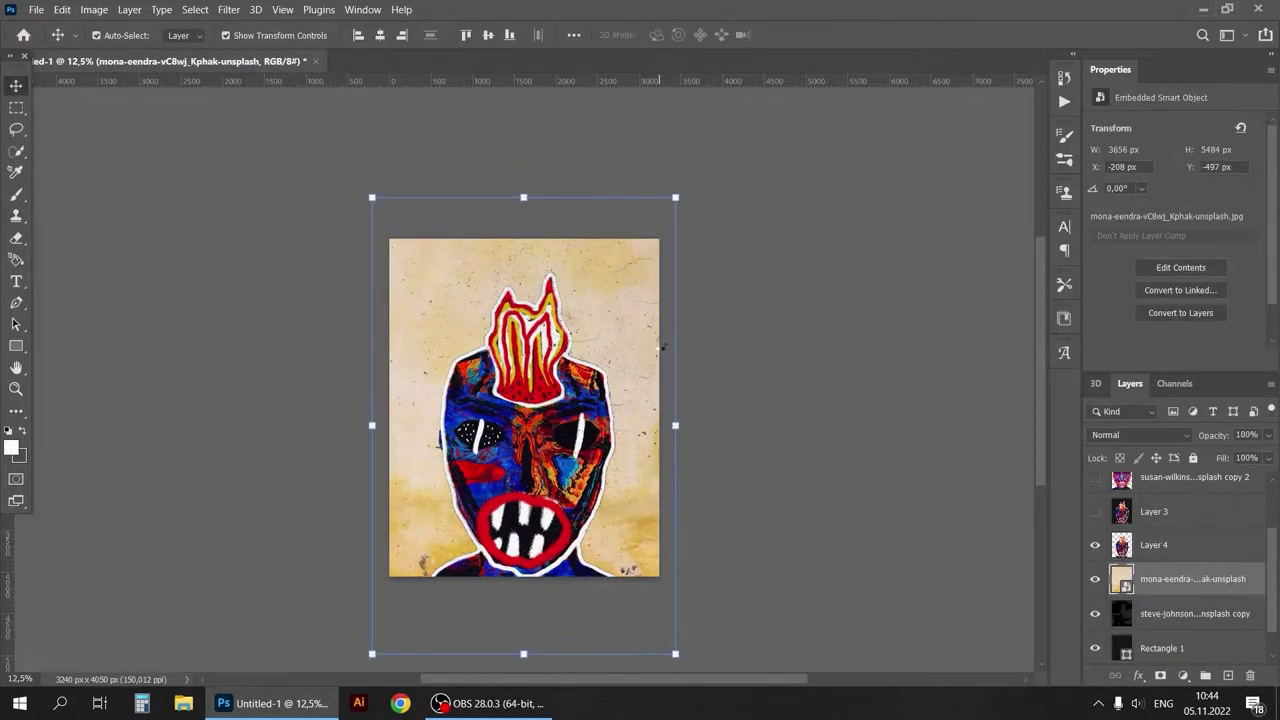
click(1138, 434)
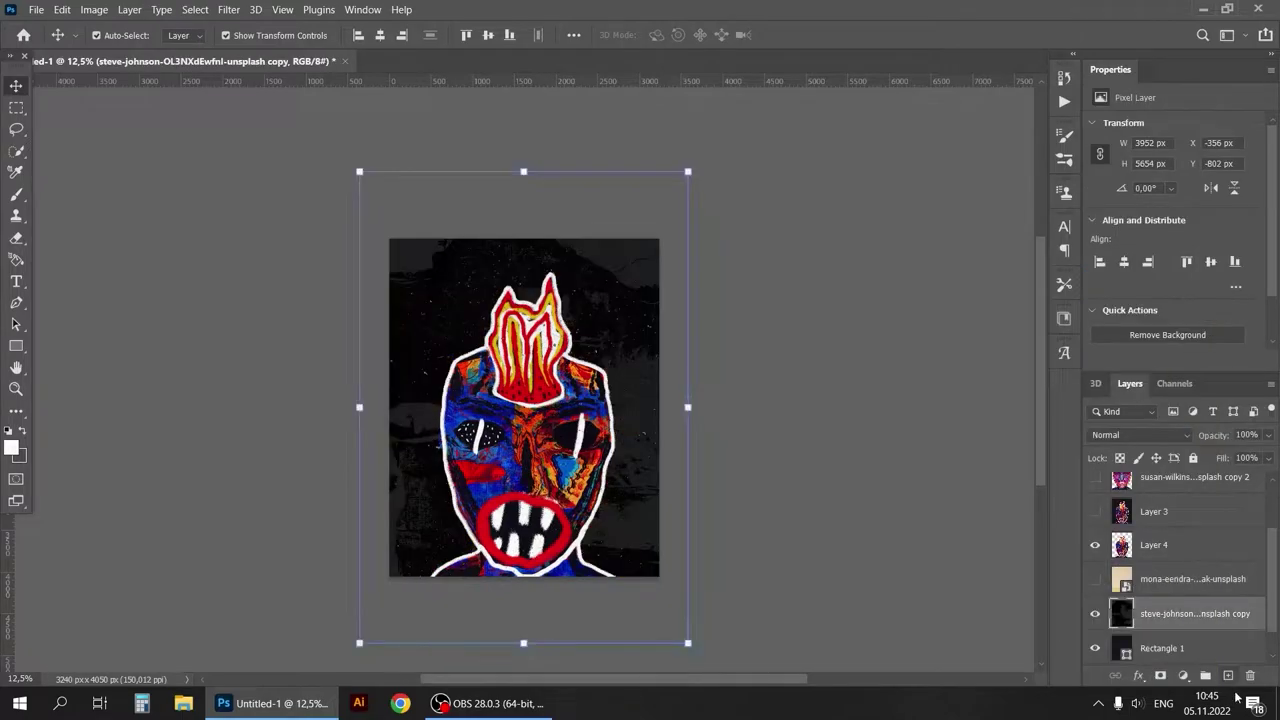
click(1228, 675)
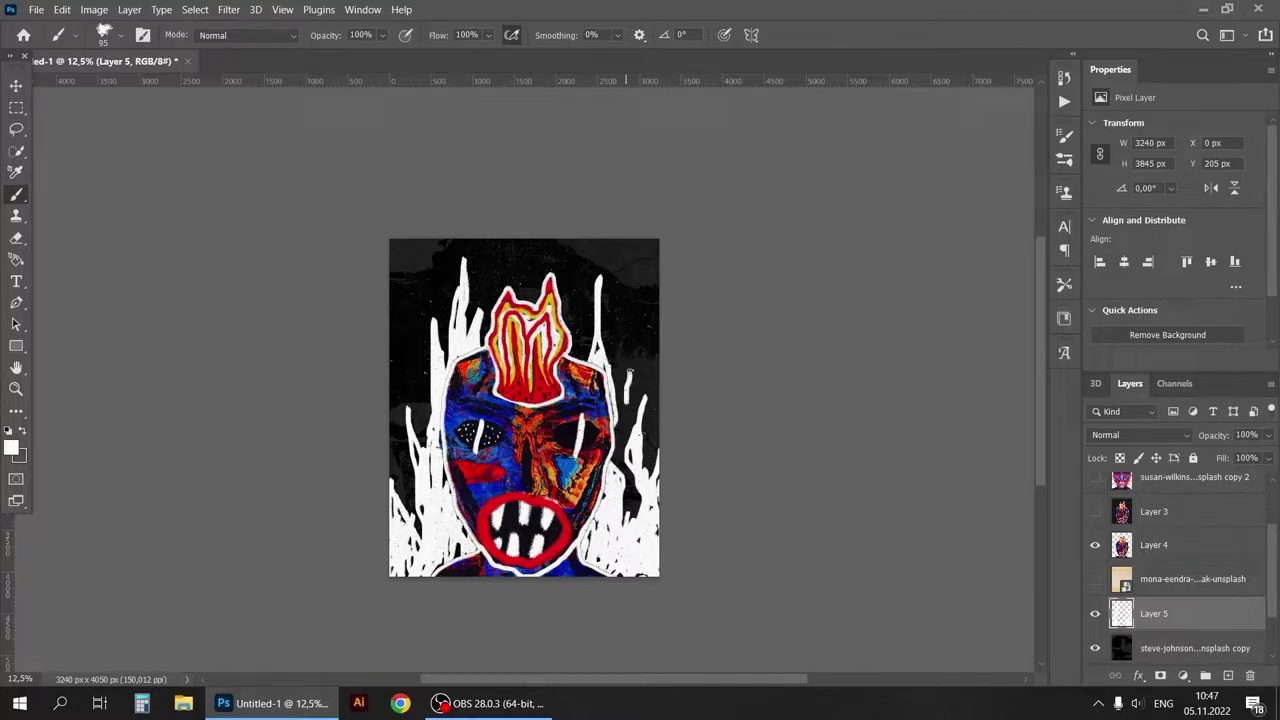
Show the paper texture layer, clip it to the white strokes layer and preview blend modes
click(1095, 579)
click(1140, 434)
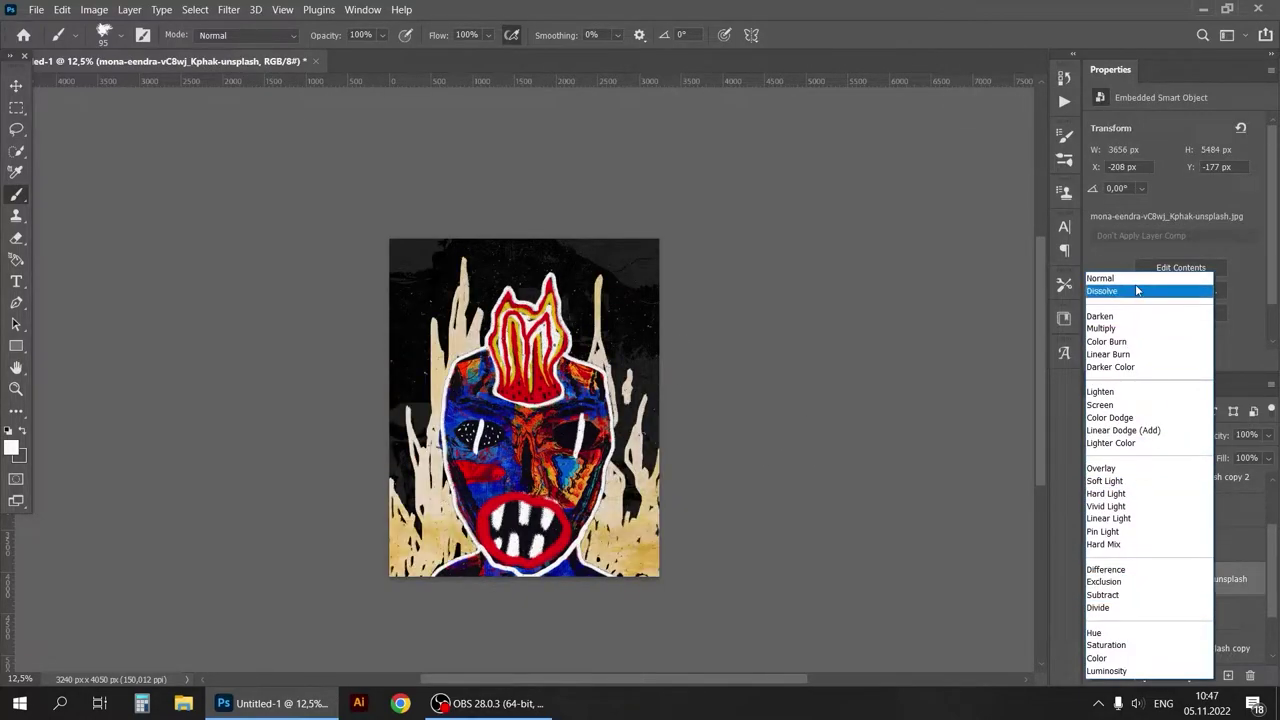
click(1100, 500)
click(1140, 434)
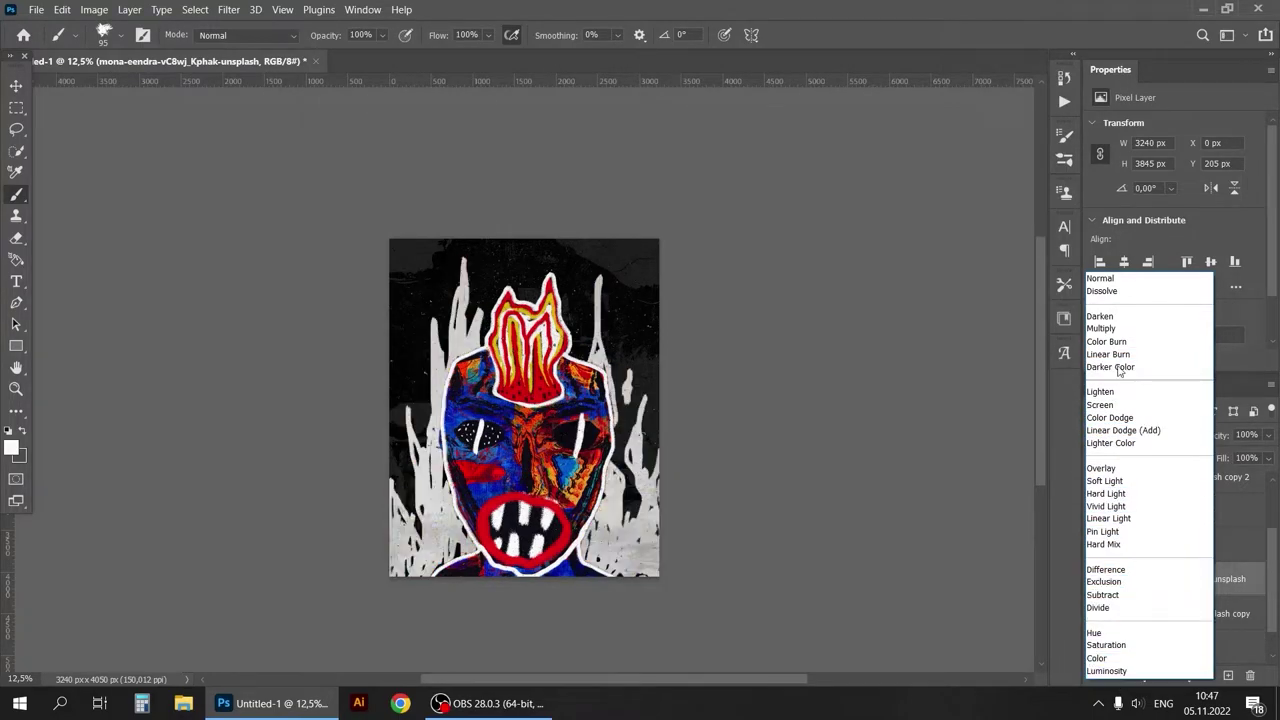
click(1100, 278)
click(229, 10)
click(270, 95)
Blend the texture layer in Vivid Light and apply Hue/Saturation with Hue +20, Saturation +19
click(1120, 49)
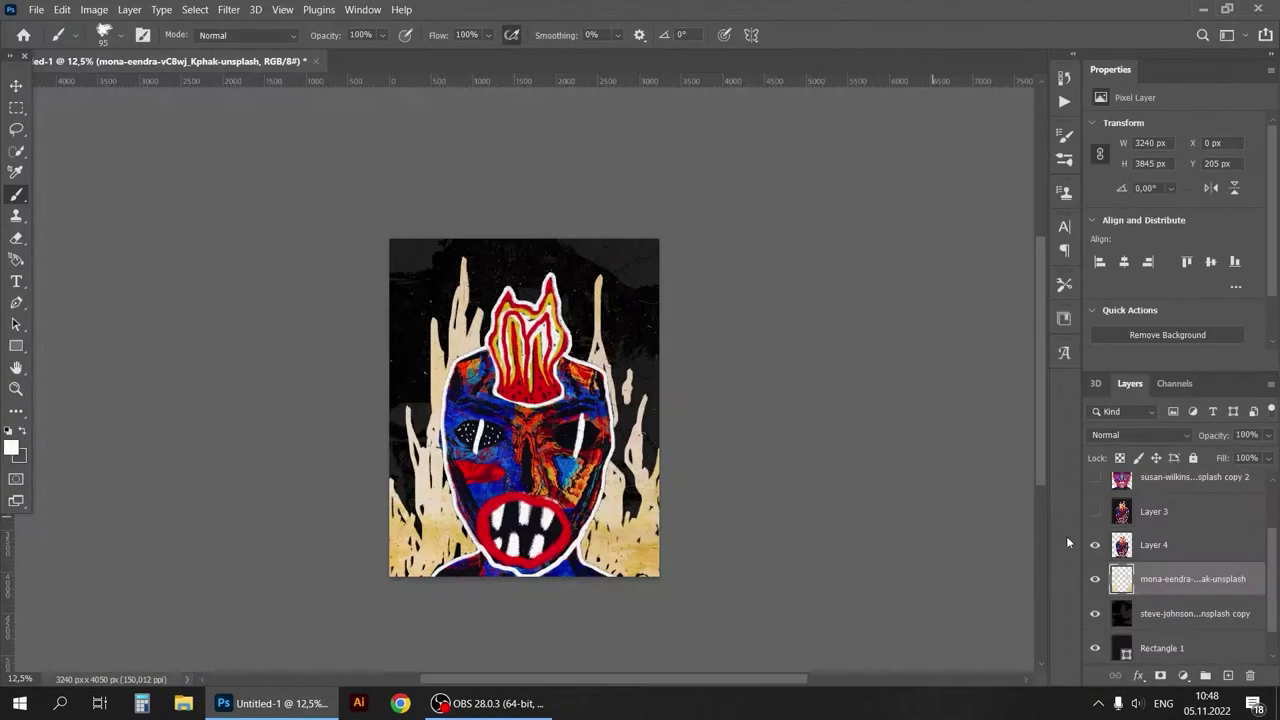
click(1140, 434)
click(1106, 506)
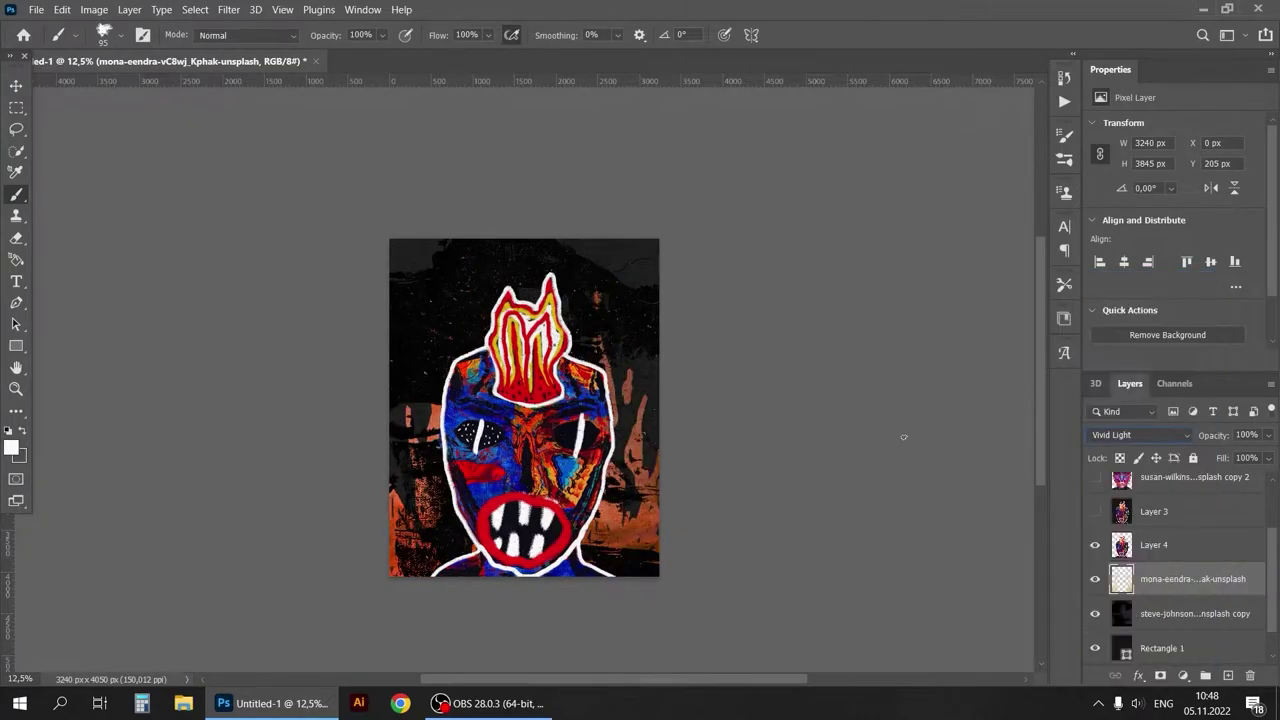
click(94, 9)
click(300, 160)
mouse_move(841, 342)
mouse_down()
mouse_move(828, 344)
mouse_move(909, 344)
mouse_up()
drag(840, 388, 857, 388)
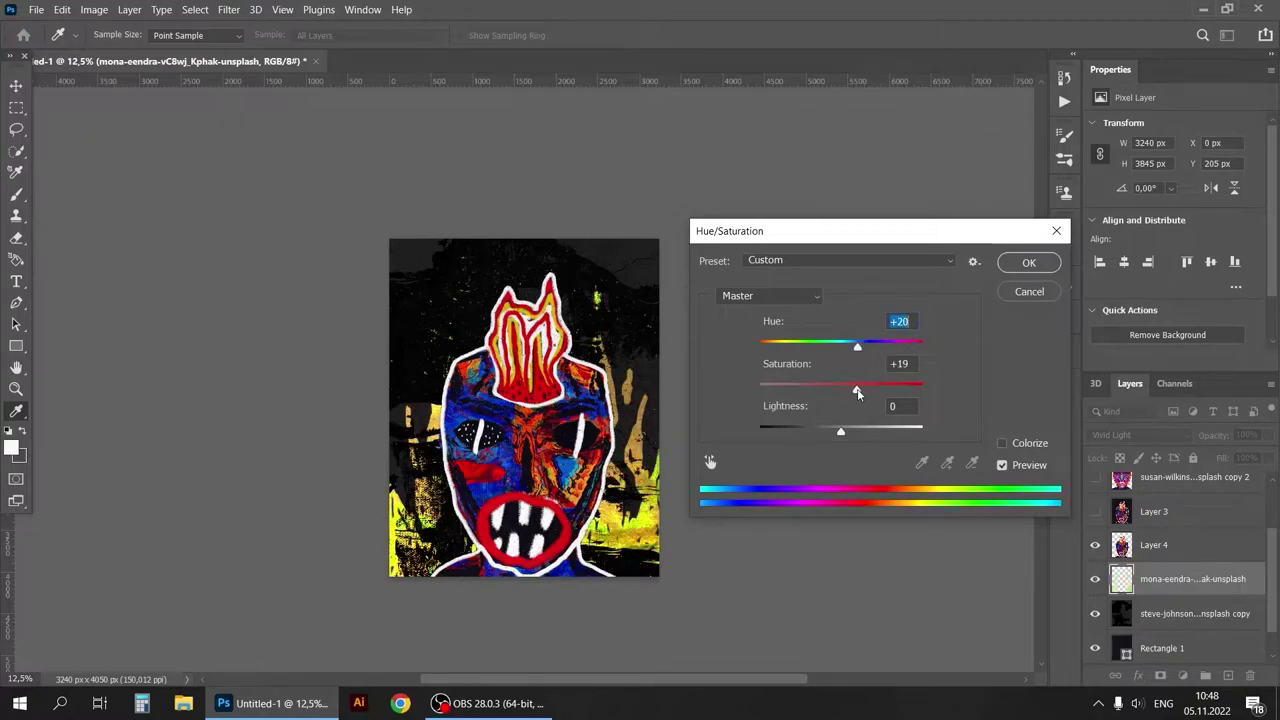
key(Return)
key(b)
key(ctrl+plus)
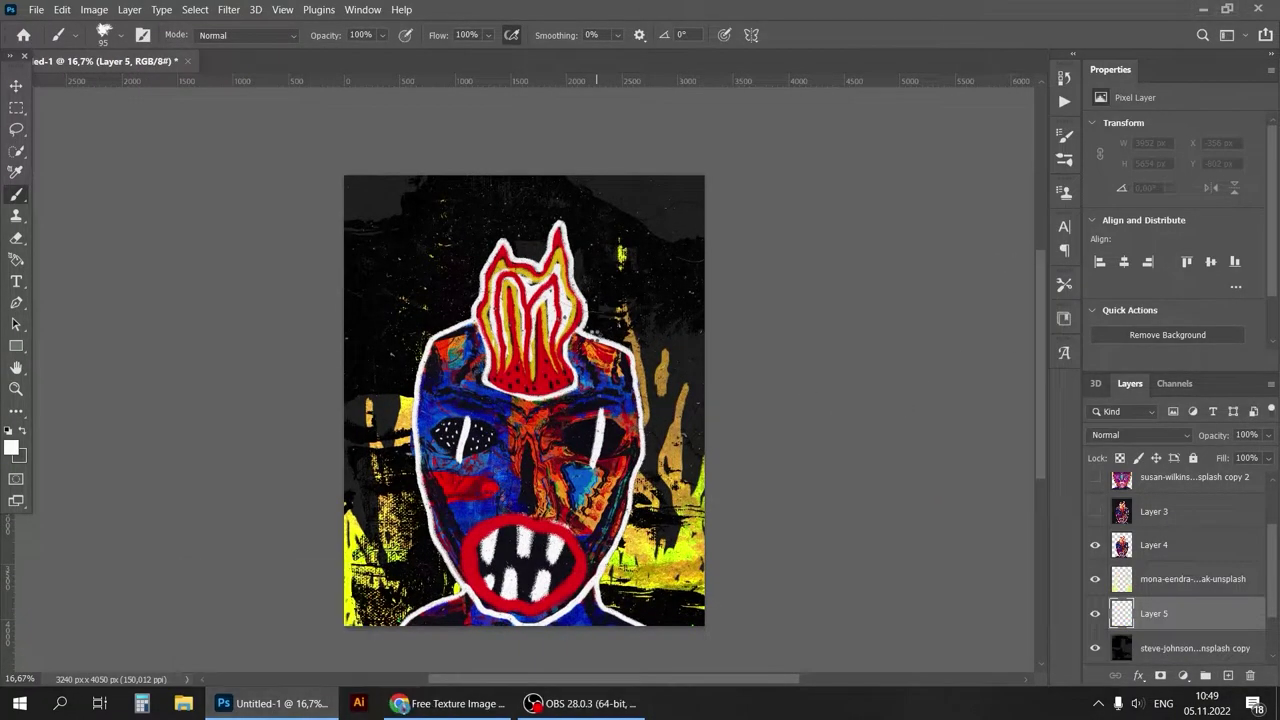
Place the fluid-paint photo, scale it to fill the canvas and rasterize it
drag(1191, 633, 680, 617)
drag(678, 174, 700, 129)
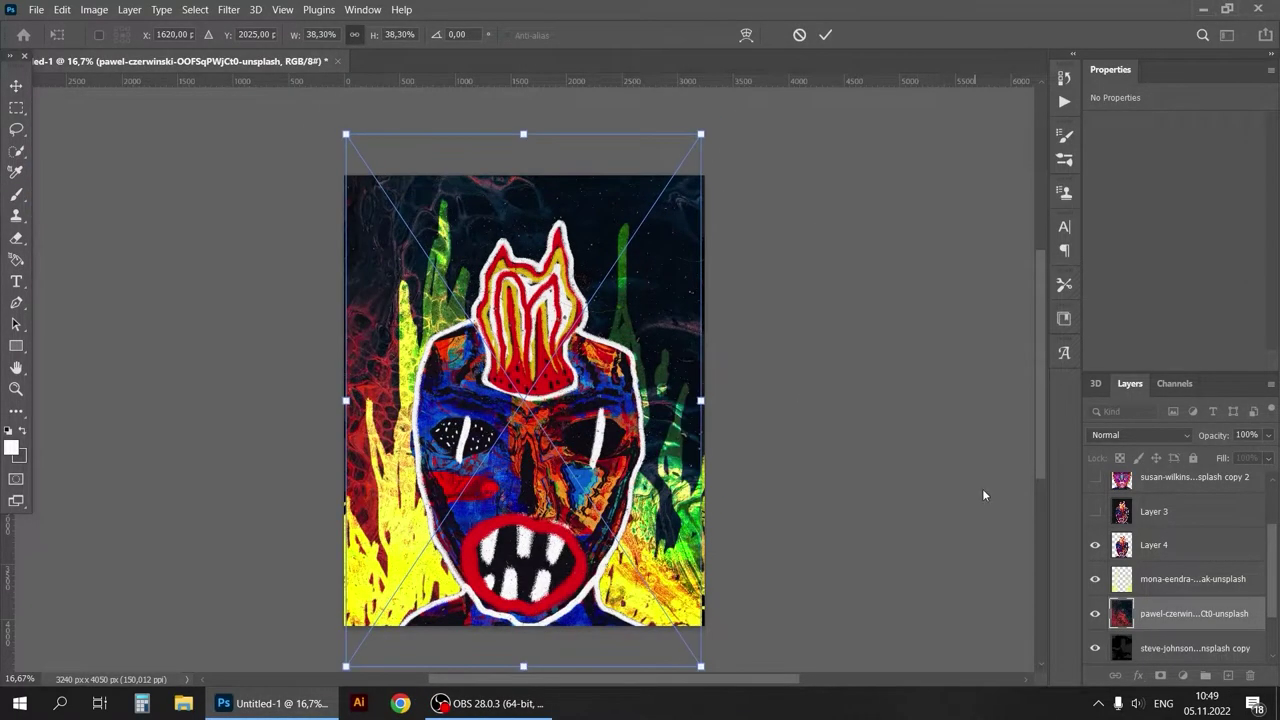
scroll(982, 488, down, 1)
key(Return)
click(15, 108)
right_click(1190, 613)
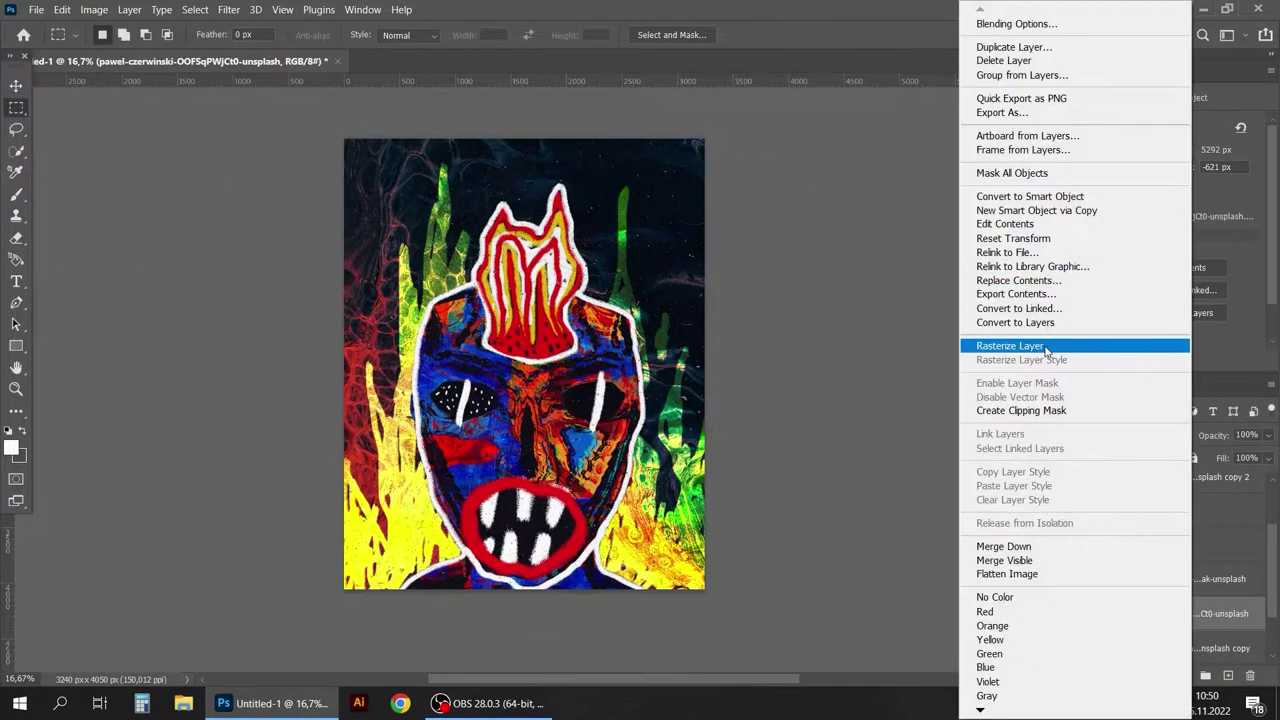
click(1120, 347)
Test blend modes on the fluid-paint photo, including Linear Dodge and Divide
click(1140, 435)
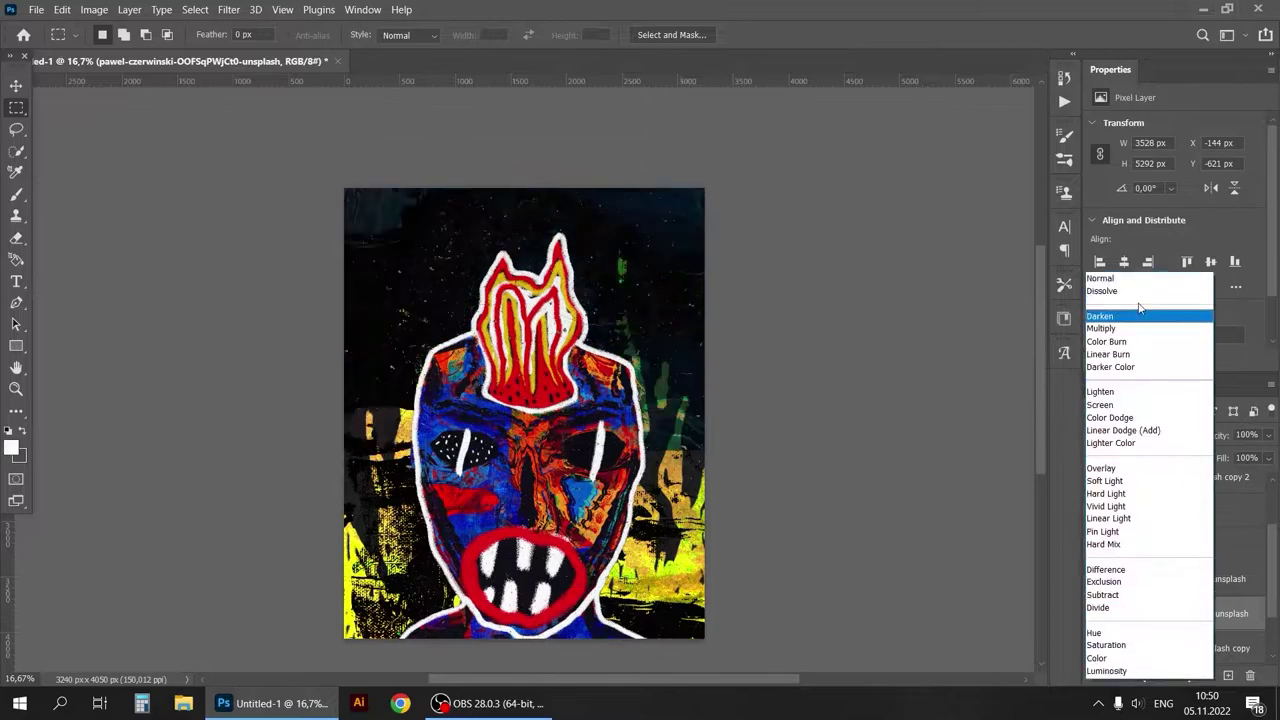
click(1123, 430)
scroll(1160, 560, down, 1)
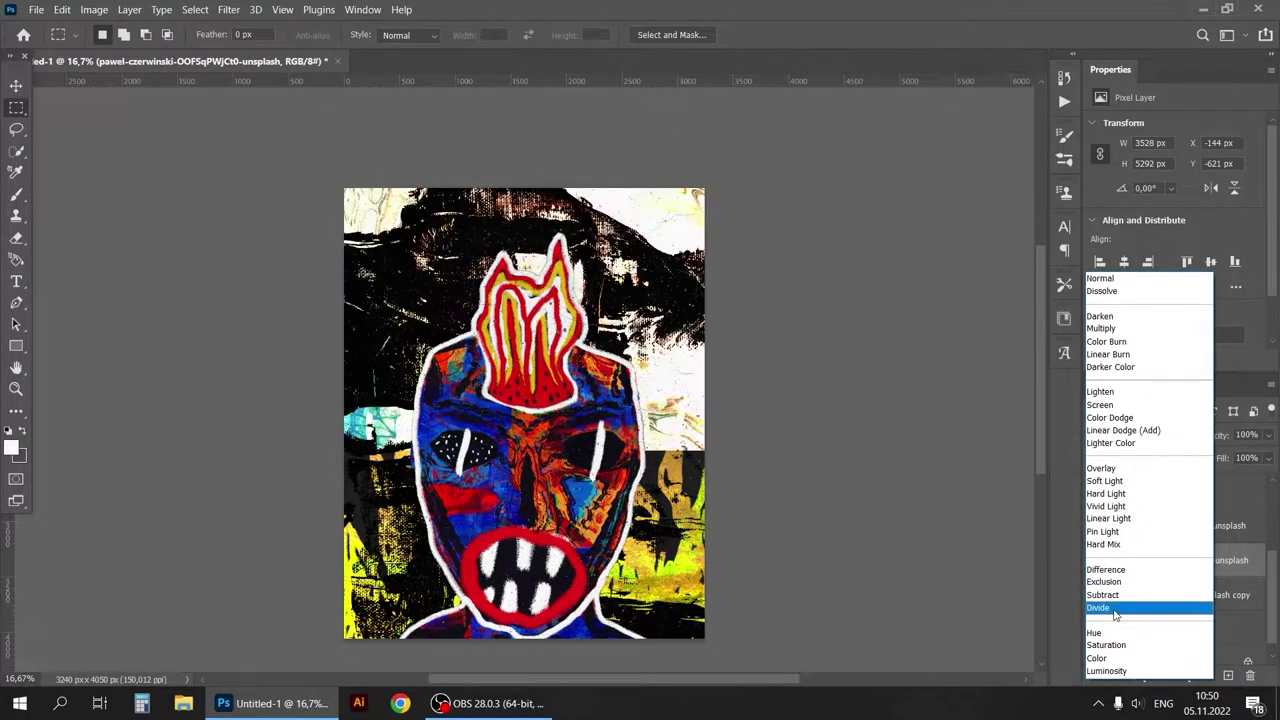
key(Escape)
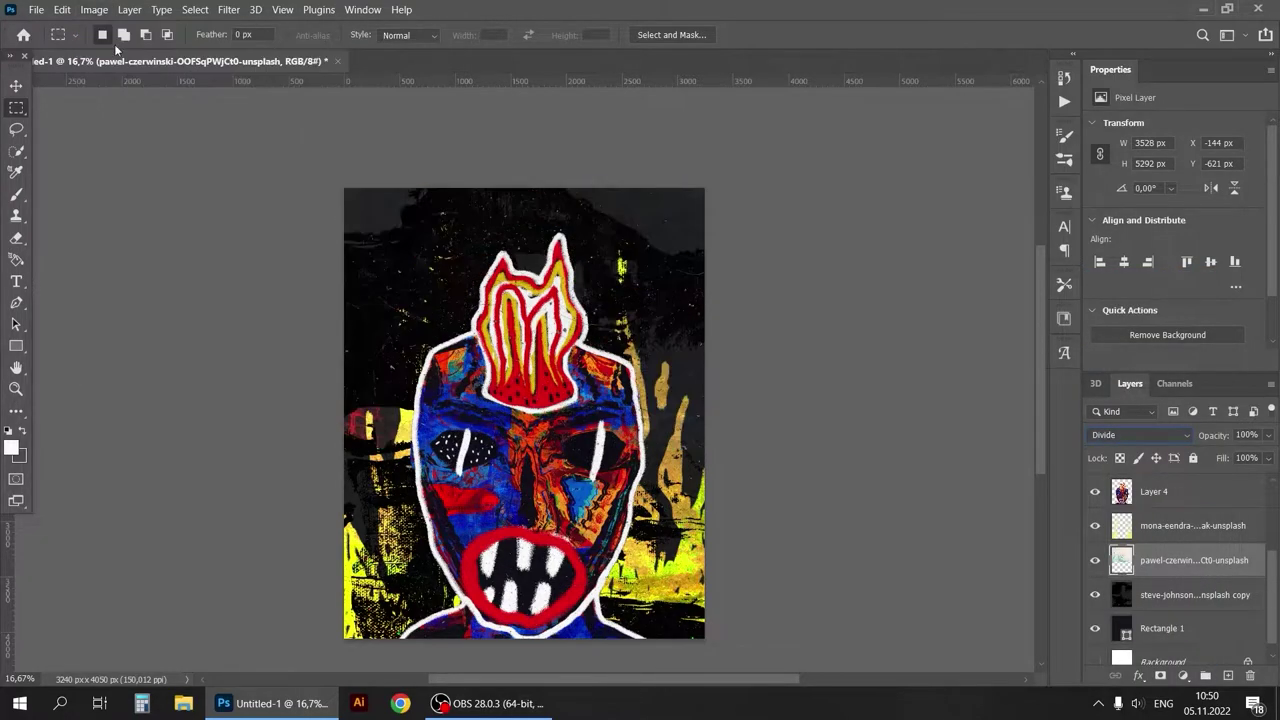
Add a Gradient Overlay layer style using a violet preset from the Purples gradients
double_click(1210, 559)
double_click(1260, 567)
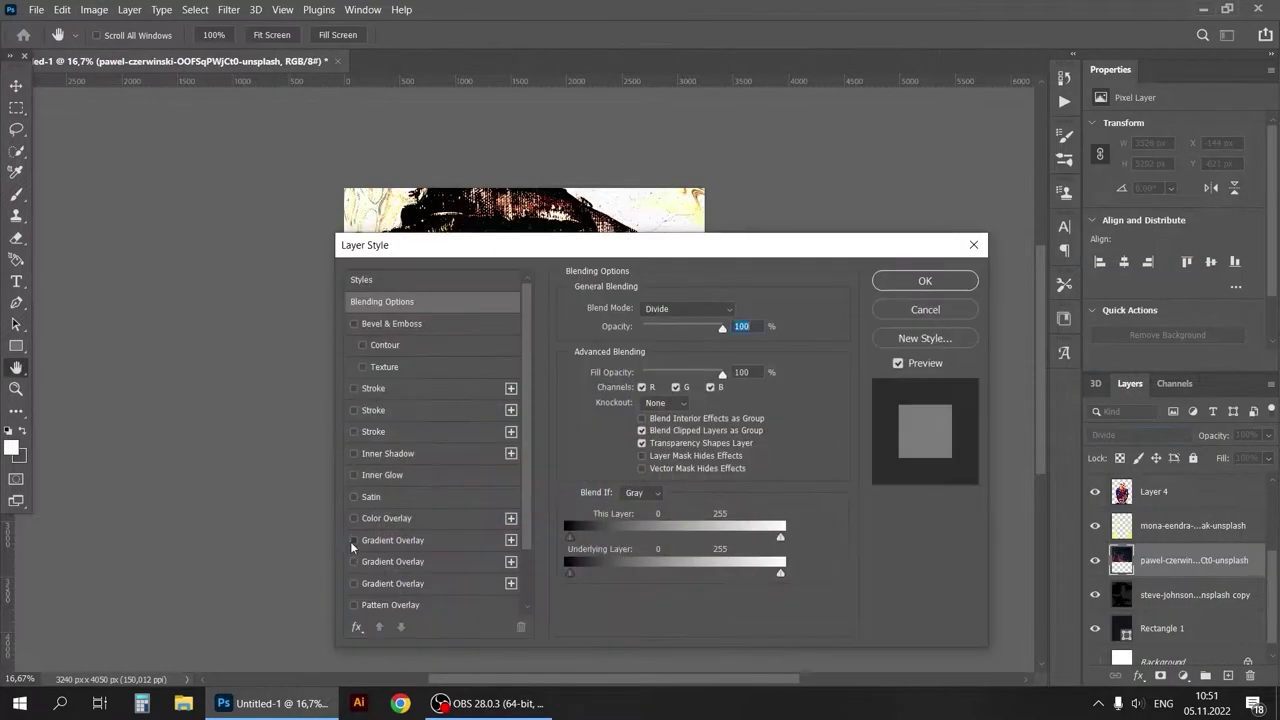
click(386, 537)
drag(571, 246, 977, 167)
click(1100, 270)
click(724, 315)
click(793, 340)
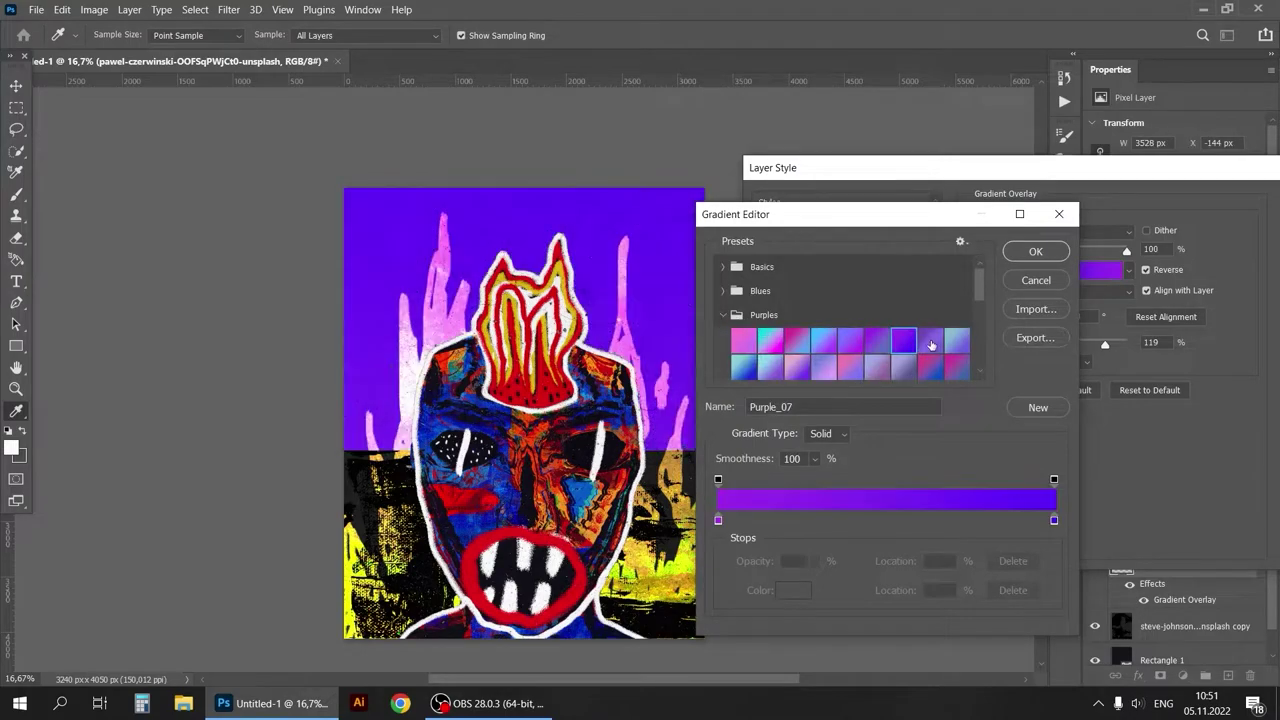
key(Return)
key(Return)
key(m)
Review the blend modes again, then select the mask face on Layer 4
click(1140, 434)
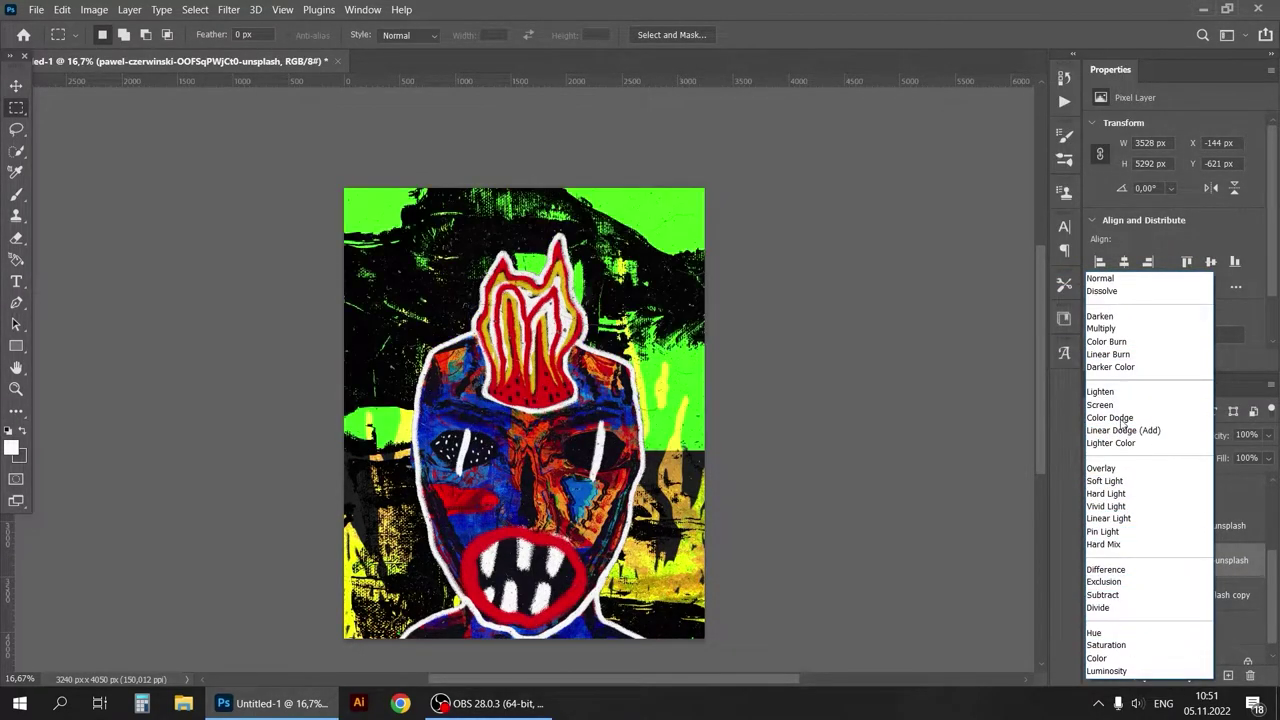
click(1272, 648)
scroll(1180, 560, up, 3)
click(1180, 600)
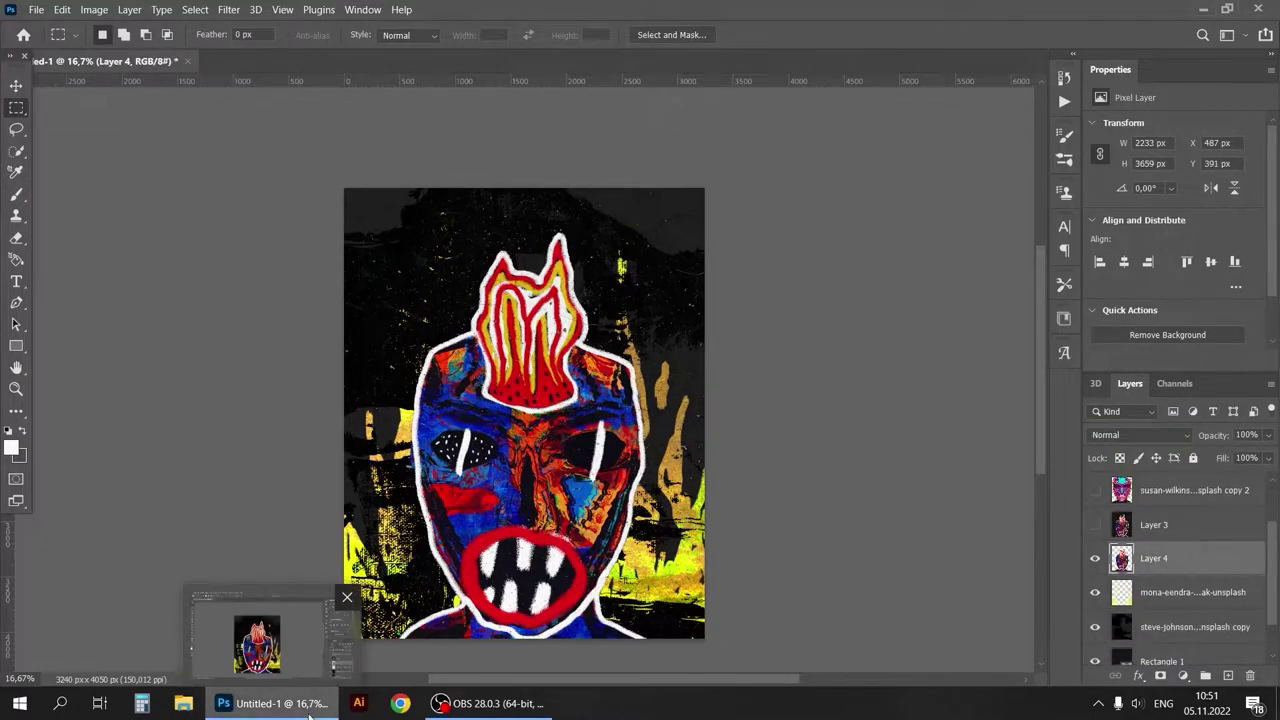
click(1094, 567)
scroll(1180, 580, down, 5)
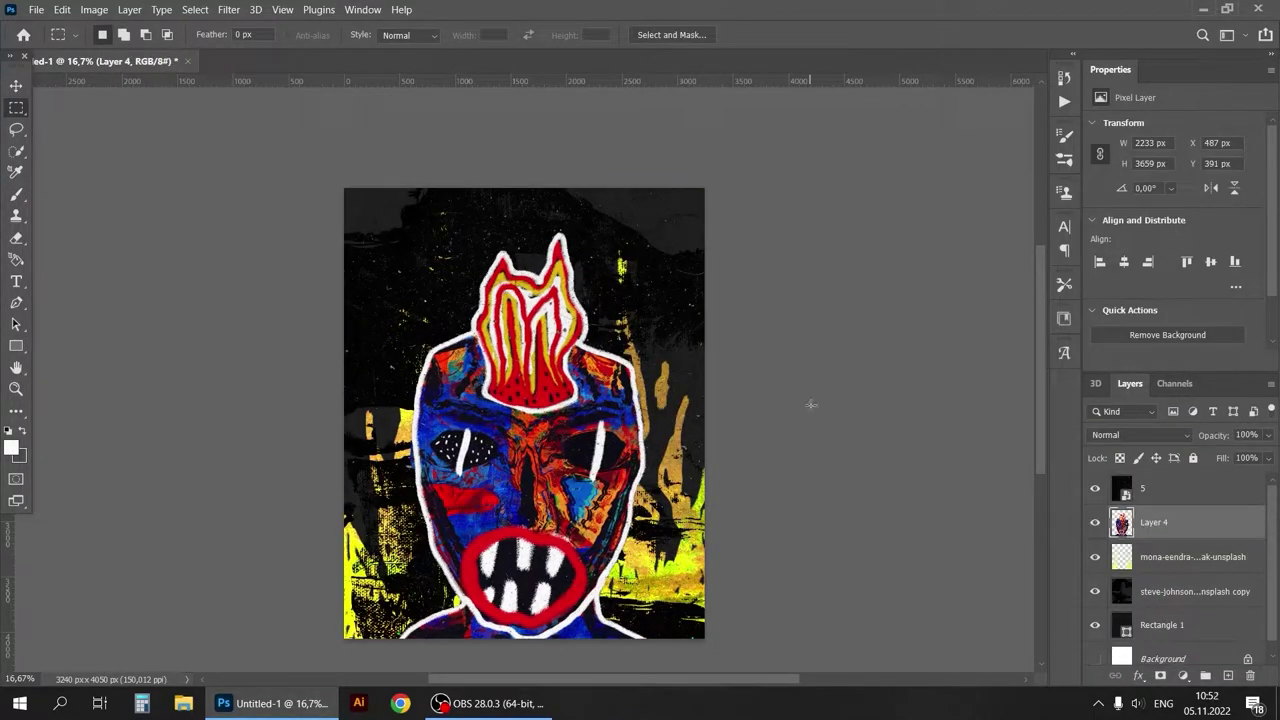
Apply the Texturizer filter with Canvas texture to the mask face on Layer 4
click(229, 9)
click(260, 94)
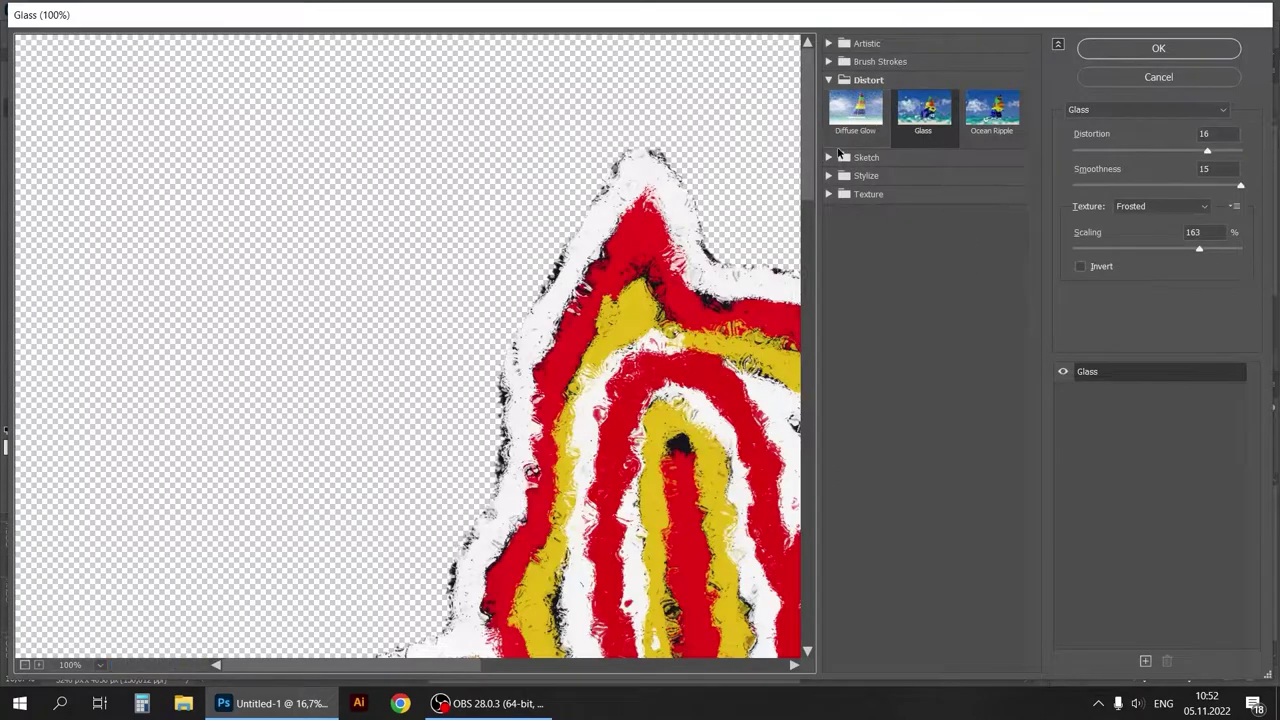
click(829, 194)
click(991, 285)
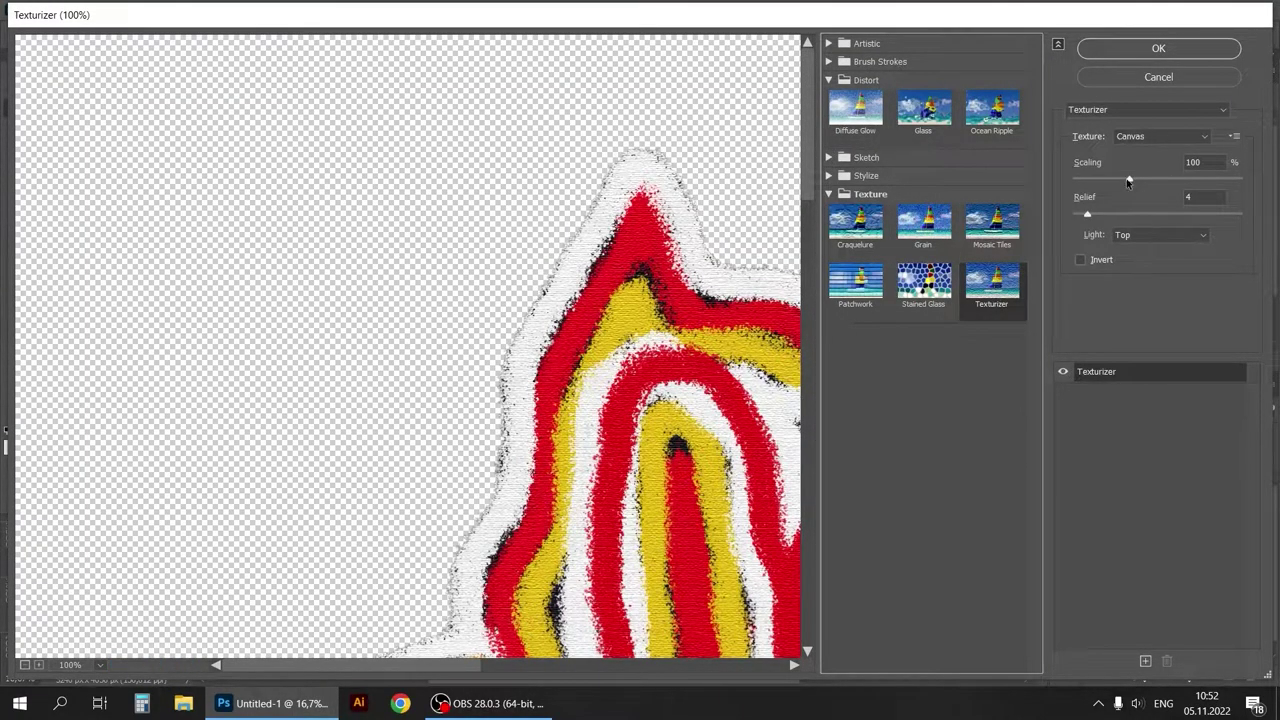
drag(1128, 181, 1142, 179)
click(1158, 48)
key(ctrl+plus)
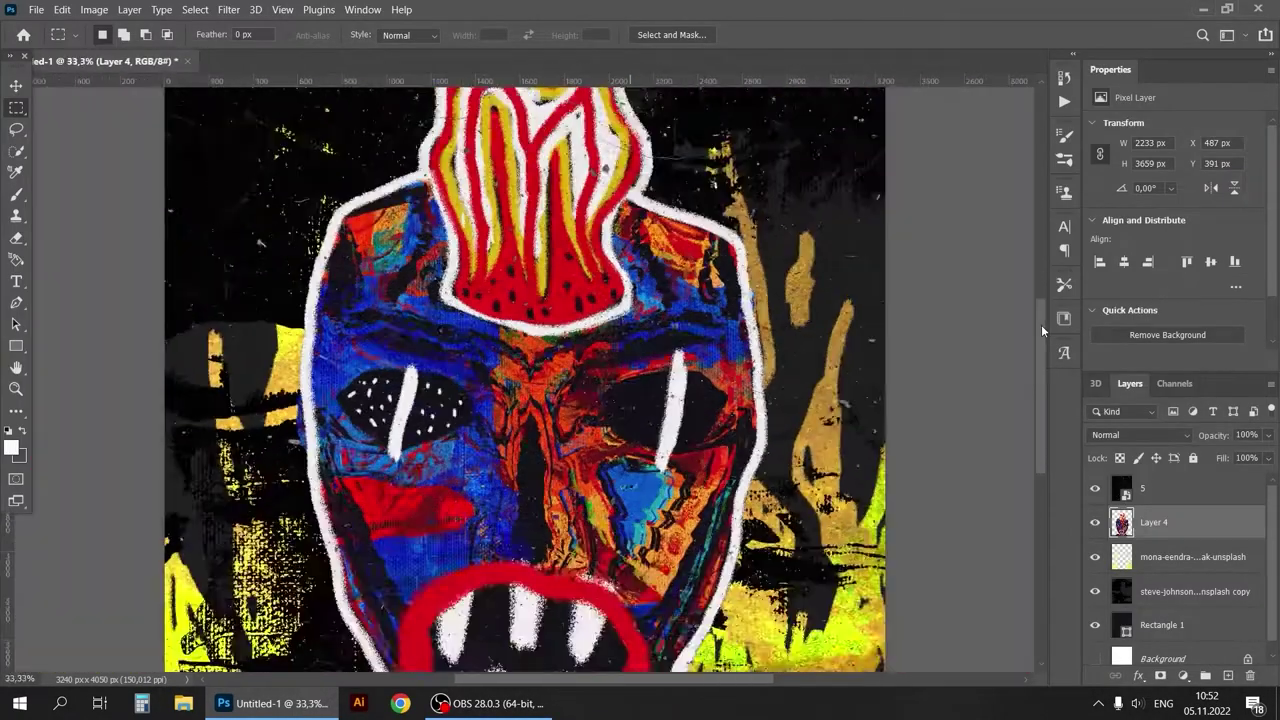
key(ctrl+minus)
click(1115, 565)
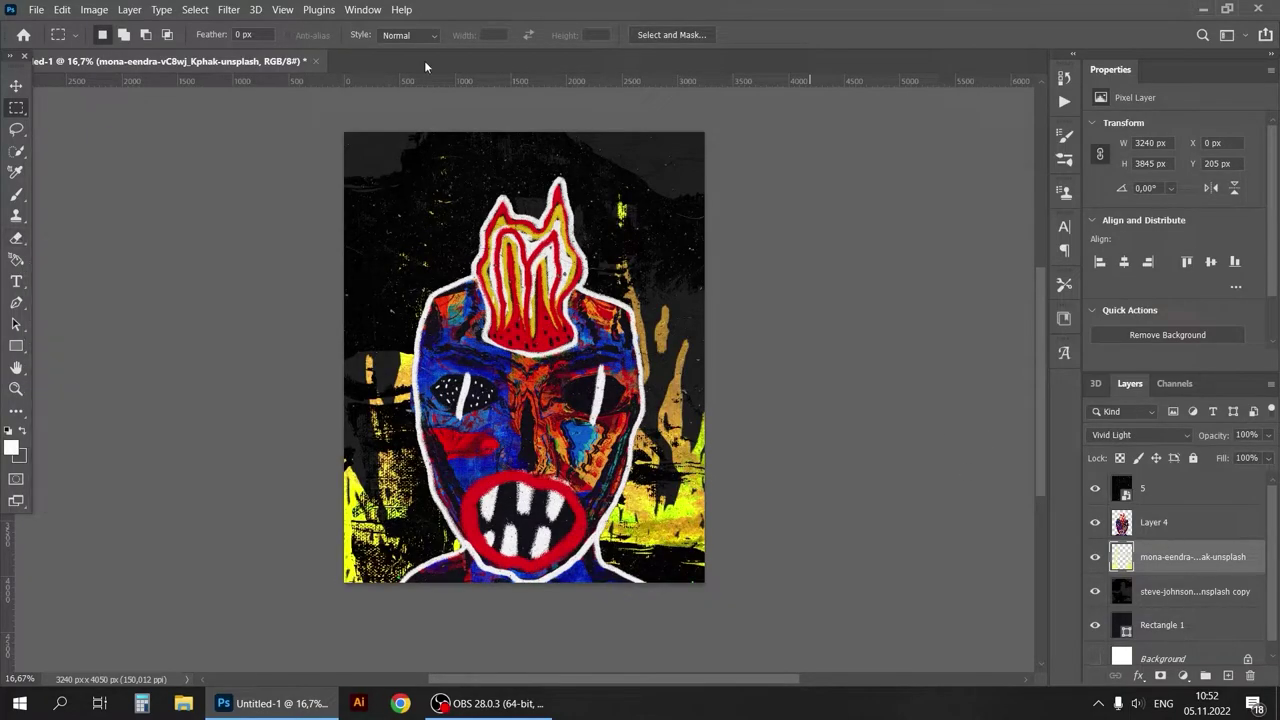
Preview the Stylize Wind filter and cancel it without applying
click(228, 9)
click(460, 437)
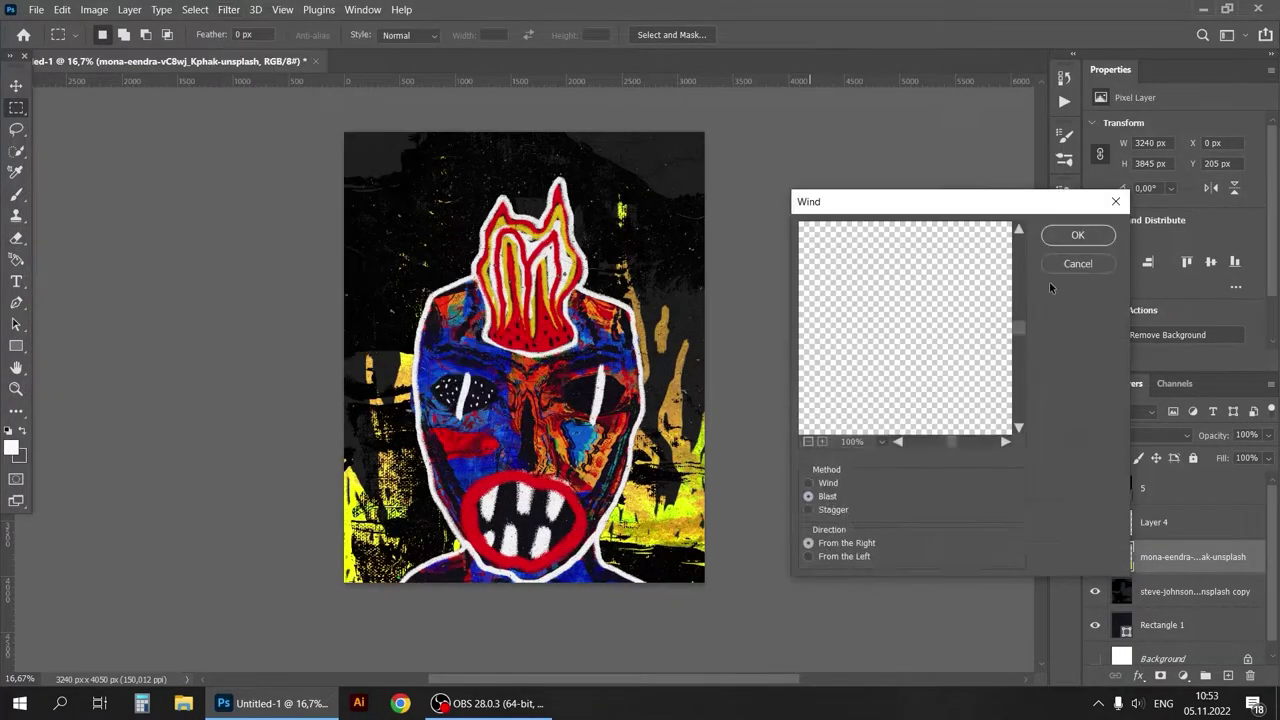
click(1078, 263)
key(e)
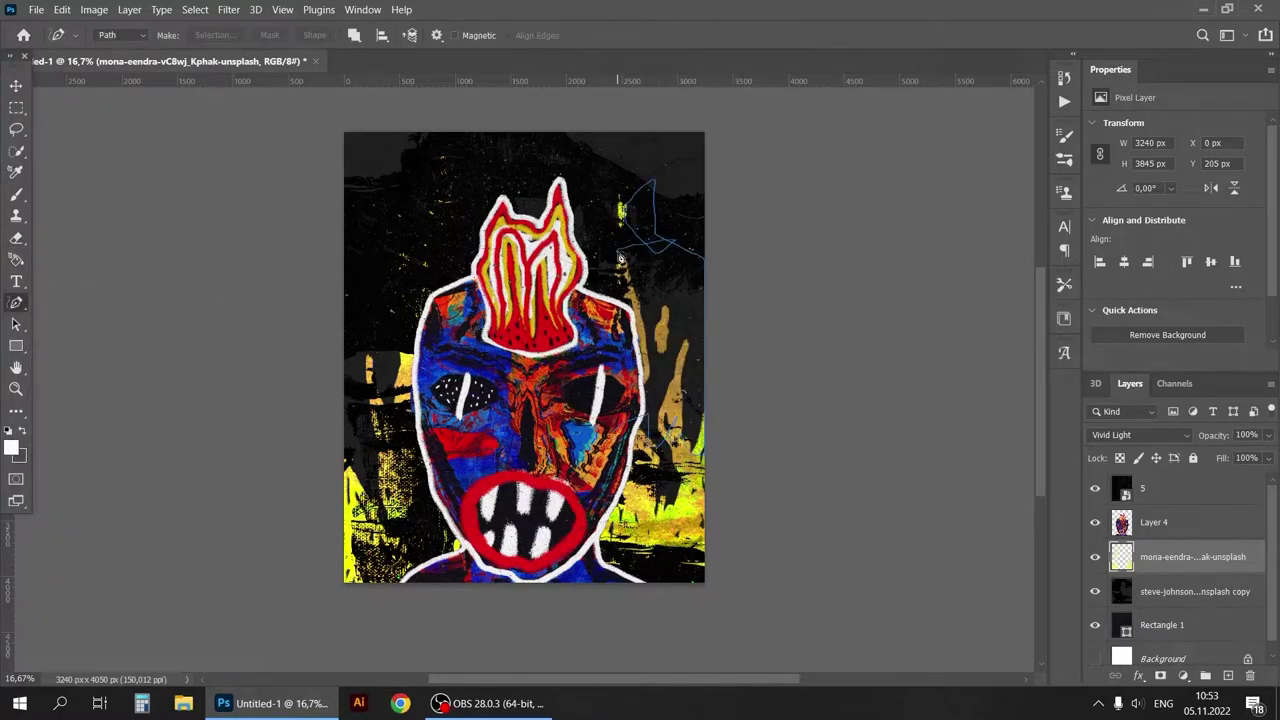
Turn the drawn paths into selections to clear the upper grunge, keeping Normal blending
right_click(676, 337)
click(720, 140)
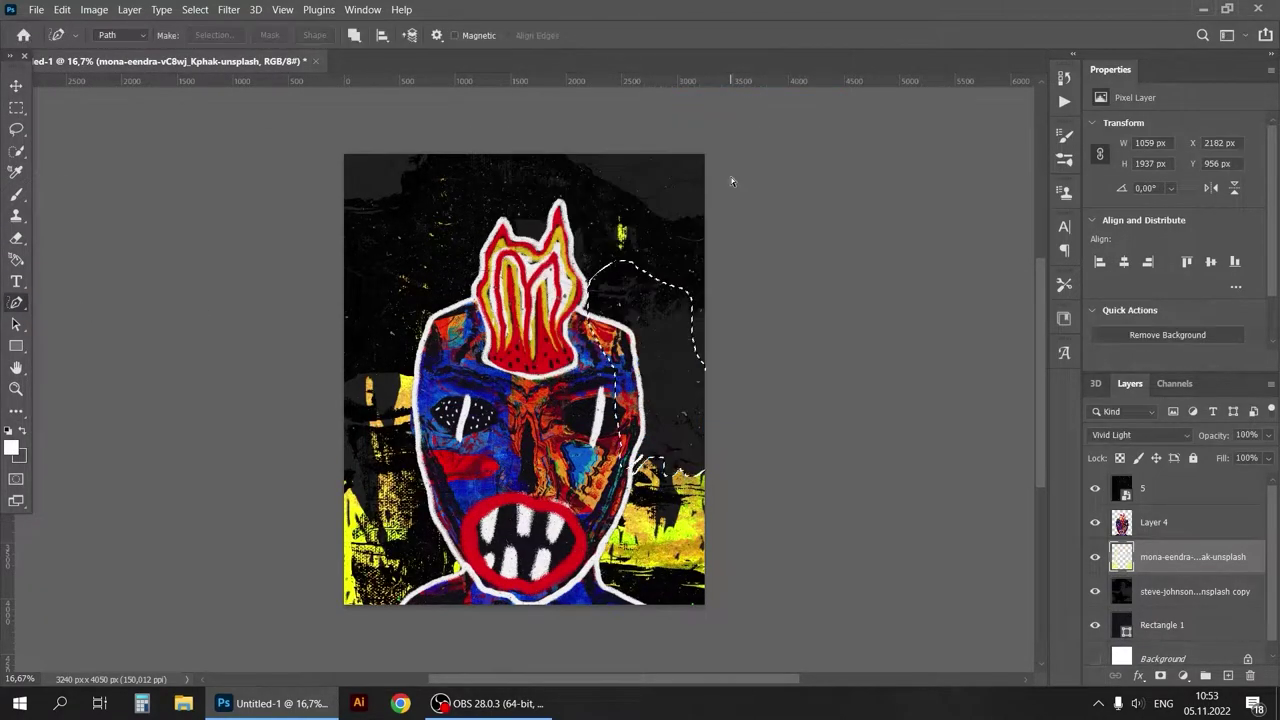
right_click(390, 422)
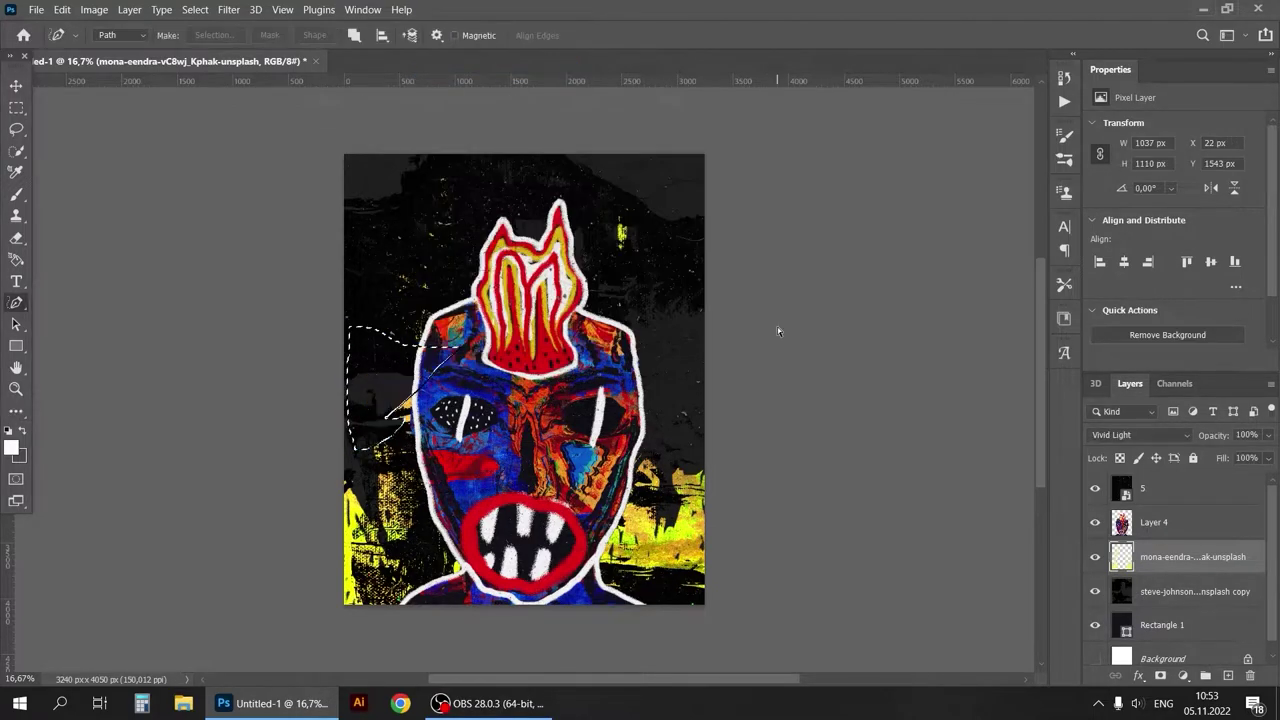
scroll(397, 440, up, 1)
right_click(415, 451)
click(465, 93)
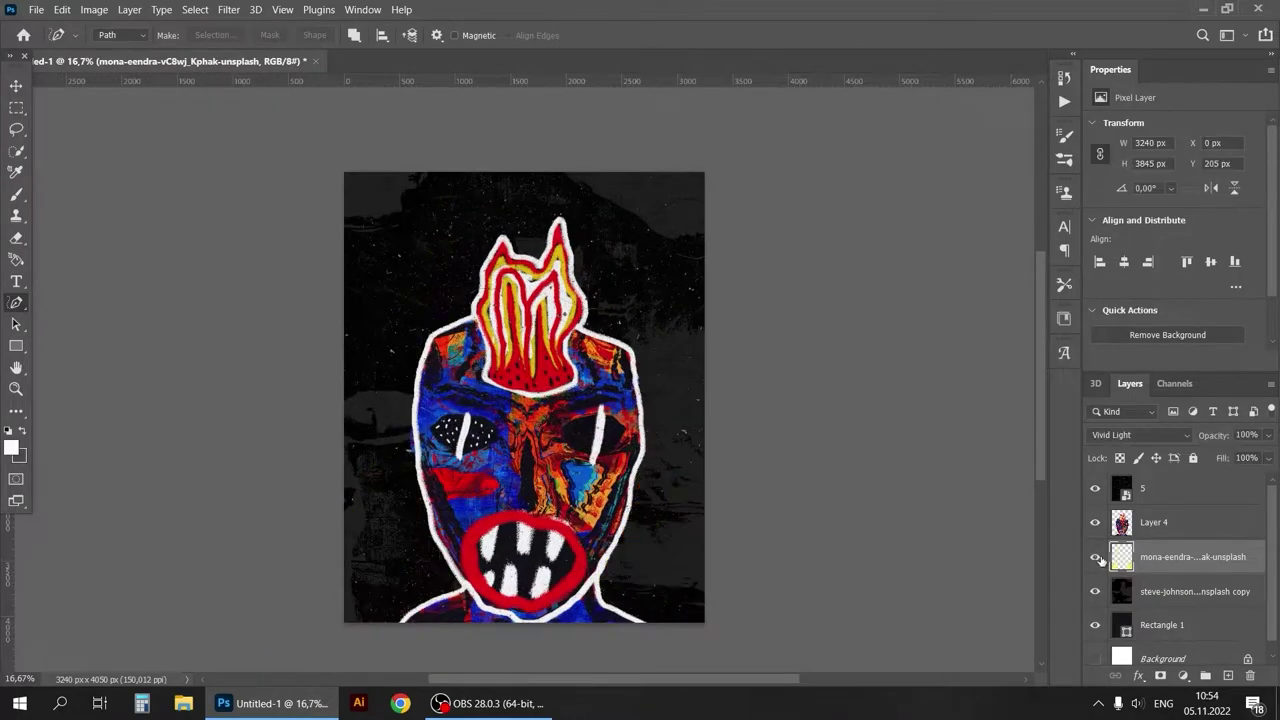
click(1140, 435)
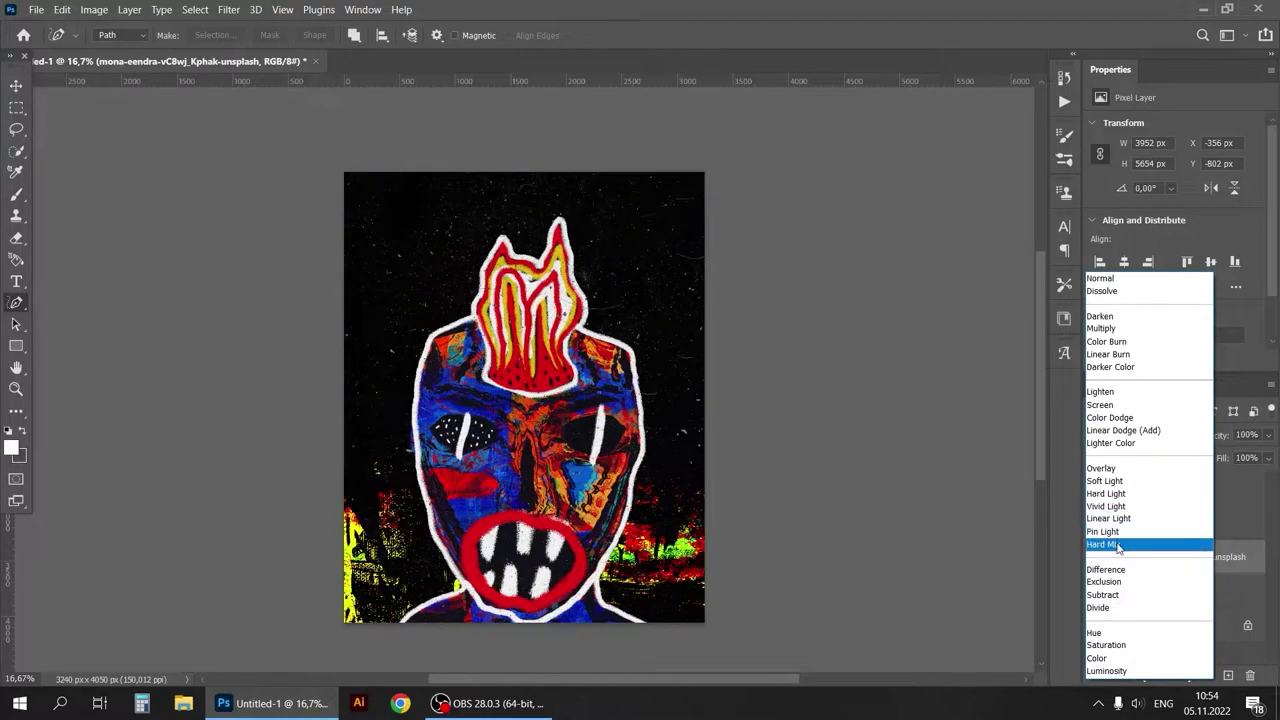
click(1113, 418)
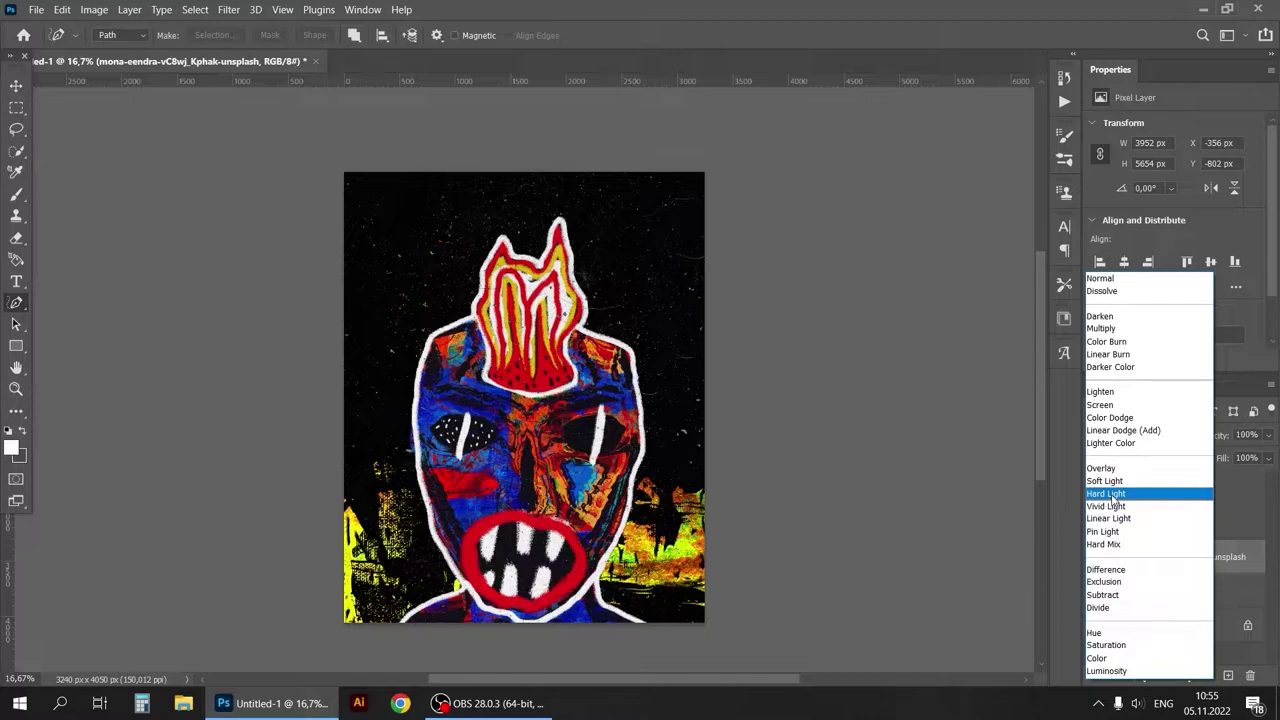
click(1105, 278)
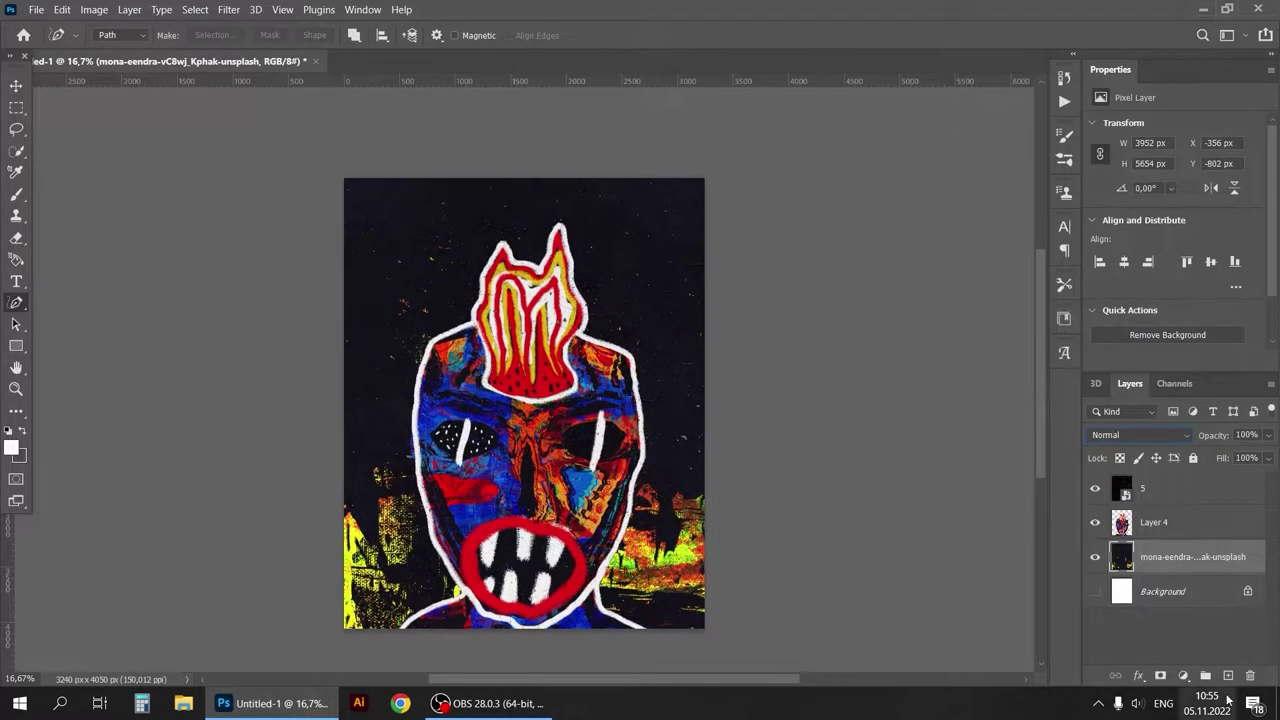
Add an empty layer and duplicate the mask face to resize it
click(1228, 676)
click(1160, 522)
key(ctrl+j)
key(ctrl+t)
Discard the duplicate face and paint a white figure on a new layer at the right edge
mouse_move(451, 374)
mouse_down()
mouse_move(704, 428)
mouse_move(860, 380)
mouse_up()
key(Escape)
key(Delete)
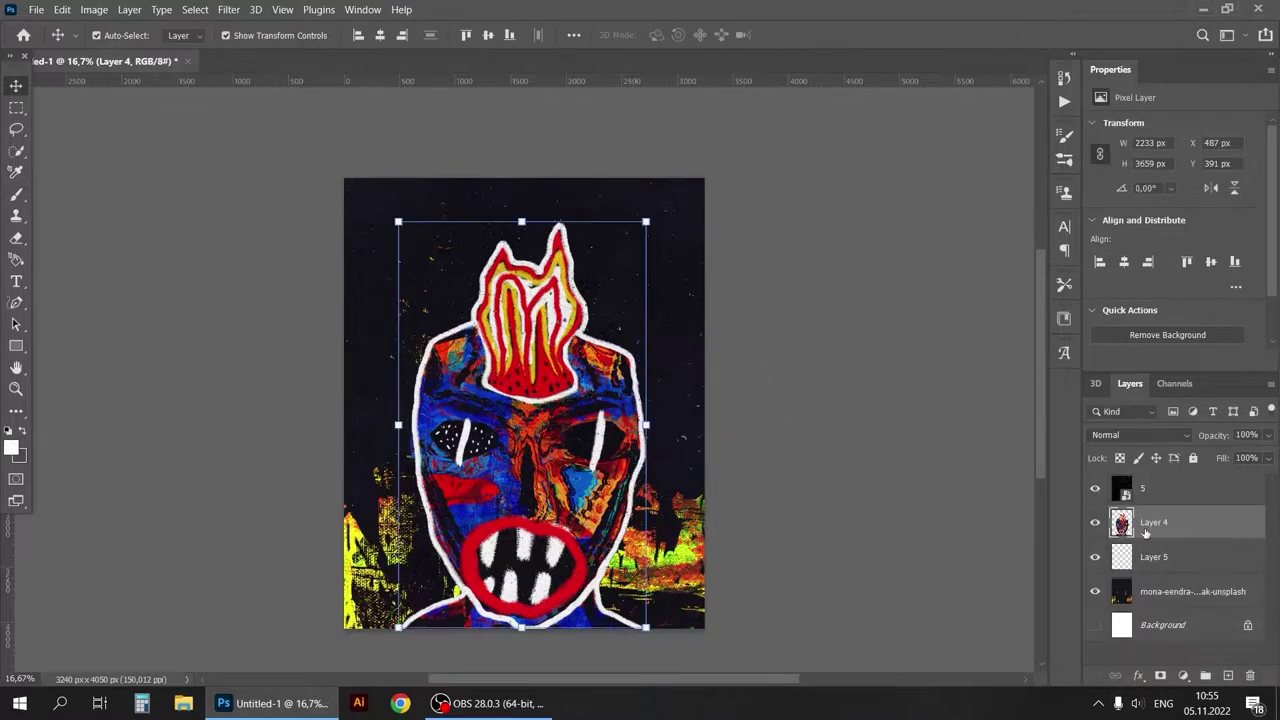
key(ctrl+shift+alt+n)
drag(694, 432, 697, 412)
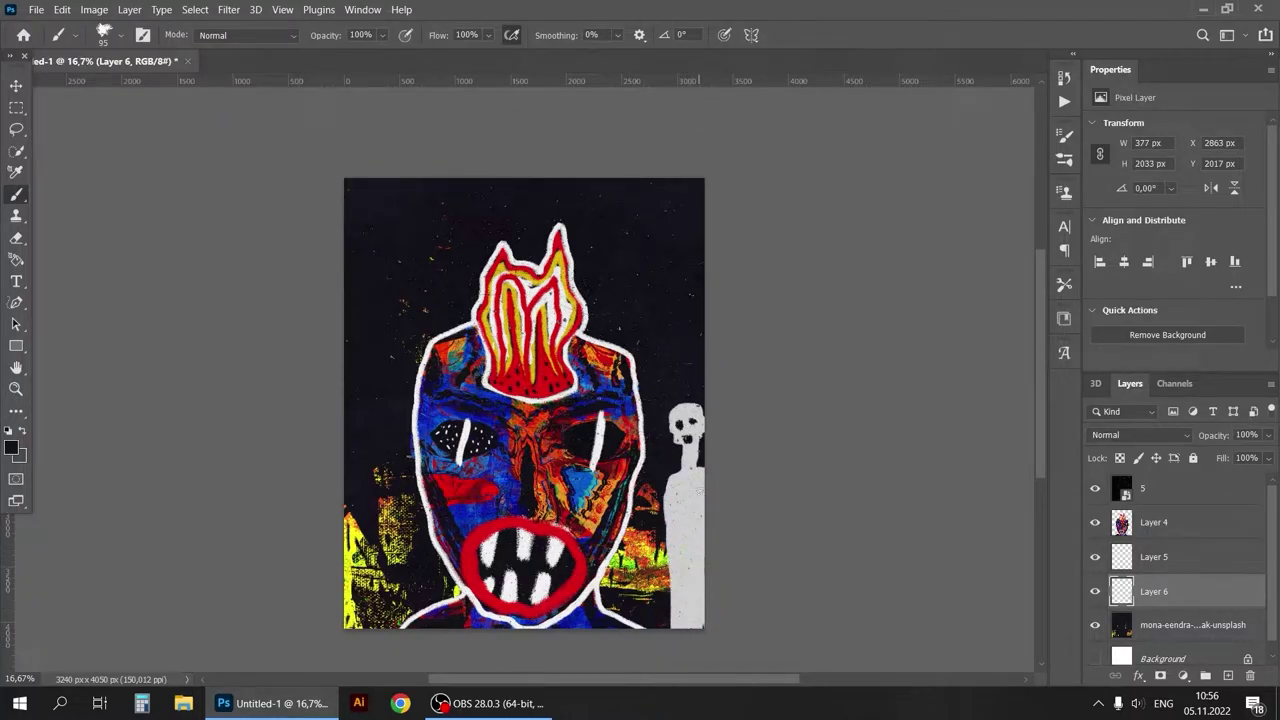
Set the brush to 55 px, place Layer 5 beneath Layer 6, and paint yellow above the skeleton's head
click(103, 31)
text(55)
key(Return)
key(v)
click(1095, 557)
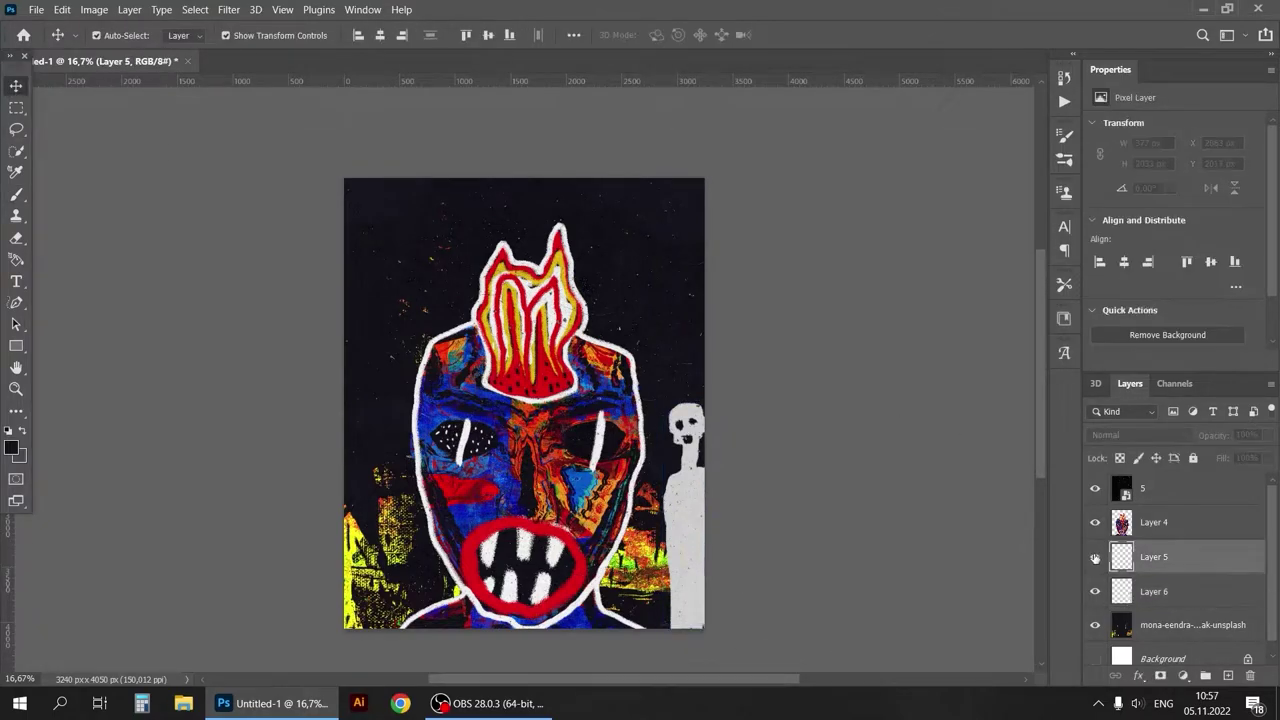
drag(1095, 557, 1120, 607)
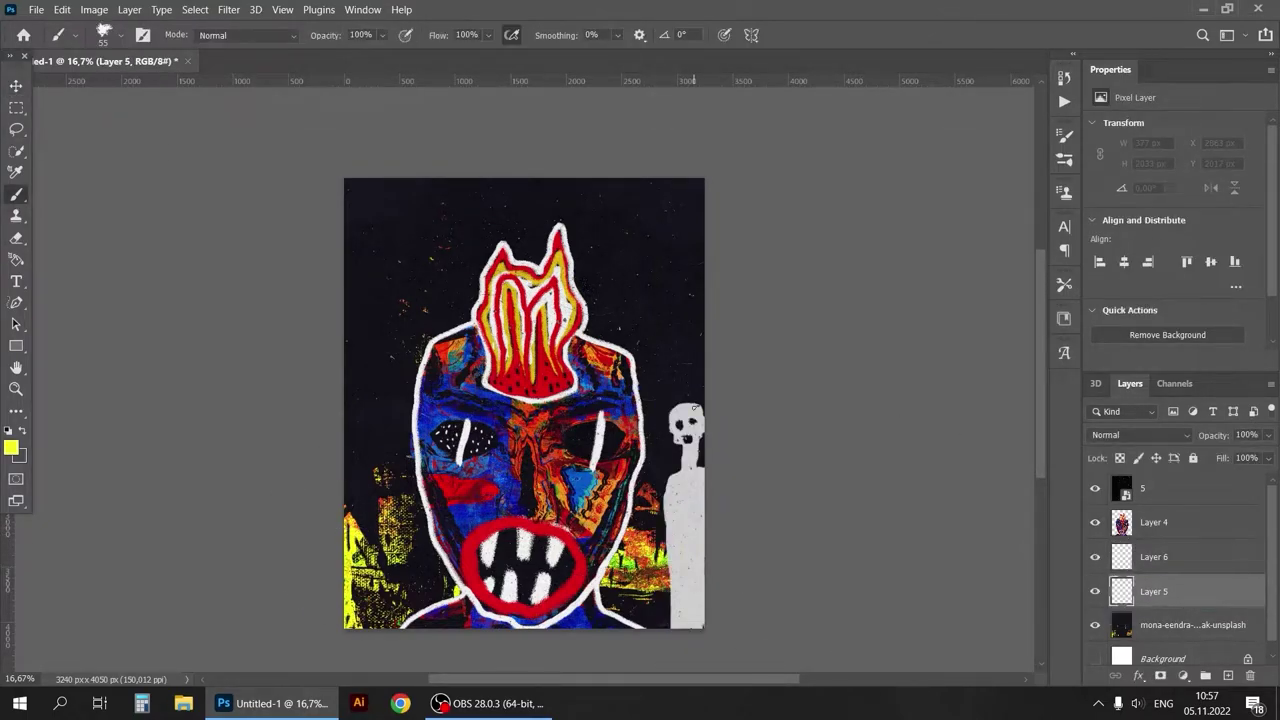
click(103, 31)
drag(160, 89, 240, 97)
drag(676, 402, 706, 404)
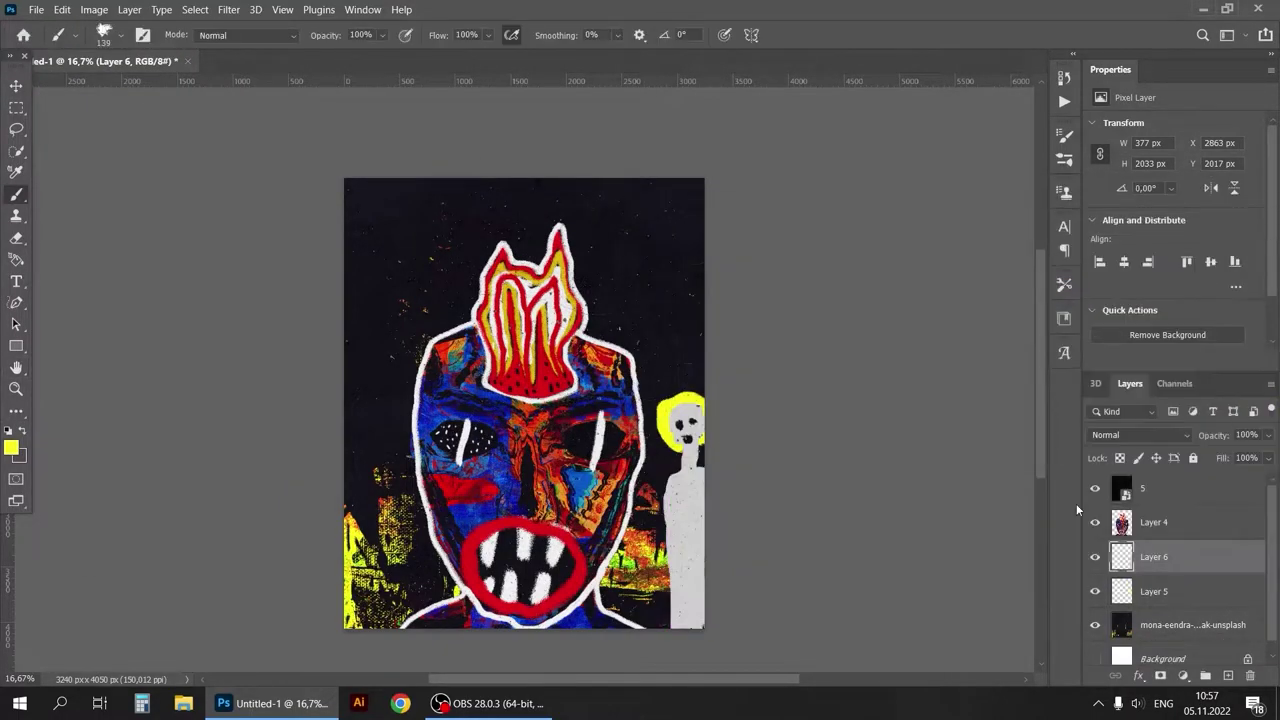
Hide Layer 5 and brighten the skeleton on Layer 6 with Brightness/Contrast
click(1095, 557)
click(1154, 591)
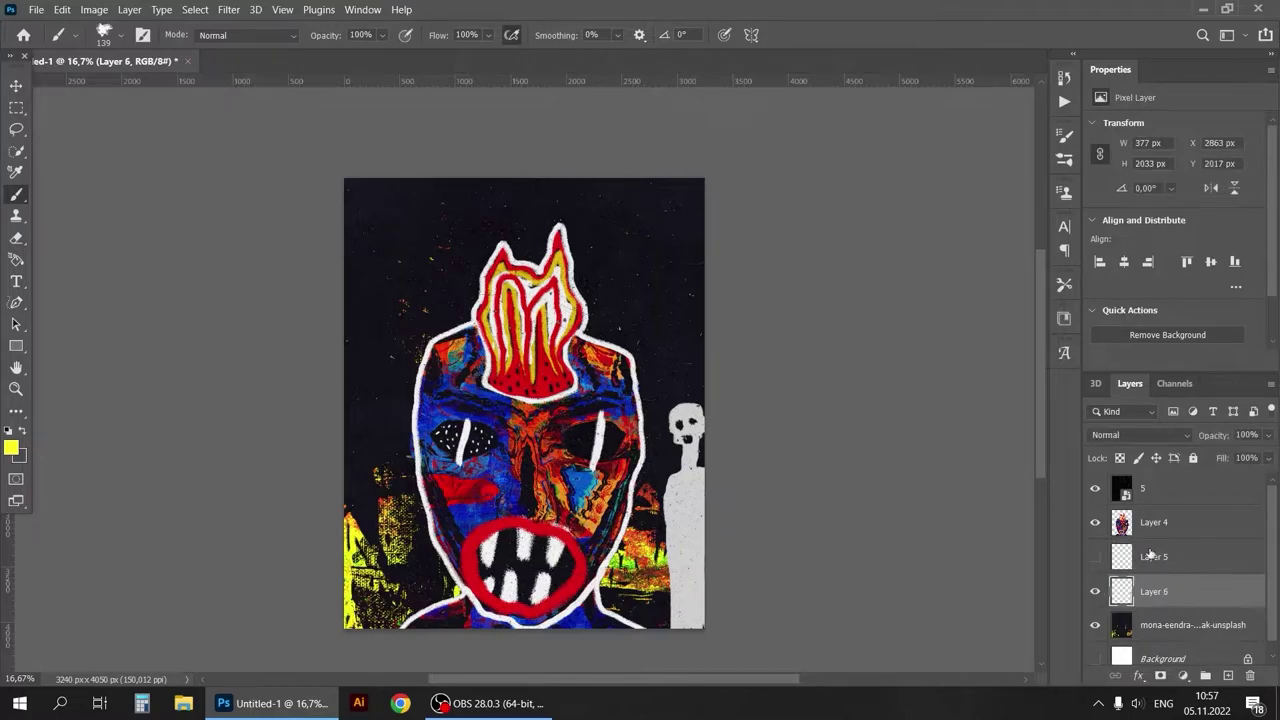
click(94, 9)
click(129, 43)
click(1014, 411)
scroll(1026, 392, down, 2)
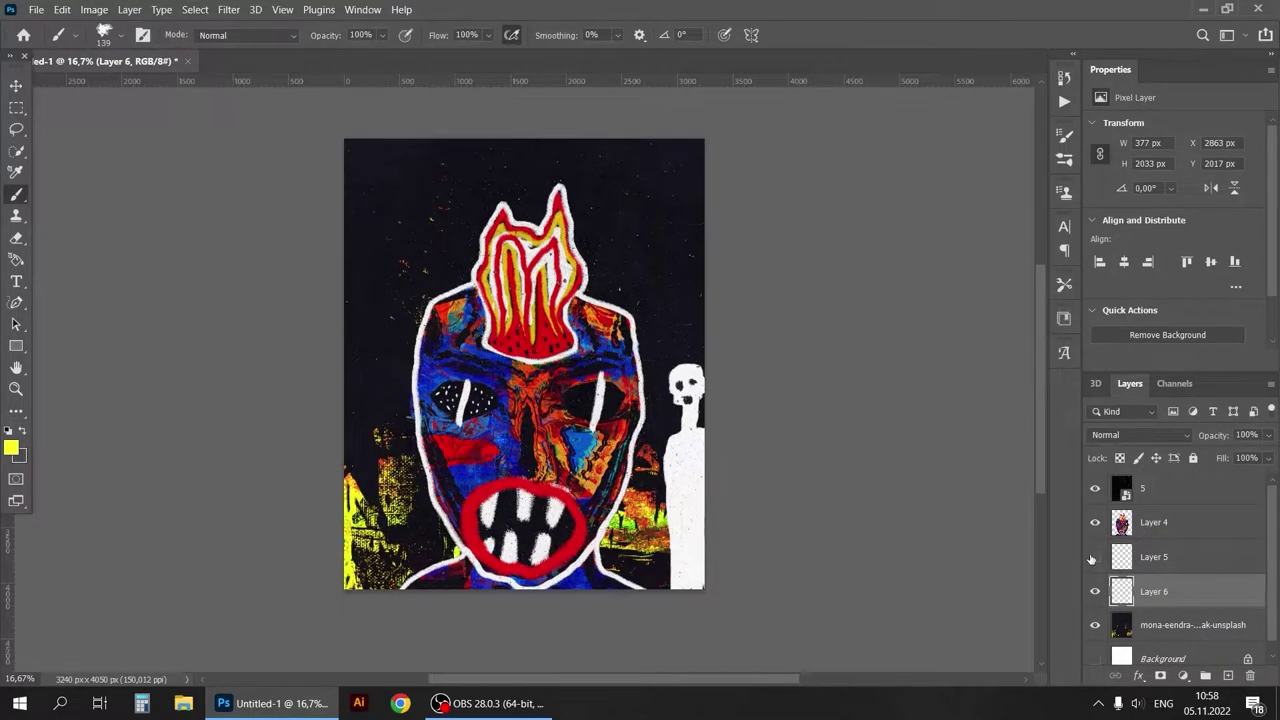
Paint a yellow glow around the skull with a 417 px brush and add Layer 7
click(121, 35)
drag(160, 92, 185, 92)
key(Return)
drag(675, 380, 685, 390)
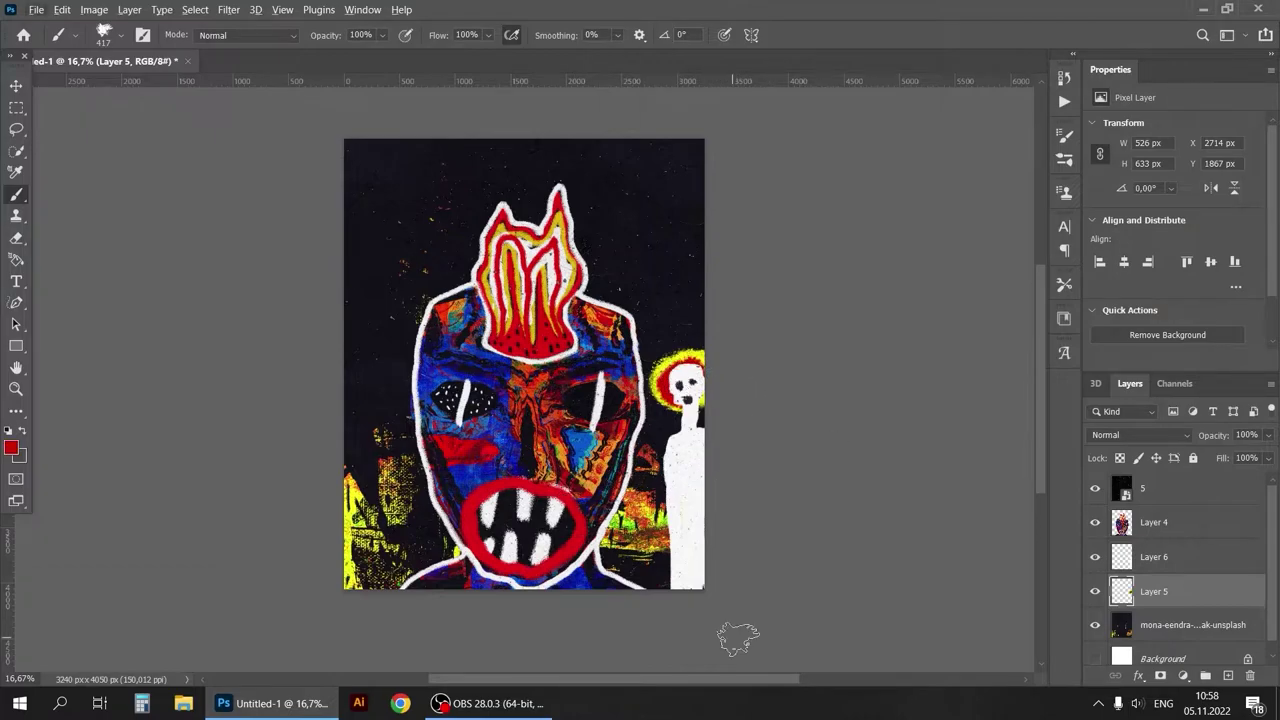
key(ctrl+shift+alt+n)
Shrink the brush to 99 px and paint a yellow glow around the small skull on Layer 8
key(bracketleft)
key(bracketleft)
key(bracketleft)
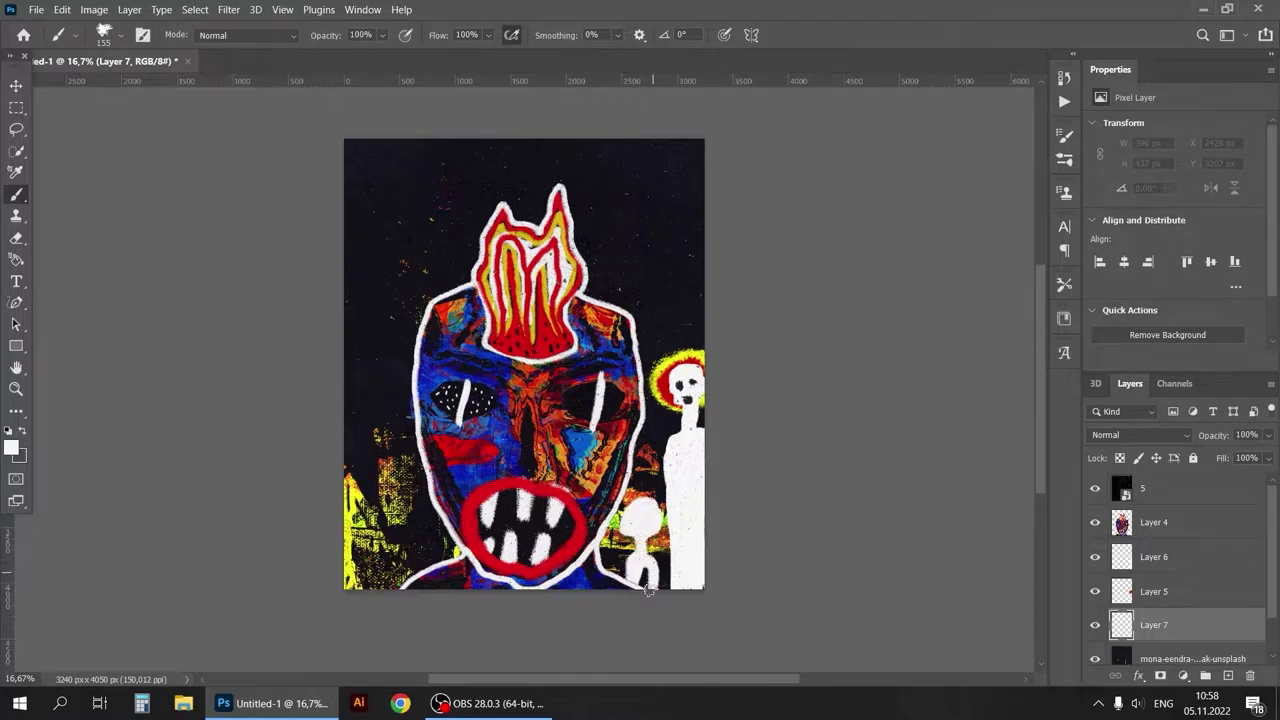
key(bracketleft)
key(bracketleft)
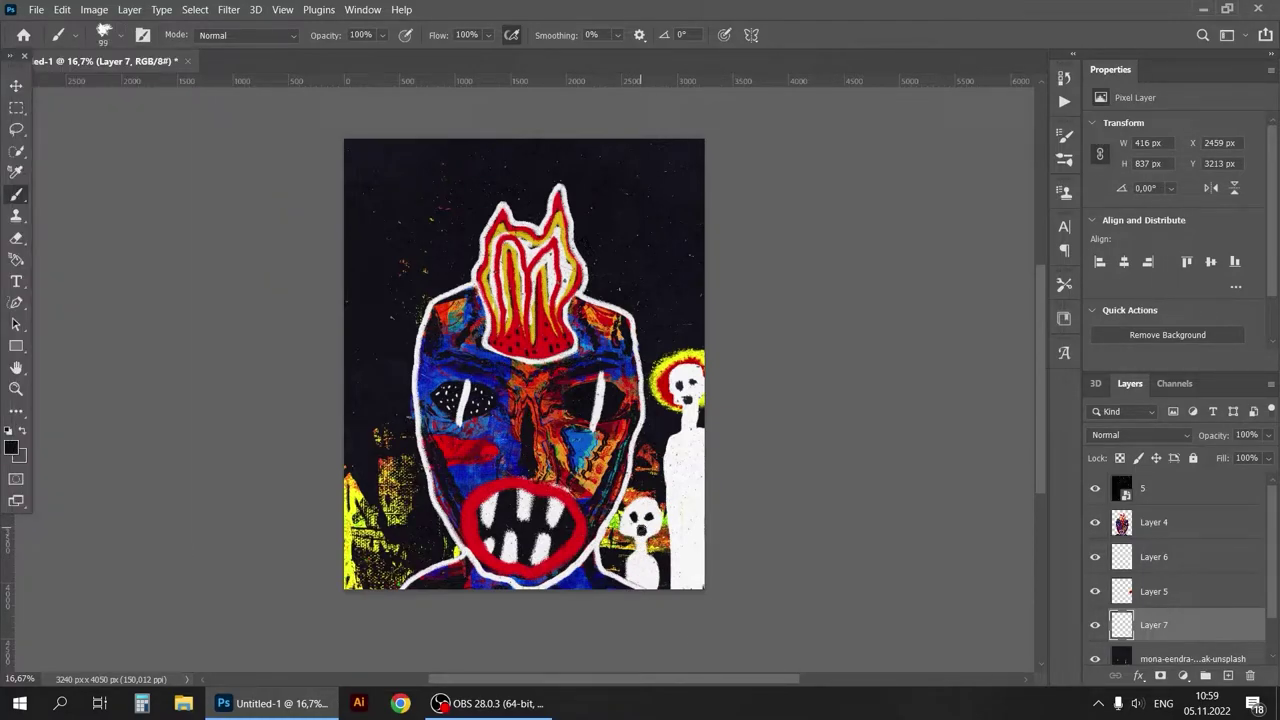
key(ctrl+shift+alt+n)
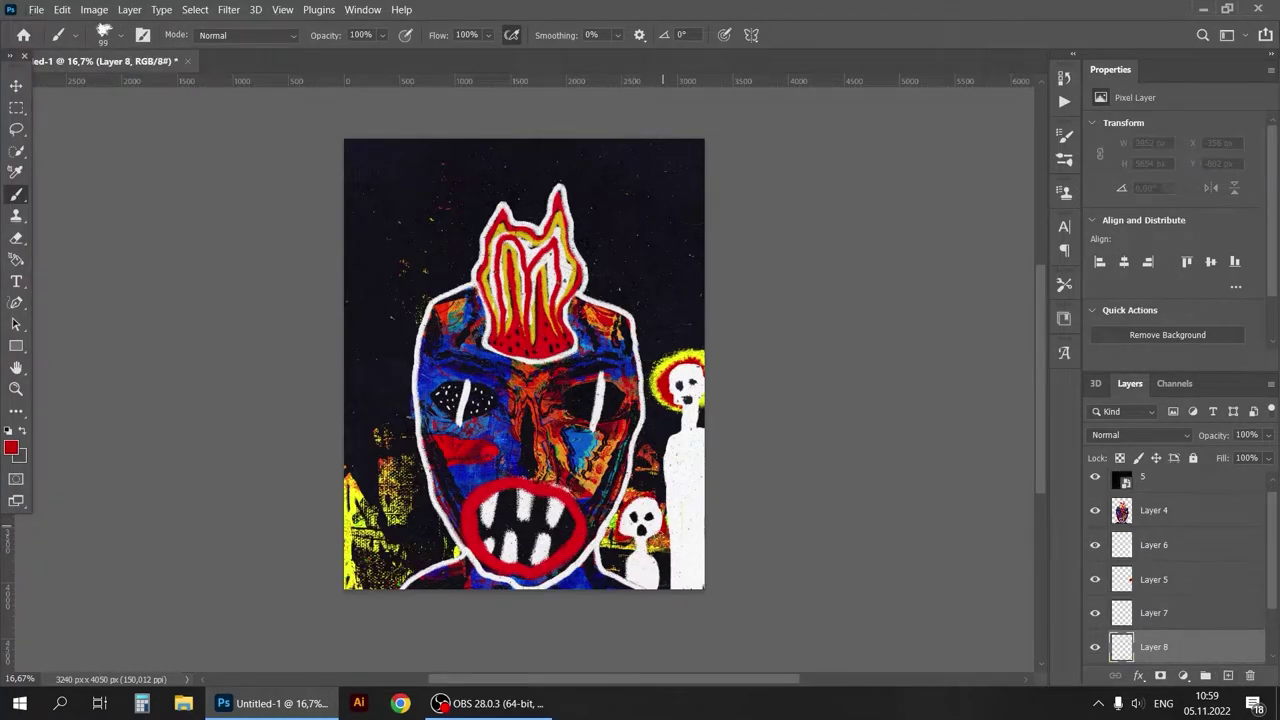
drag(628, 500, 656, 518)
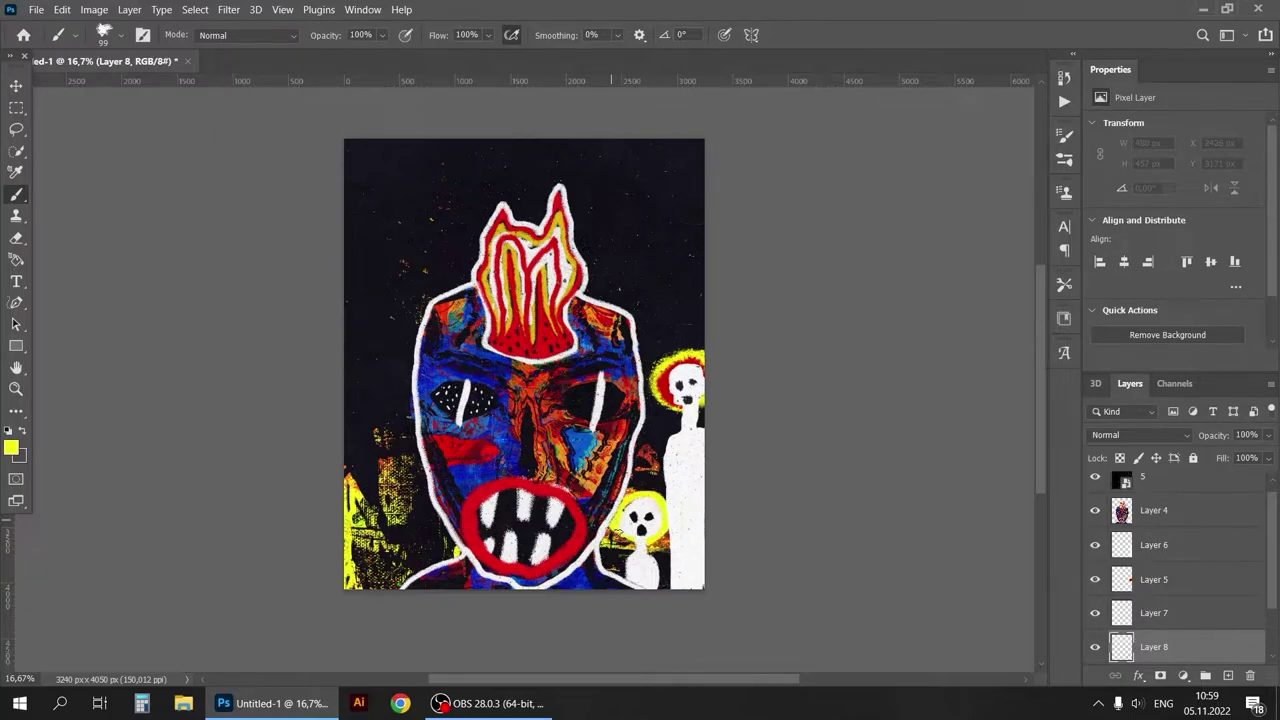
alt+click(620, 538)
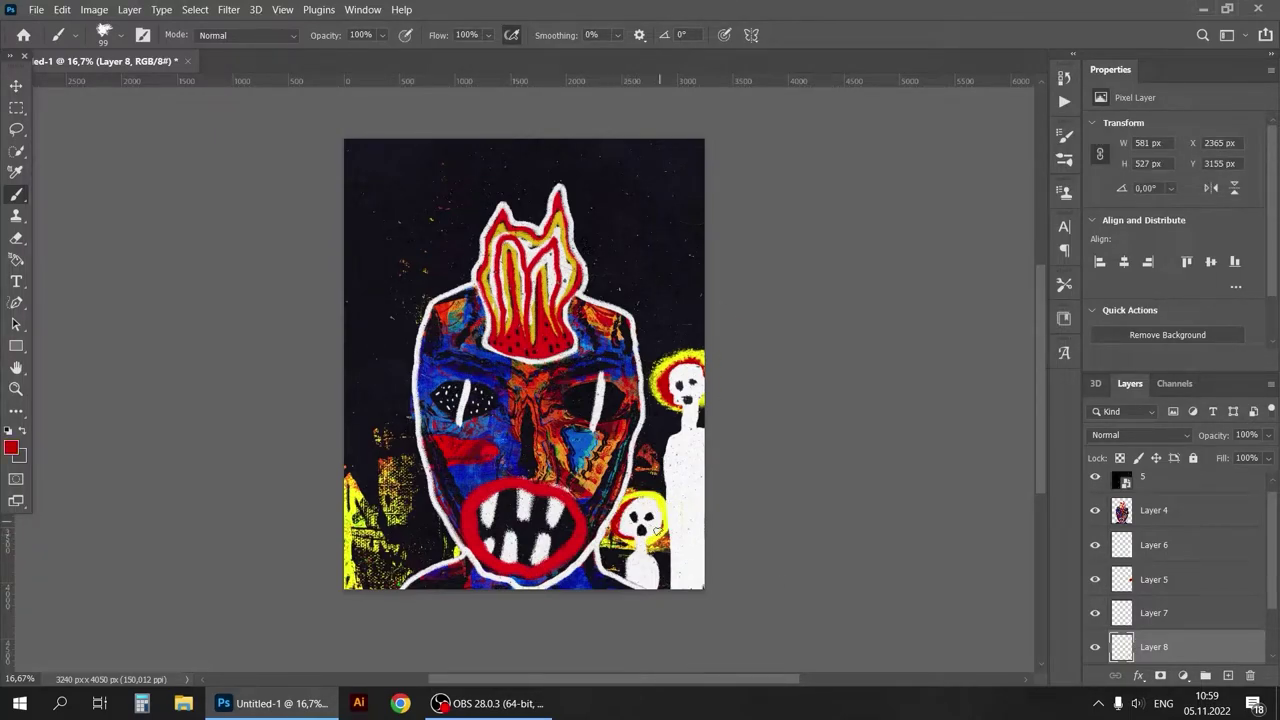
Undo the glows while keeping the small white skull figure at bottom-left
key(ctrl+z)
key(ctrl+z)
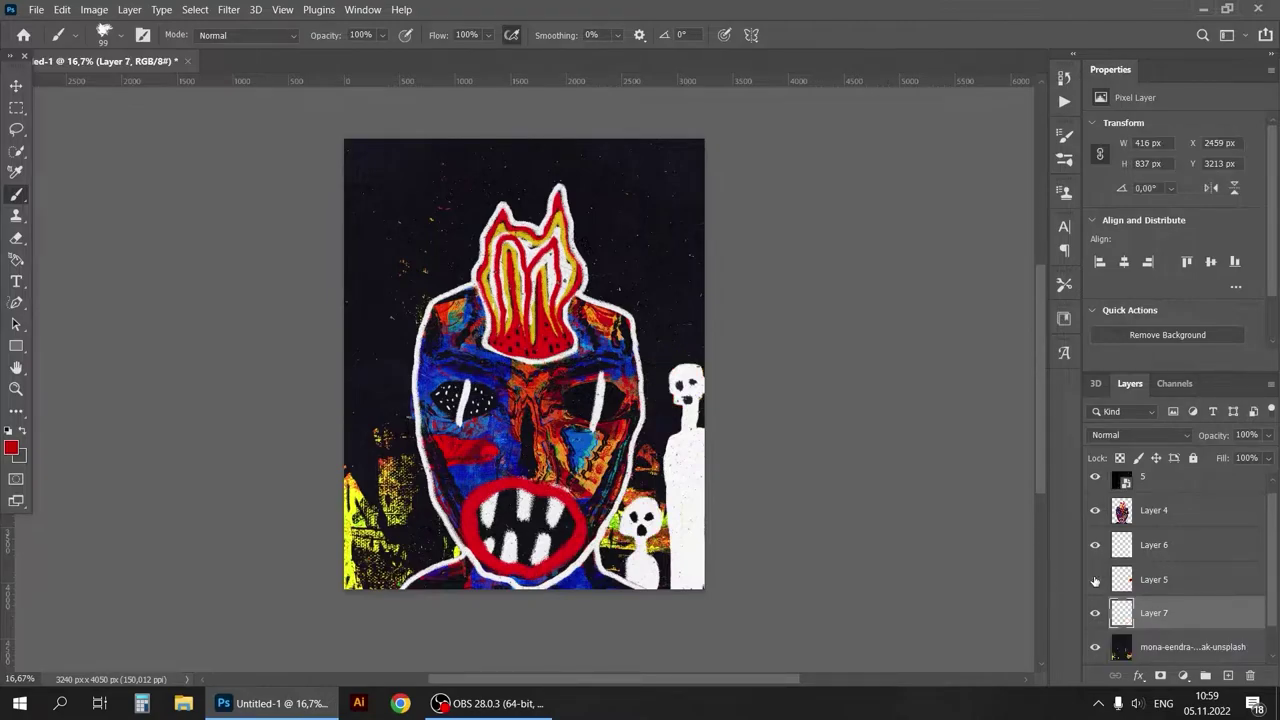
key(ctrl+z)
key(ctrl+z)
key(ctrl+shift+z)
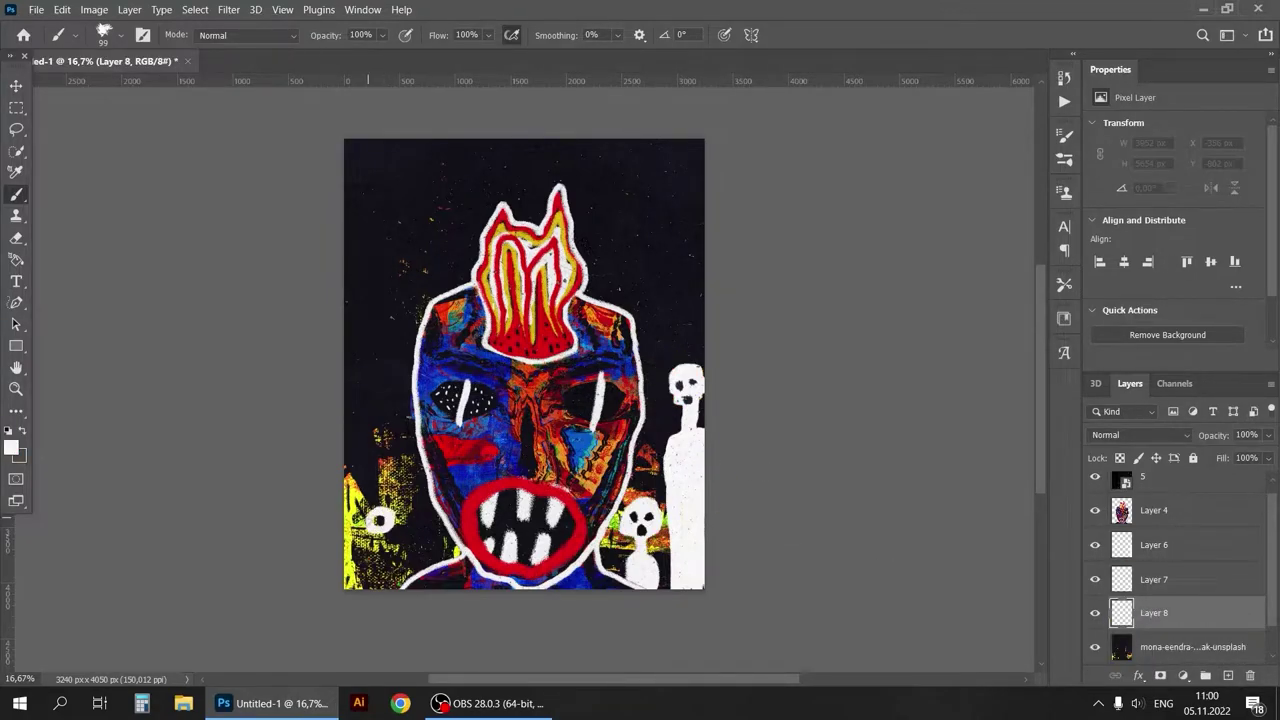
key(ctrl+shift+z)
key(ctrl+shift+z)
key(ctrl+shift+z)
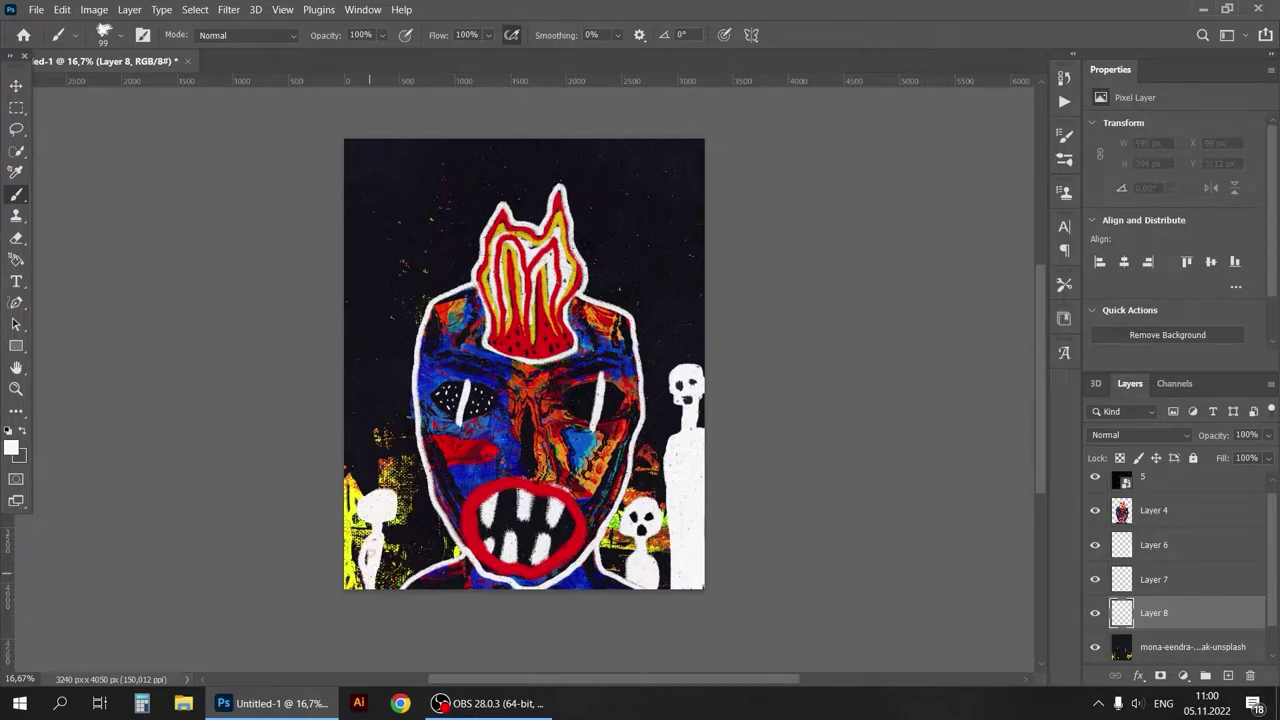
key(ctrl+shift+z)
key(x)
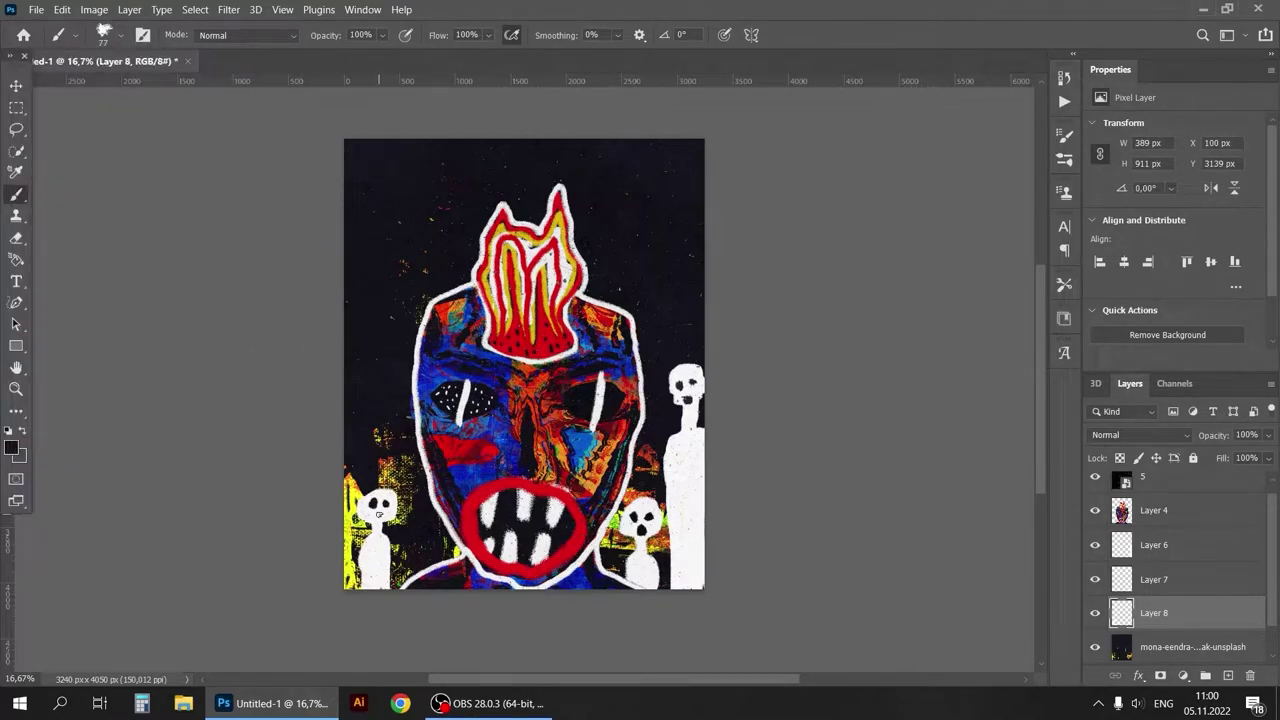
Add Layer 9 above the mona background and test a red ring around the skeleton's head, then undo it
key(v)
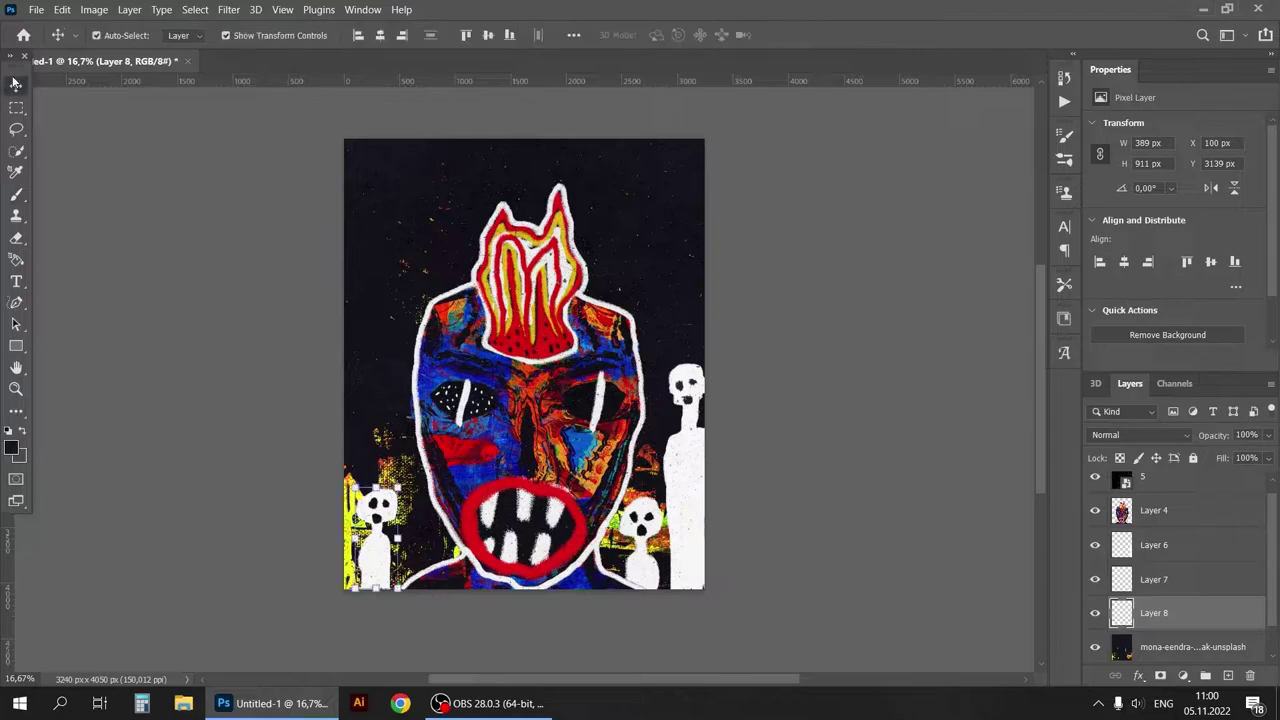
click(271, 384)
click(1190, 647)
click(1228, 675)
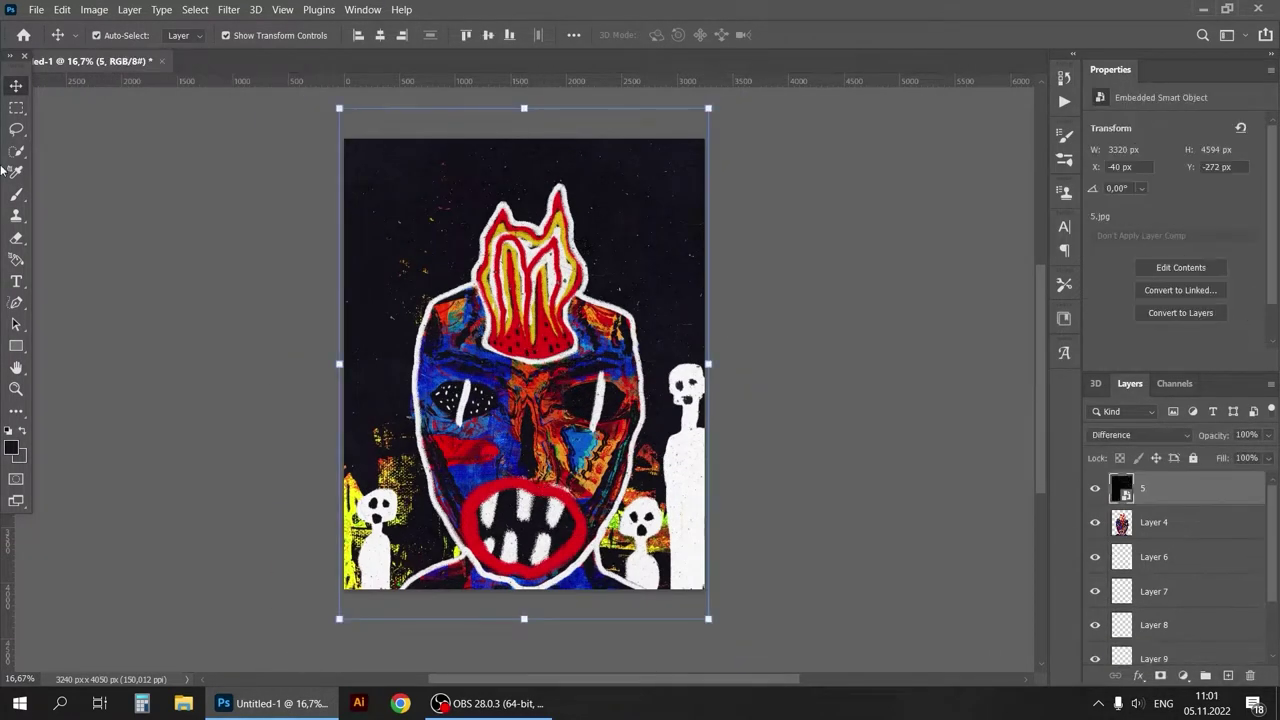
key(b)
click(103, 35)
alt+click(573, 506)
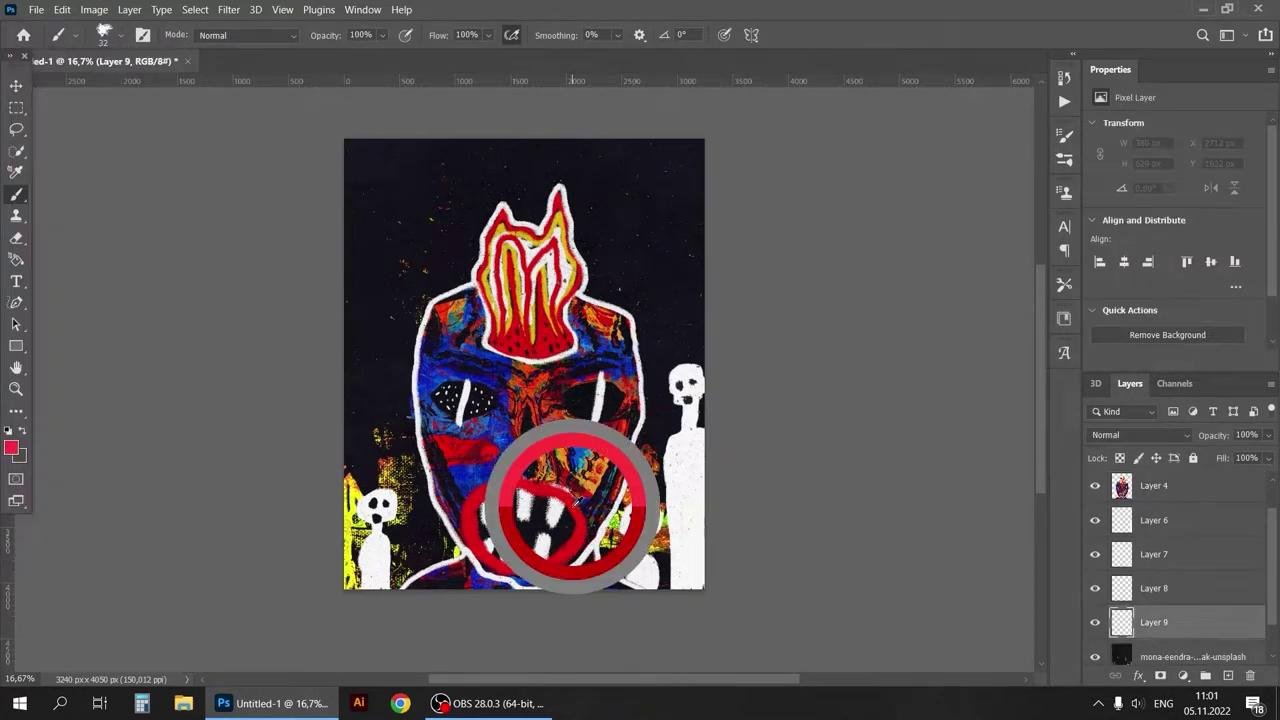
drag(662, 404, 680, 405)
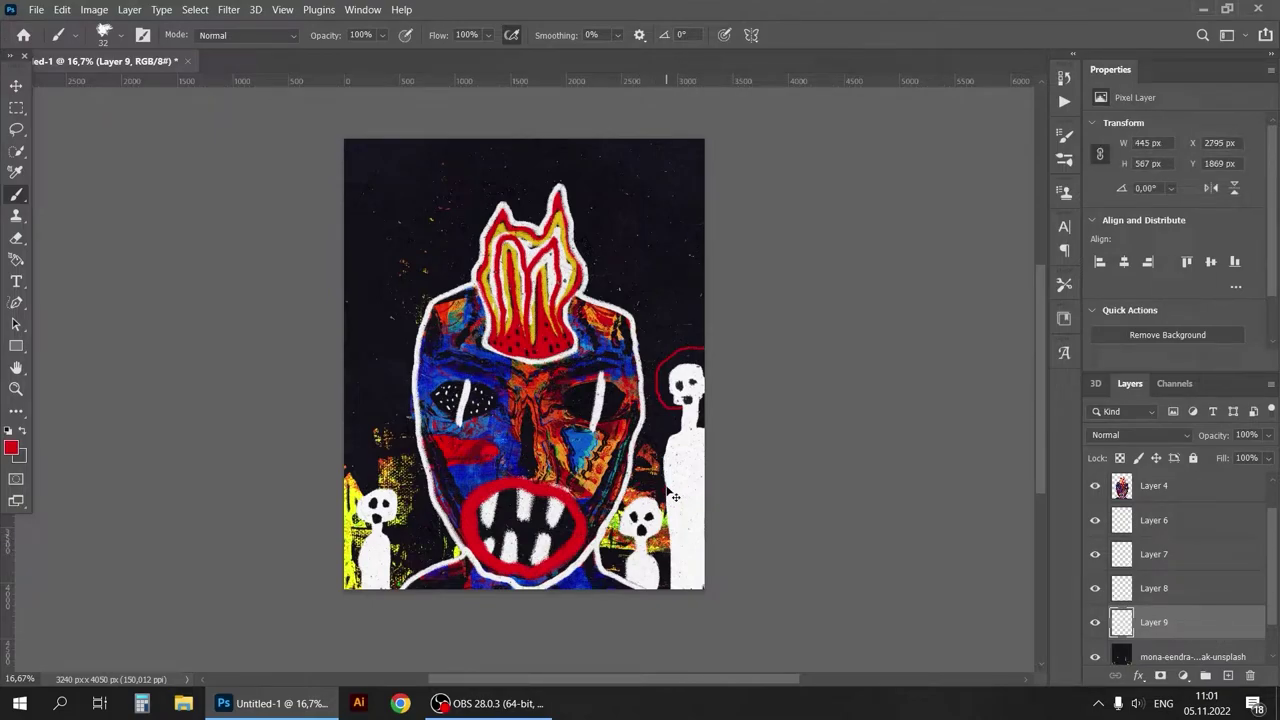
key(ctrl+z)
Try white strokes near the skeleton, then outline its head in blue with a larger brush
alt+click(686, 428)
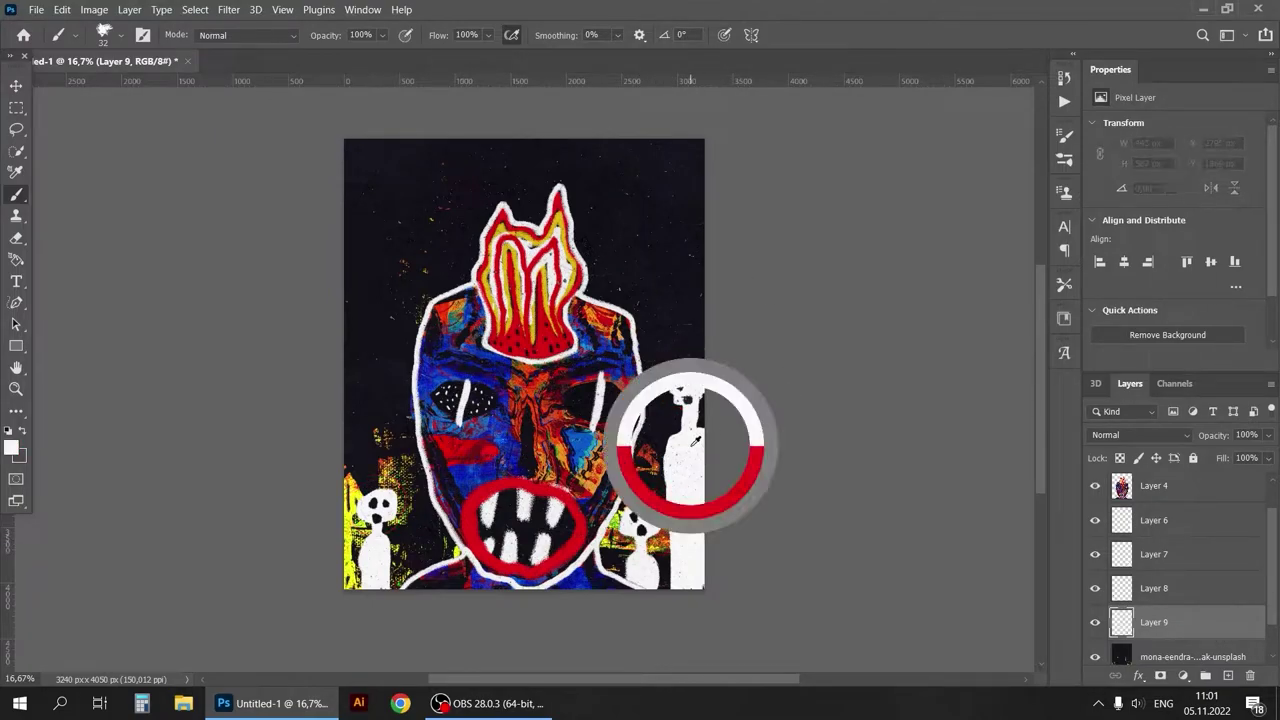
drag(690, 360, 646, 140)
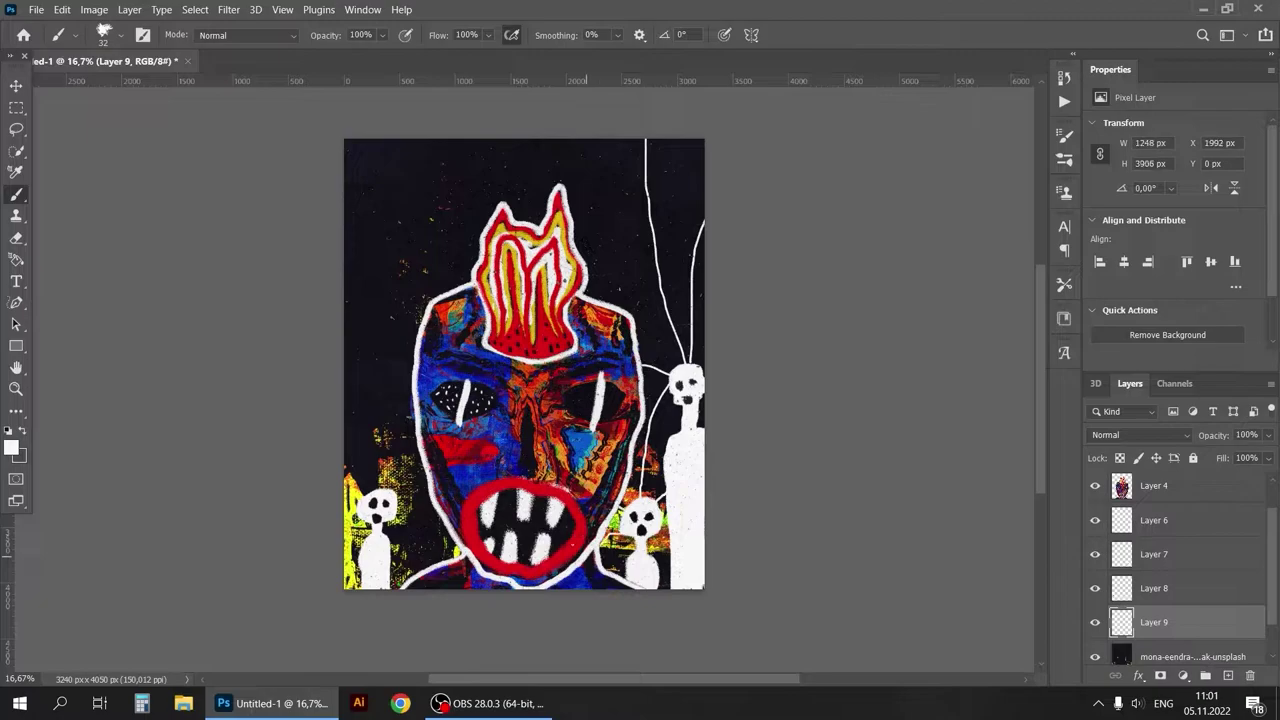
key(ctrl+z)
key(ctrl+z)
key(ctrl+z)
drag(685, 320, 681, 348)
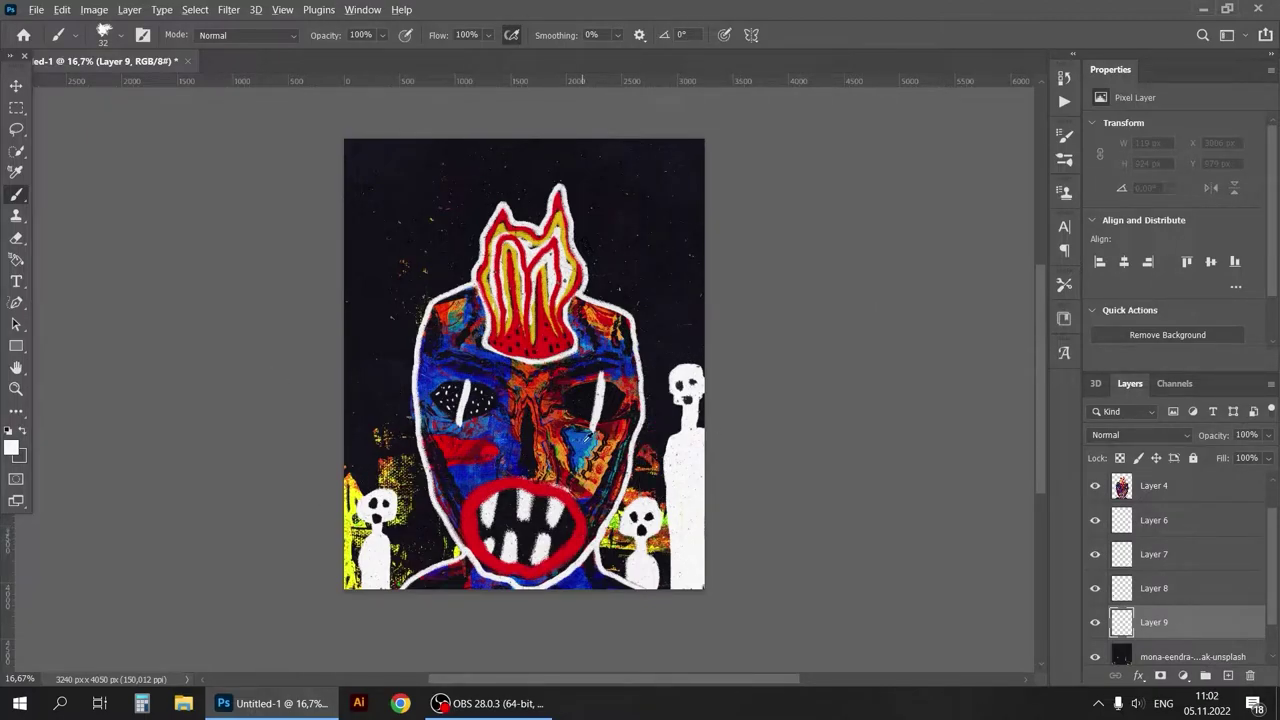
click(103, 35)
drag(668, 400, 697, 367)
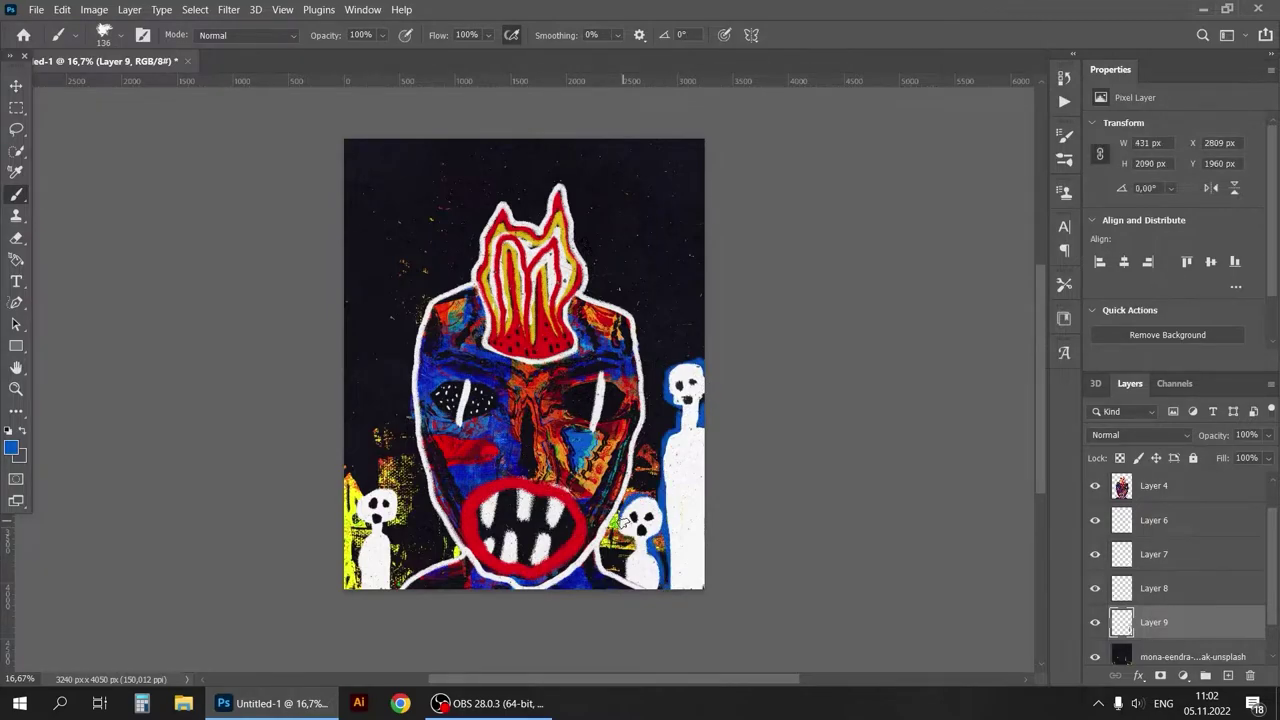
Undo the blue outline strokes and remove the empty Layer 9
key(ctrl+z)
key(ctrl+z)
key(ctrl+z)
key(v)
key(ctrl+z)
key(ctrl+z)
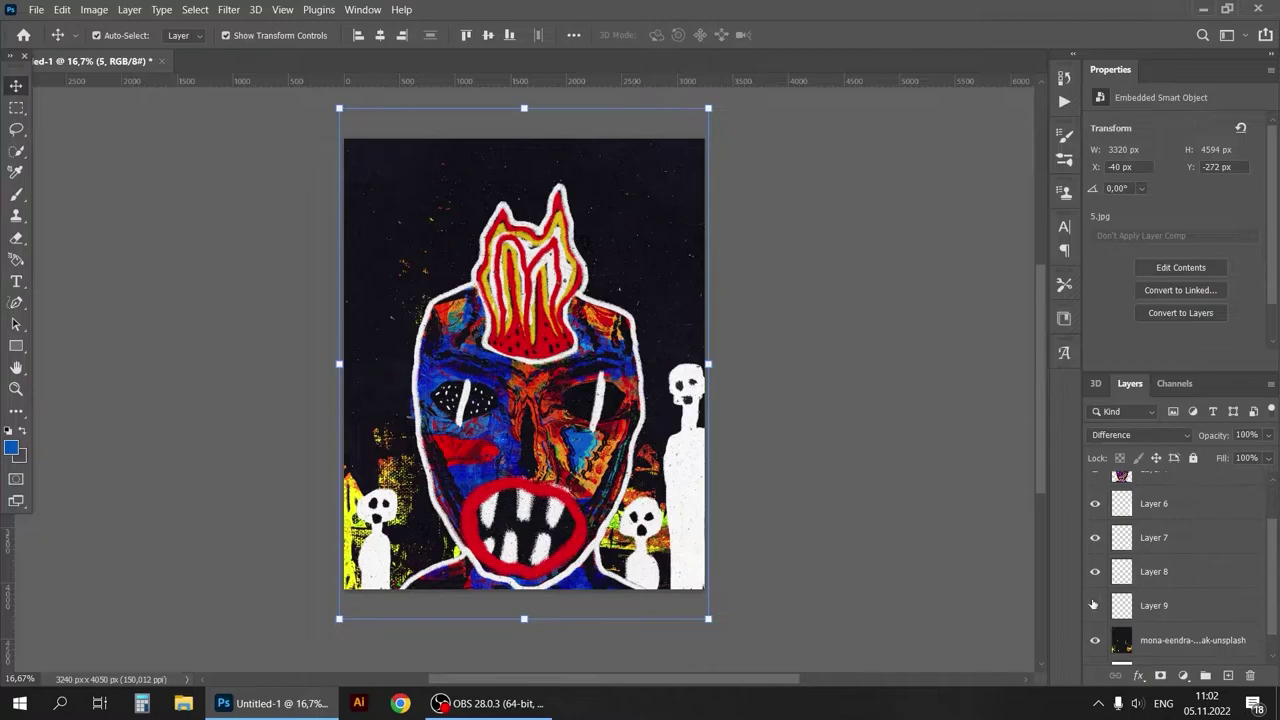
key(ctrl+z)
click(843, 531)
key(ctrl+z)
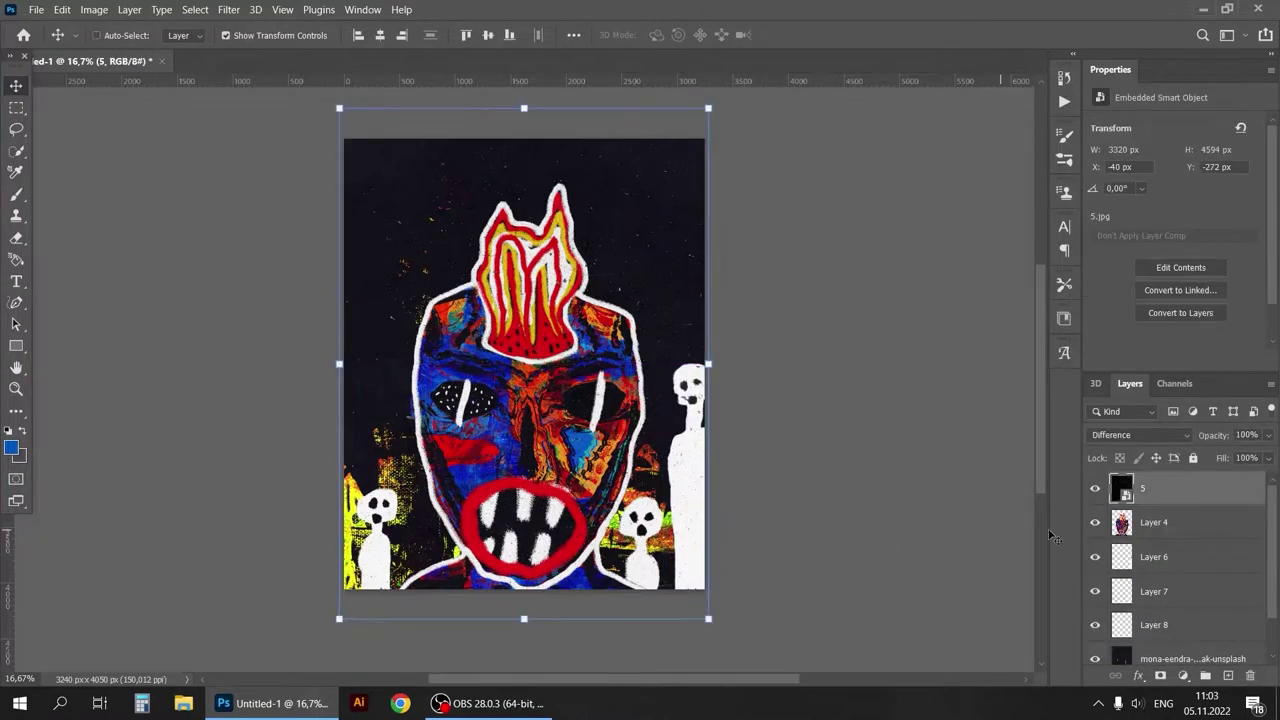
key(ctrl+z)
Check the skeleton layers one by one in the Layers panel
key(ctrl+z)
scroll(991, 495, up, 1)
scroll(1038, 410, down, 1)
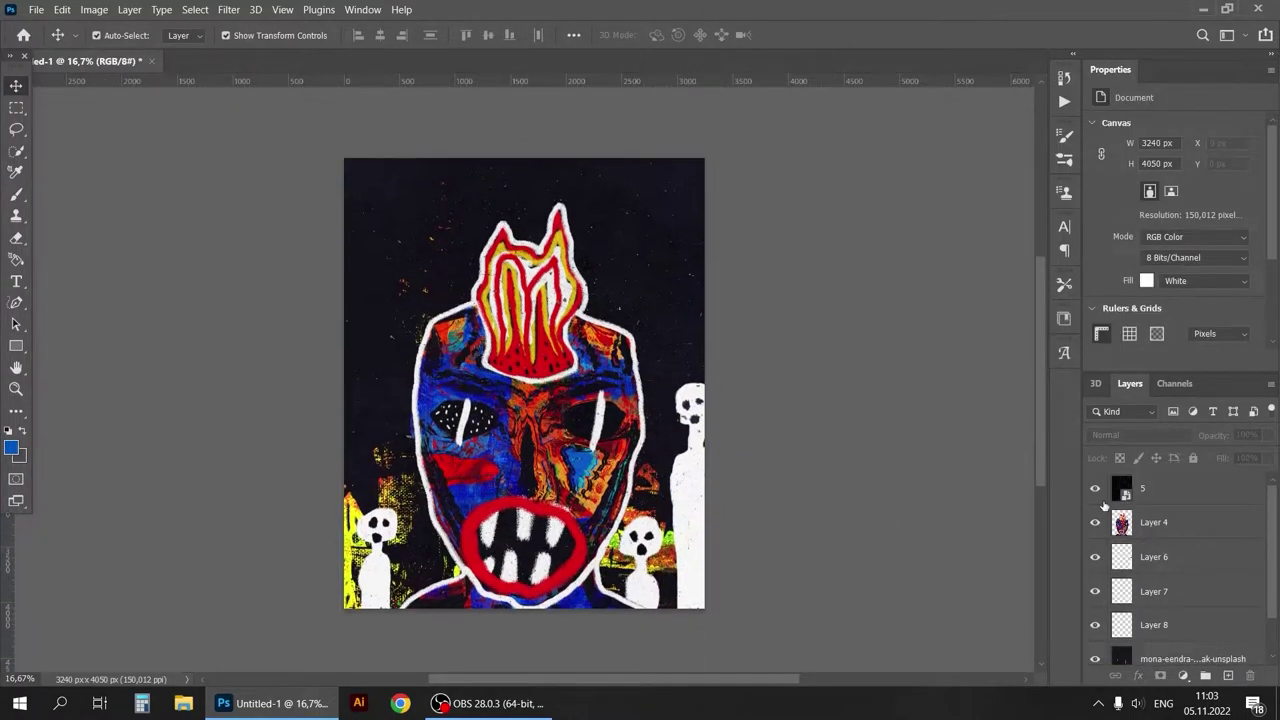
key(ctrl+z)
click(810, 534)
scroll(1036, 349, up, 1)
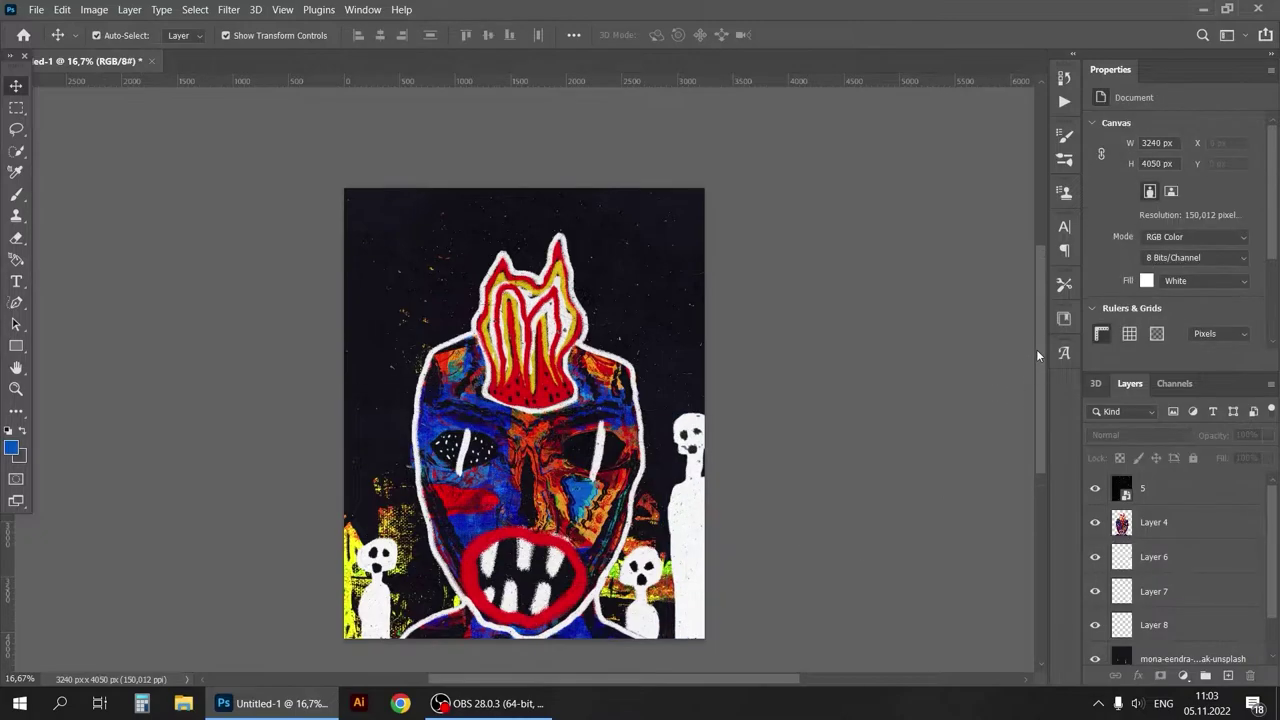
scroll(1036, 349, down, 1)
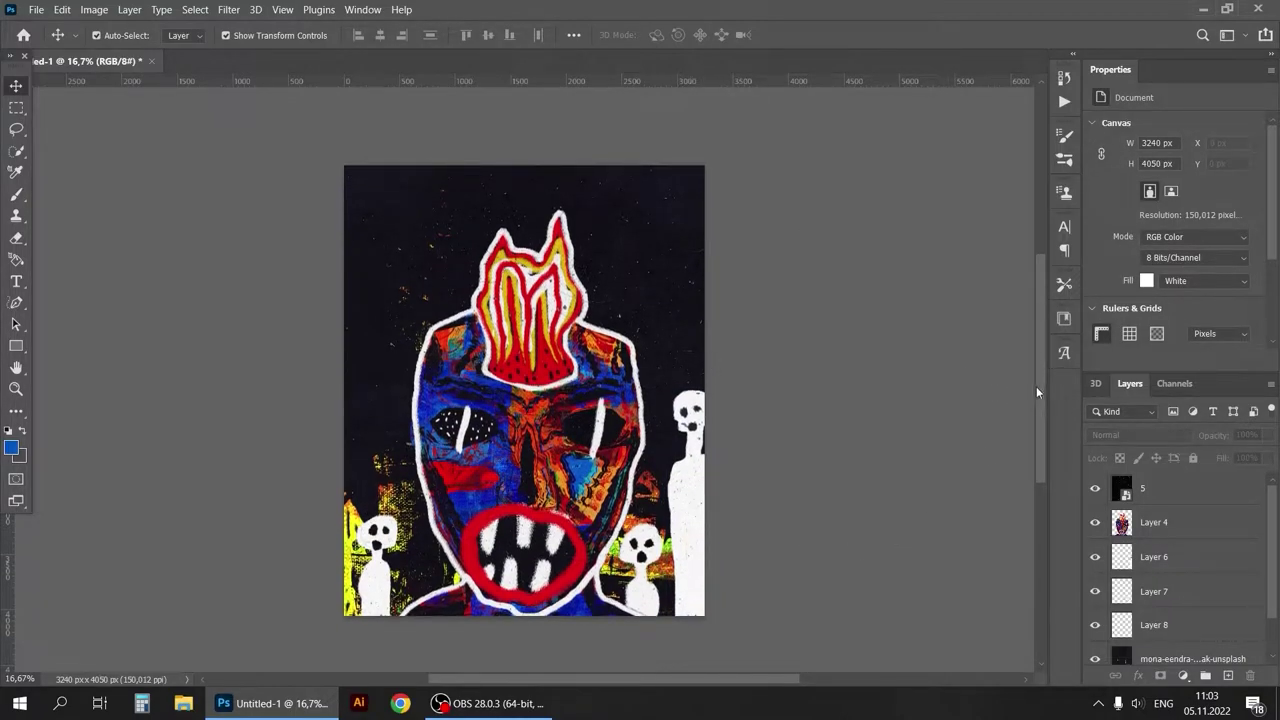
Test a Luminosity Color Overlay on the skeleton layer, then cancel the Layer Style
double_click(1130, 557)
click(732, 492)
click(1241, 292)
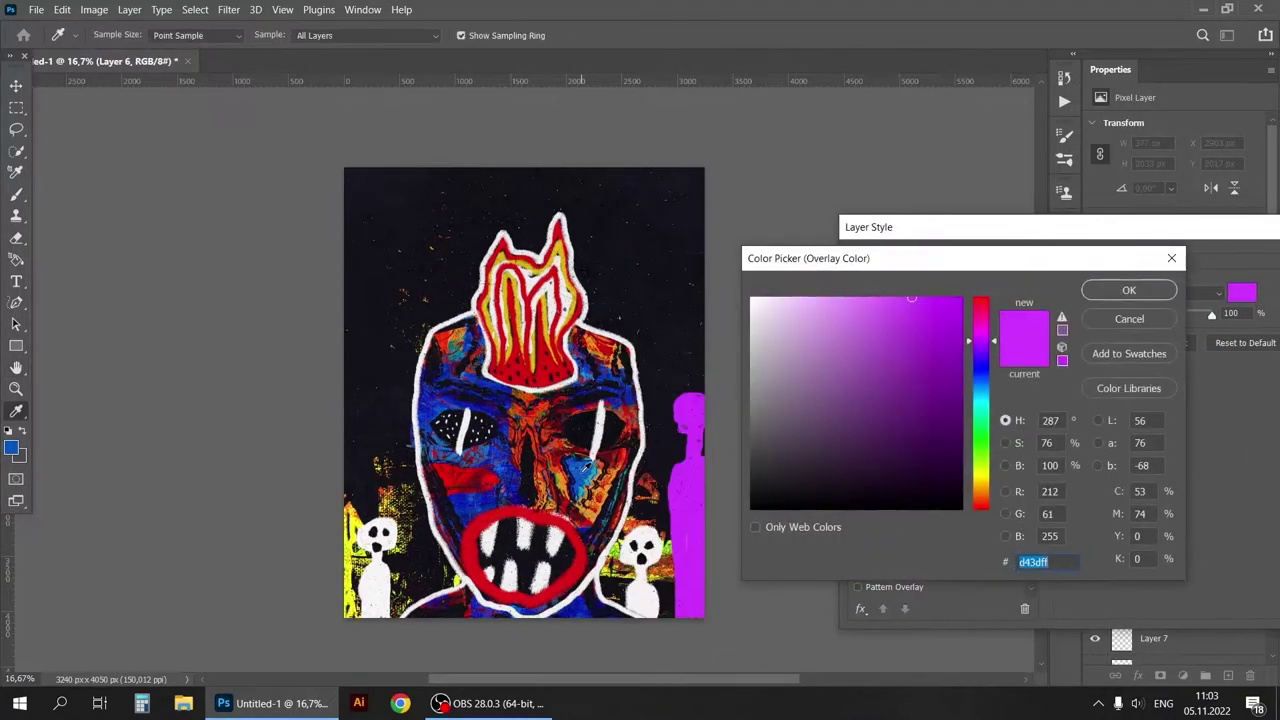
key(Return)
click(1180, 292)
click(1146, 317)
drag(1234, 227, 966, 266)
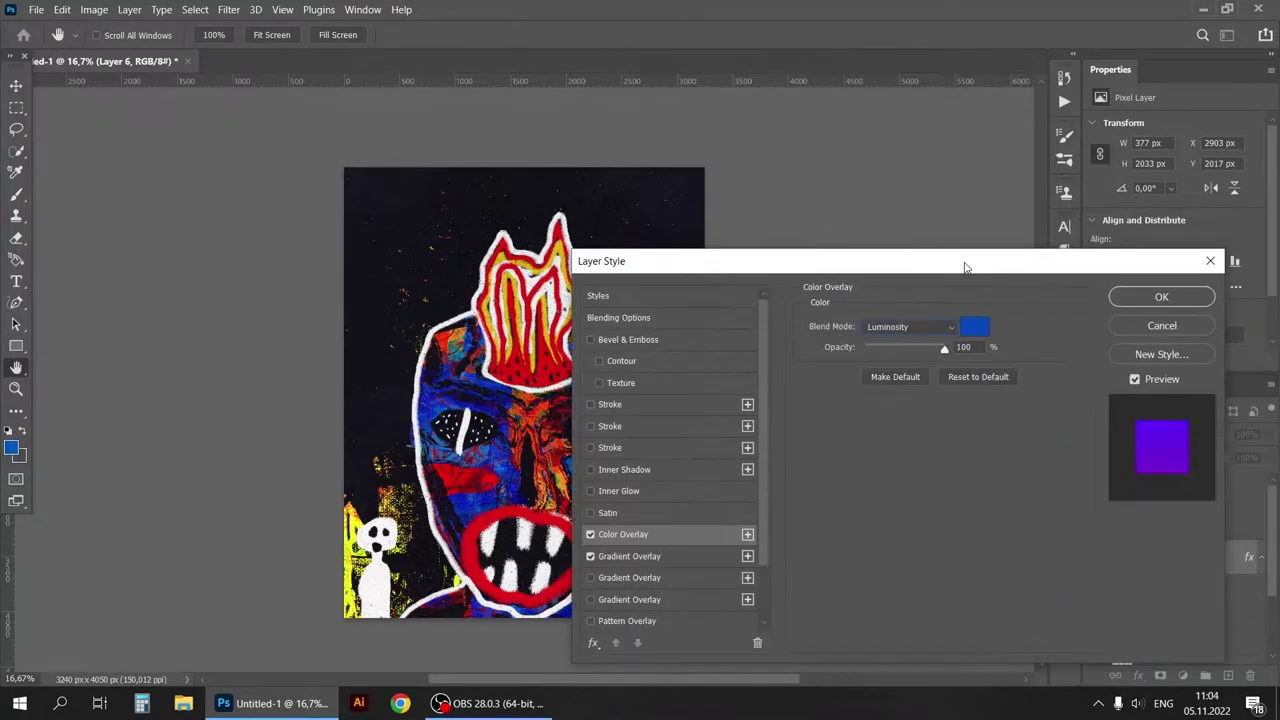
key(Escape)
click(1096, 558)
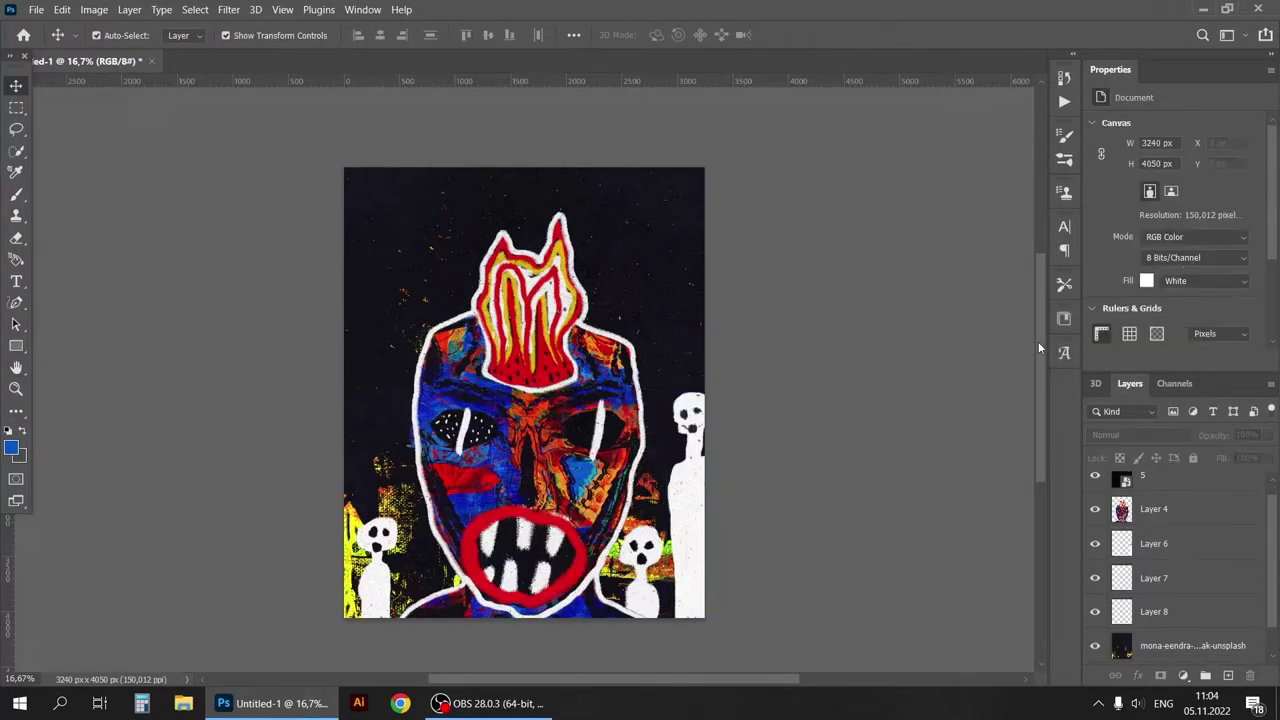
Add a new empty layer for the sky mark
scroll(1038, 341, up, 1)
key(ctrl+shift+alt+n)
scroll(1040, 362, up, 1)
Paint a blue cross in the upper-left sky and a white cross on the left side
key(b)
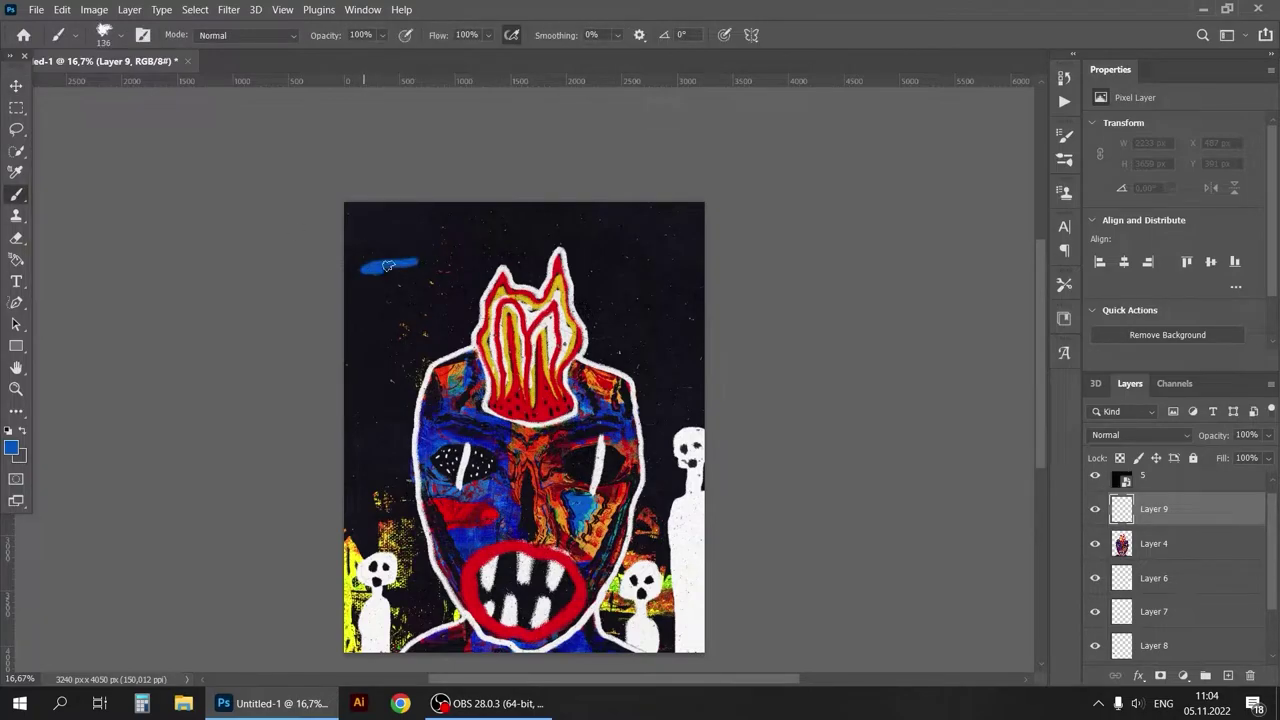
key(ctrl+z)
mouse_move(430, 262)
mouse_down()
mouse_move(410, 352)
mouse_move(393, 331)
mouse_up()
key(ctrl+z)
drag(391, 256, 432, 262)
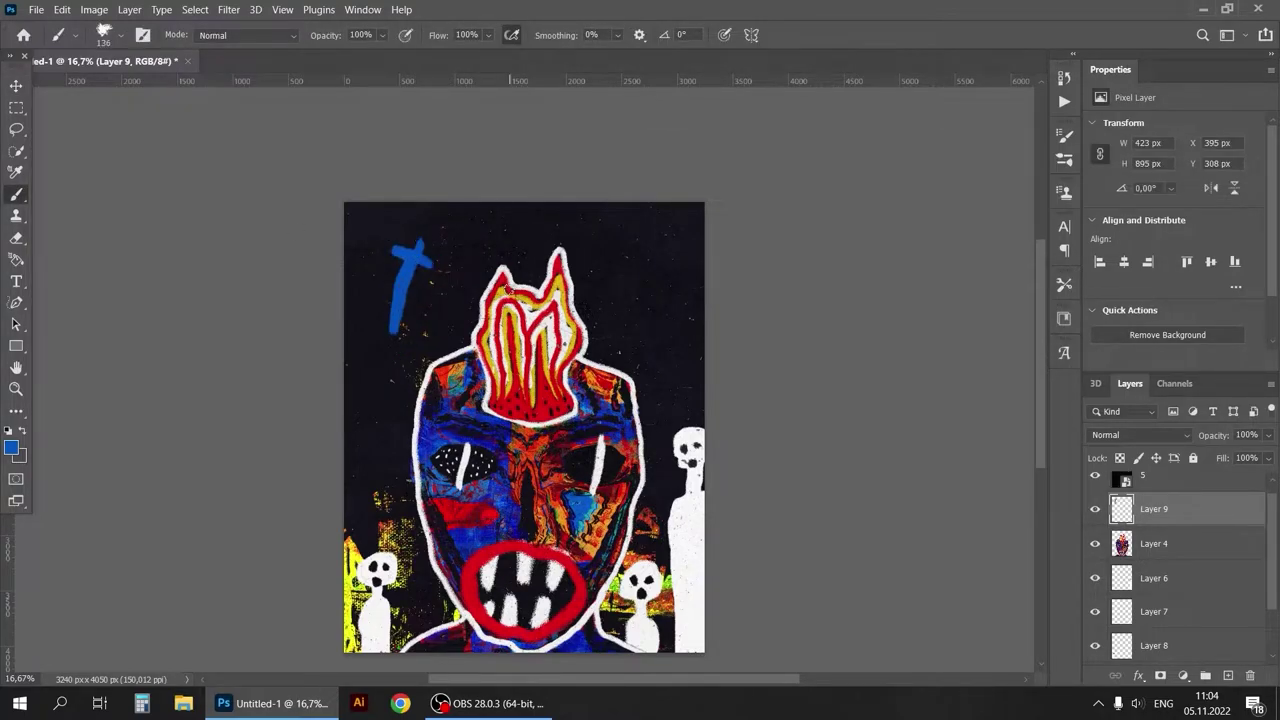
drag(372, 528, 376, 424)
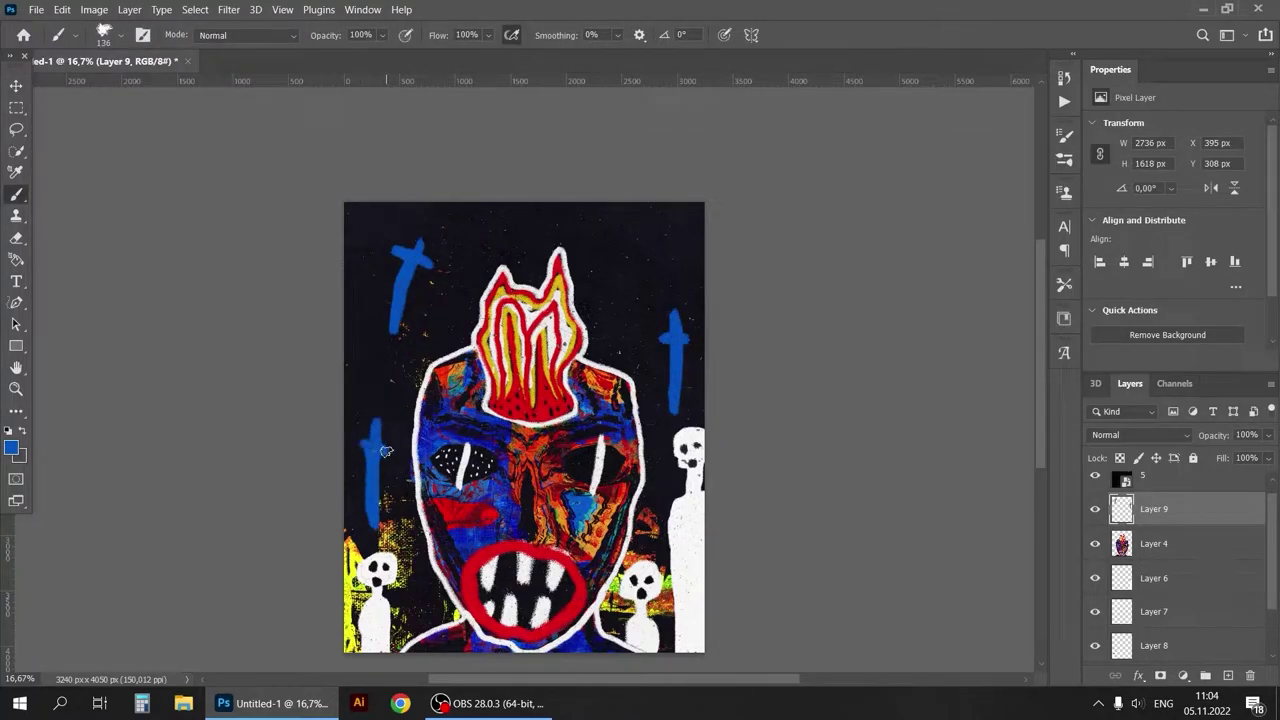
key(ctrl+z)
key(x)
drag(379, 522, 381, 412)
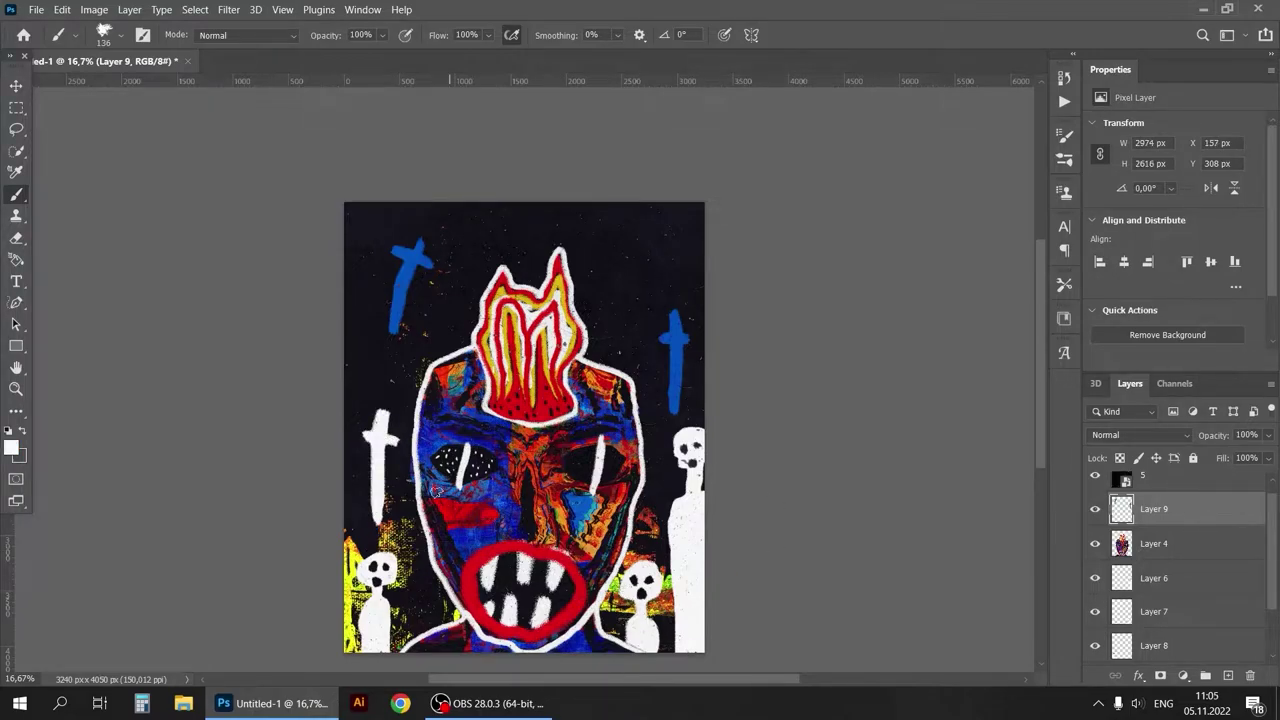
Add a new layer and move it below Layer 9
key(ctrl+shift+alt+n)
scroll(1036, 400, down, 2)
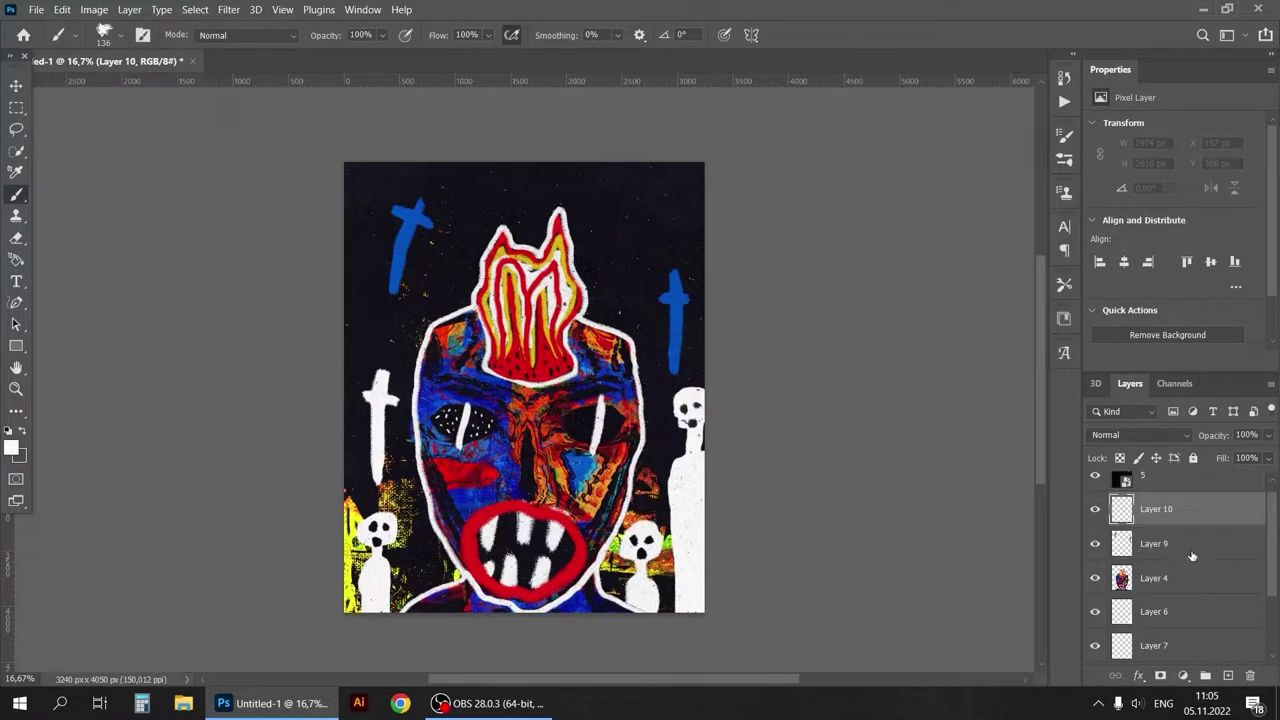
drag(1190, 509, 1207, 543)
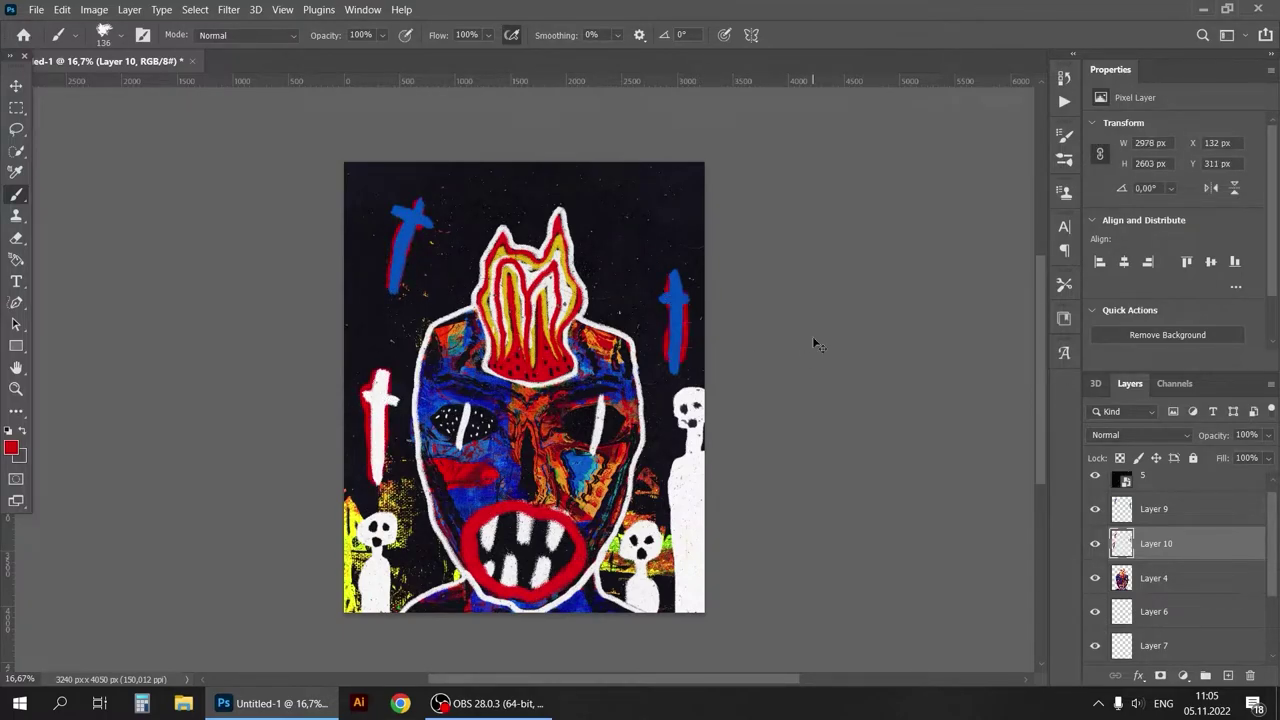
On another new layer, paint a white crescent moon near the top right
key(ctrl+shift+alt+n)
drag(648, 197, 646, 236)
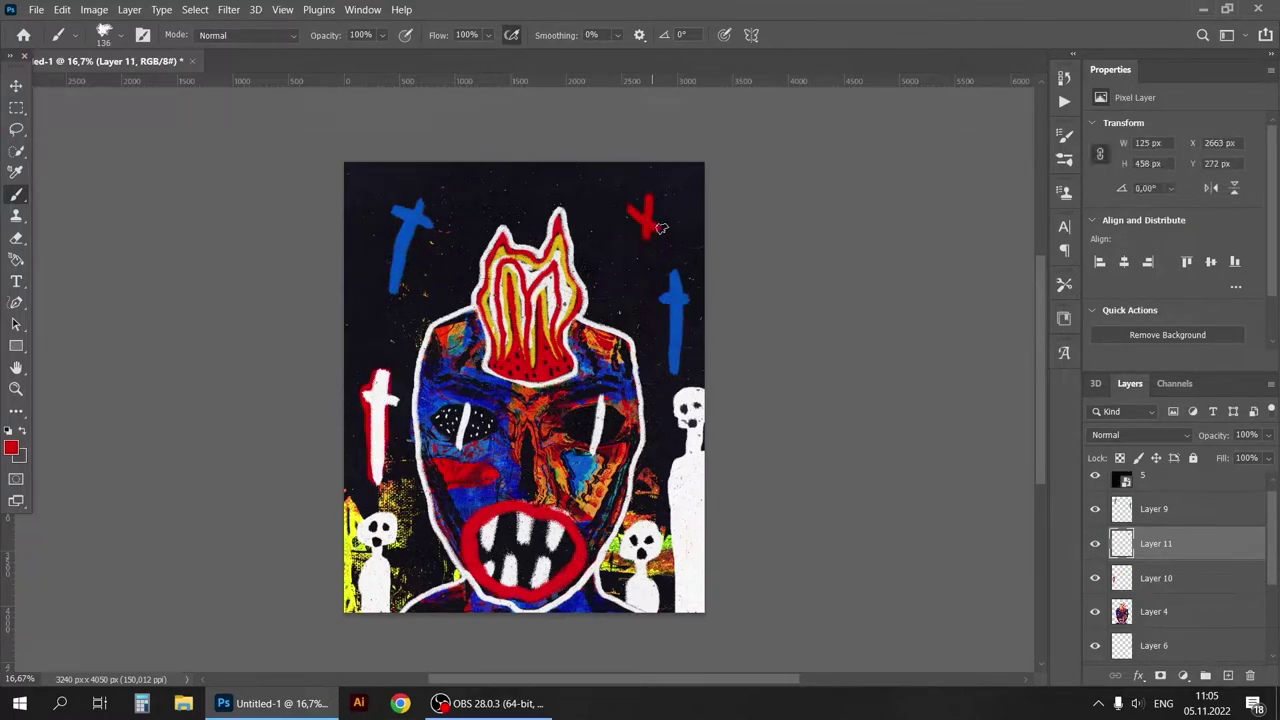
key(ctrl+z)
key(ctrl+z)
click(631, 246)
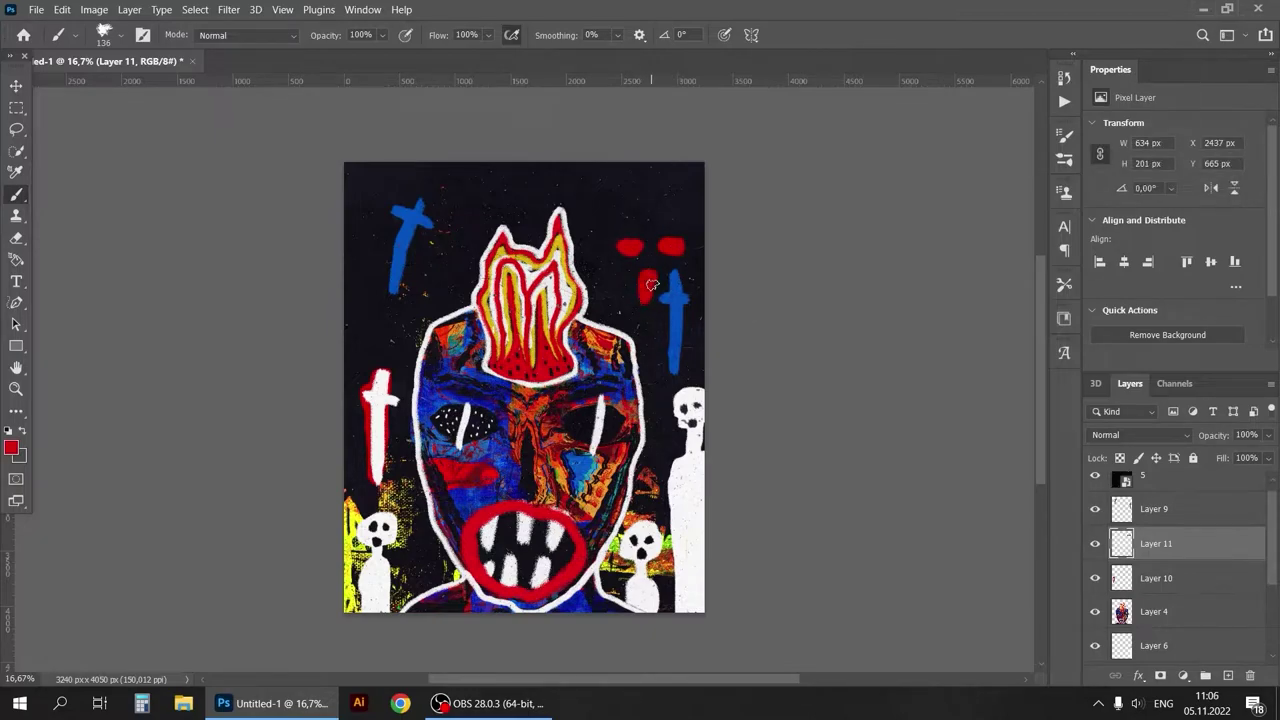
key(x)
key(ctrl+z)
key(ctrl+z)
key(ctrl+z)
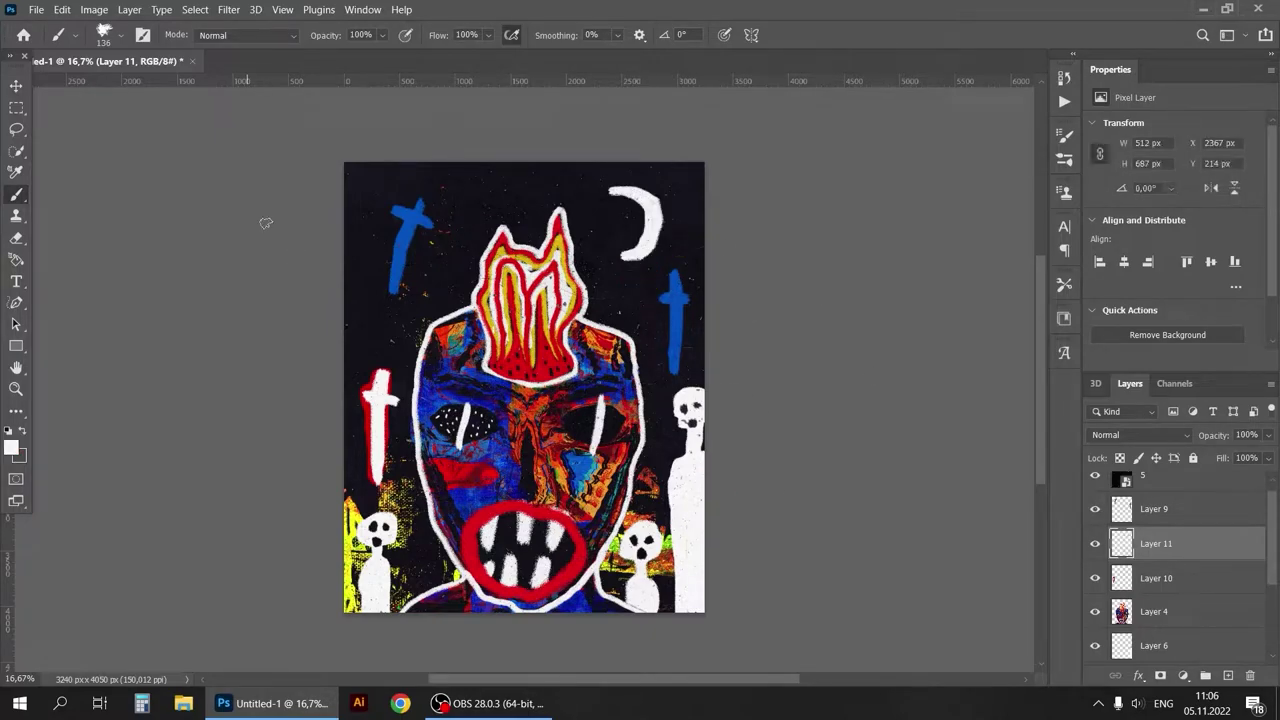
drag(606, 195, 626, 260)
key(bracketleft)
key(bracketleft)
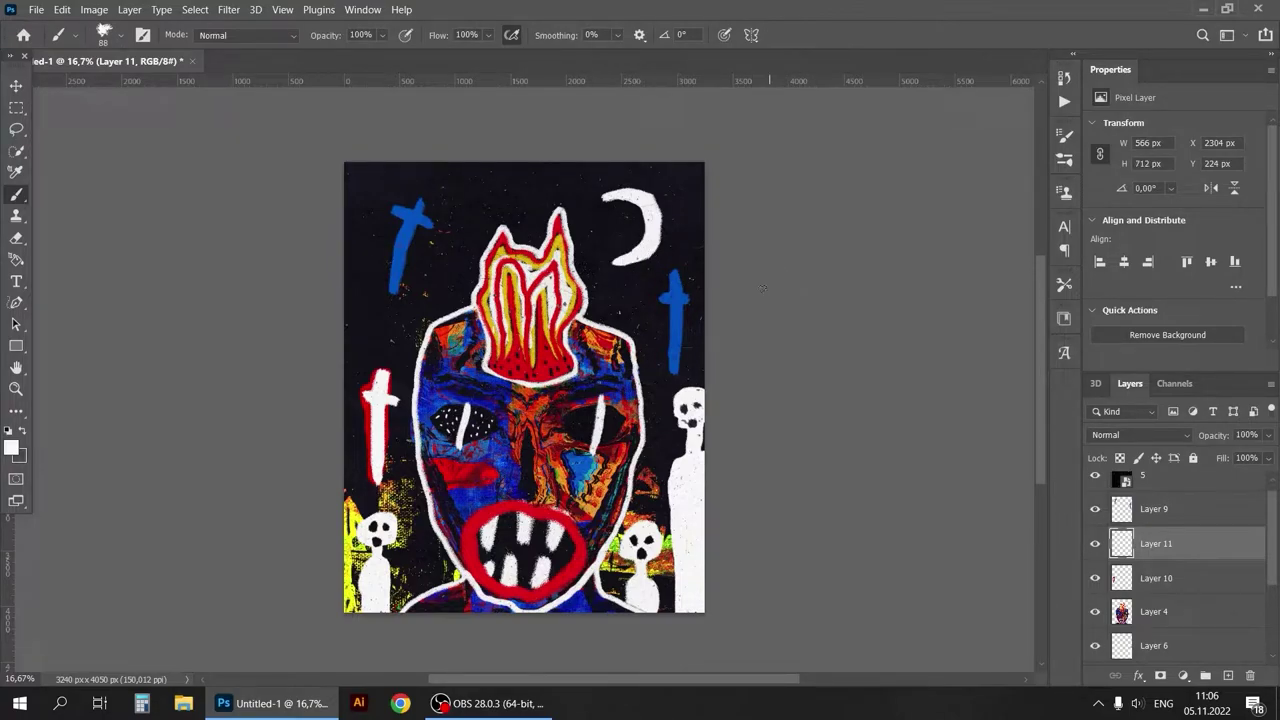
Hide the two cross layers and move the moon to the upper-left sky
key(v)
click(1096, 522)
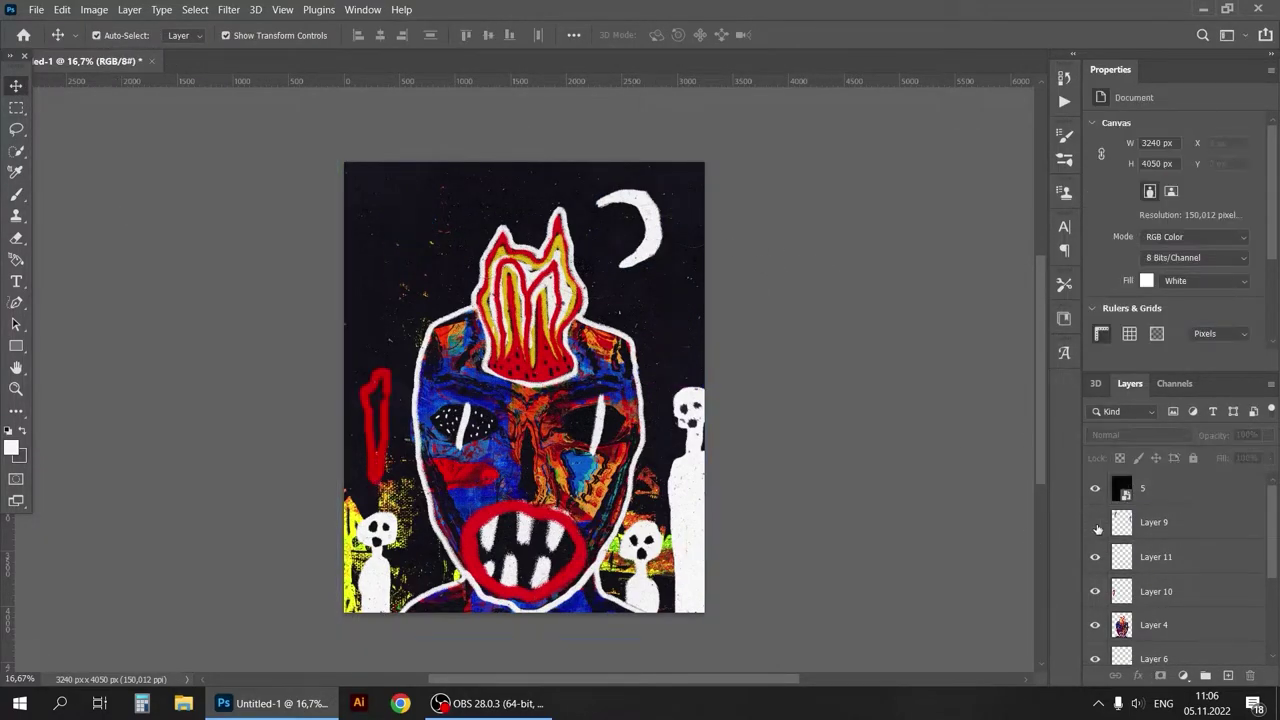
click(1095, 591)
click(1156, 557)
click(1150, 488)
click(1193, 458)
click(651, 232)
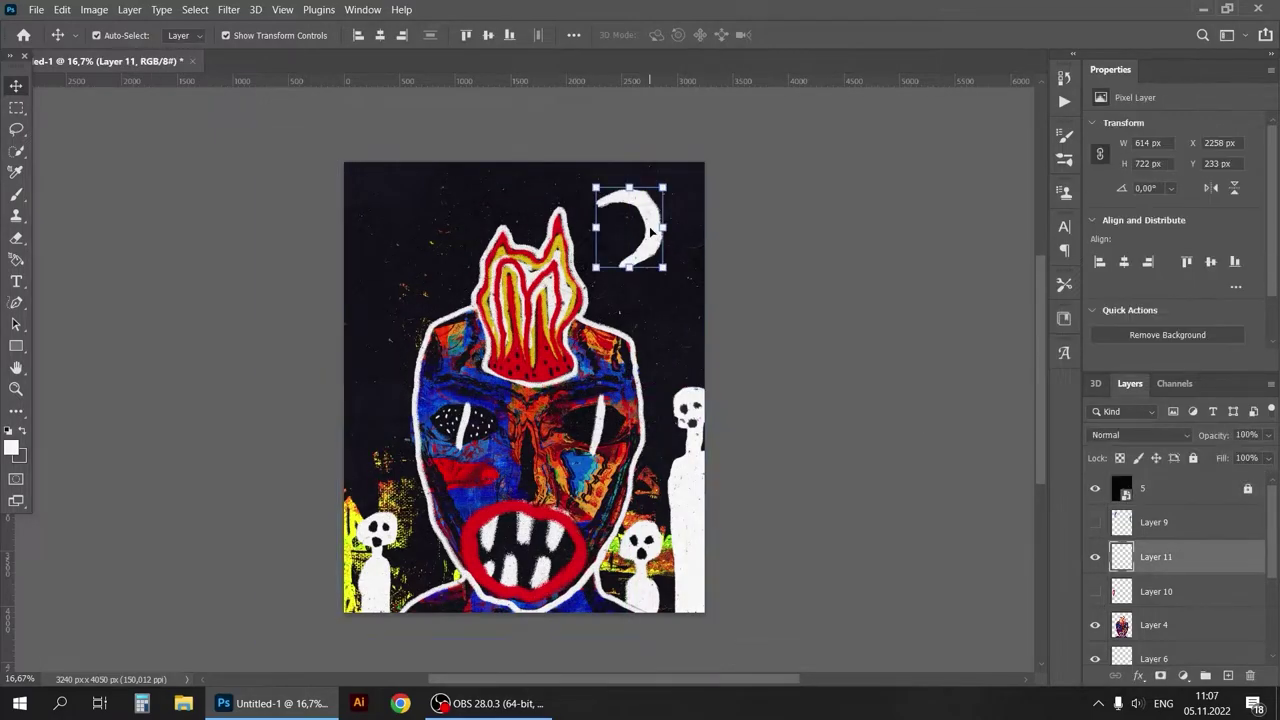
drag(651, 232, 446, 224)
click(794, 266)
click(420, 222)
click(286, 287)
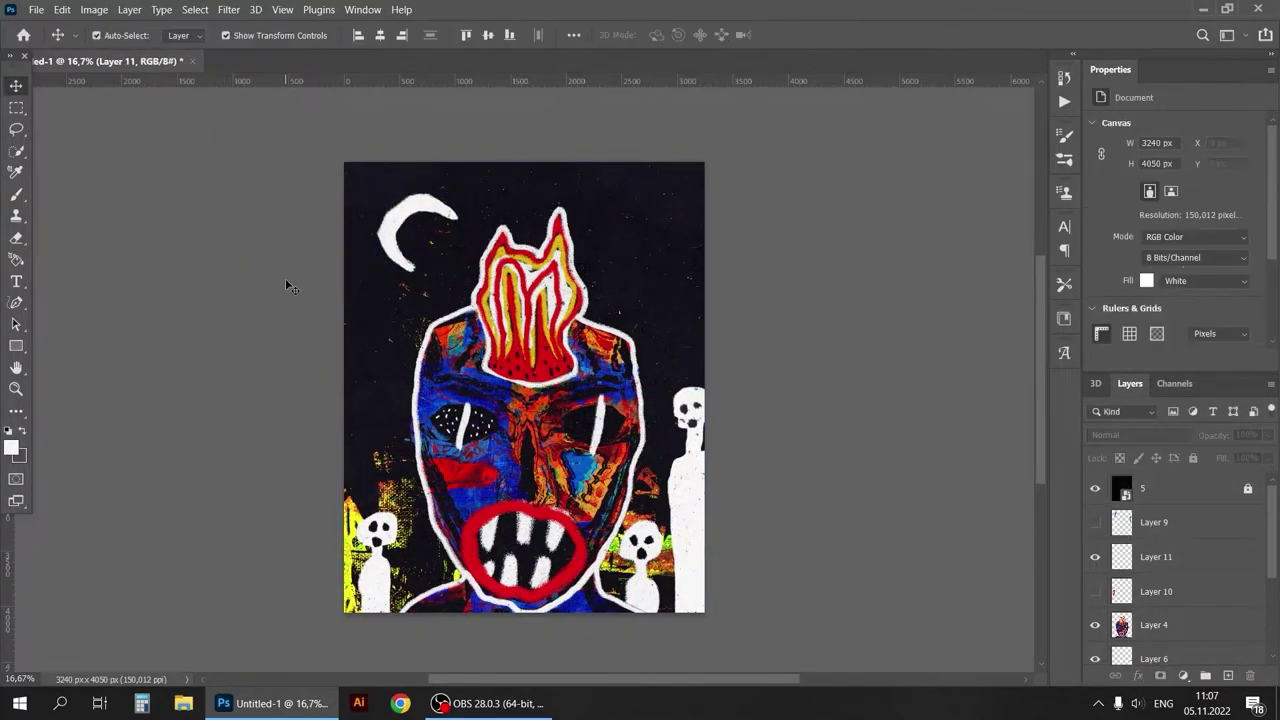
Try stamping a white star on a new layer, then undo it
key(ctrl+shift+alt+n)
key(b)
click(637, 228)
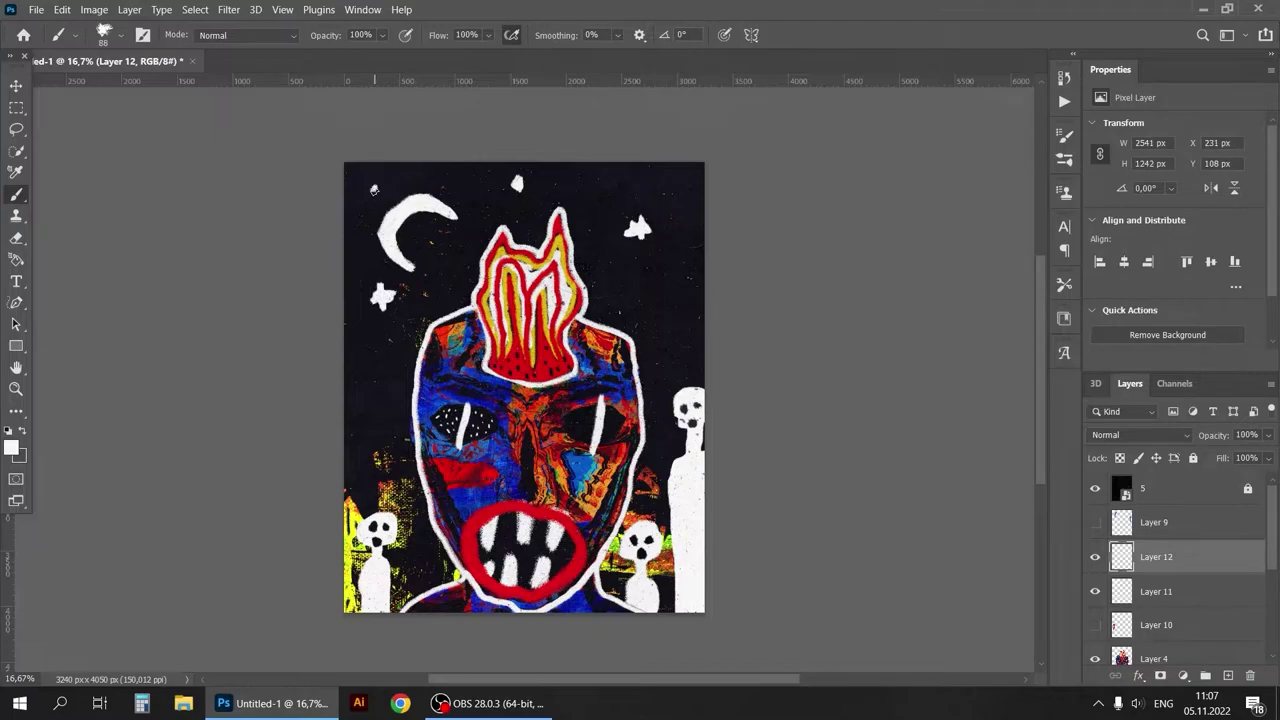
key(ctrl+z)
key(ctrl+z)
key(ctrl+z)
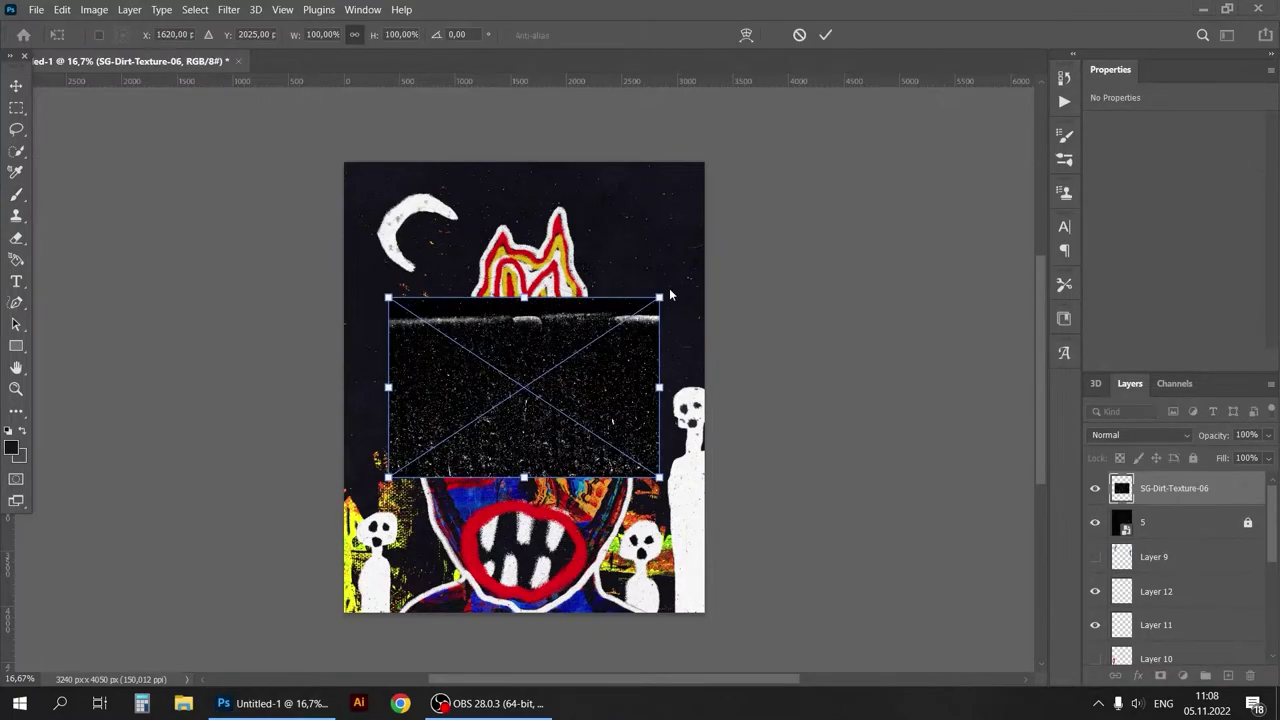
Place the dirt texture above the background layer and blend it in Difference mode
drag(564, 347, 565, 355)
click(1140, 434)
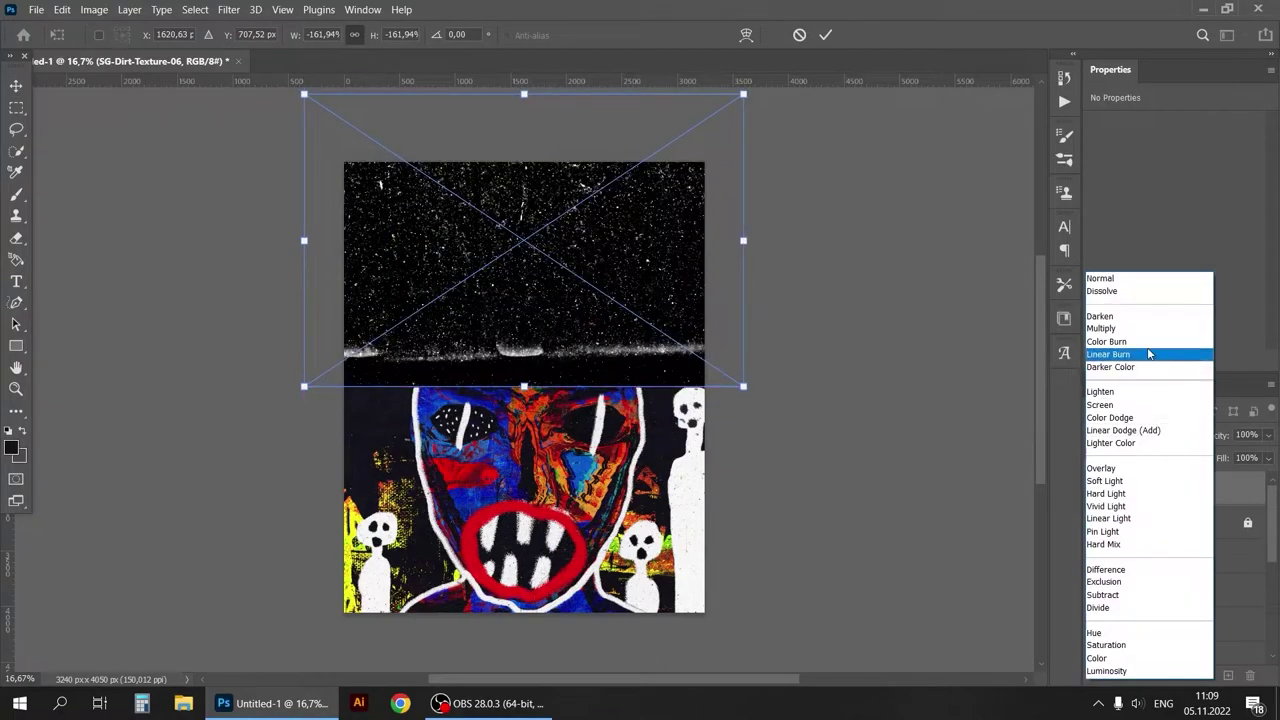
click(1143, 354)
drag(1270, 520, 1270, 568)
scroll(1200, 560, up, 2)
click(1140, 434)
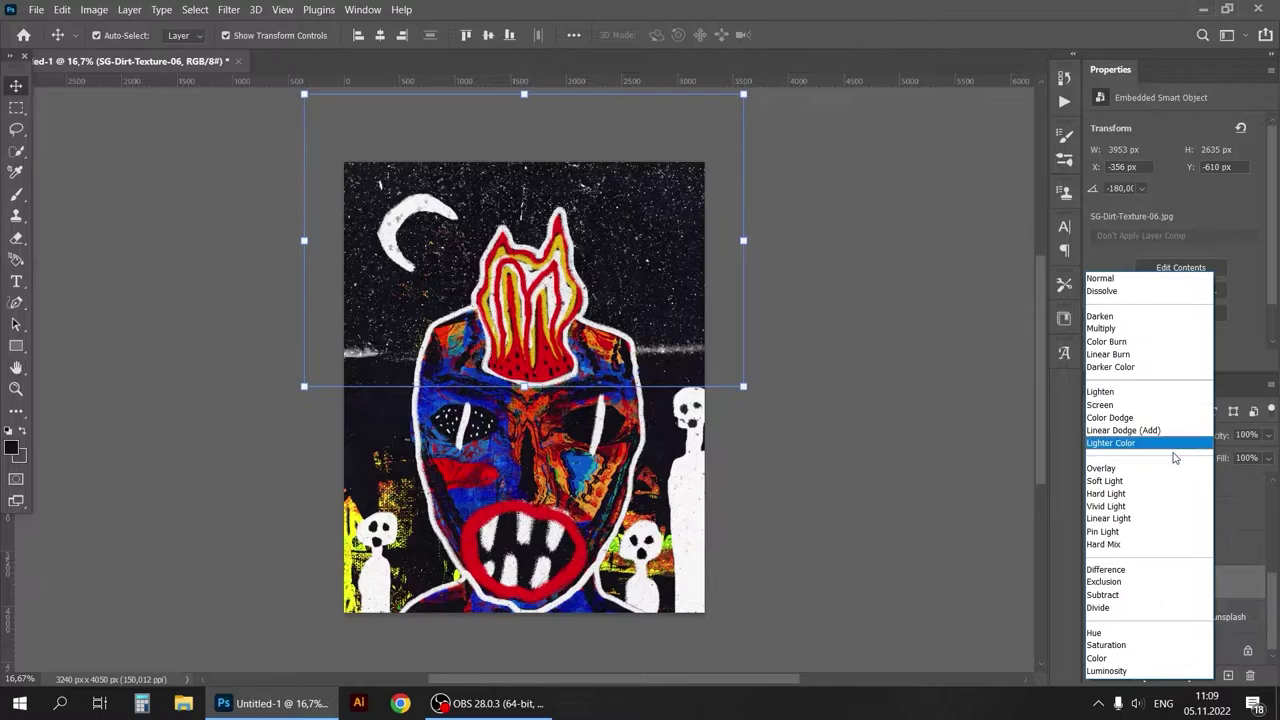
click(1186, 569)
Enlarge the texture to cover more sky, keeping the Difference blend mode
drag(743, 386, 808, 442)
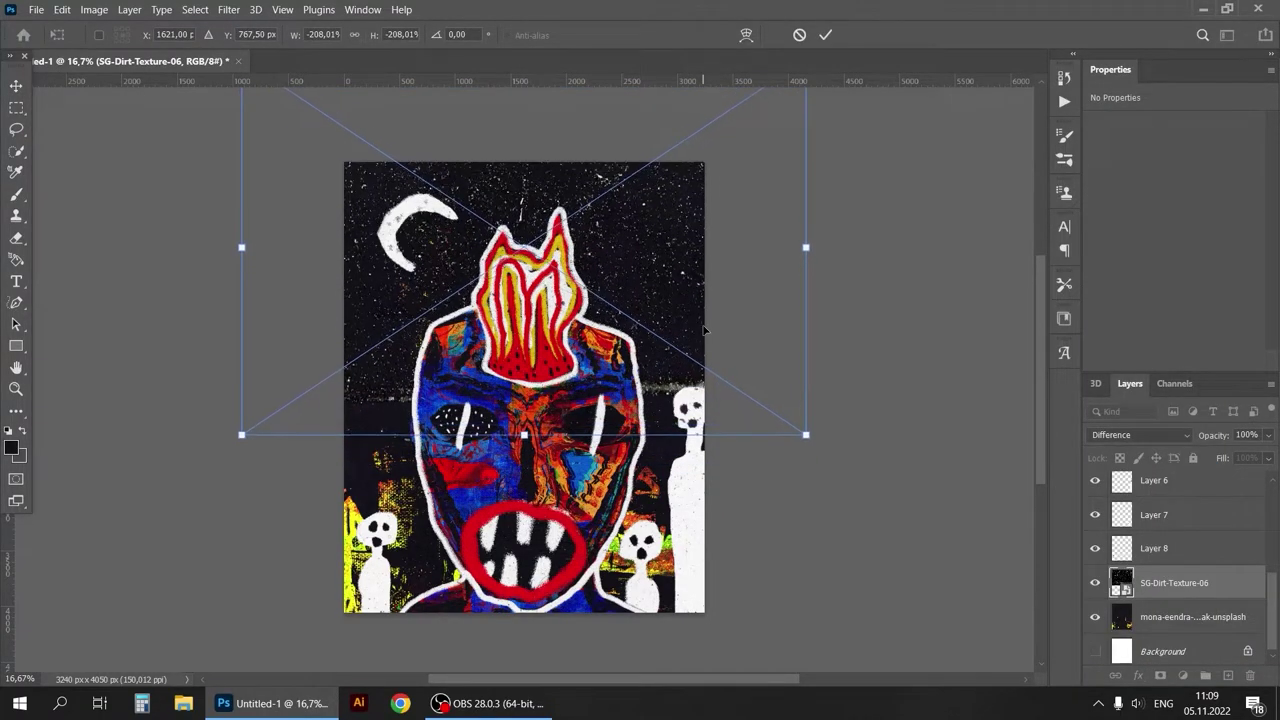
key(Return)
click(1140, 434)
click(980, 443)
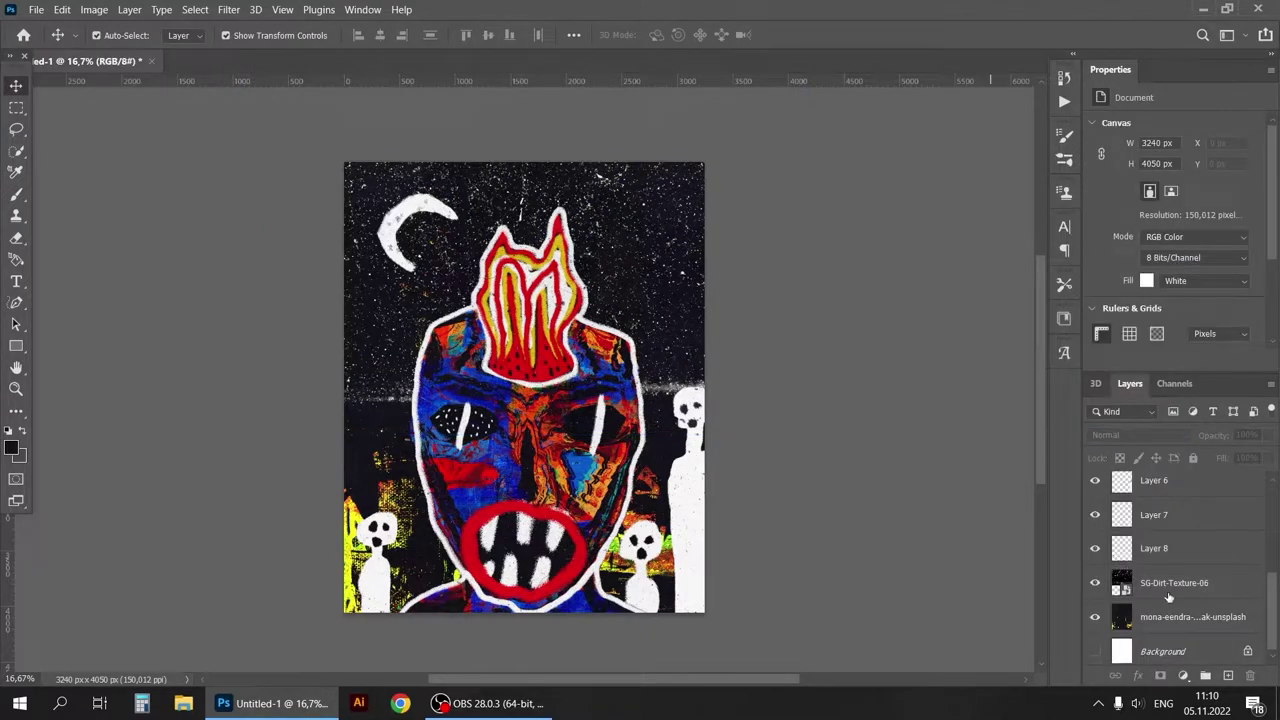
click(1168, 595)
click(1140, 434)
click(983, 472)
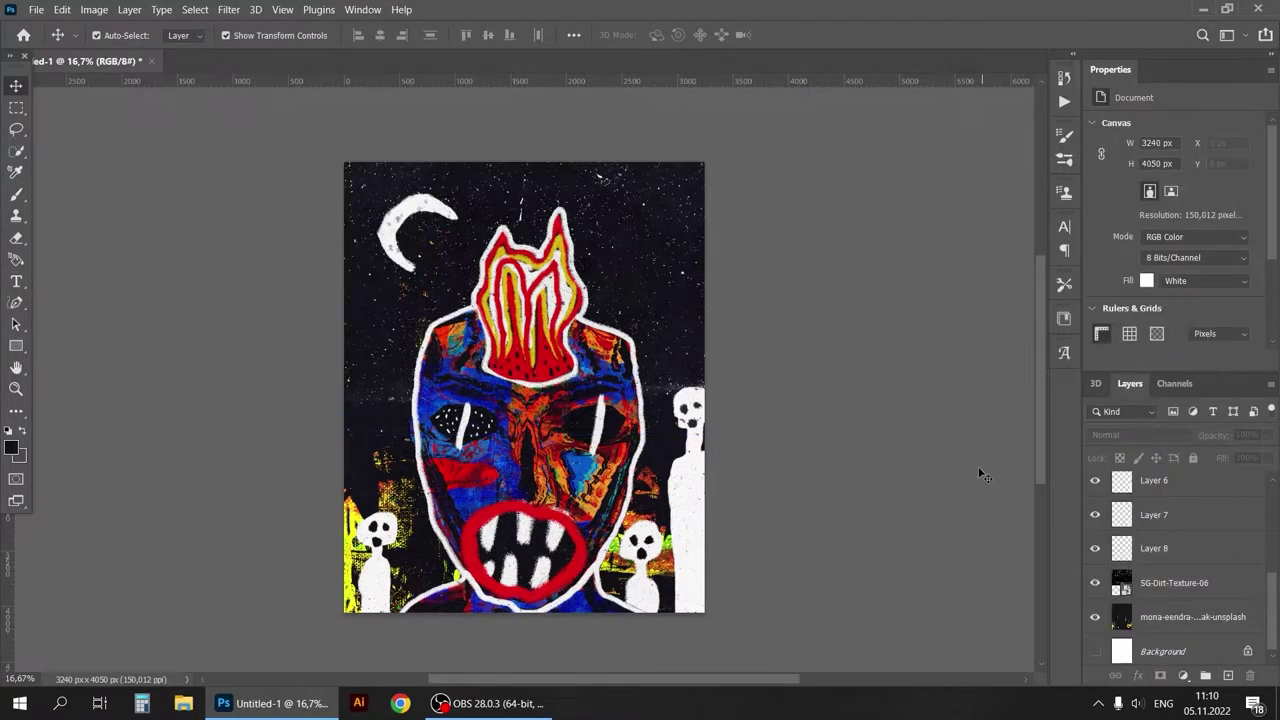
Bring back the blue crosses layer (Layer 9) and select it for erasing
scroll(680, 605, left, 1)
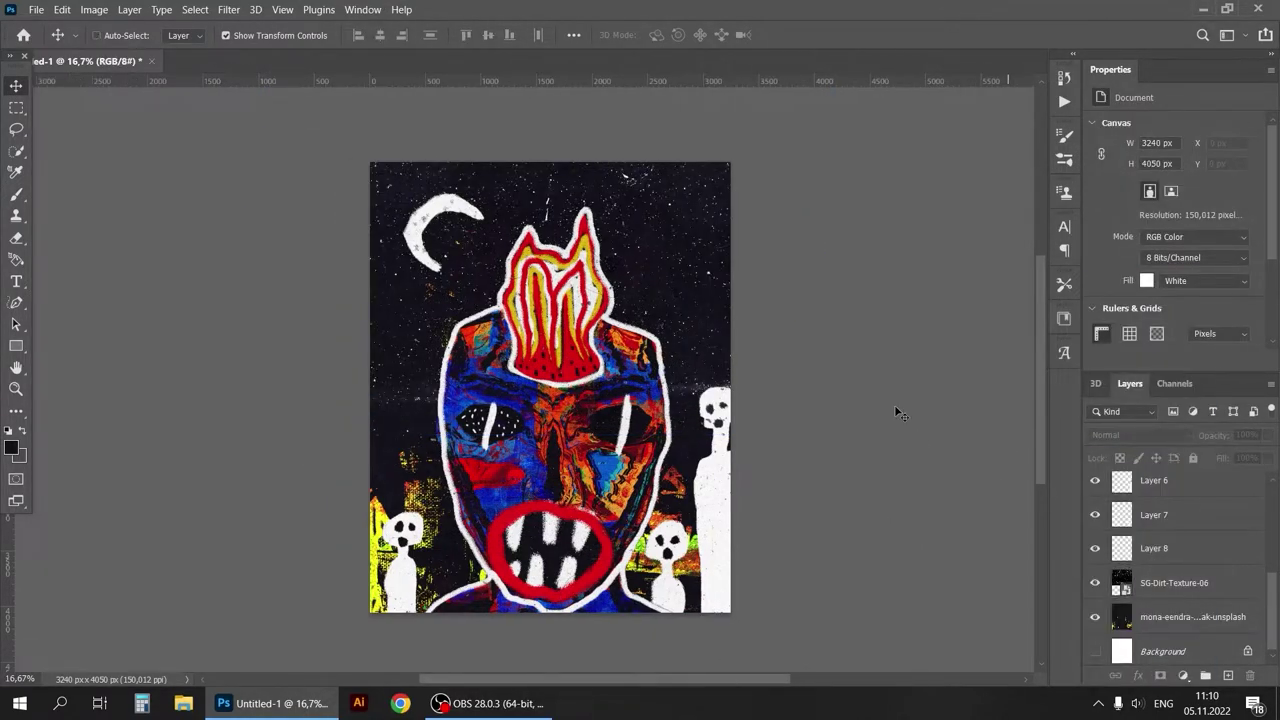
scroll(1180, 512, up, 3)
click(1180, 522)
key(e)
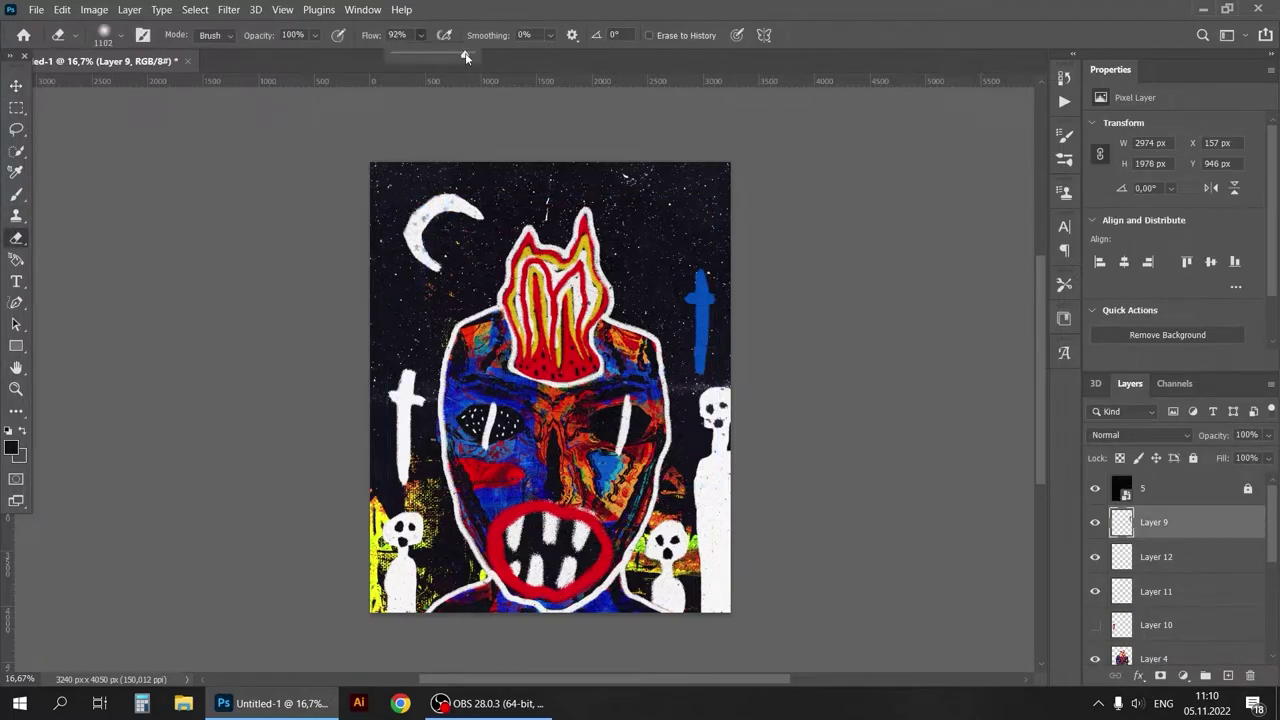
key(v)
Add Layer 13 with a white brush to paint small crosses beside the face
key(ctrl+shift+alt+n)
key(b)
key(x)
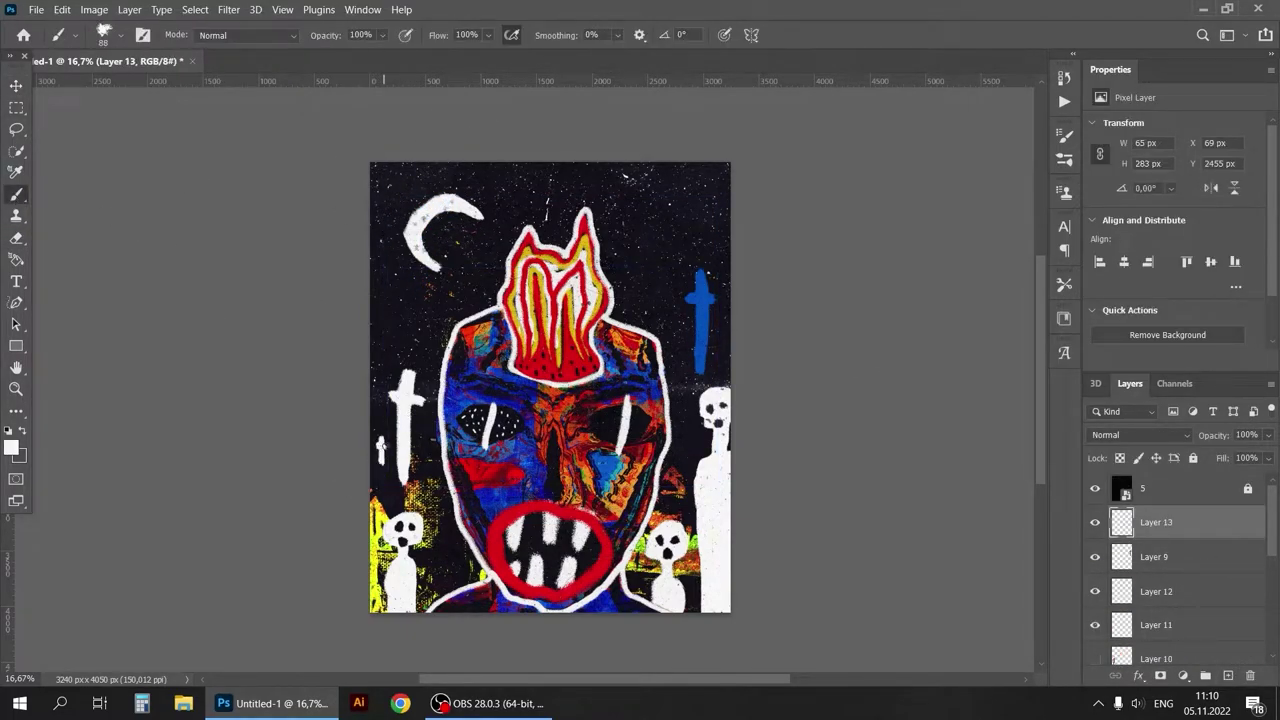
double_click(114, 365)
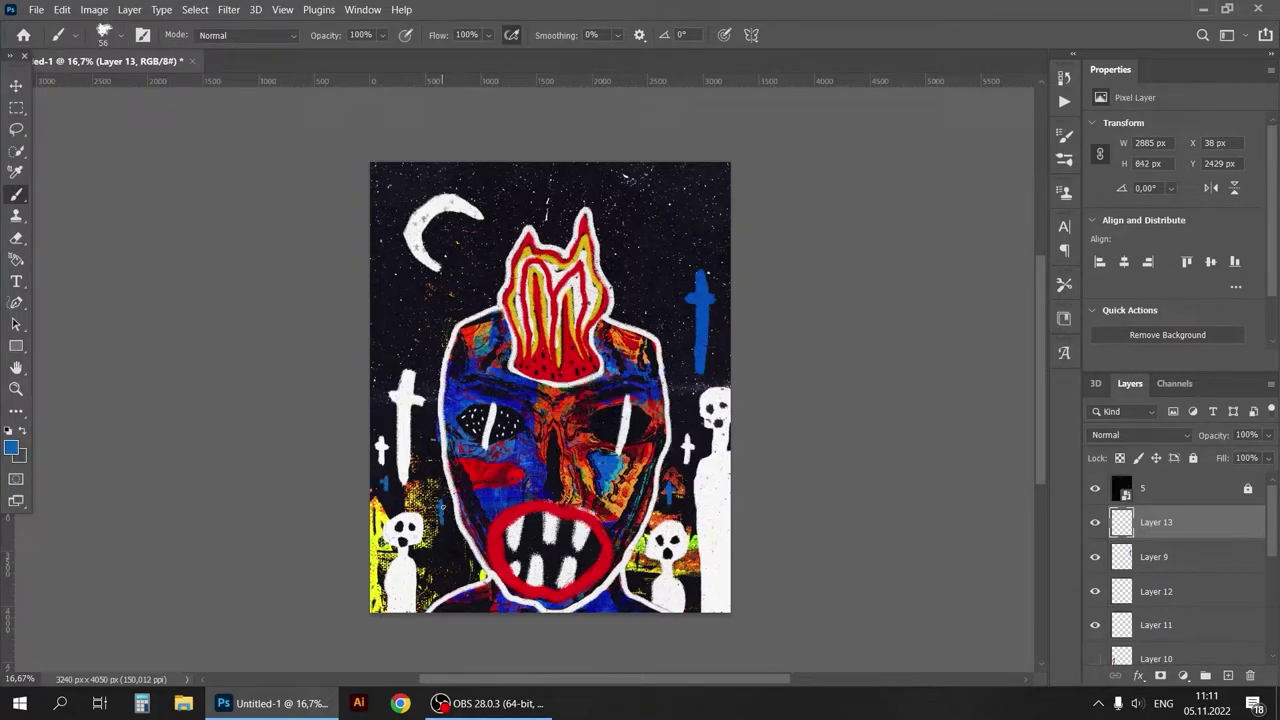
click(103, 32)
double_click(114, 374)
Lasso a blue cross on the crosses layer, move it lower, and copy it to a new layer
key(v)
ctrl+click(1165, 538)
click(1098, 562)
key(l)
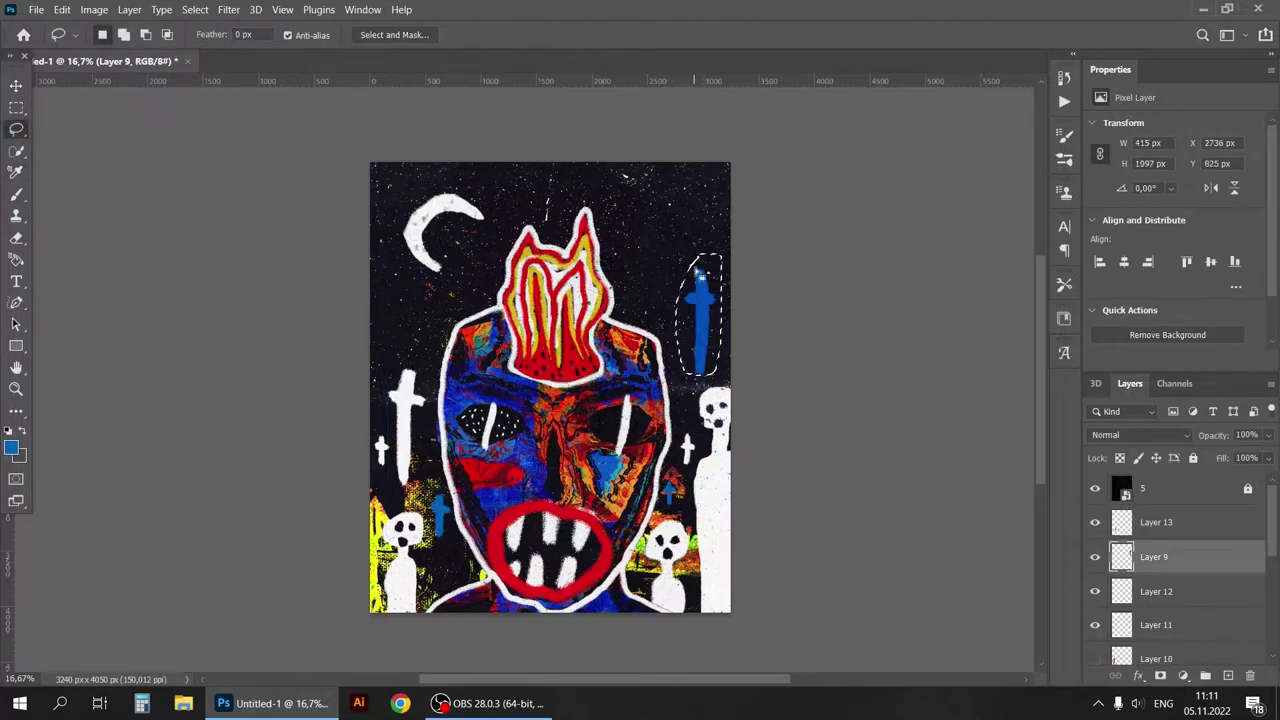
key(v)
drag(698, 270, 719, 480)
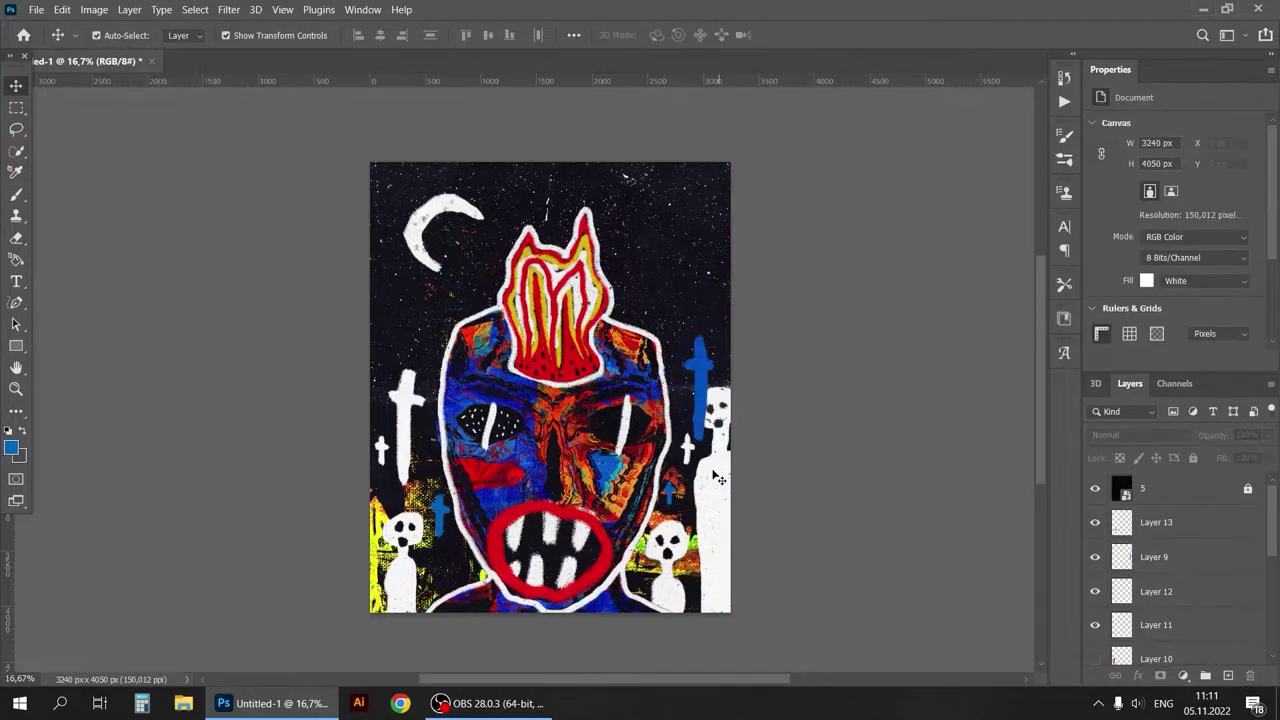
key(ctrl+j)
click(903, 471)
Add Layer 14 below Layer 8 and paint a tall red shape beside the left cross
key(ctrl+shift+alt+n)
key(b)
click(103, 35)
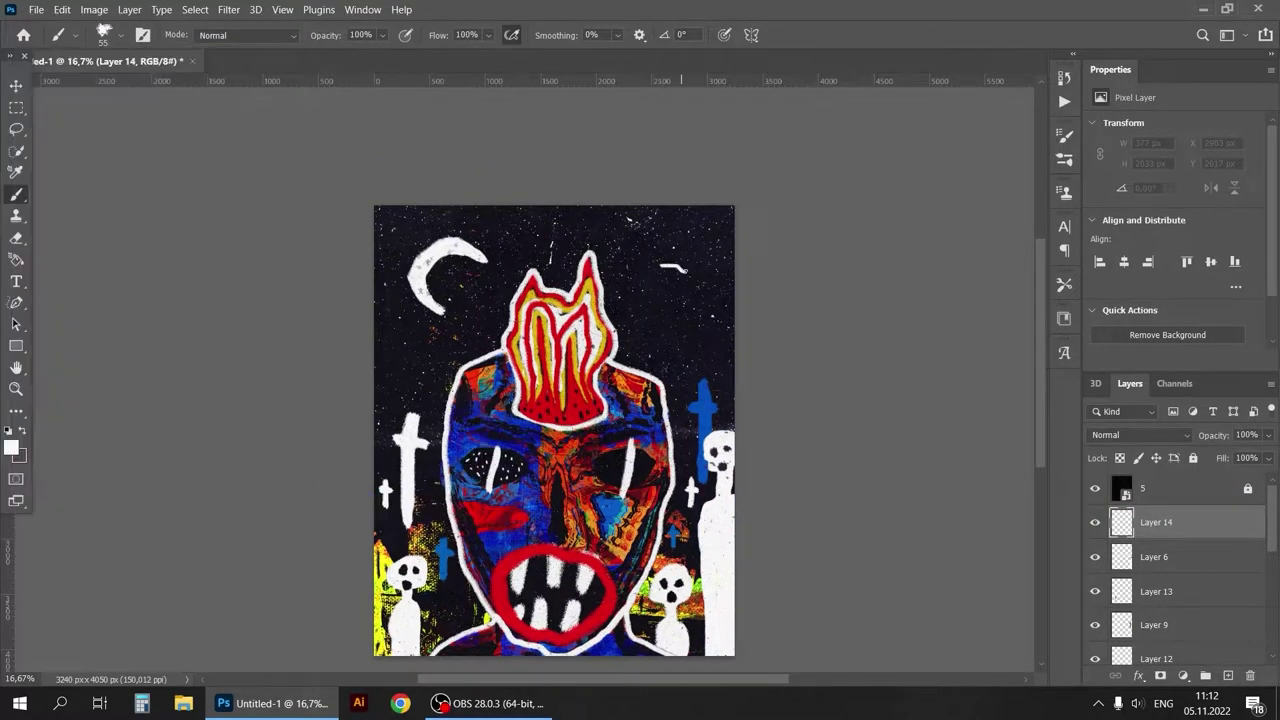
key(ctrl+z)
click(656, 270)
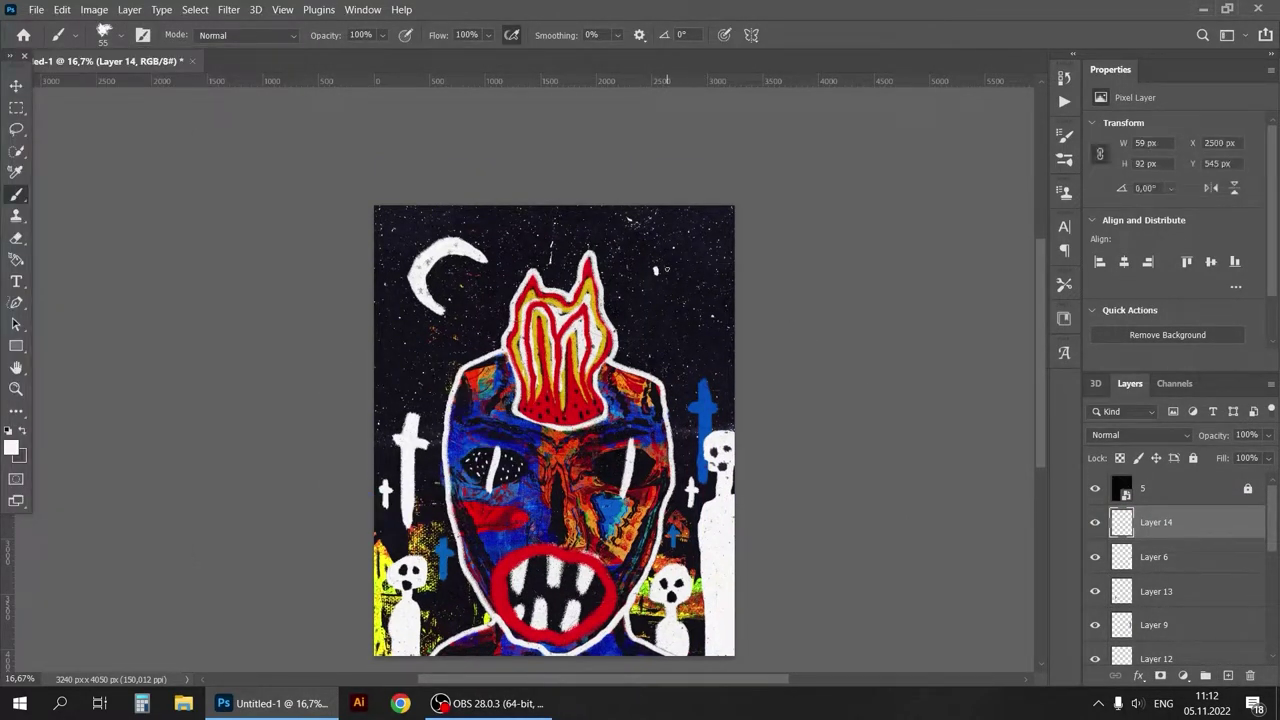
drag(1156, 522, 1165, 600)
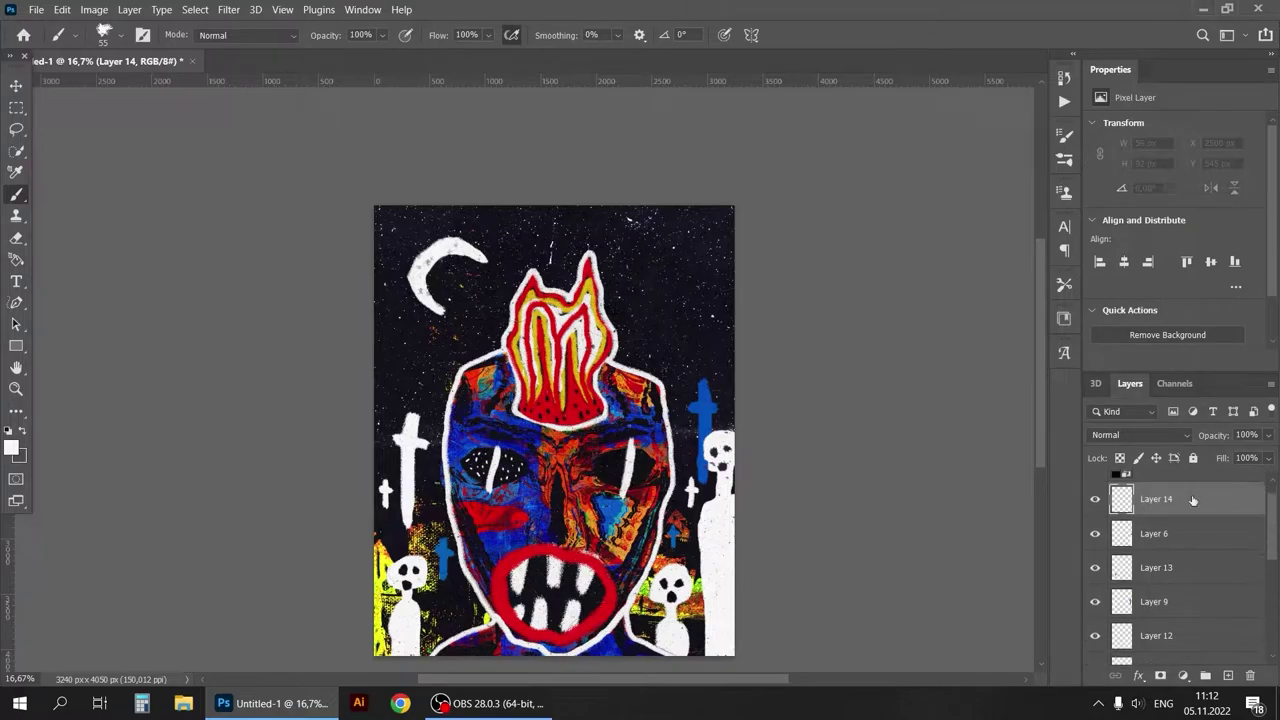
alt+click(575, 386)
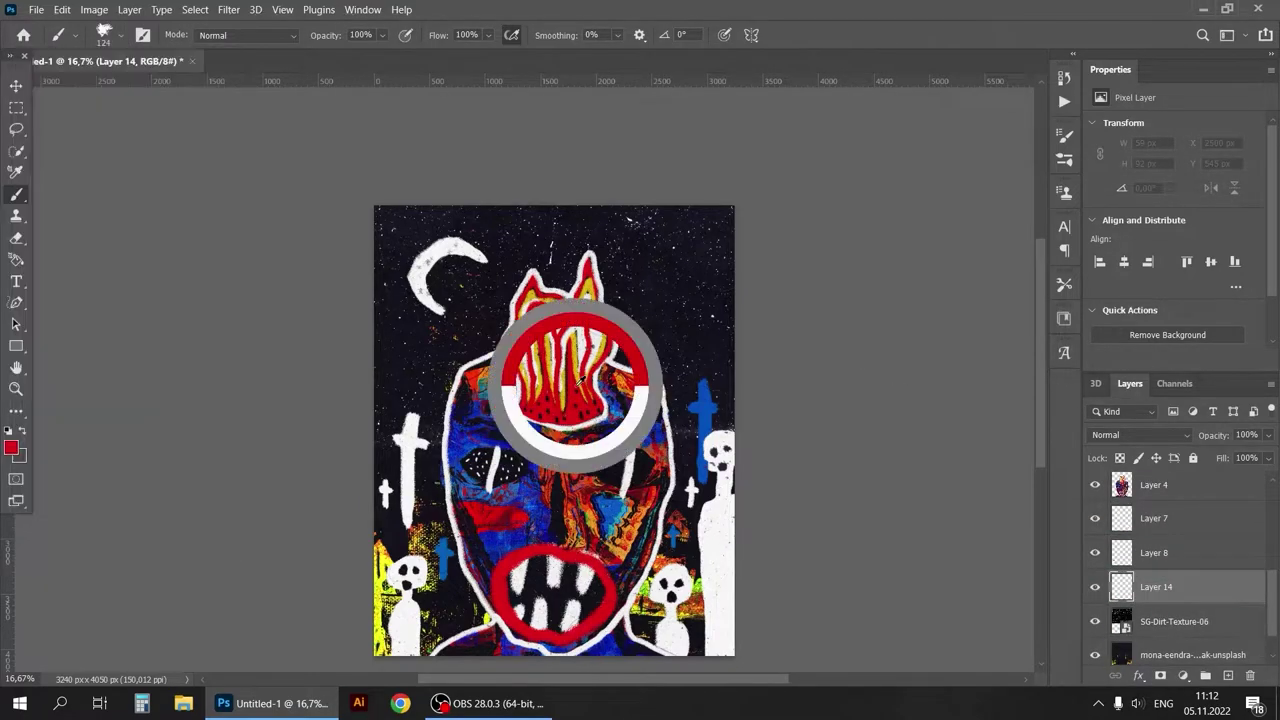
drag(412, 328, 412, 480)
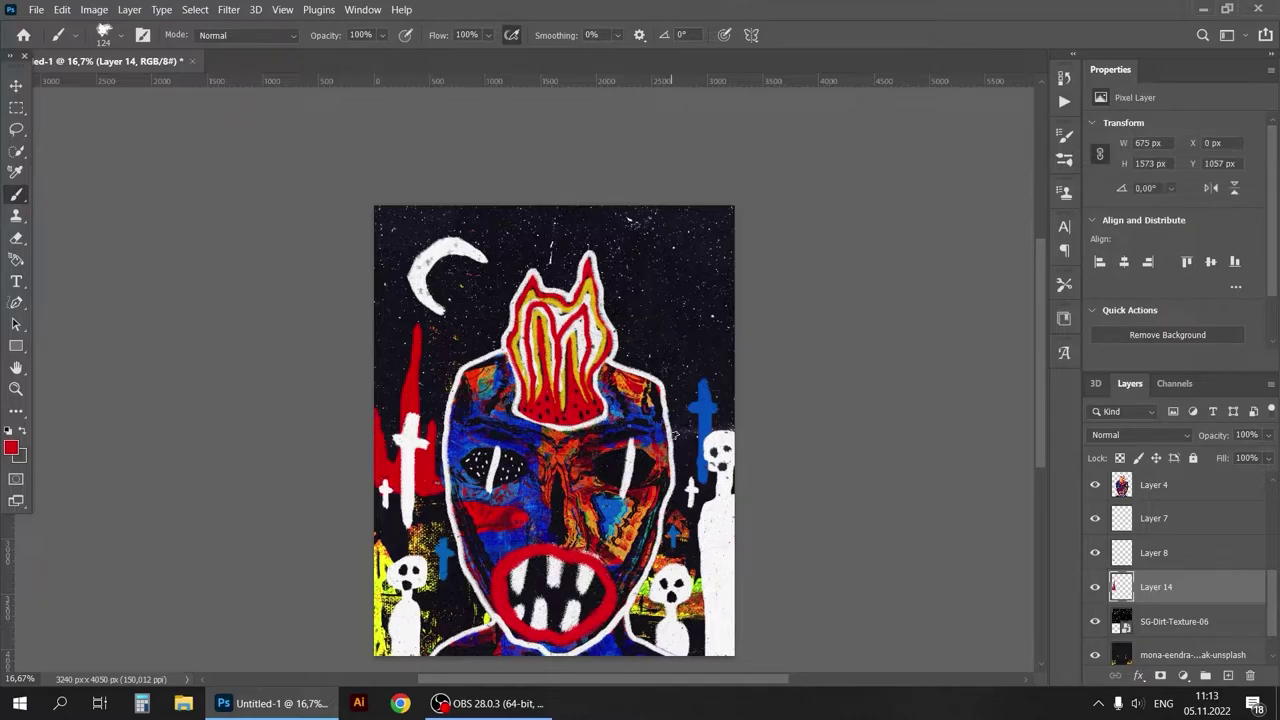
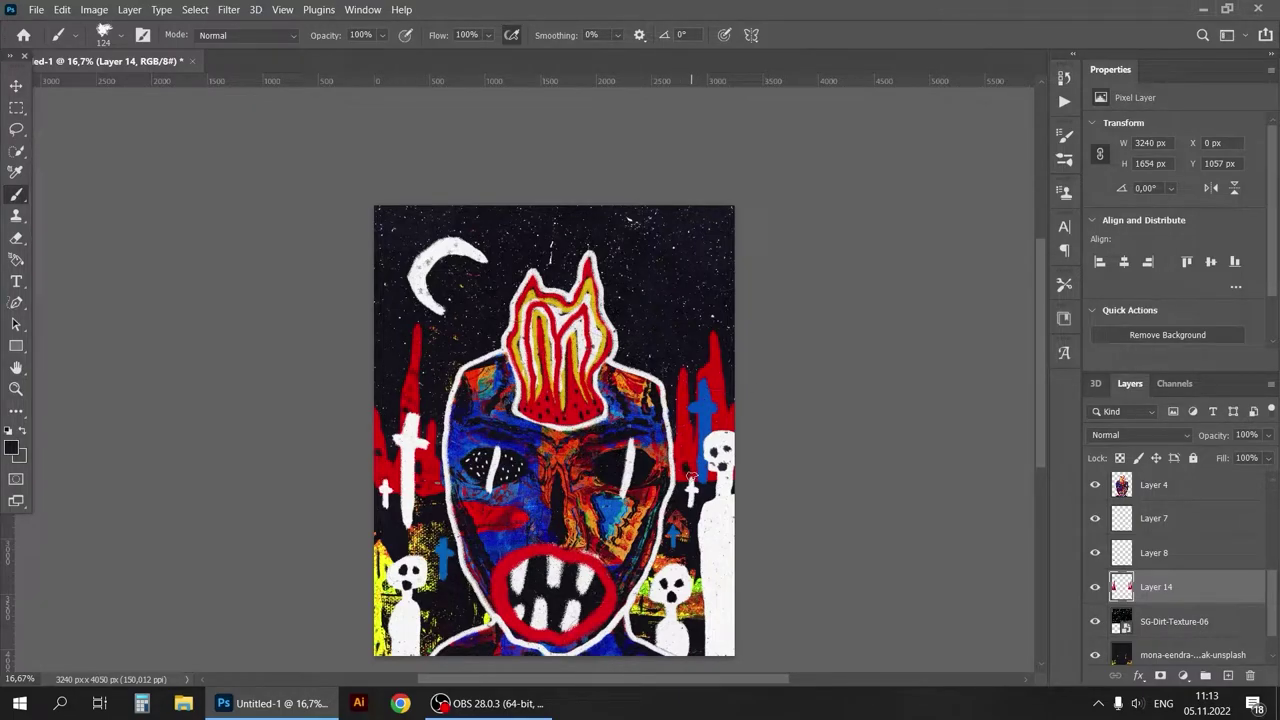
Enlarge the brush to 338, then trial lower saturation and a magenta hue on Layer 14
right_click(708, 420)
key(Return)
click(94, 9)
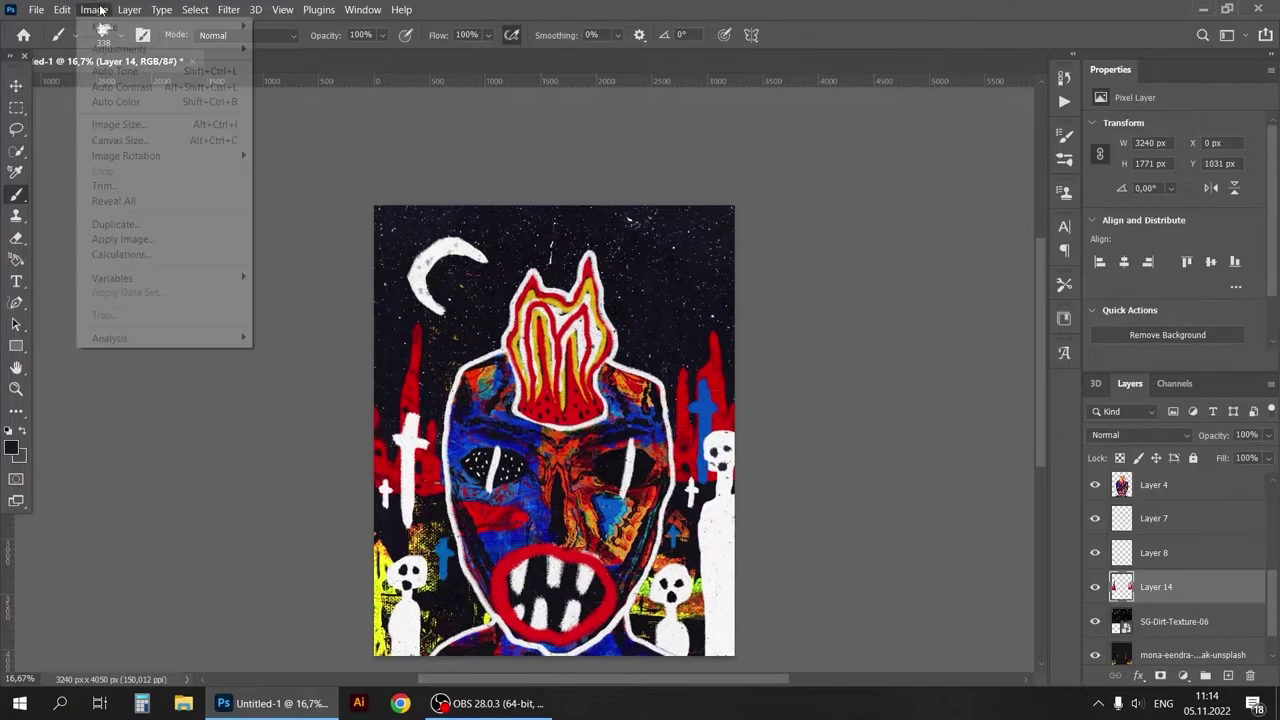
click(300, 133)
drag(800, 234, 910, 255)
key(ctrl+minus)
drag(949, 408, 933, 411)
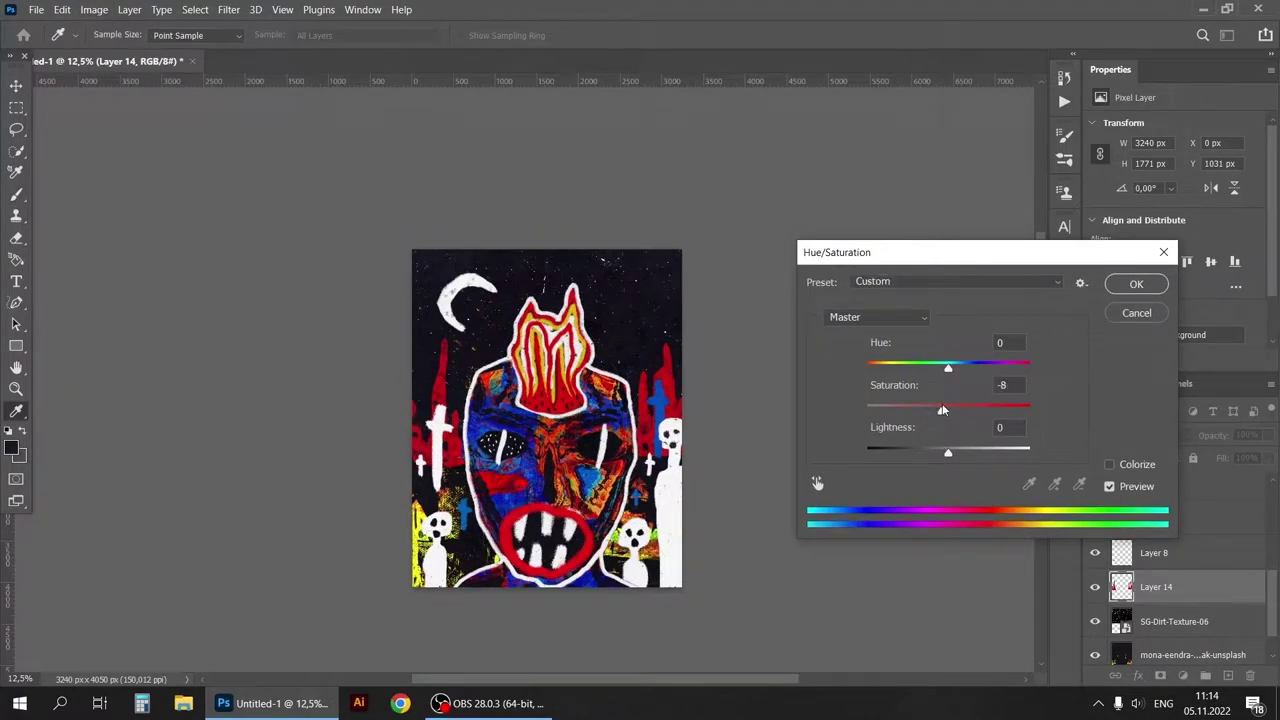
mouse_move(948, 367)
mouse_down()
mouse_move(907, 368)
mouse_move(969, 362)
mouse_up()
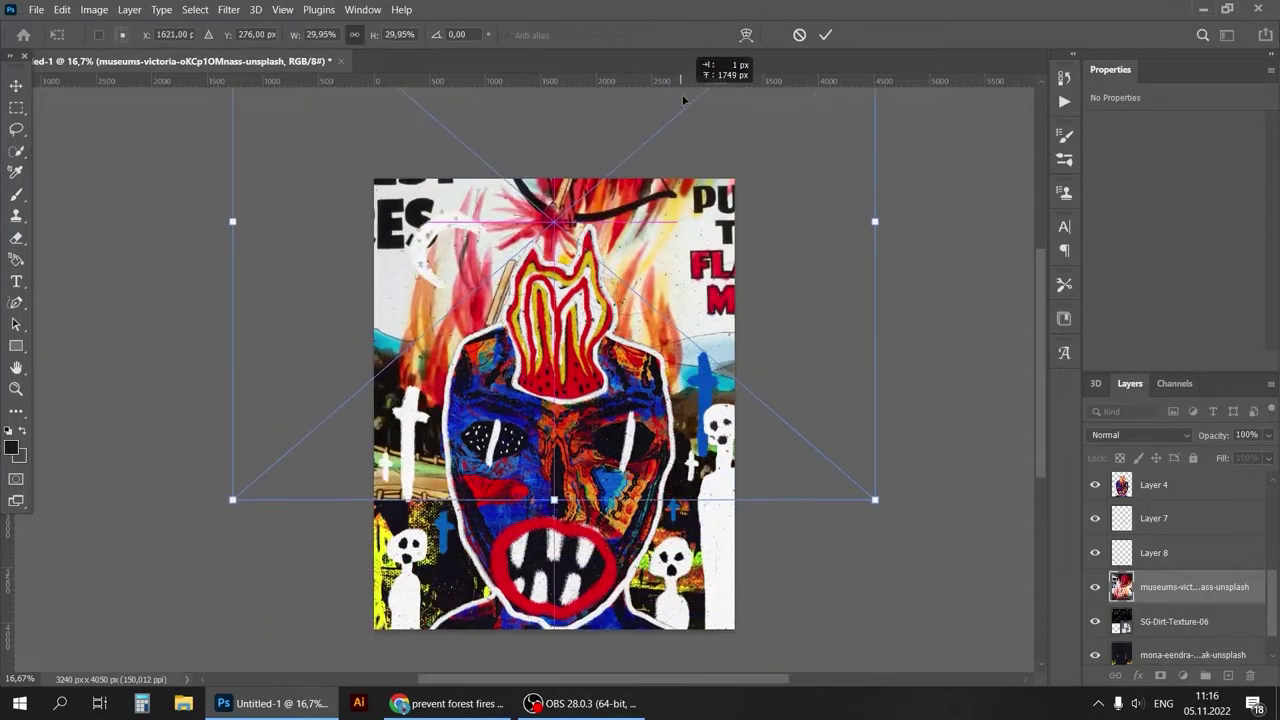
Enlarge the flame photo across the poster top, keeping it in Normal blend mode
mouse_move(760, 545)
mouse_down()
mouse_move(921, 523)
mouse_move(958, 472)
mouse_up()
drag(700, 200, 700, 250)
key(Return)
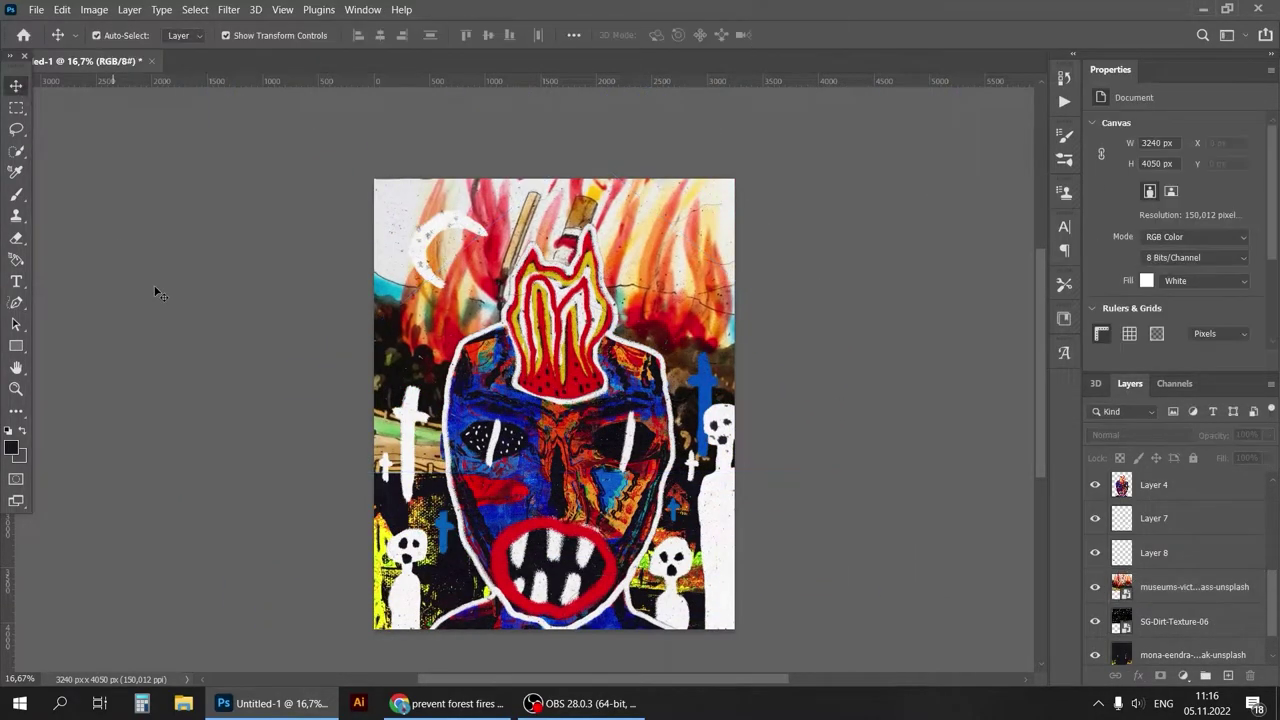
click(1190, 647)
click(1140, 434)
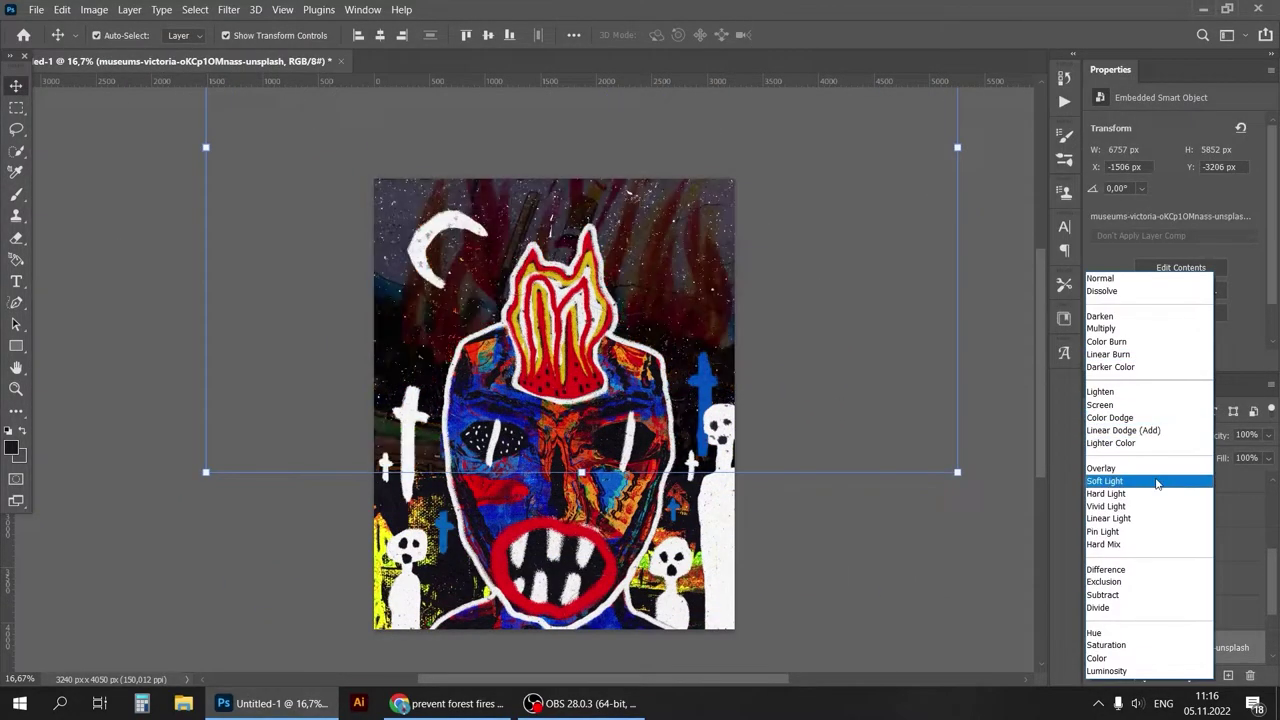
key(Escape)
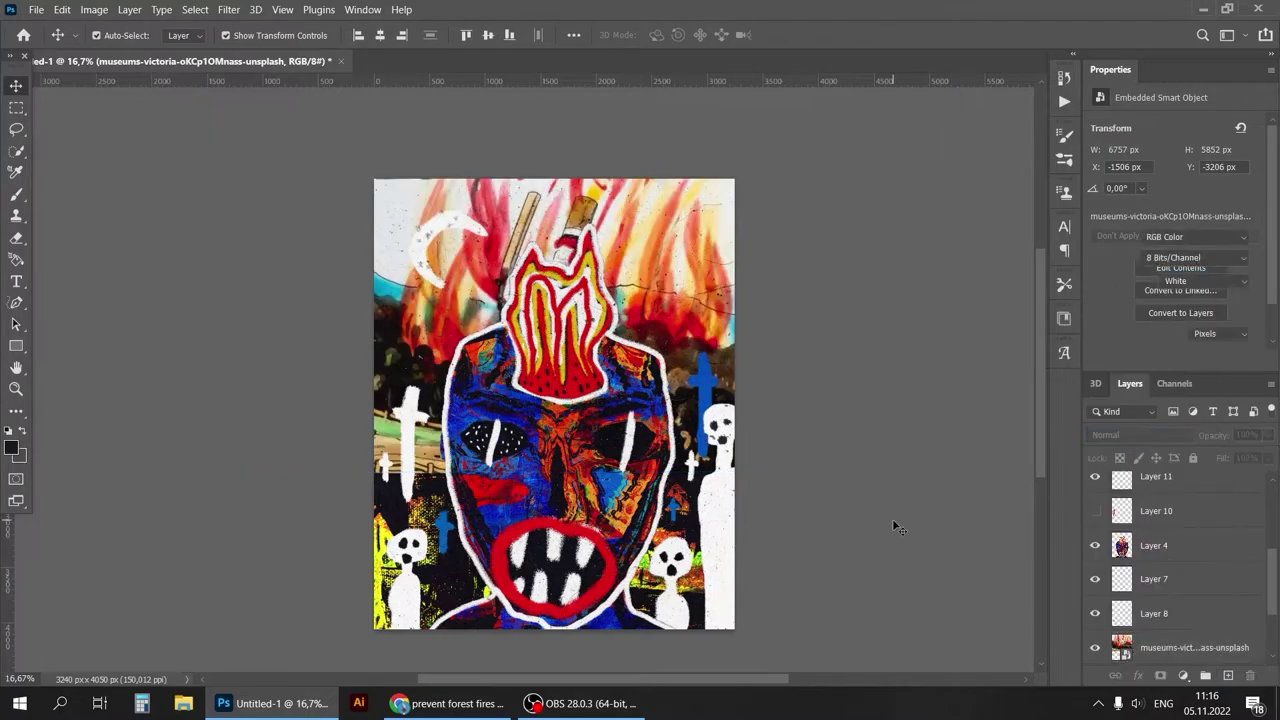
Boost the flame photo's saturation to +24 and set Levels black input to 30
click(94, 9)
click(300, 132)
drag(891, 443, 930, 465)
key(Return)
click(94, 9)
click(290, 58)
click(1182, 310)
Select the flames with Color Range and copy them onto their own layer
click(195, 9)
click(230, 168)
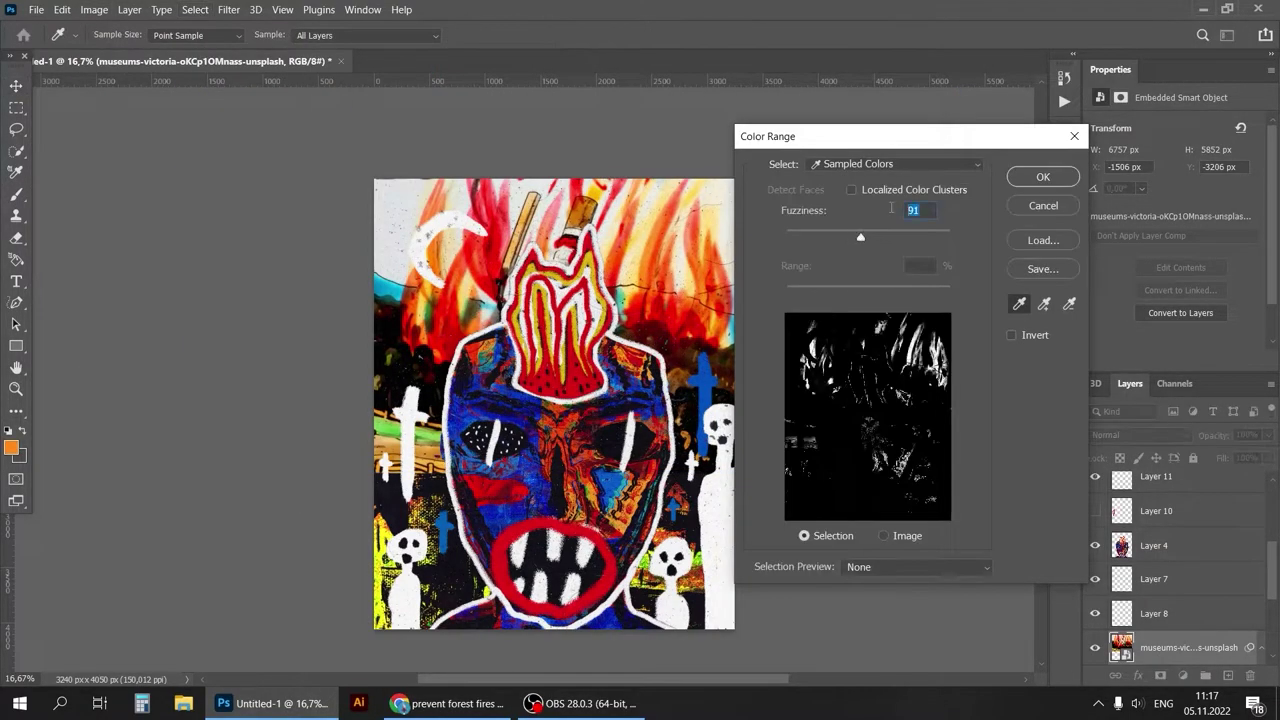
key(Escape)
key(ctrl+v)
click(1095, 577)
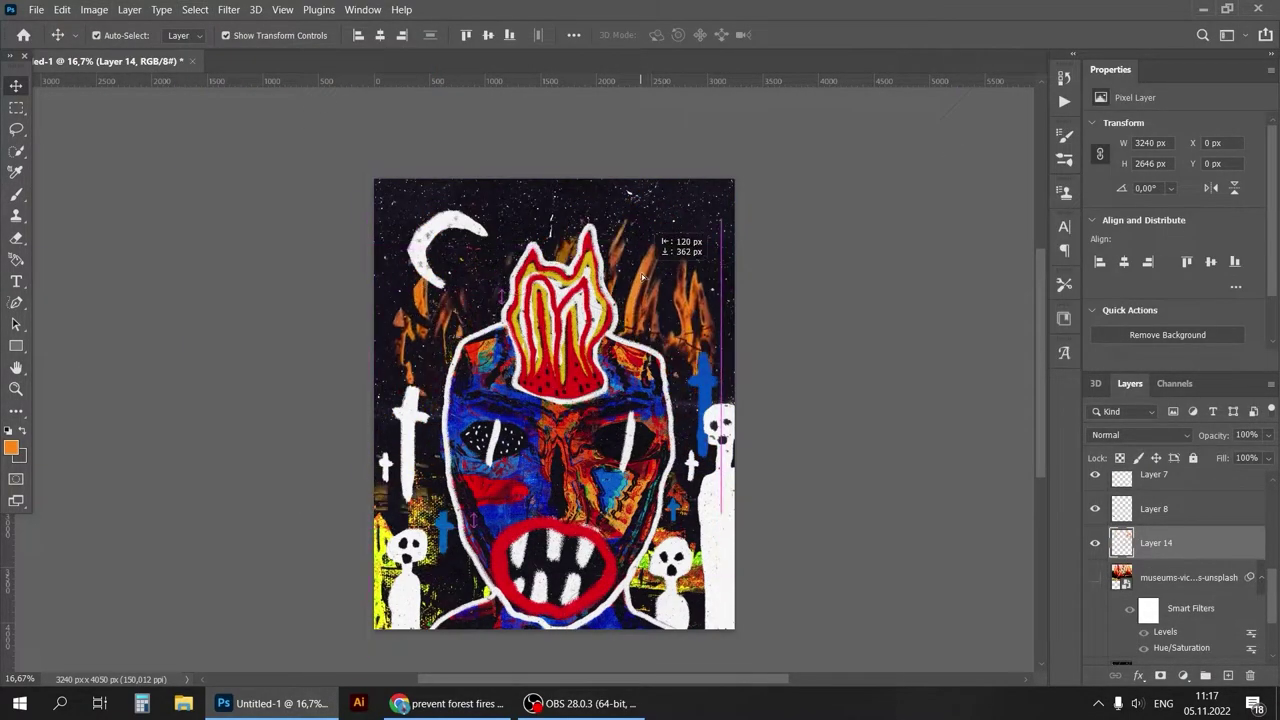
click(1095, 577)
click(195, 9)
click(230, 168)
key(Escape)
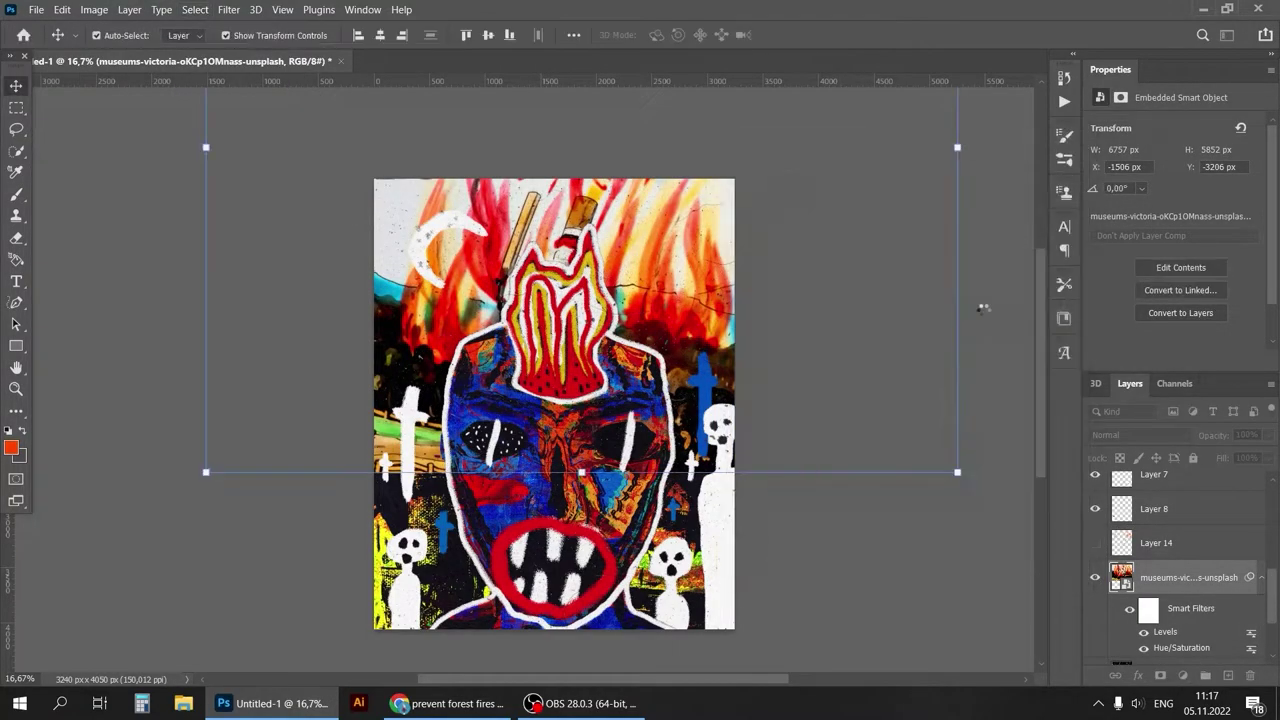
key(ctrl+j)
right_click(1108, 580)
click(1014, 508)
Move Layer 14 beneath the face artwork, lower the flames, and blend in Lighter Color
click(195, 9)
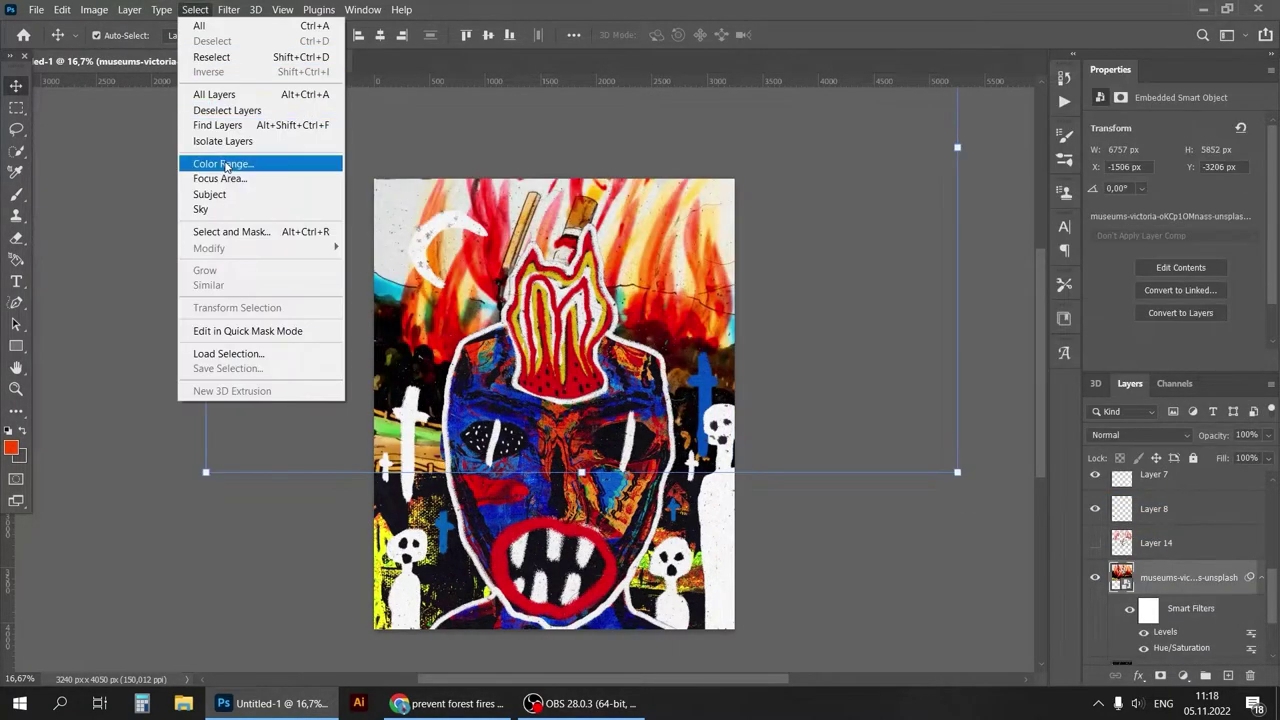
key(Escape)
click(1095, 577)
drag(1156, 543, 1156, 660)
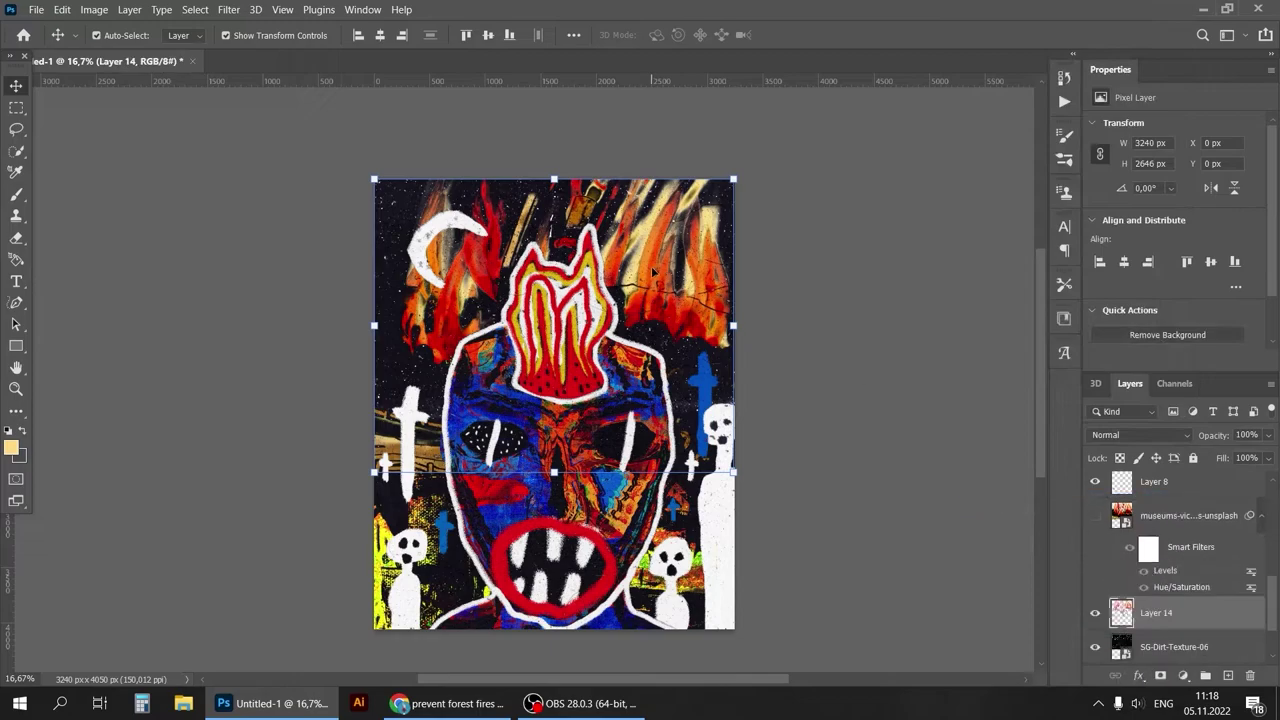
mouse_move(623, 242)
mouse_down()
mouse_move(643, 370)
mouse_move(740, 282)
mouse_up()
click(1140, 435)
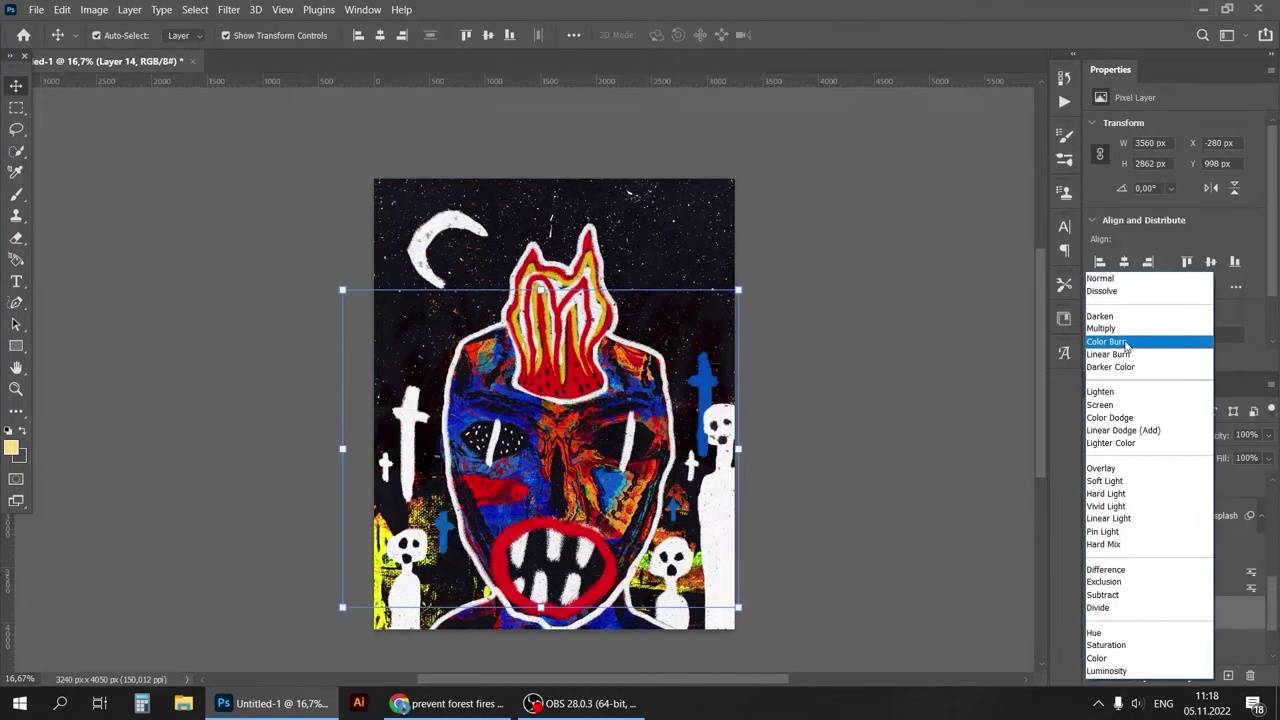
click(1123, 441)
Open the Liquify filter on the flame layer
right_click(1130, 600)
key(Escape)
click(228, 9)
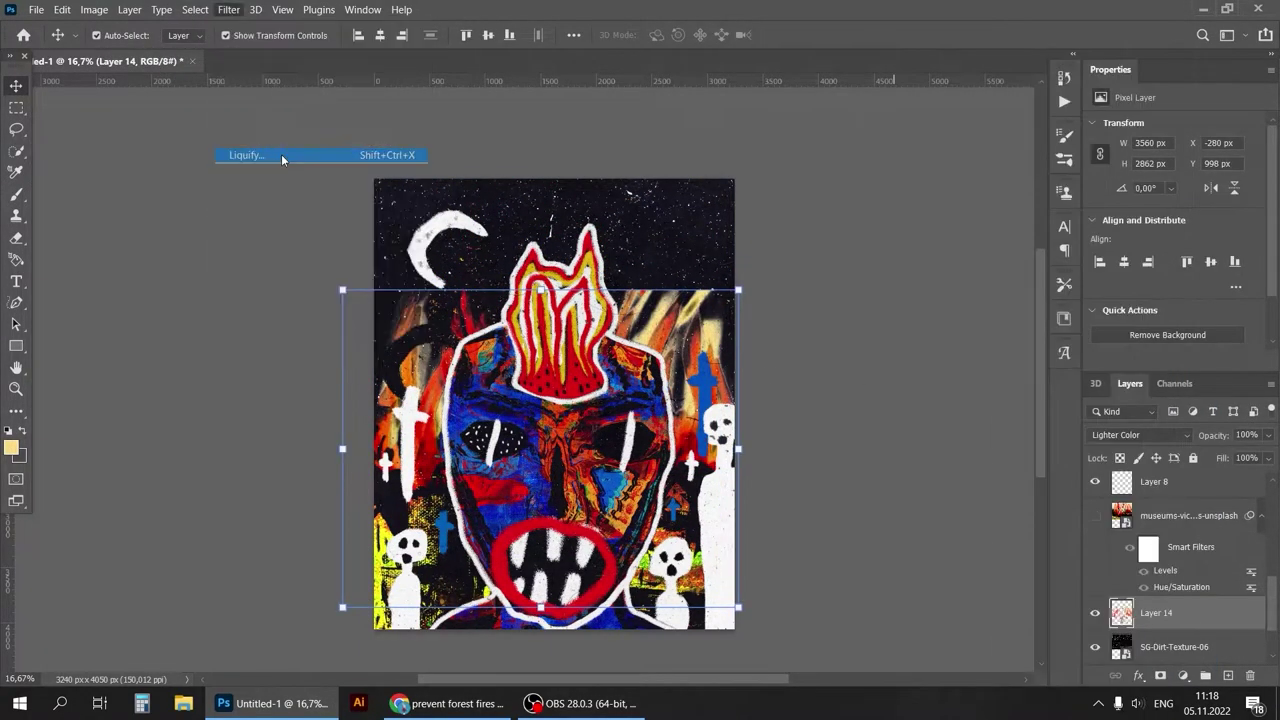
click(281, 154)
Forward Warp the left, central and right flames upward into taller shapes and apply Liquify
key(w)
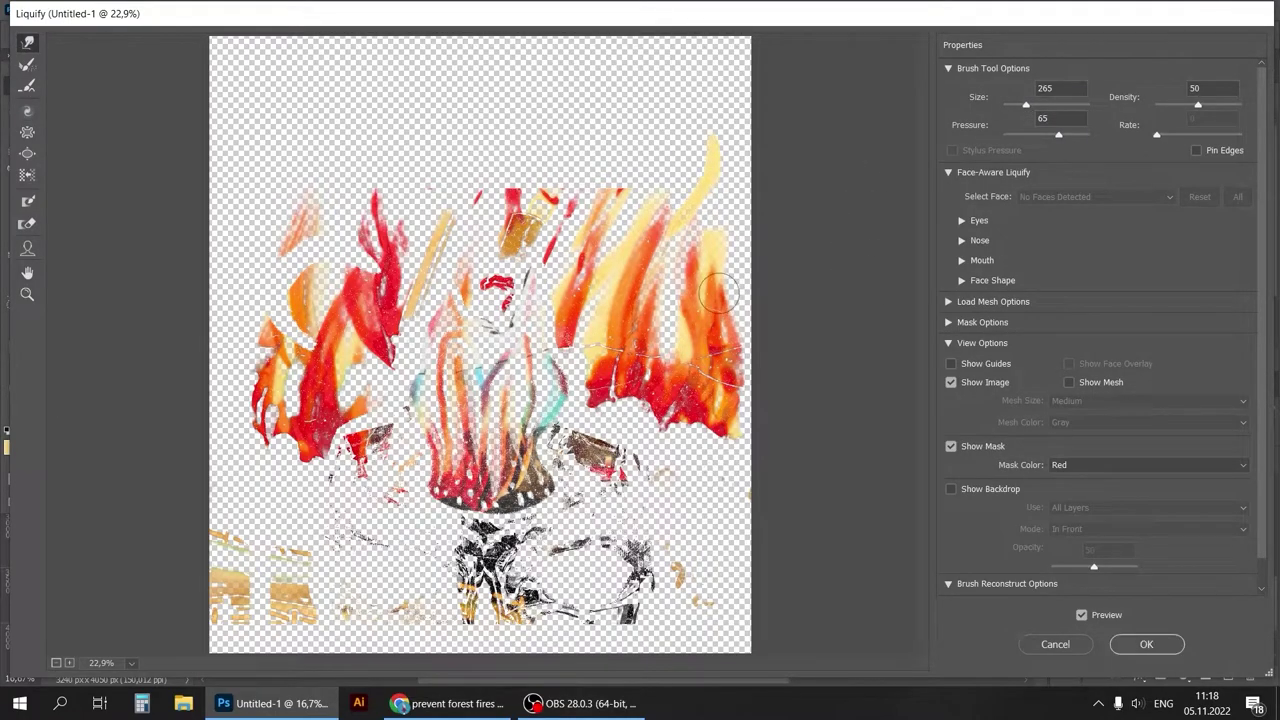
drag(718, 293, 663, 163)
drag(545, 205, 564, 87)
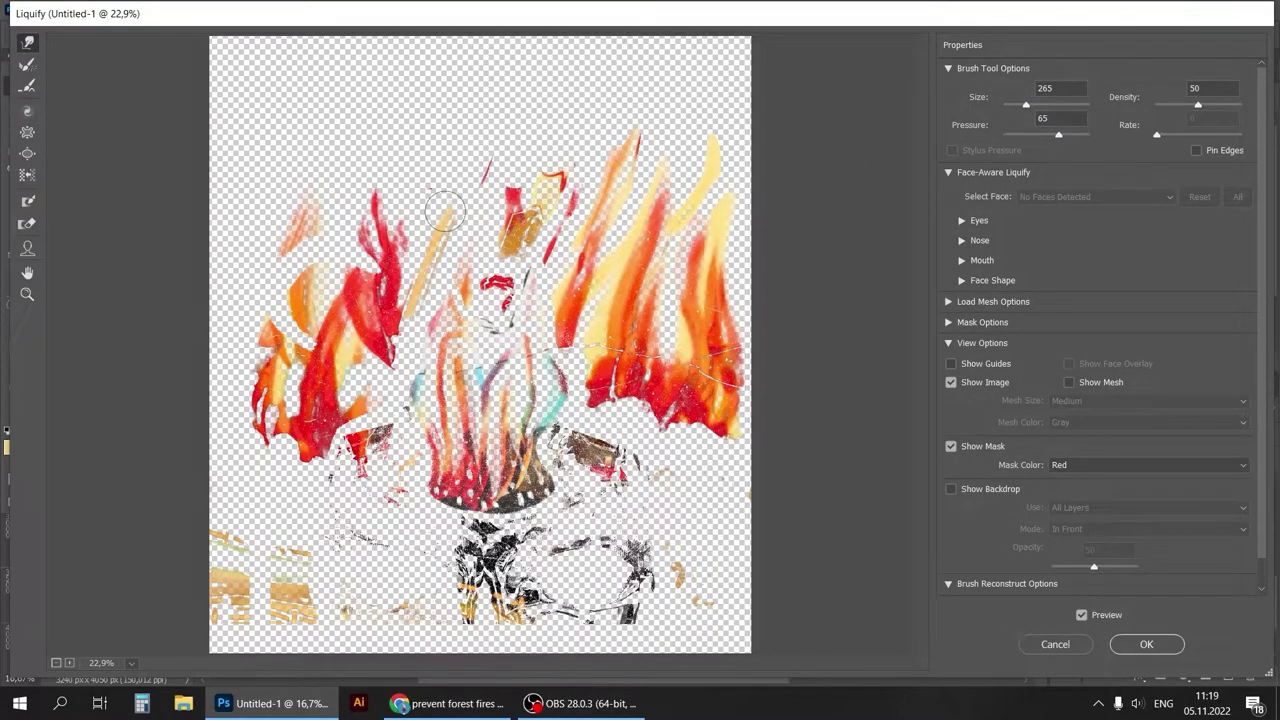
drag(372, 245, 360, 85)
drag(300, 255, 300, 170)
mouse_move(320, 370)
mouse_down()
mouse_move(311, 286)
mouse_move(285, 340)
mouse_move(295, 180)
mouse_up()
drag(285, 310, 305, 150)
drag(310, 265, 360, 185)
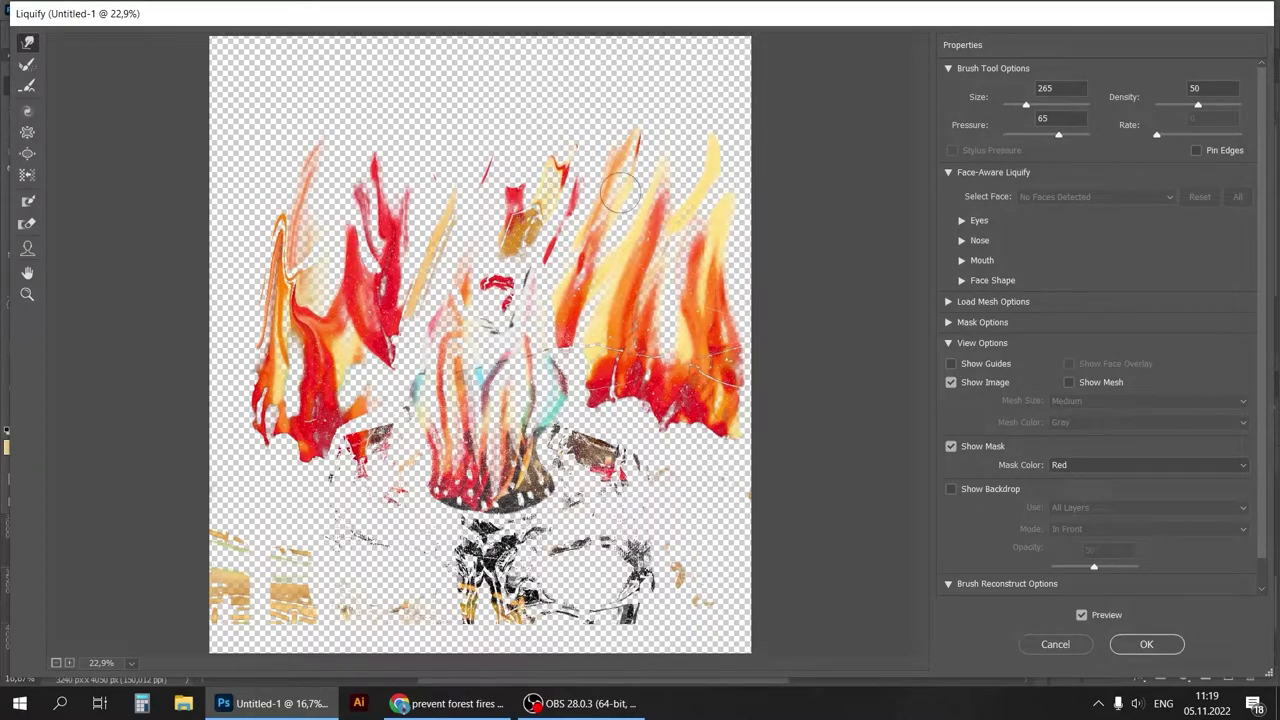
click(1146, 644)
Rotate the flame layer 90° sideways
click(1140, 435)
click(815, 403)
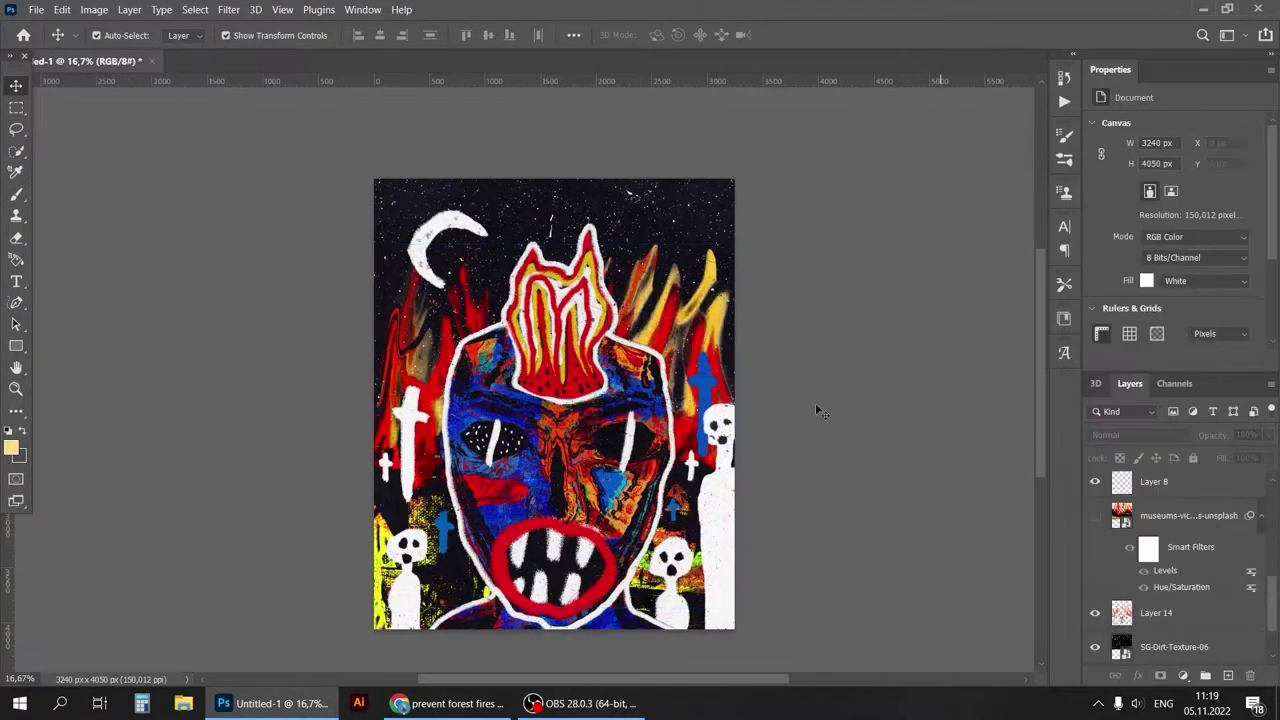
mouse_move(815, 403)
mouse_down()
mouse_move(757, 308)
mouse_move(628, 575)
mouse_up()
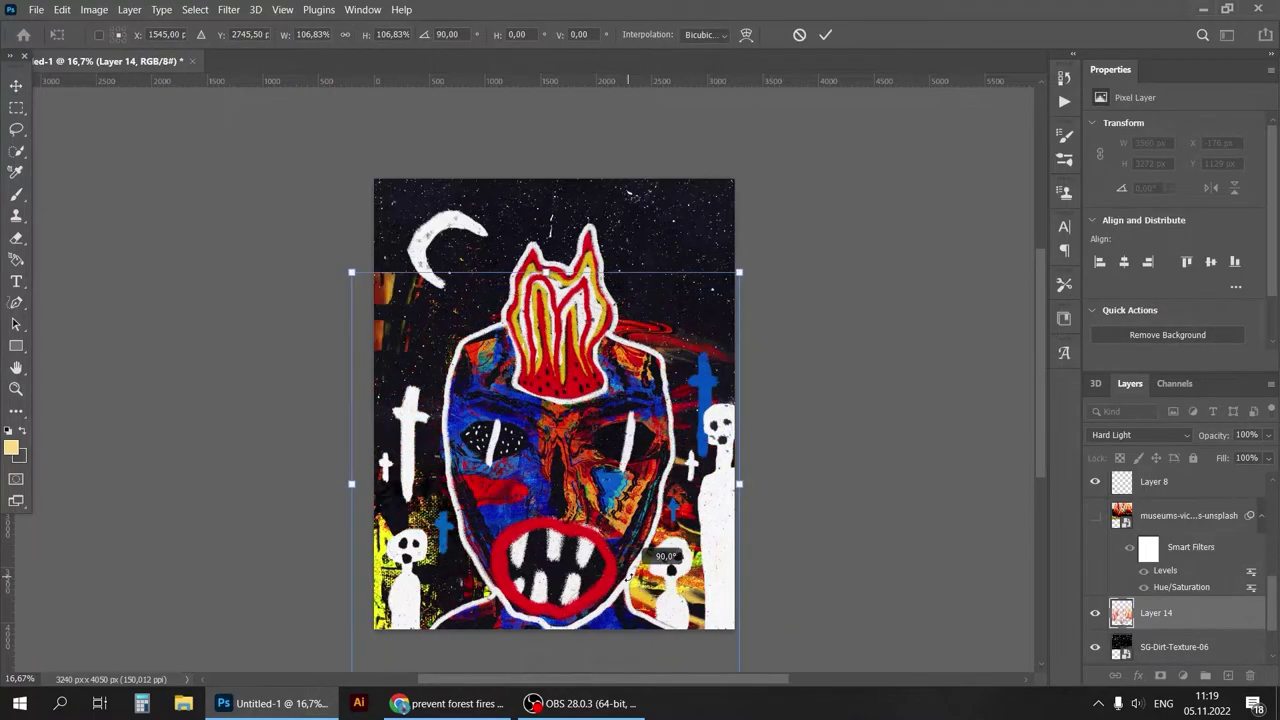
Apply a Blast Wind filter to the flames and rotate them back upright
key(Return)
click(228, 9)
click(449, 406)
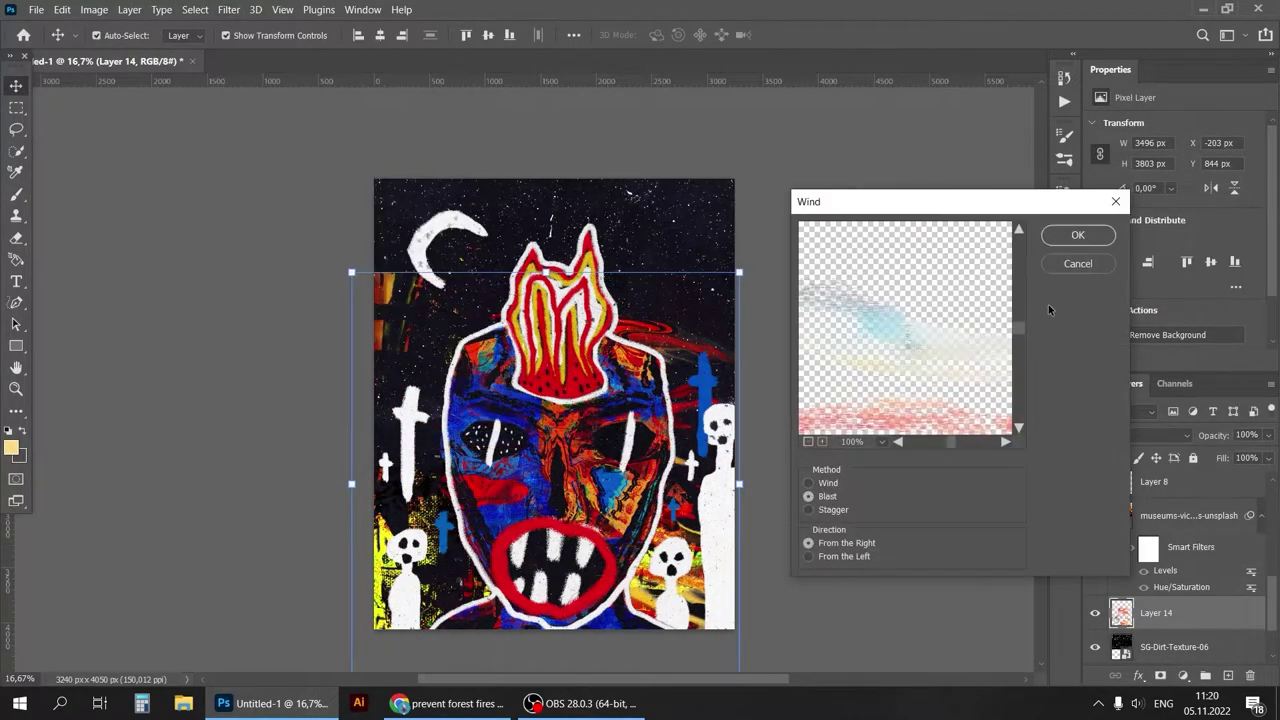
click(1078, 235)
key(ctrl+t)
mouse_move(380, 288)
mouse_down()
mouse_move(730, 325)
mouse_move(749, 263)
mouse_up()
key(Return)
Compare against the original flame photo and try, then cancel, the Texturizer filter
click(1105, 598)
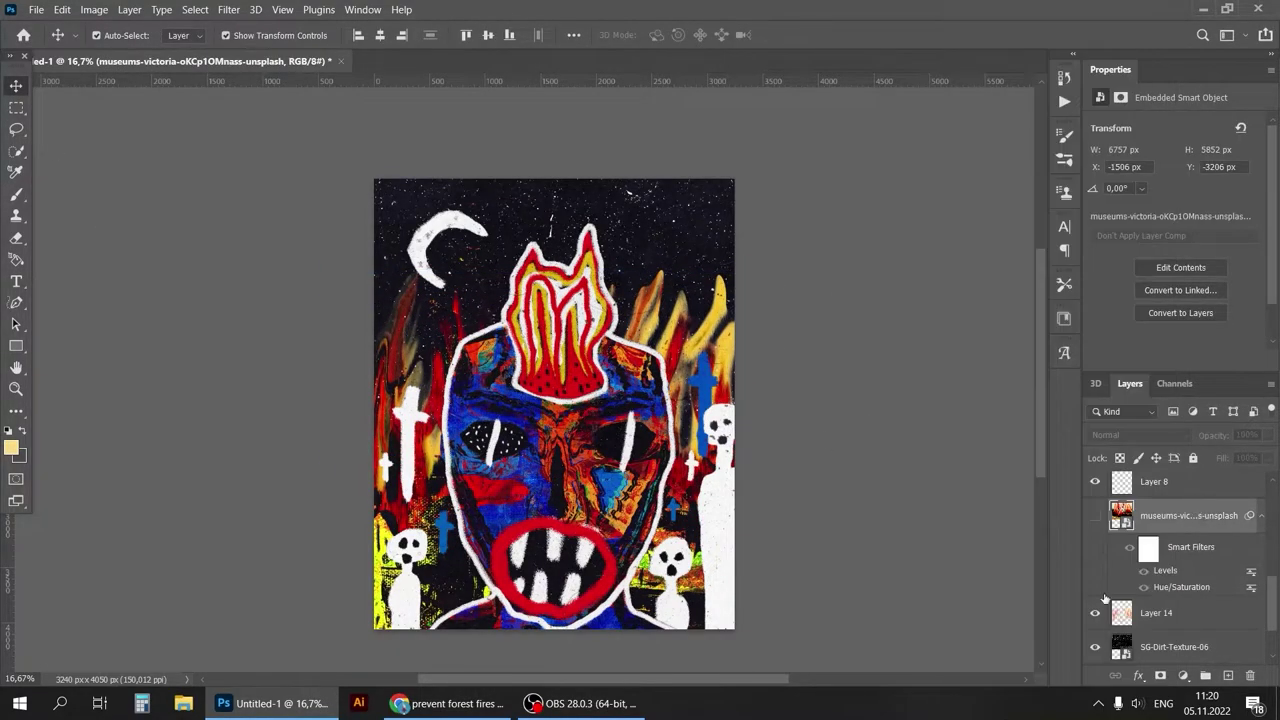
click(1094, 515)
click(920, 573)
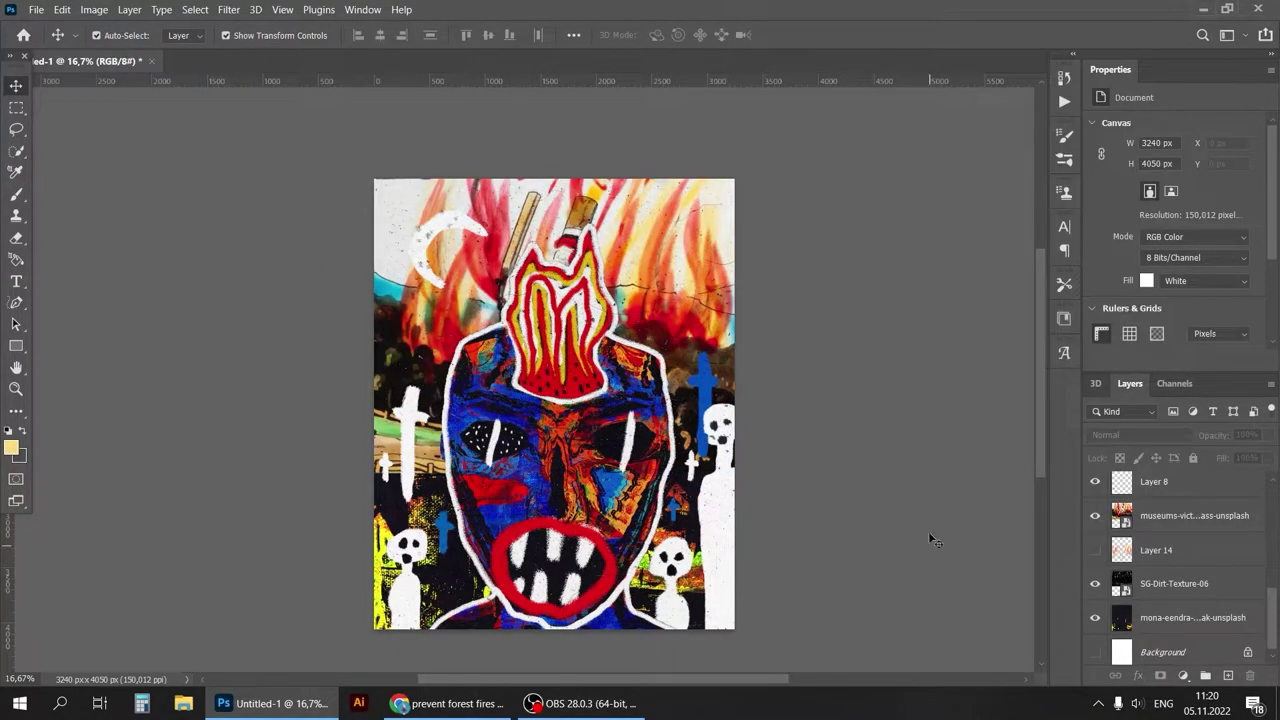
click(1094, 515)
click(1094, 550)
click(1156, 550)
click(228, 9)
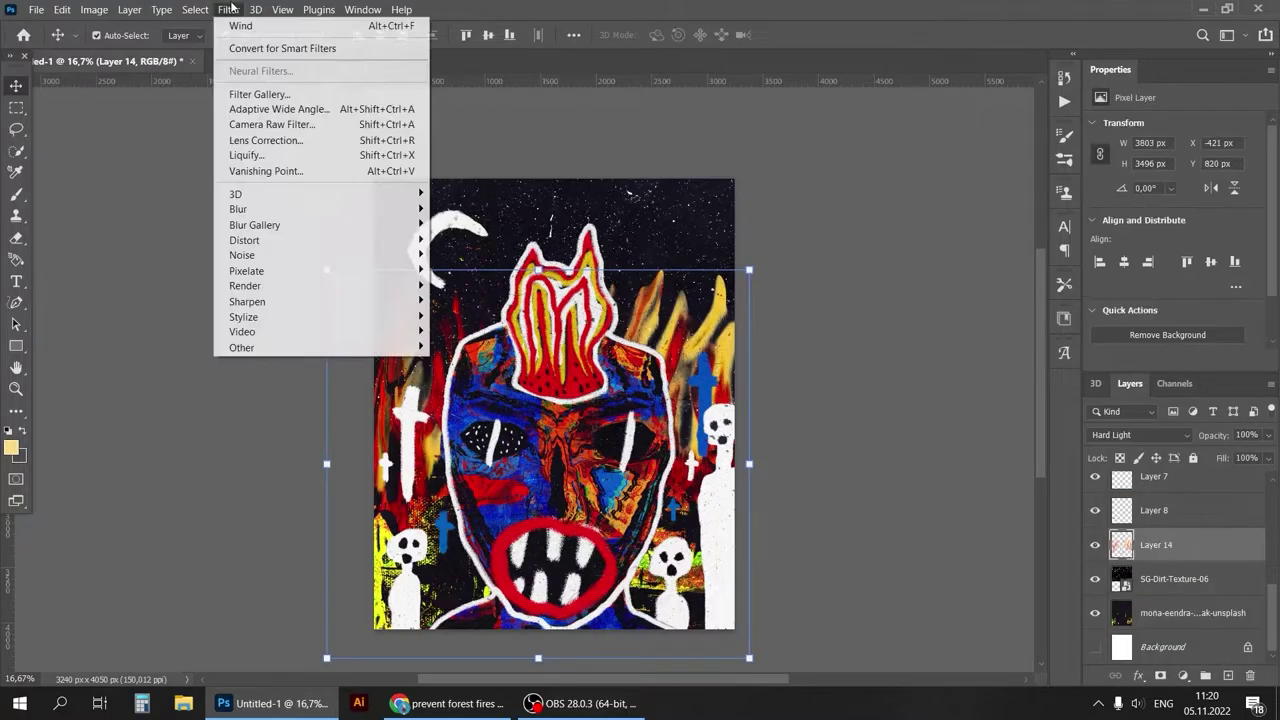
click(255, 100)
key(ctrl+0)
key(Escape)
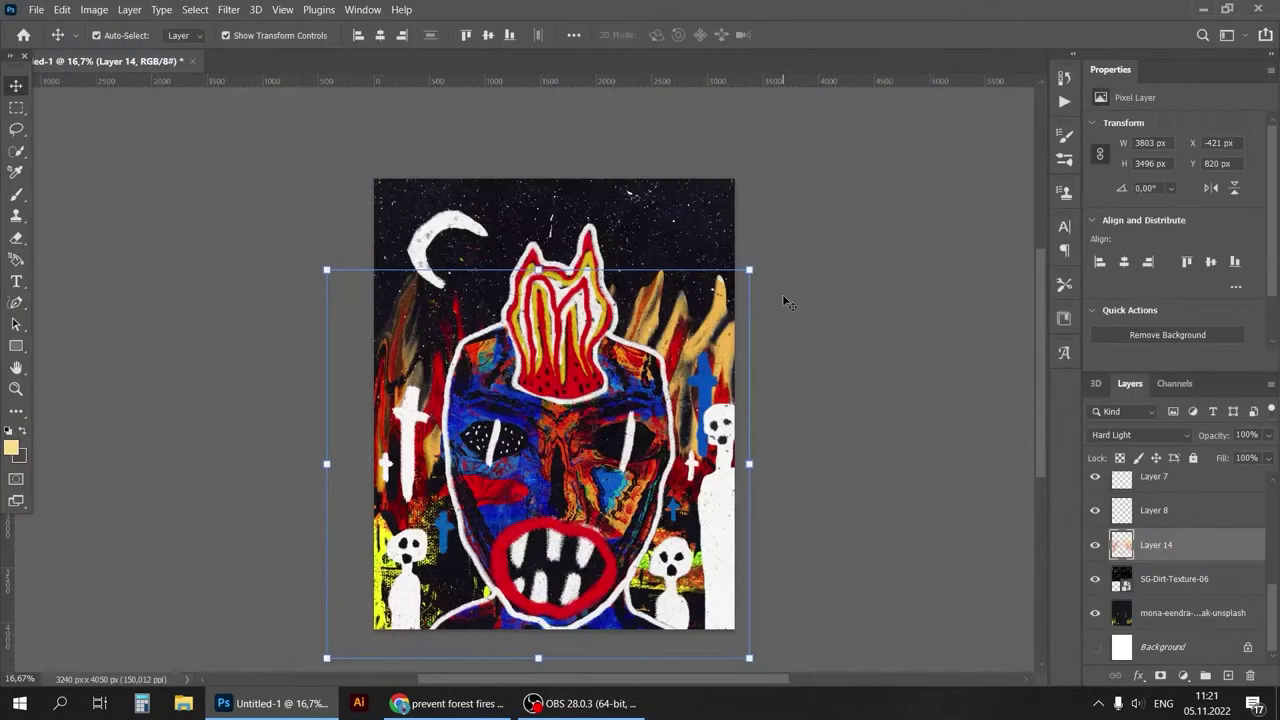
Duplicate Layer 14 and set the copy to Hard Light after trying Vivid Light
key(ctrl+j)
right_click(1200, 578)
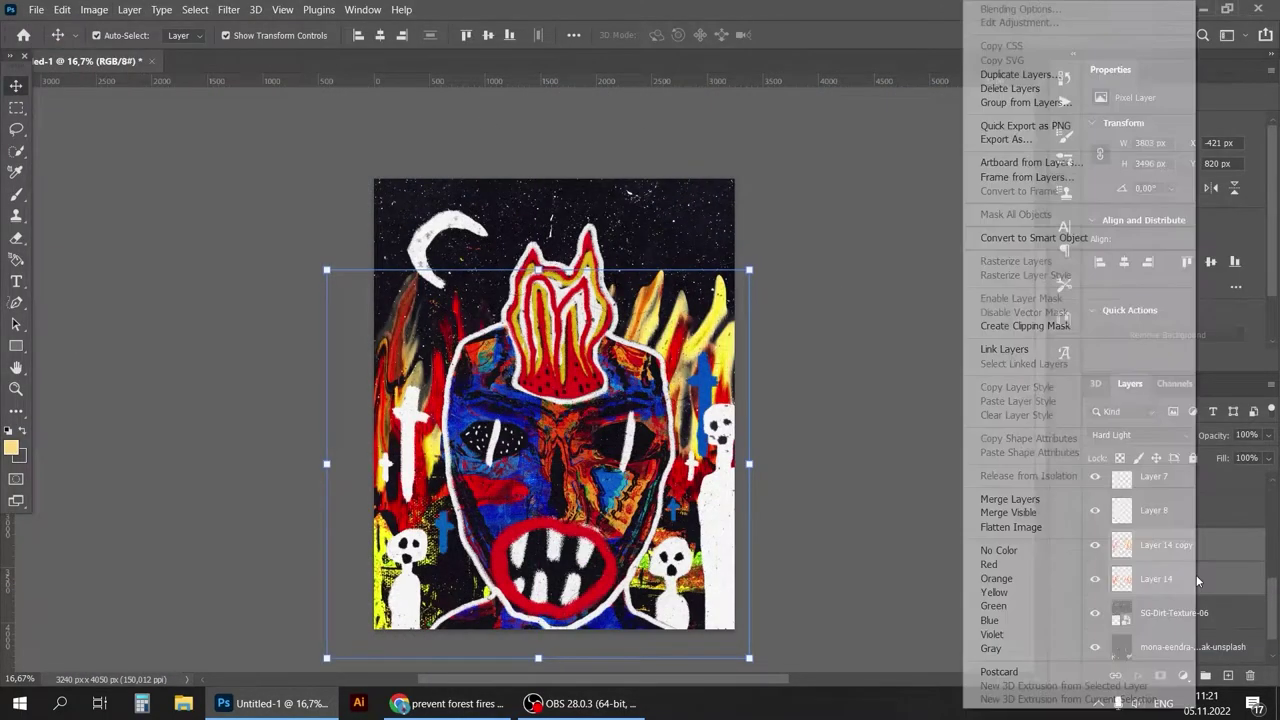
click(1071, 57)
click(1140, 434)
click(1140, 490)
click(1140, 434)
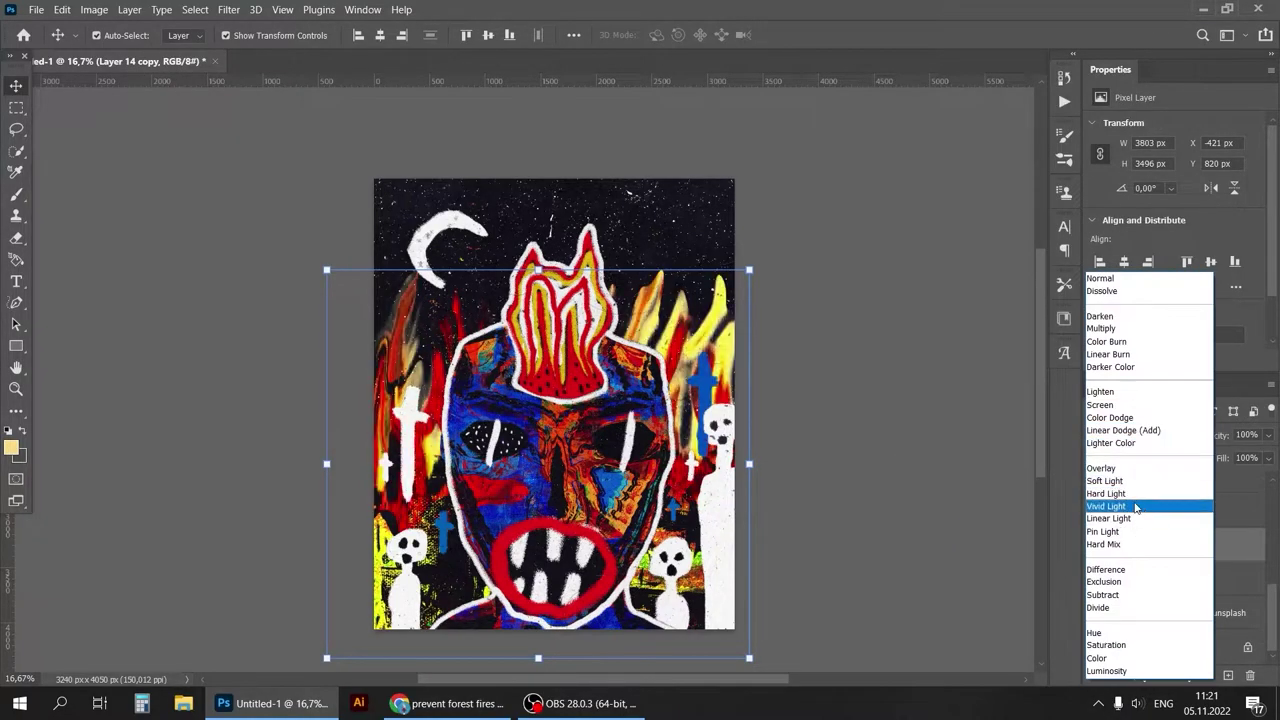
click(1125, 488)
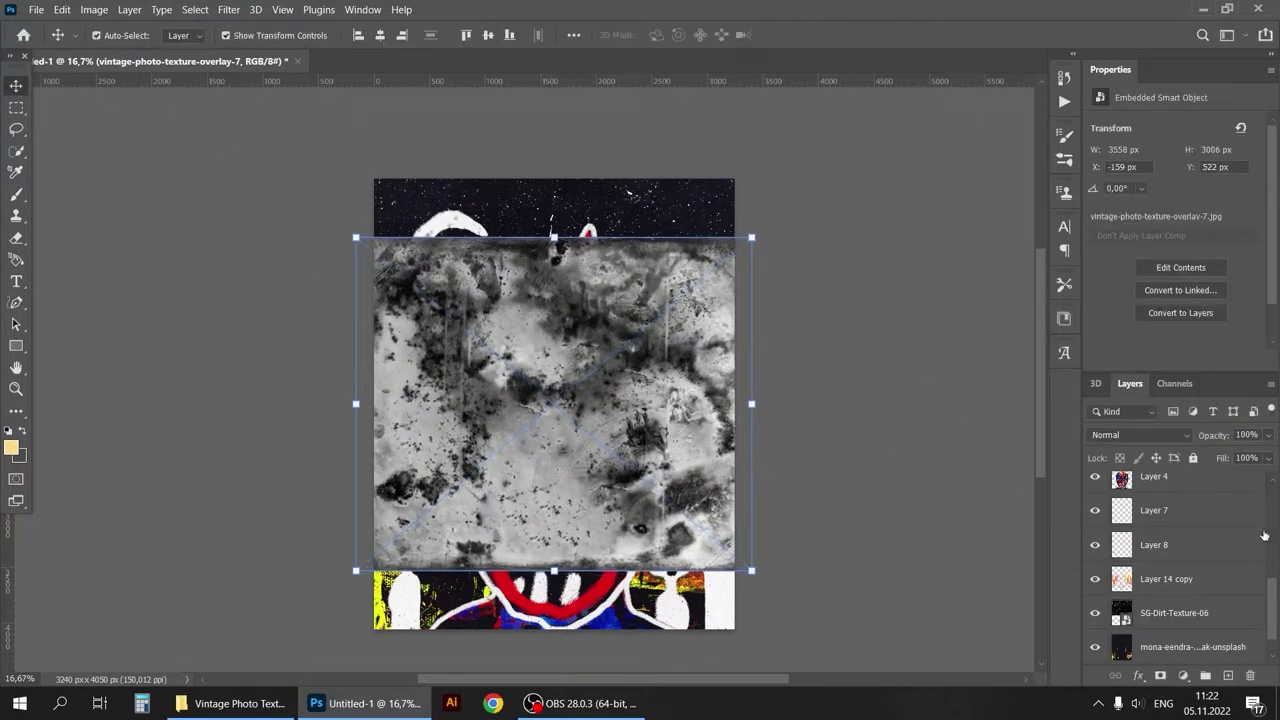
Move the photo texture below the drawing layers and blend it with Darker Color
drag(1183, 513, 1183, 590)
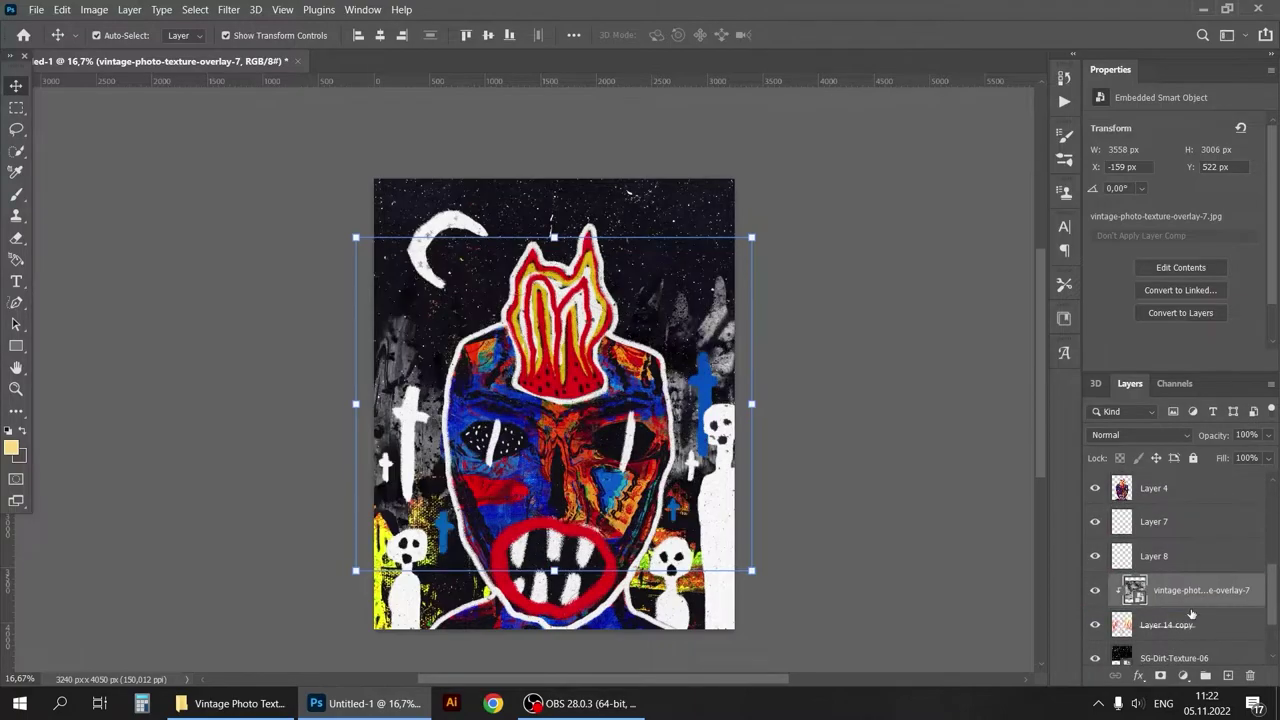
click(1140, 434)
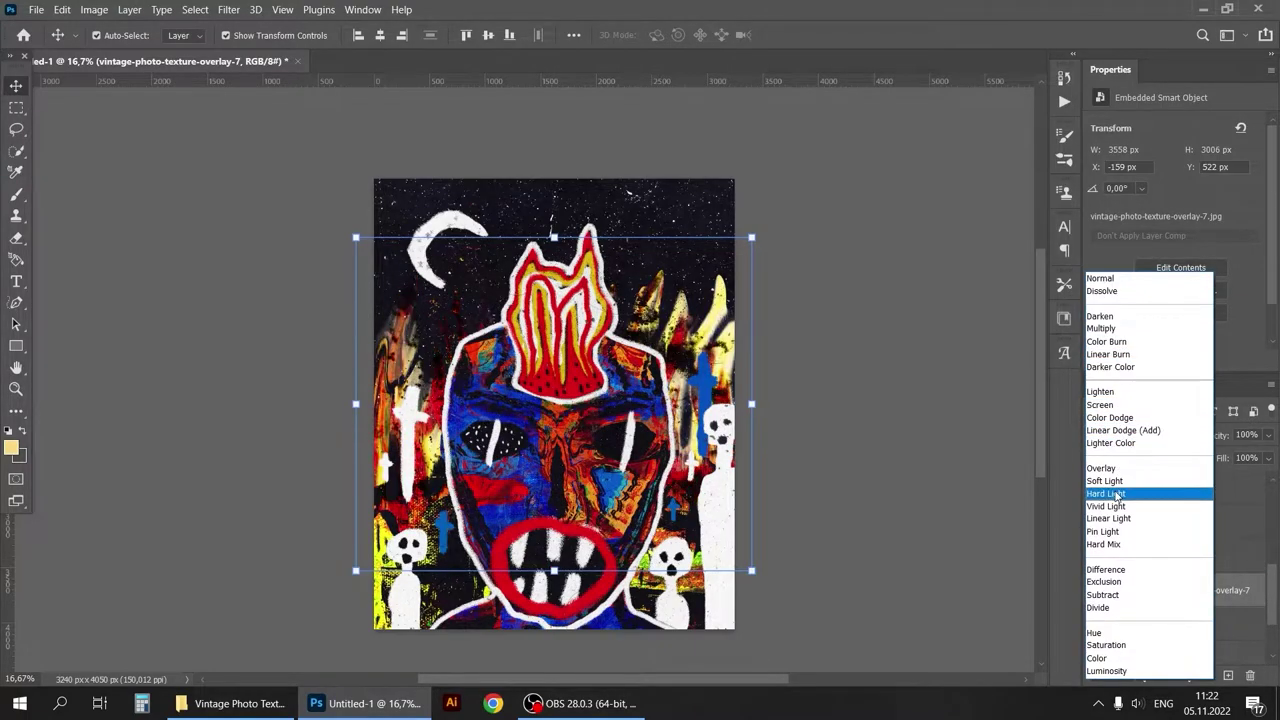
click(1133, 663)
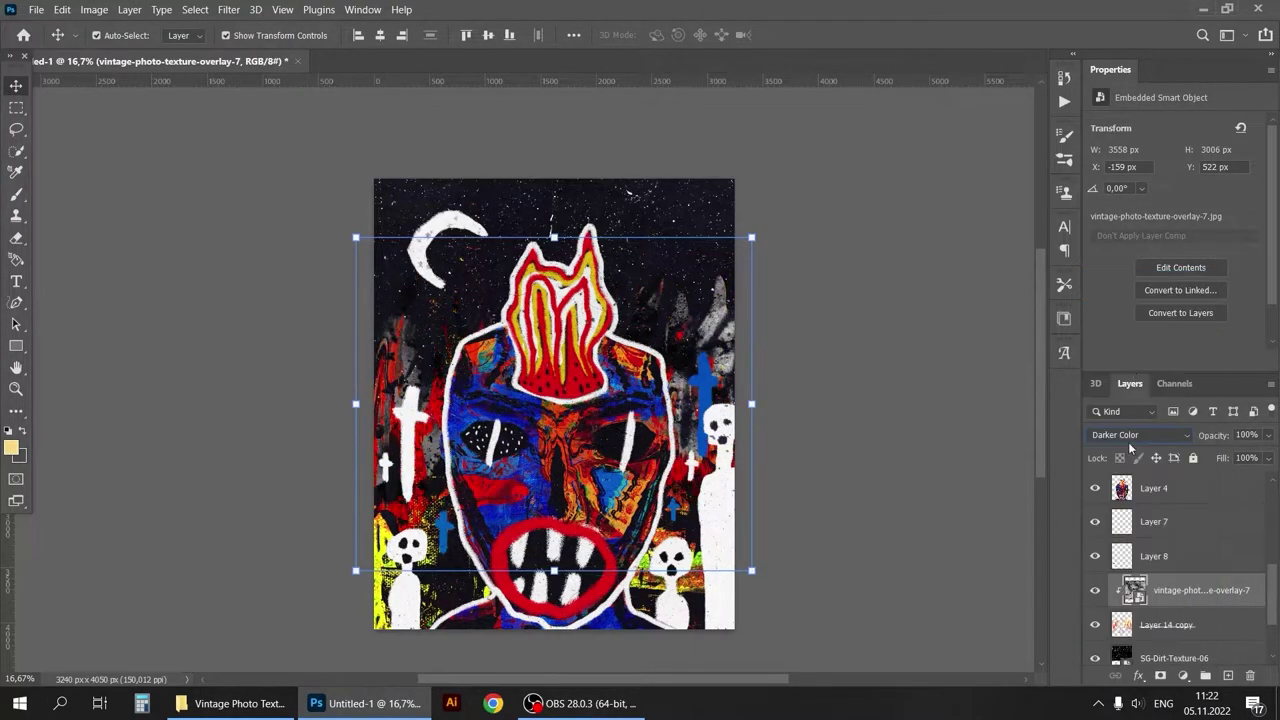
Move SG-Dirt-Texture-09 below the drawing layers, enlarge it over the poster, and set Lighter Color
click(1183, 620)
click(1140, 434)
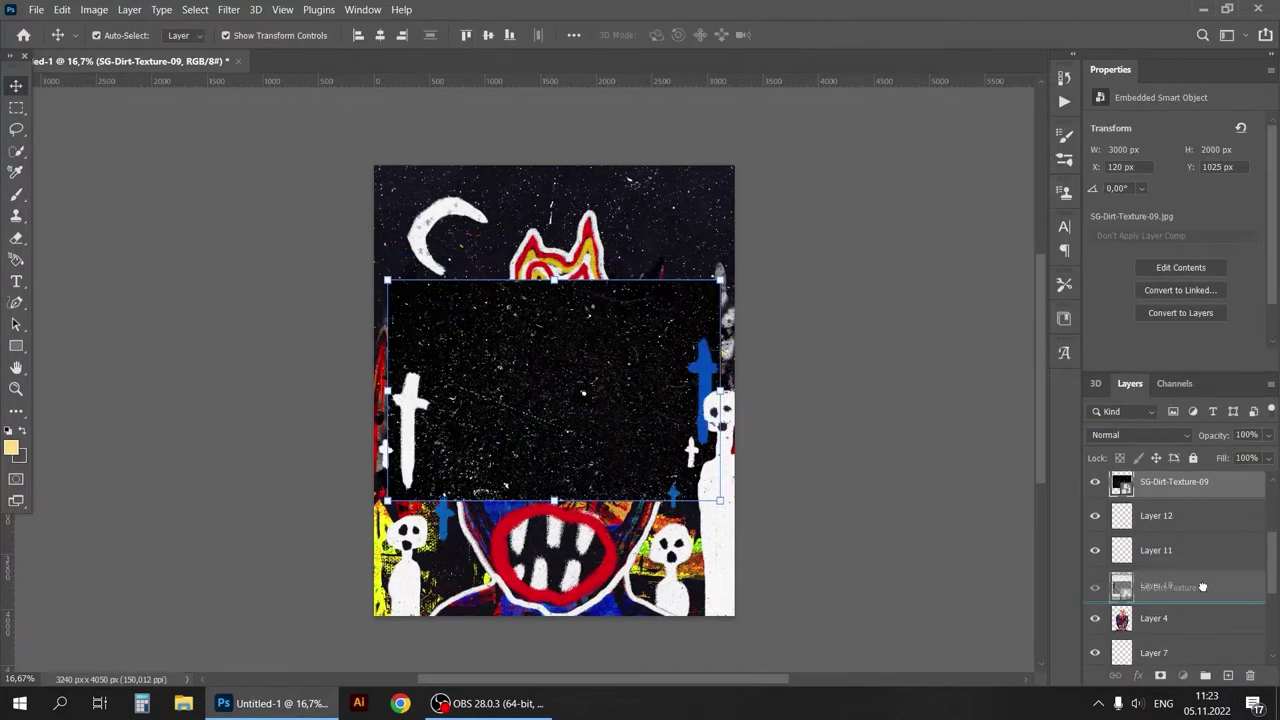
drag(1203, 587, 1195, 600)
key(ctrl+t)
click(1140, 434)
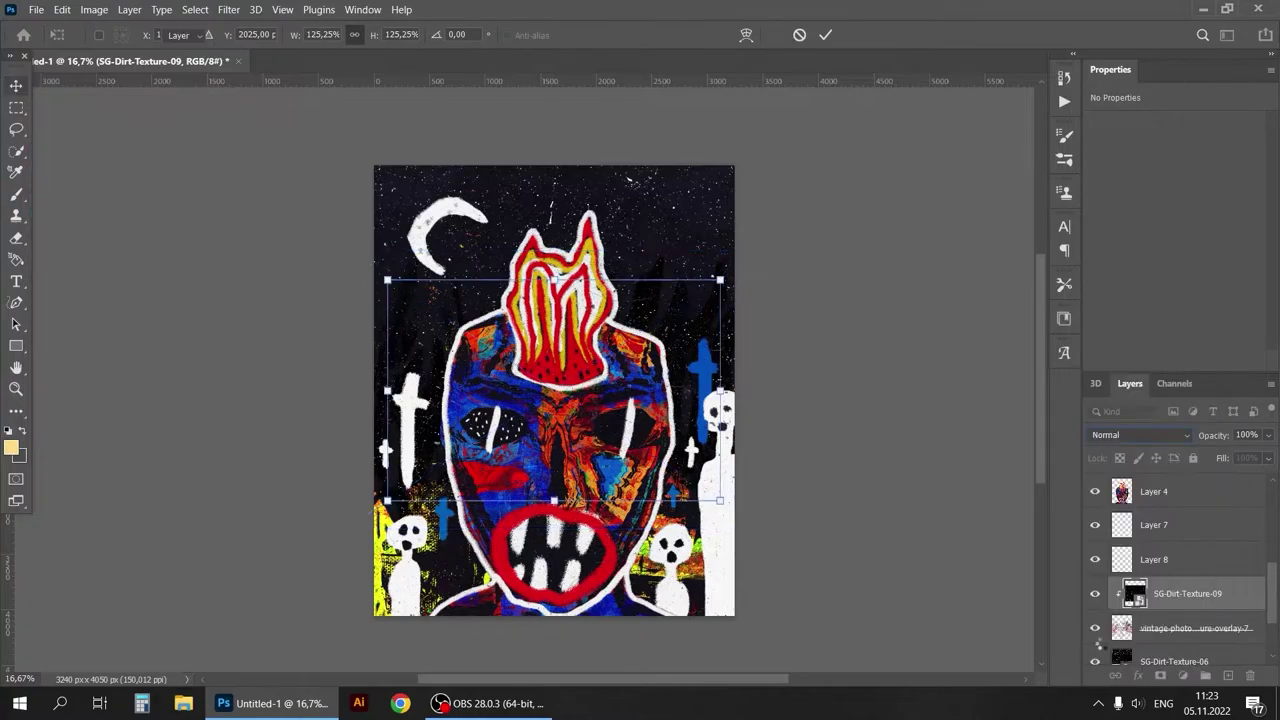
key(Return)
click(1140, 434)
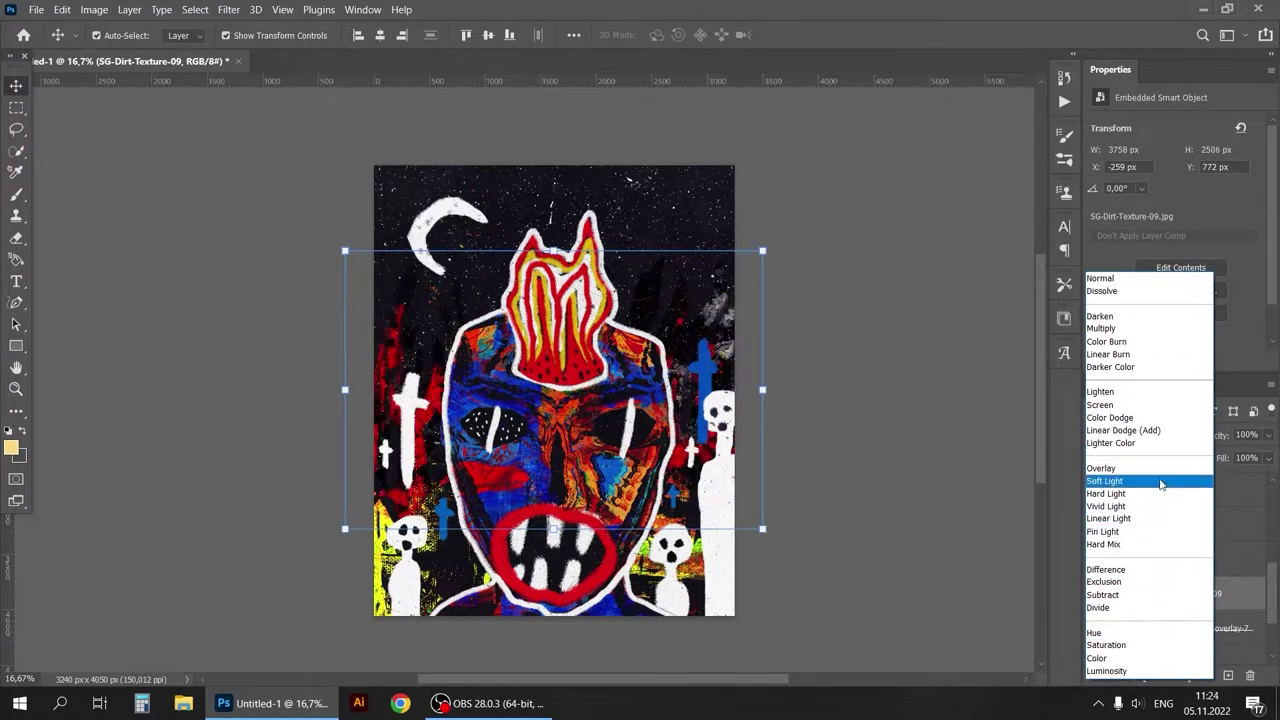
click(1110, 442)
Merge the two texture layers into one and set it to Pin Light
shift+click(1195, 628)
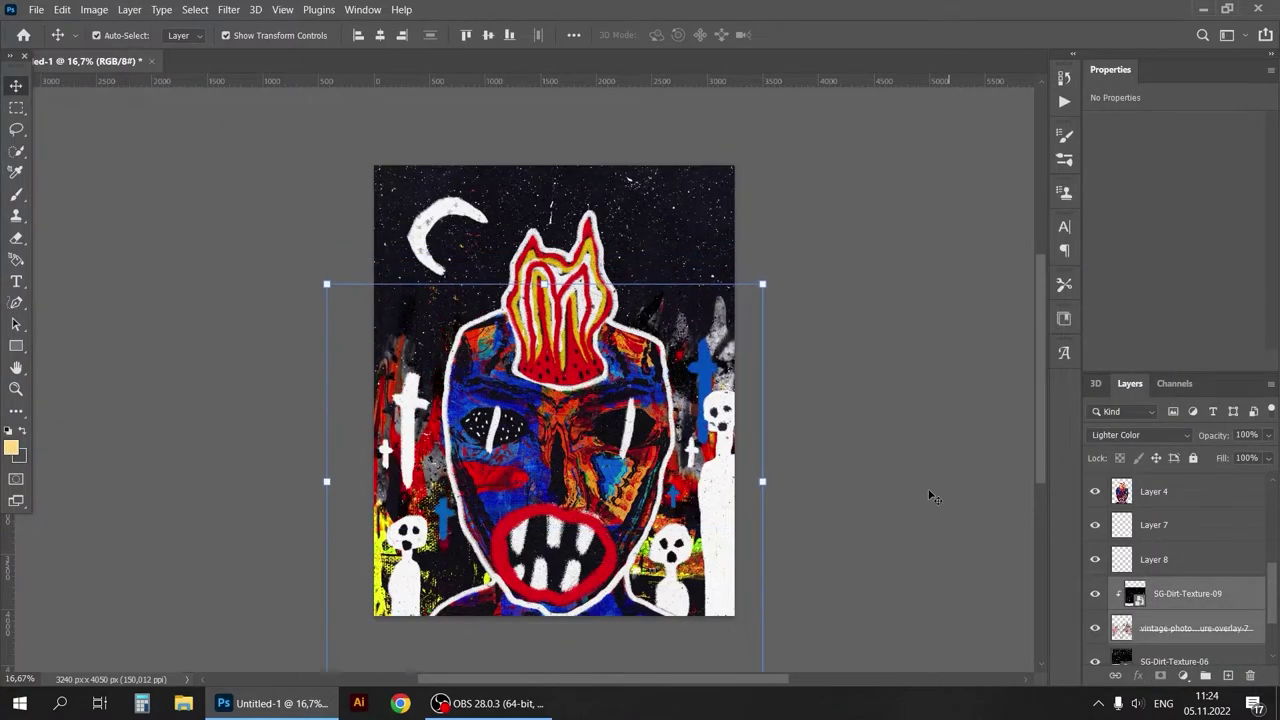
key(ctrl+e)
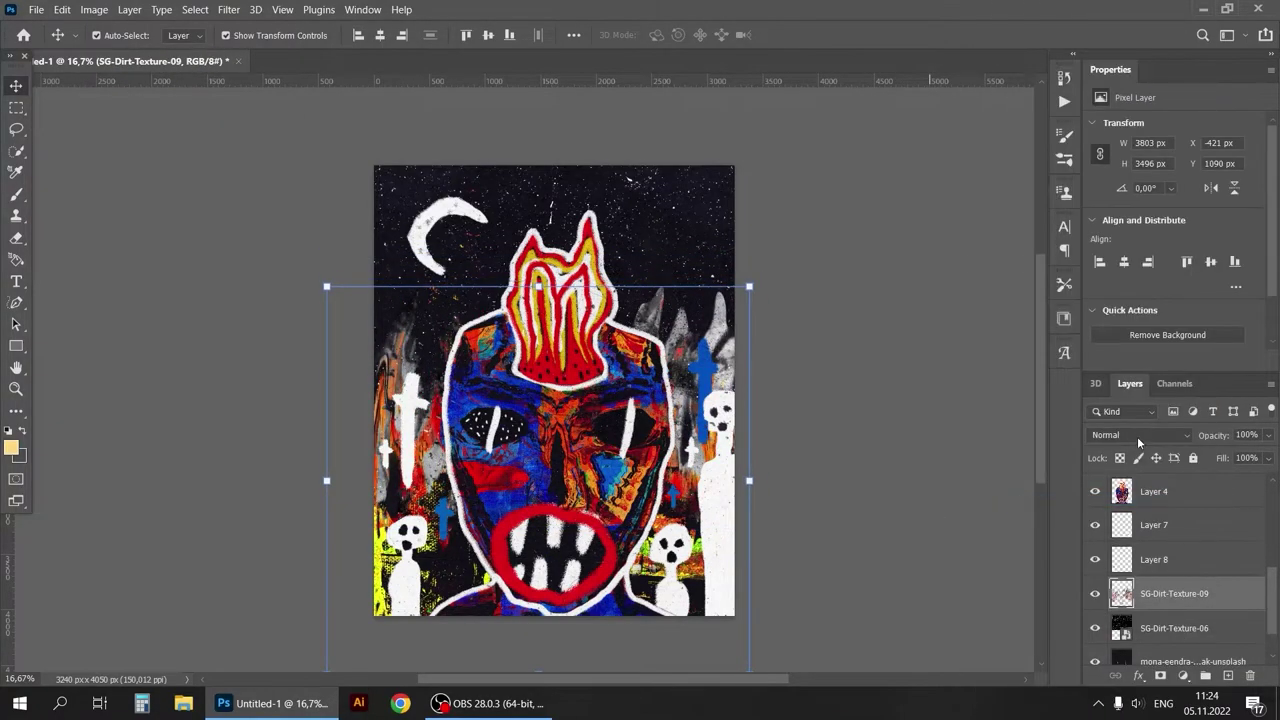
click(1140, 435)
click(1130, 528)
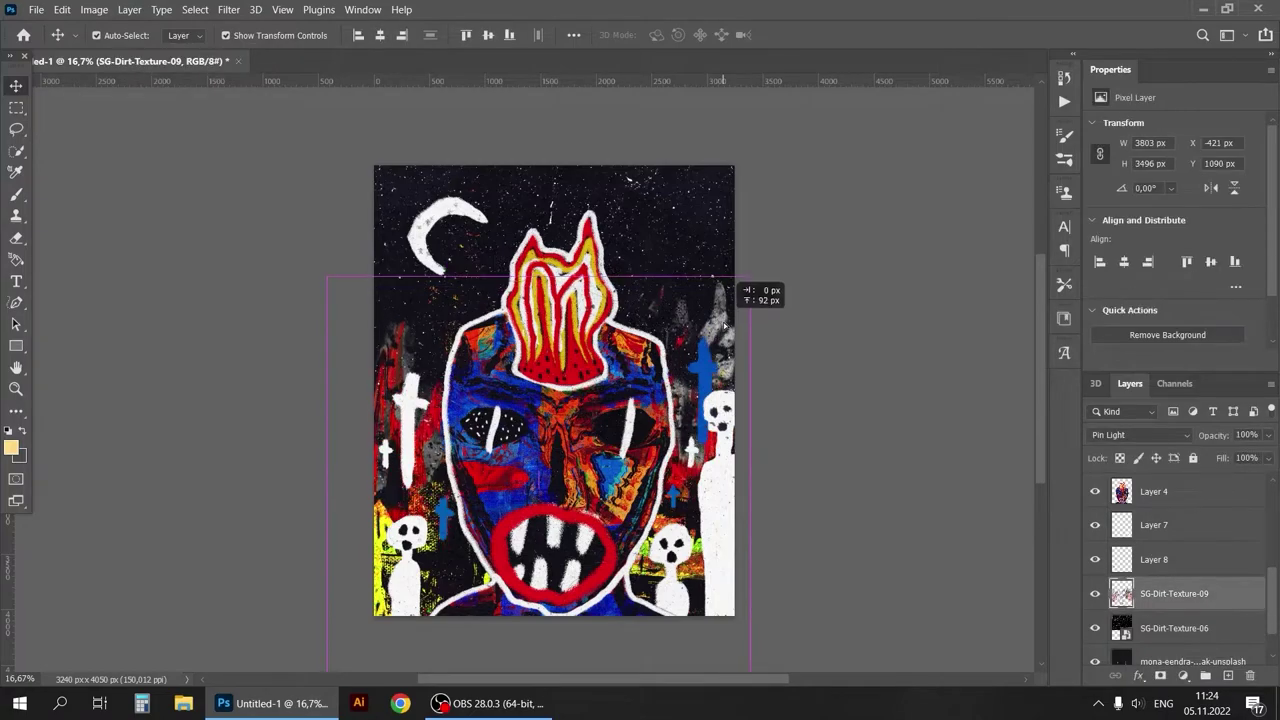
Select Layer 7 among the drawing layers for merging
click(867, 283)
right_click(1105, 540)
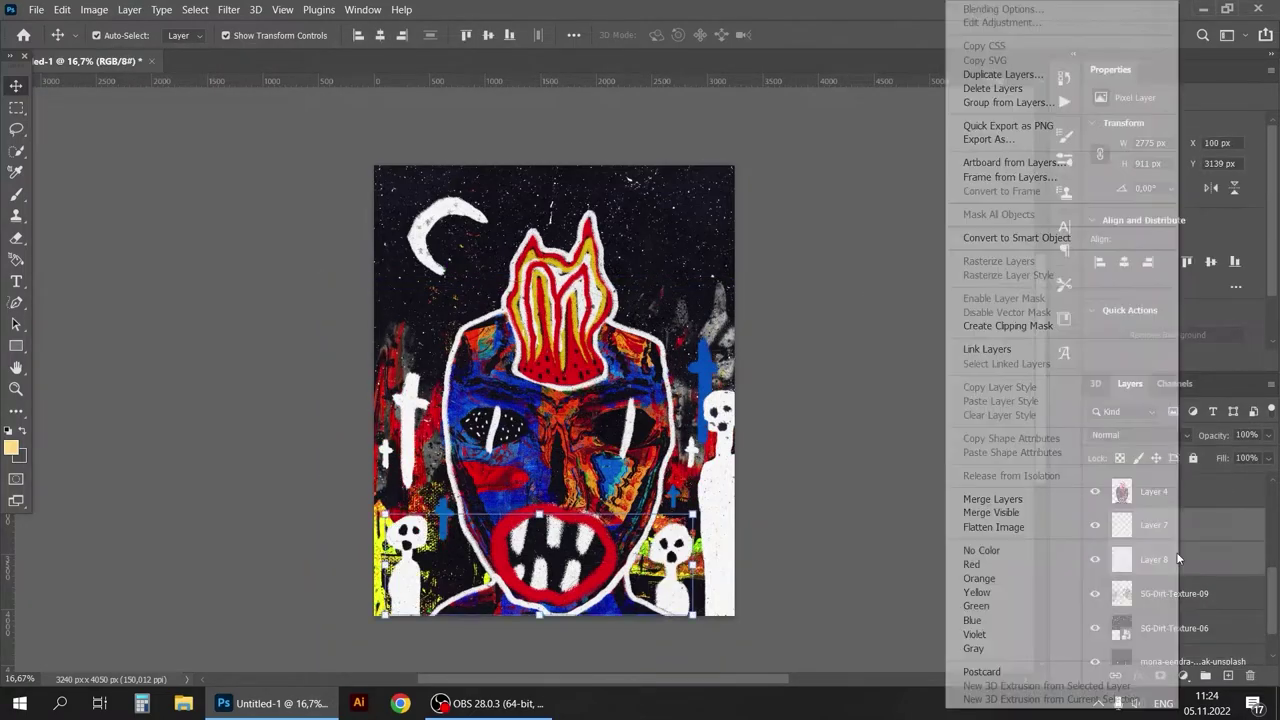
click(1102, 600)
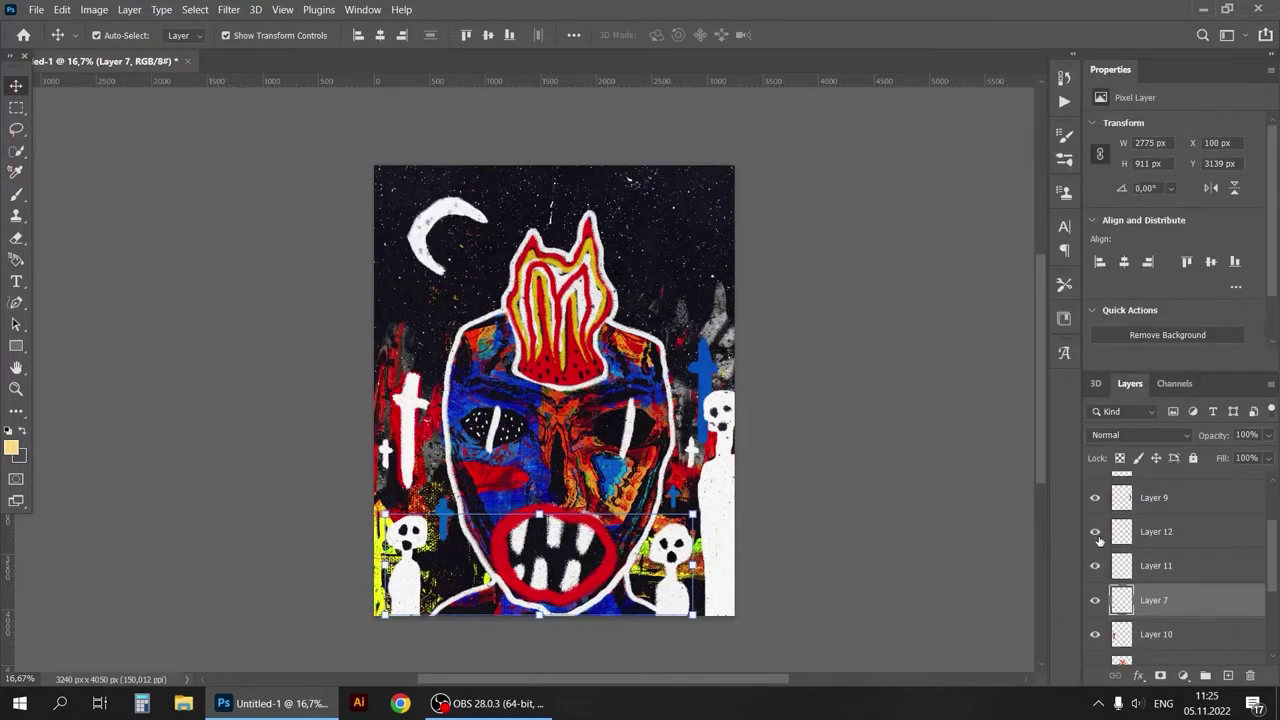
scroll(1086, 507, up, 3)
Merge the selected drawing layers and choose a 338 px textured brush
right_click(1155, 540)
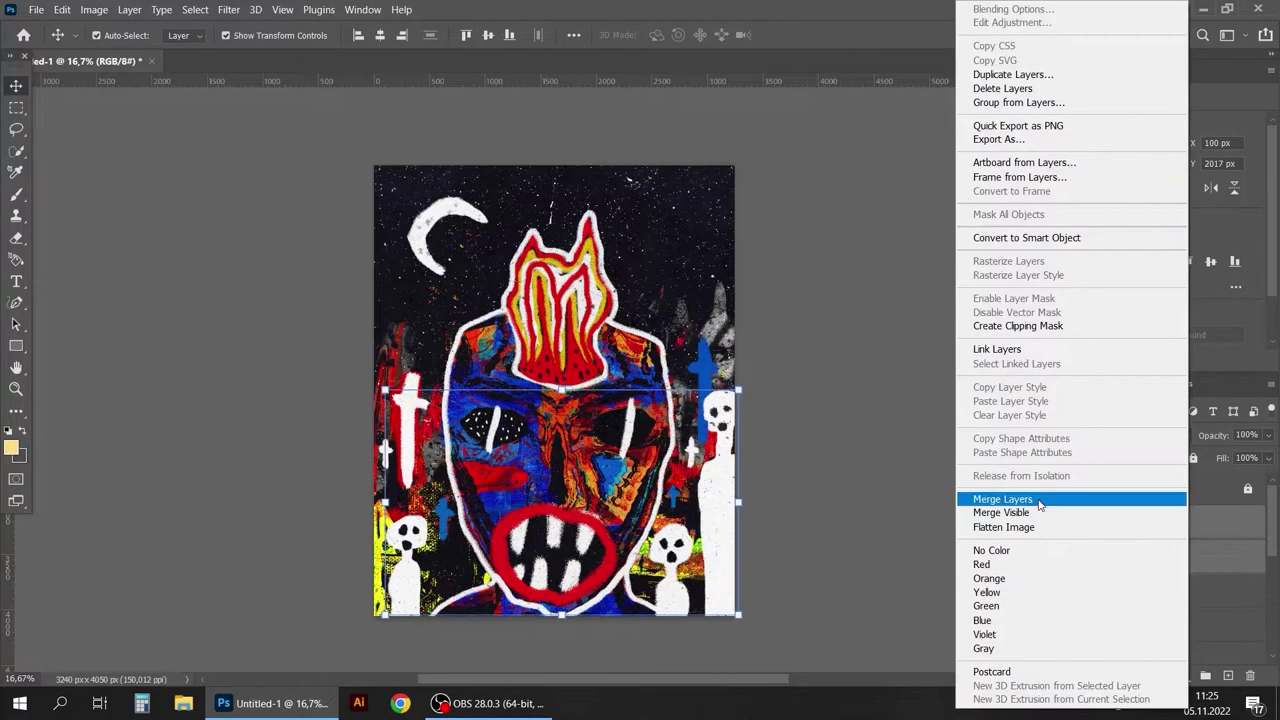
click(1114, 494)
key(b)
click(103, 34)
double_click(60, 368)
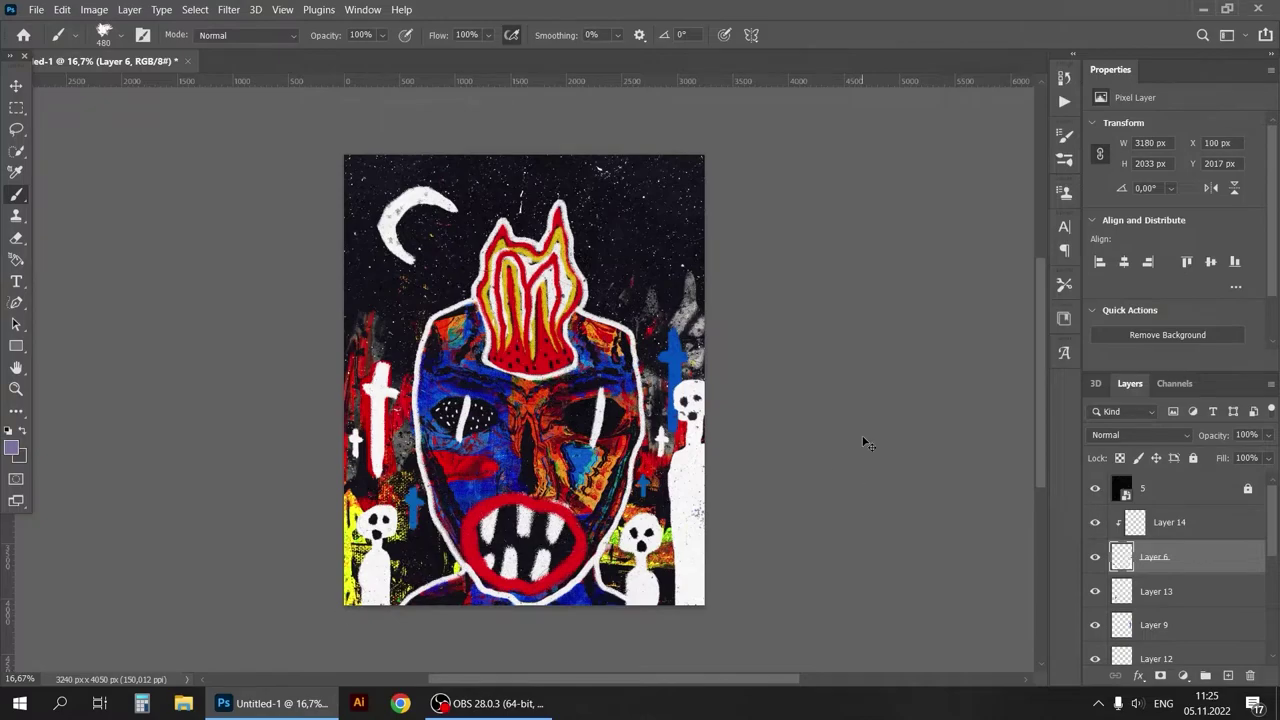
click(120, 34)
double_click(100, 371)
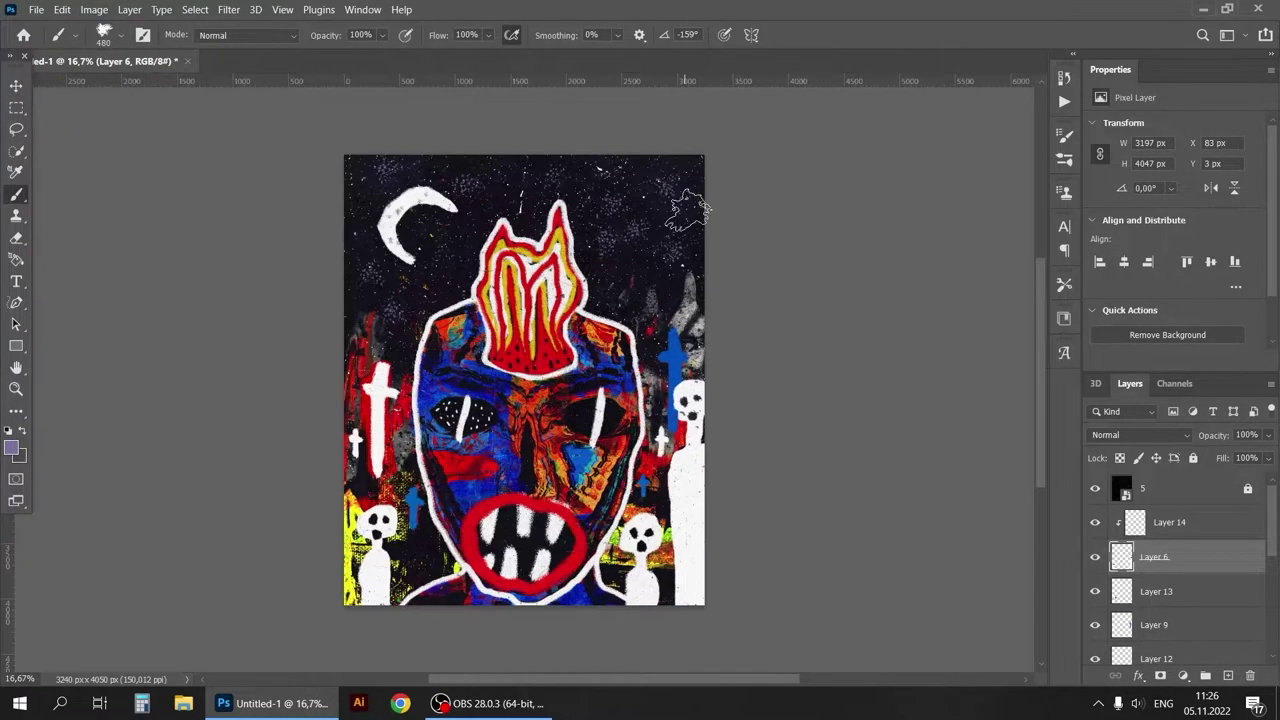
click(120, 34)
double_click(100, 371)
Stamp purple brush texture across the night sky
click(120, 34)
drag(52, 76, 62, 82)
click(134, 62)
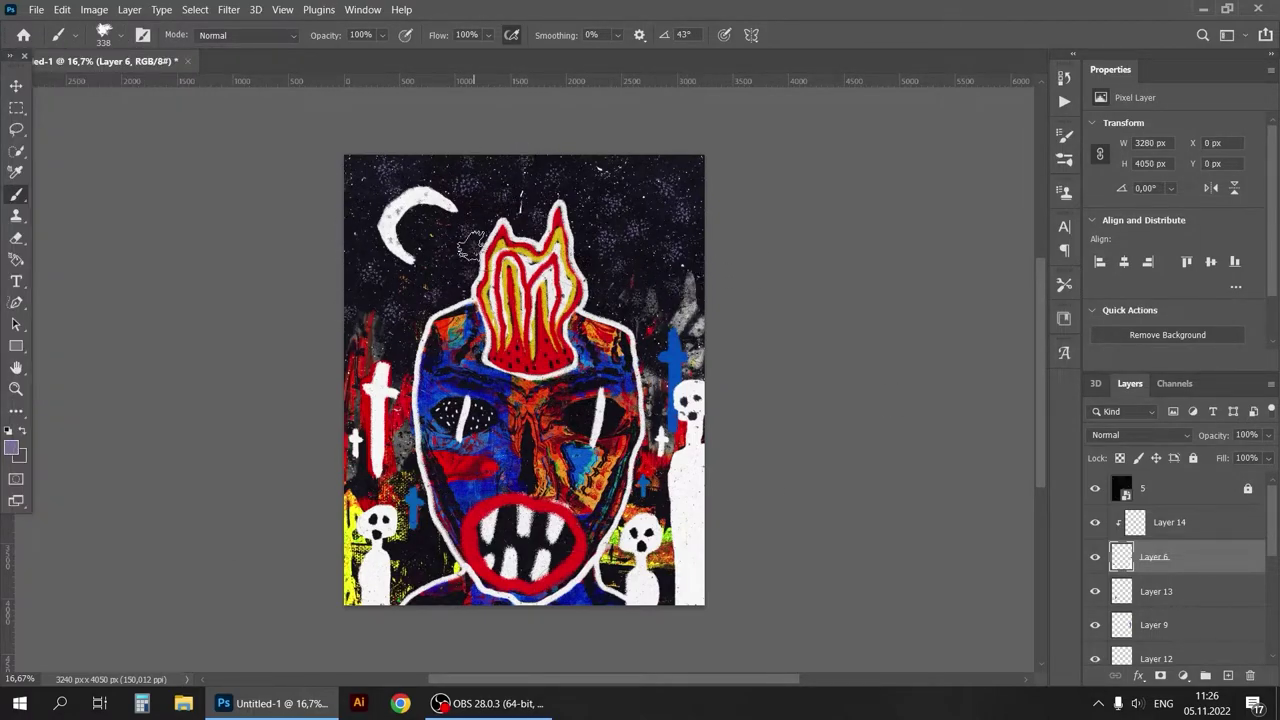
click(120, 34)
key(Return)
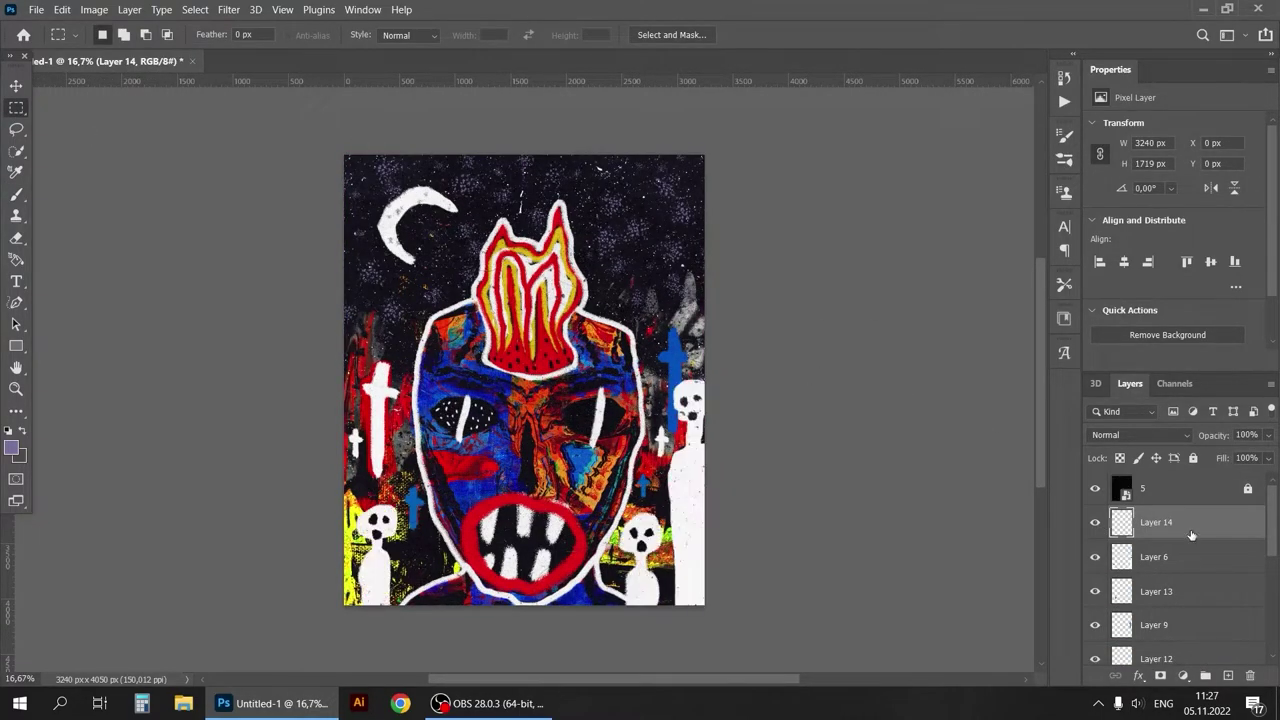
Remove the original Layer 14 and merge all visible layers into layer 5
key(ctrl+e)
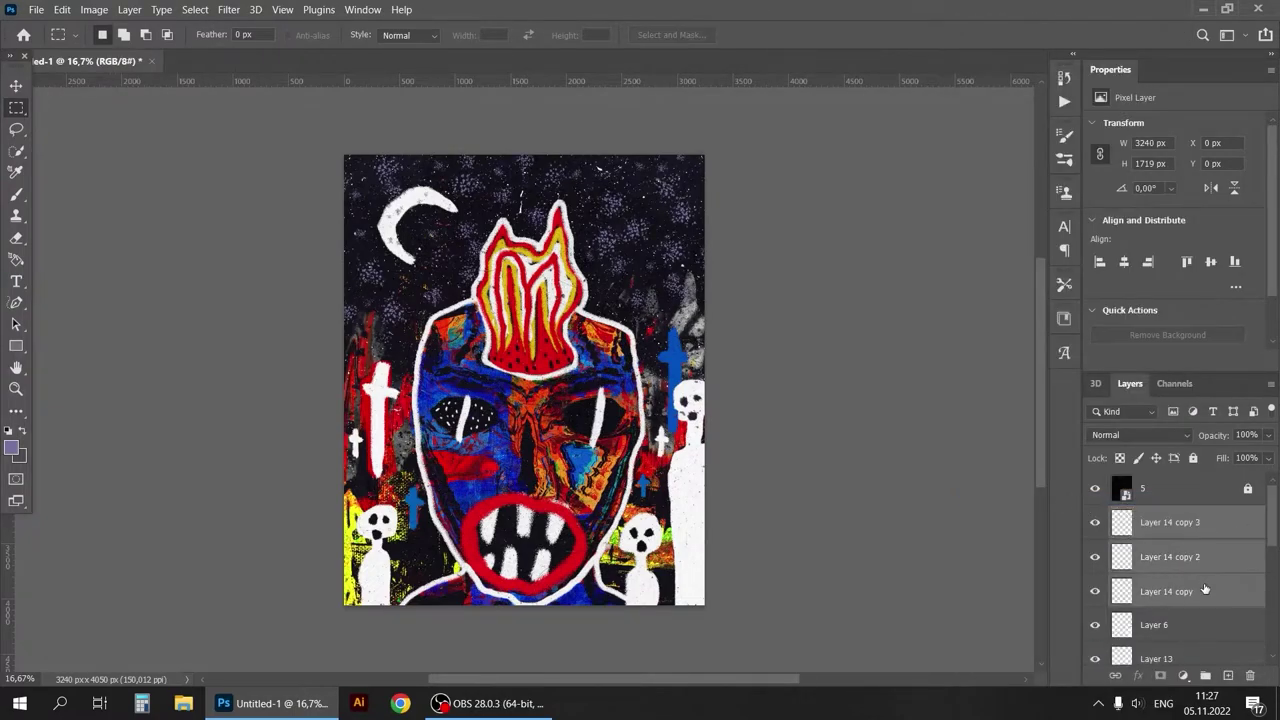
key(v)
click(775, 340)
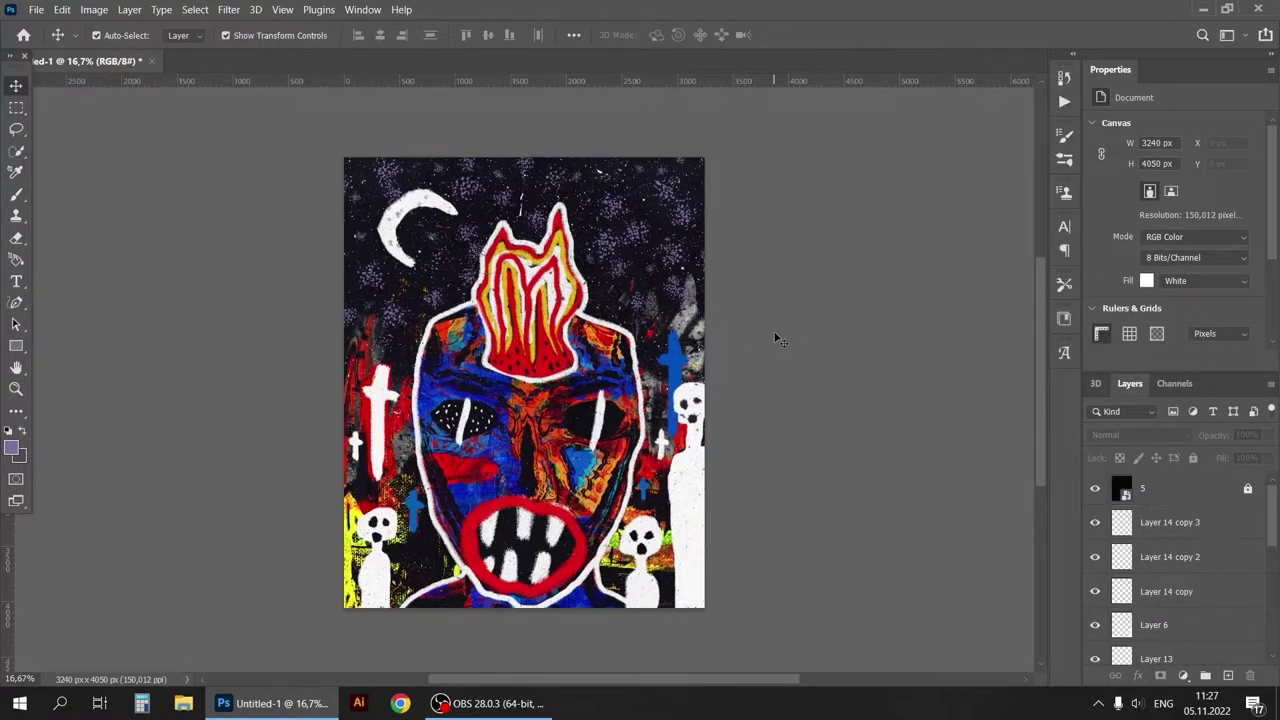
click(1241, 497)
key(ctrl+shift+e)
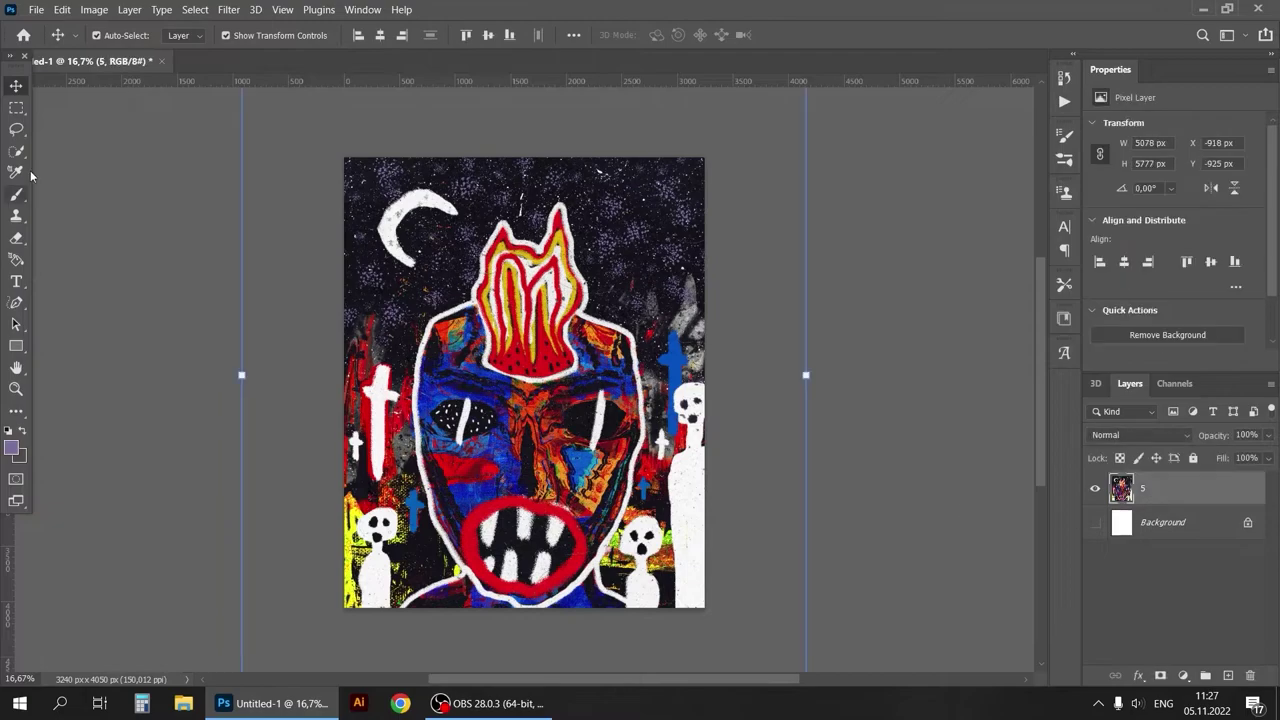
Make two duplicate copies of the merged artwork layer
key(ctrl+j)
drag(1226, 488, 1226, 675)
drag(1048, 507, 1216, 659)
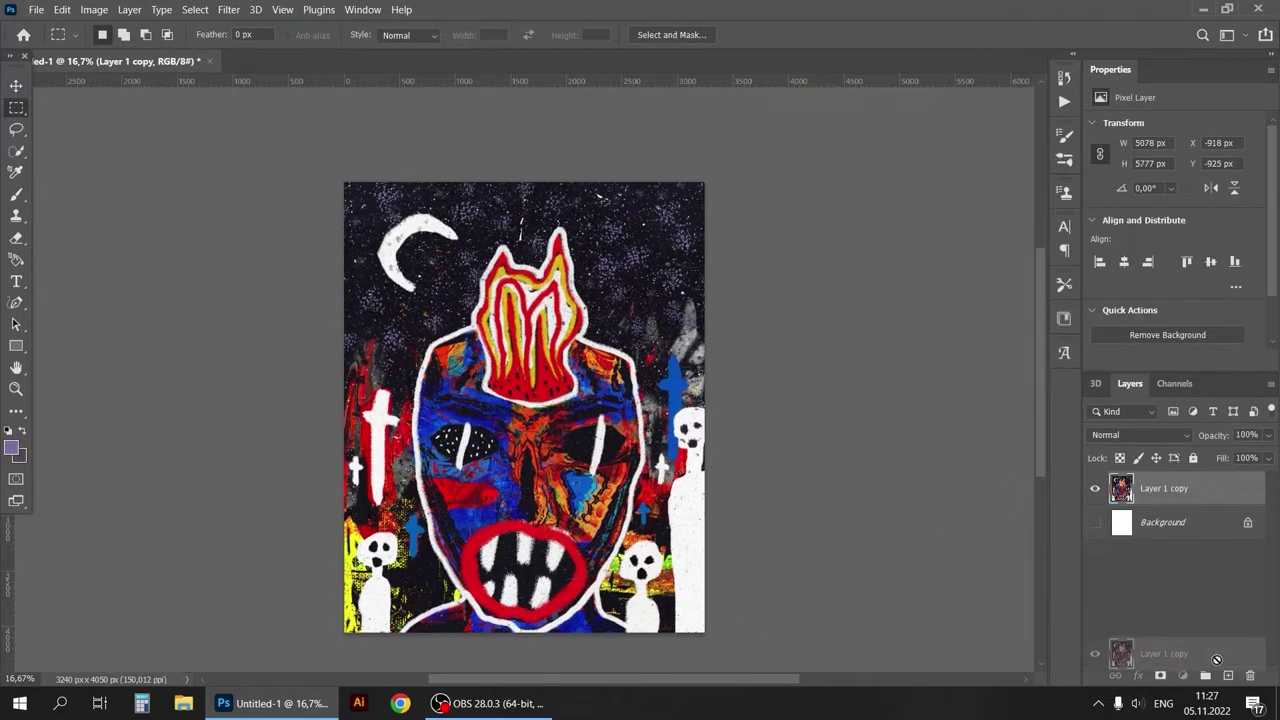
Preview Color Lookup presets from 3Strip onward on the copy and apply one
click(94, 9)
click(330, 310)
click(1045, 261)
click(1053, 174)
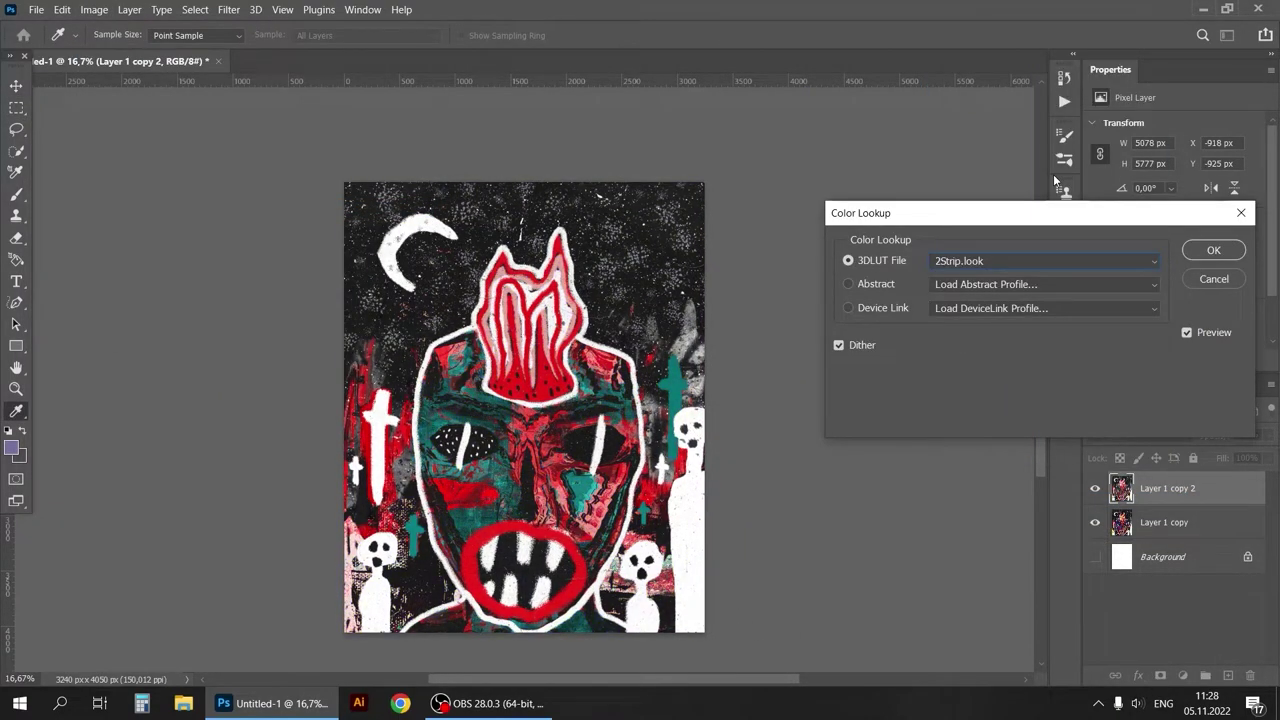
key(Down)
key(Down)
key(Down)
key(Down)
key(Down)
key(Down)
key(Down)
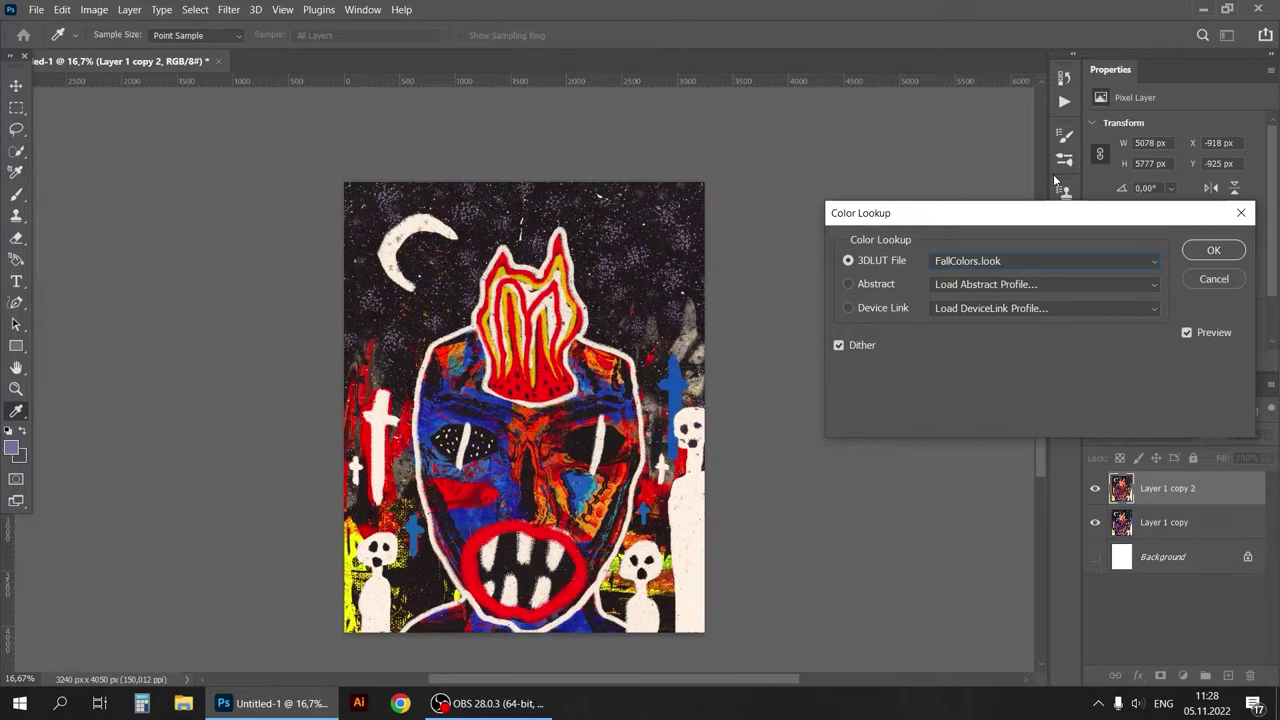
key(Down)
key(Down)
key(Down)
key(Down)
key(Down)
key(Down)
key(Down)
key(Down)
key(Down)
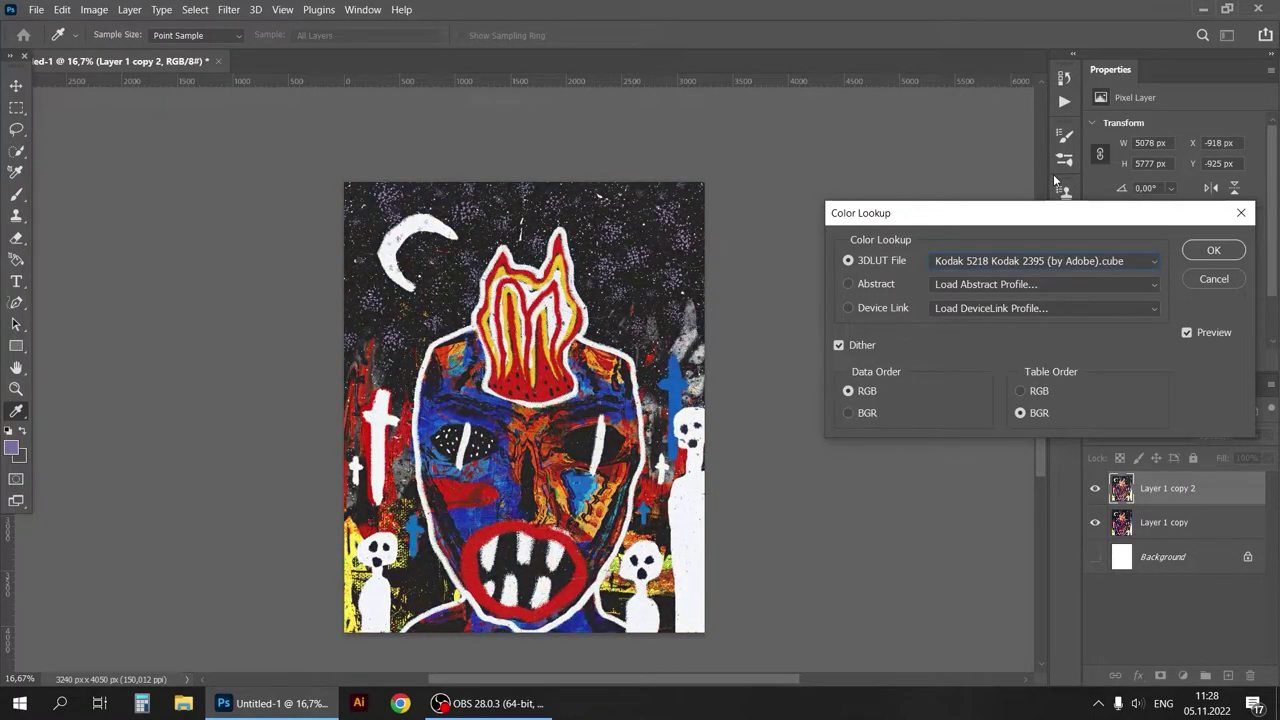
key(Down)
key(Down)
key(Down)
key(Down)
key(Down)
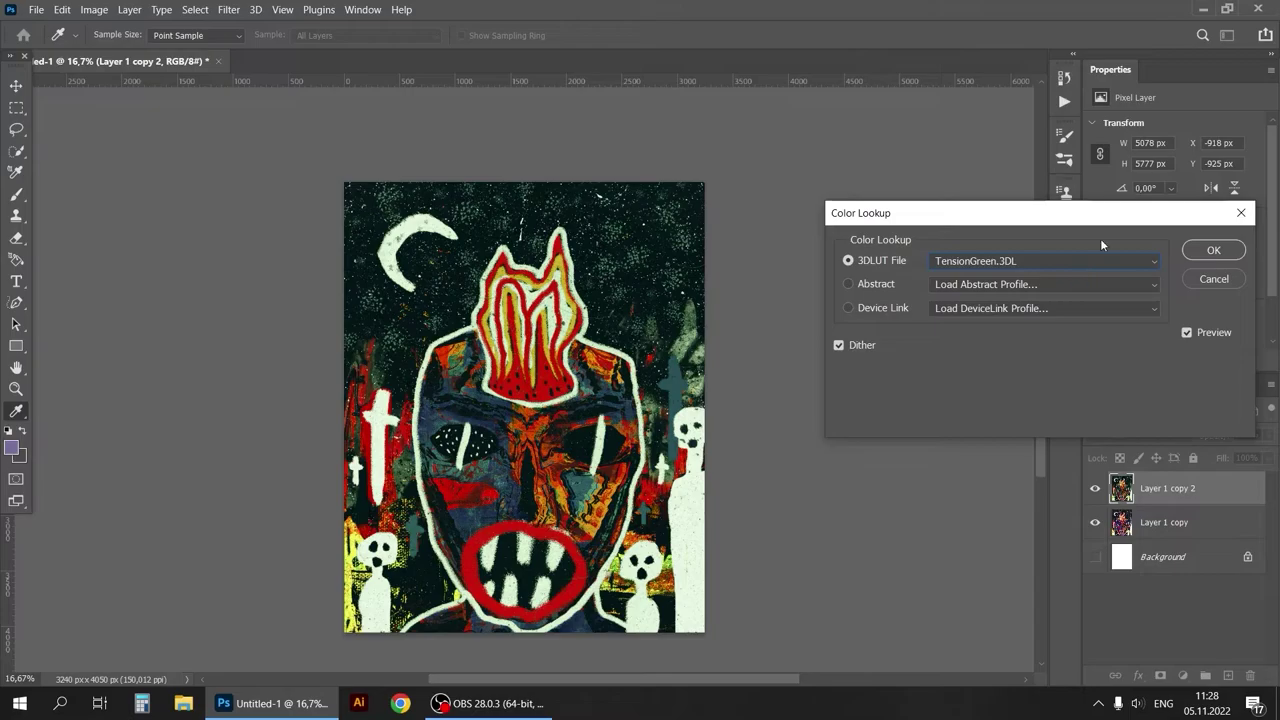
click(1026, 259)
key(Down)
key(Down)
key(Down)
key(Down)
key(Down)
key(Return)
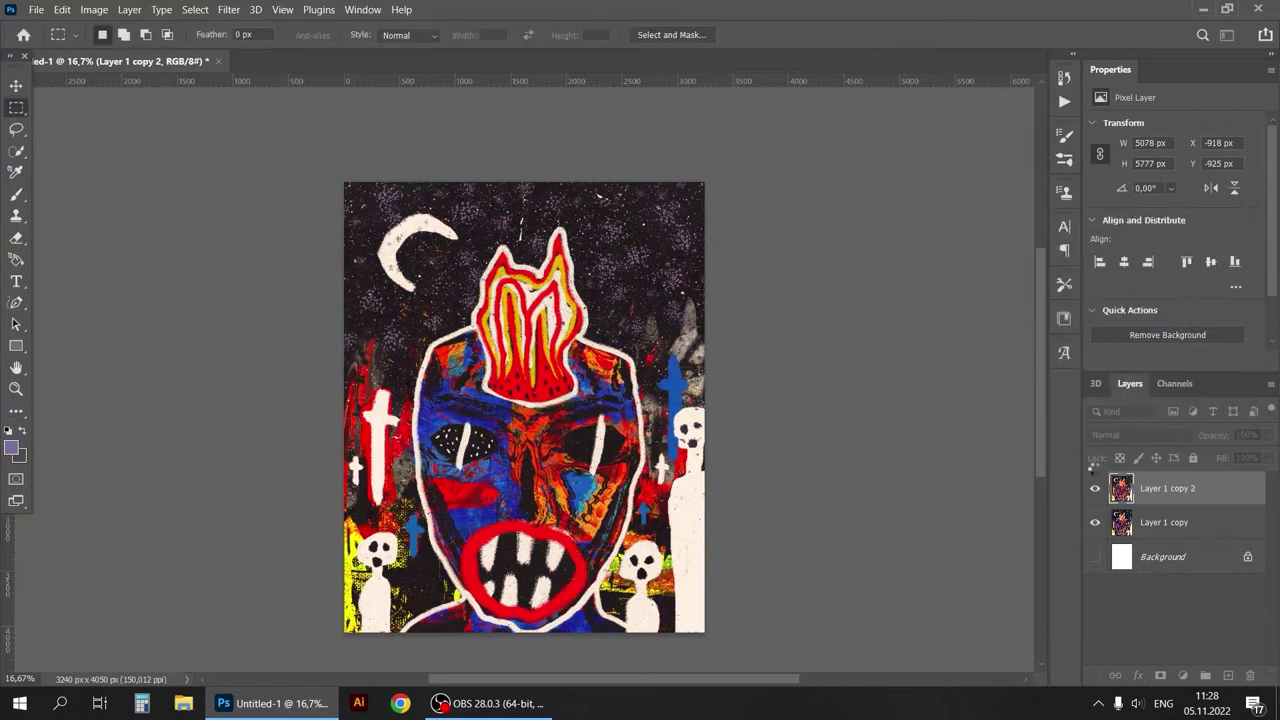
Abandon an exposure tweak, then commit the placed paper texture in Overlay blend mode
click(94, 9)
click(355, 94)
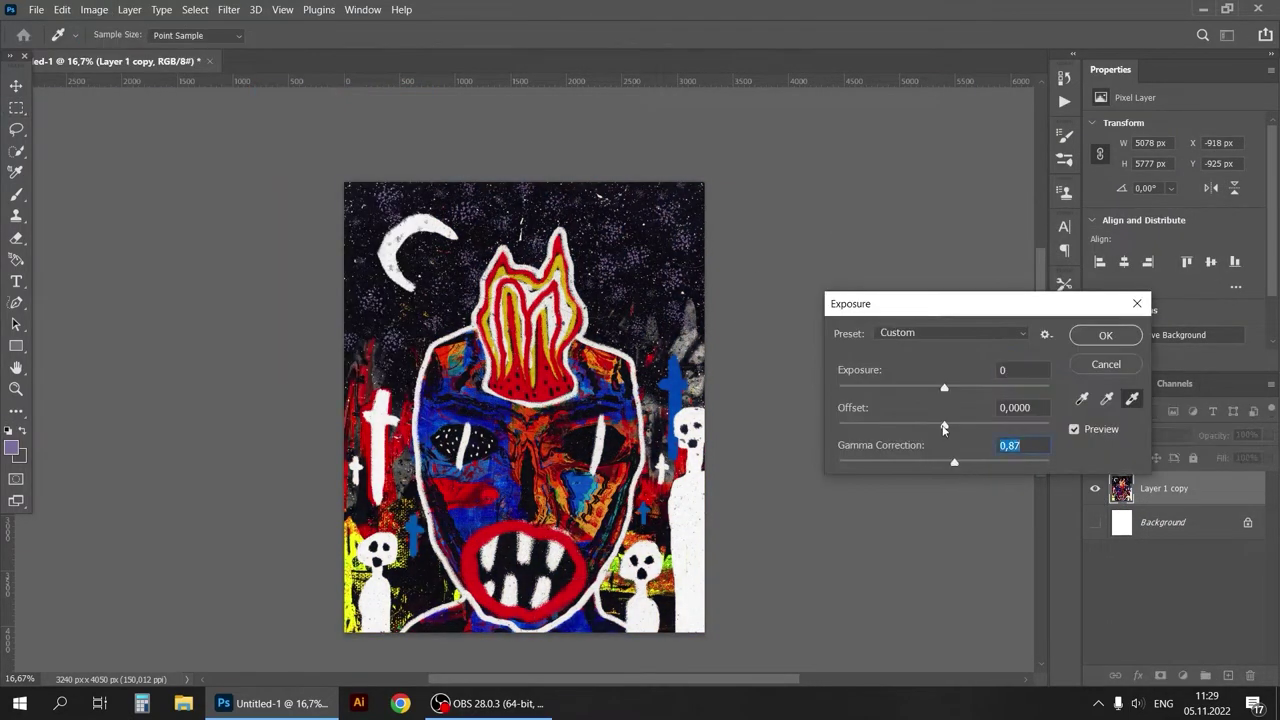
key(Escape)
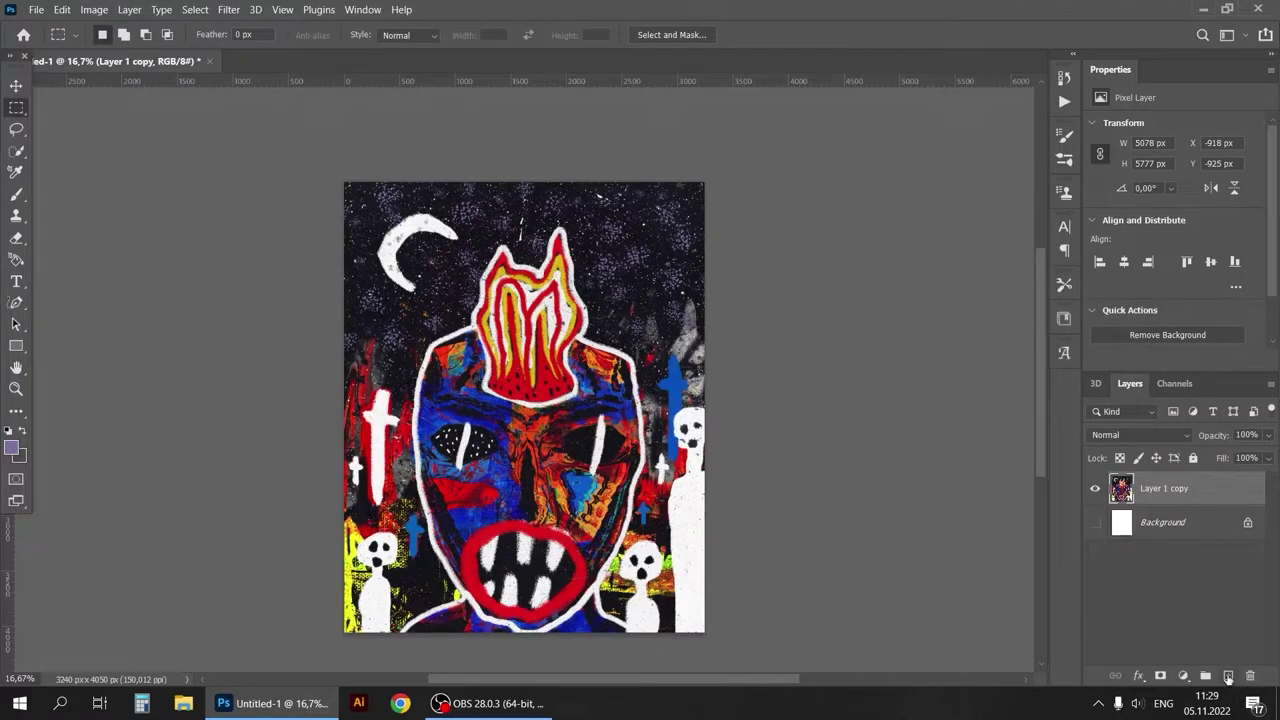
key(Return)
click(1140, 434)
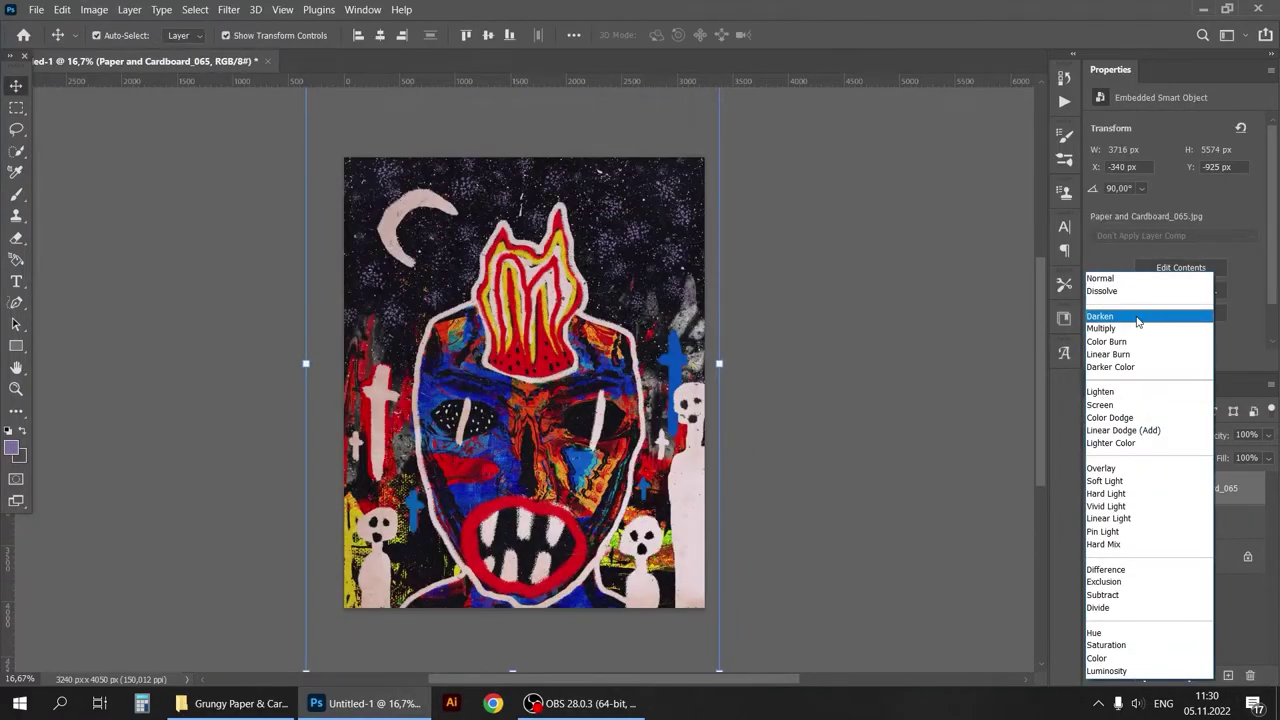
click(1137, 470)
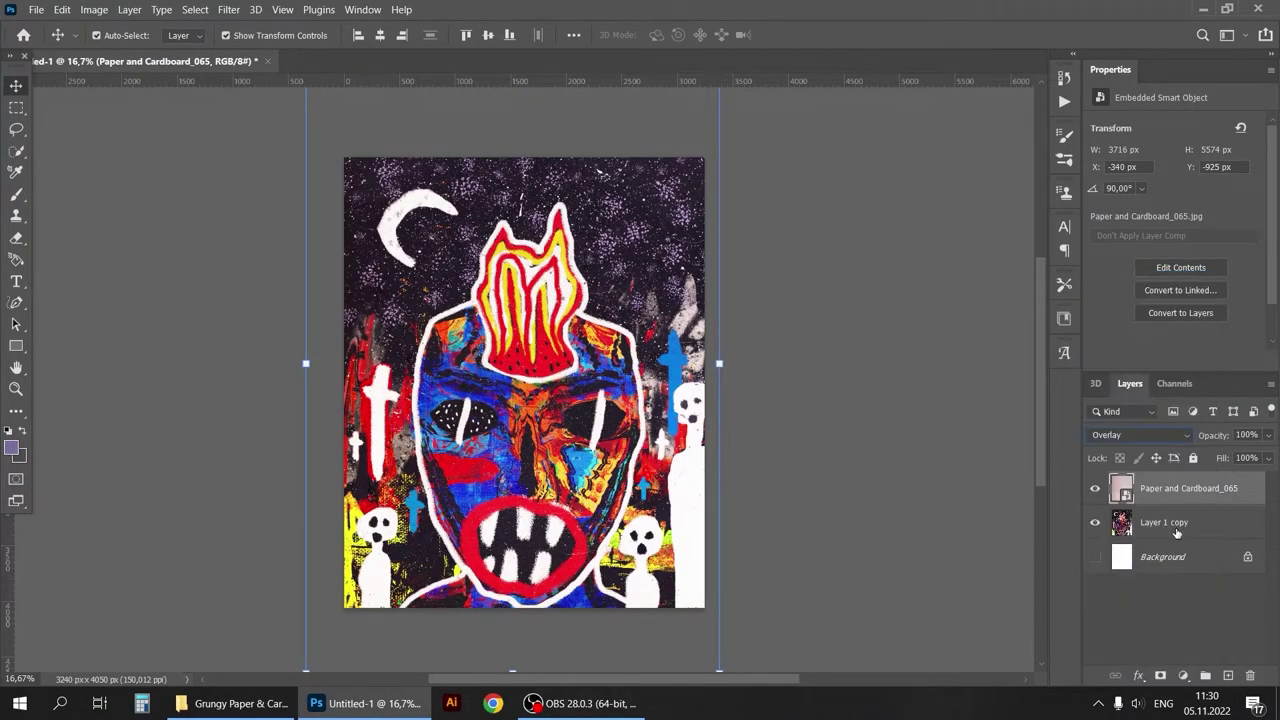
Stamp the visible artwork into Layer 1, delete the leftover paper texture, and hide Layer 1 copy
click(94, 9)
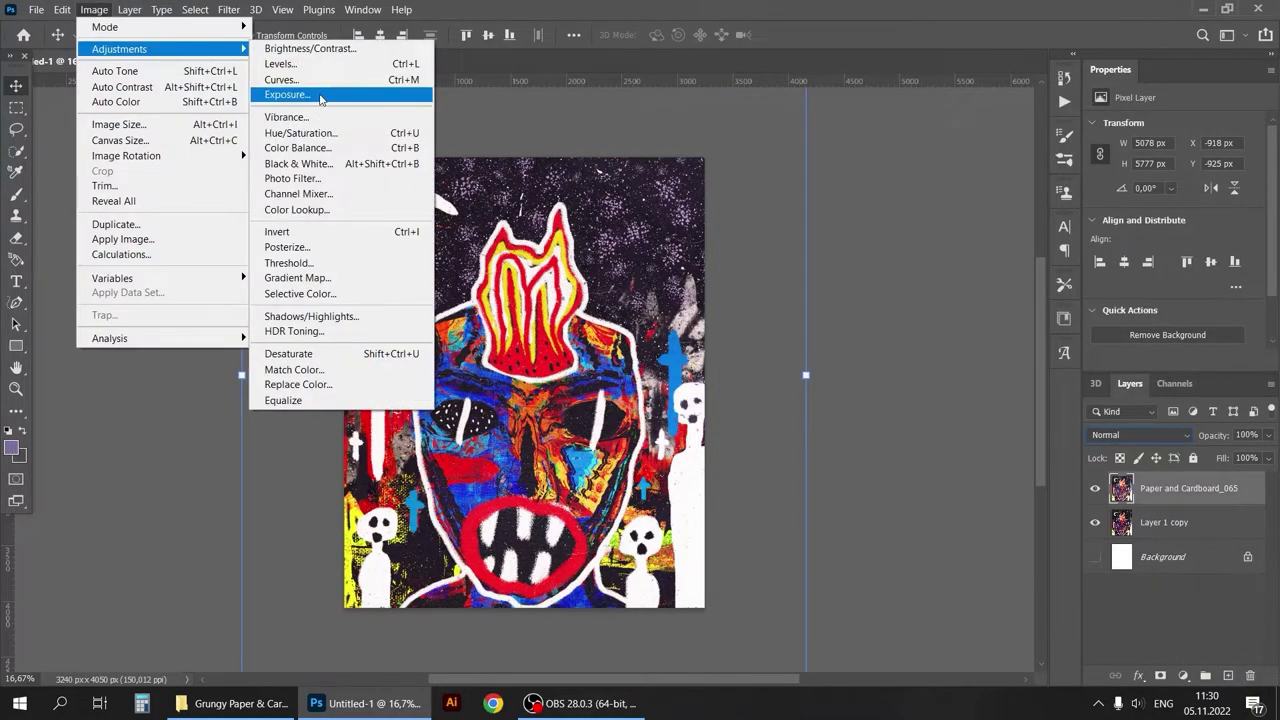
click(281, 63)
click(1097, 291)
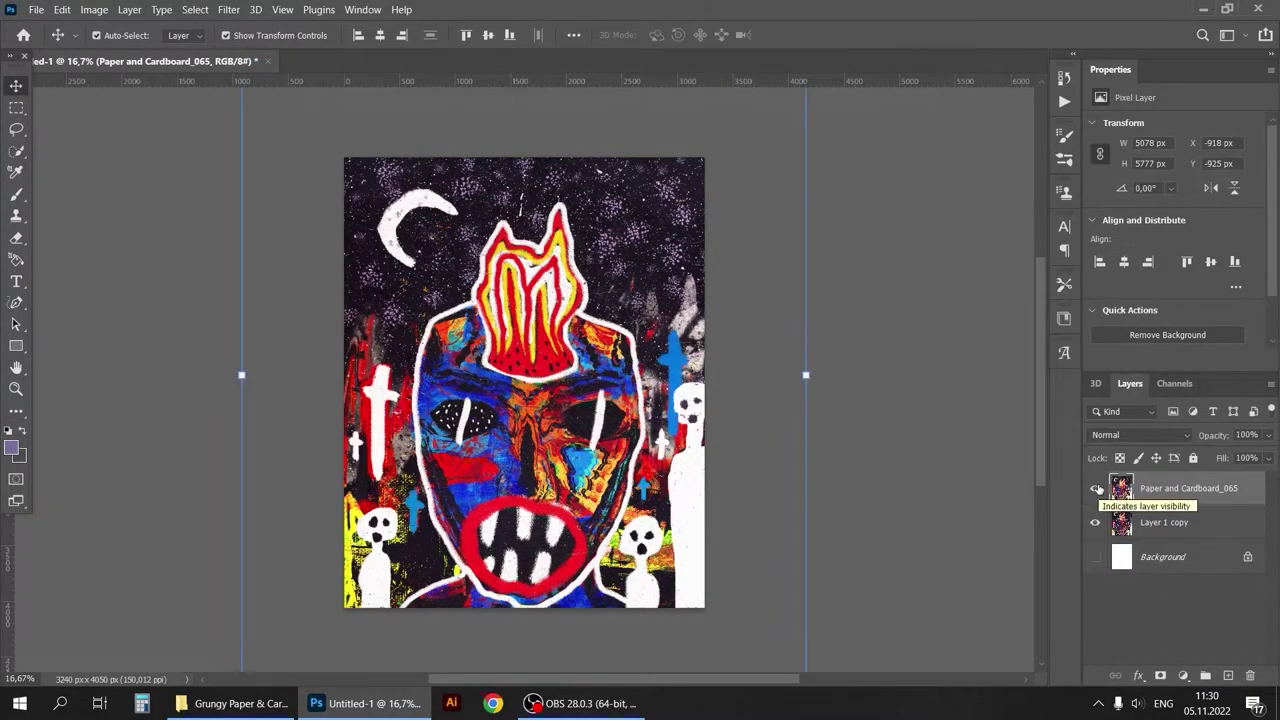
key(ctrl+shift+alt+e)
key(m)
drag(344, 157, 757, 528)
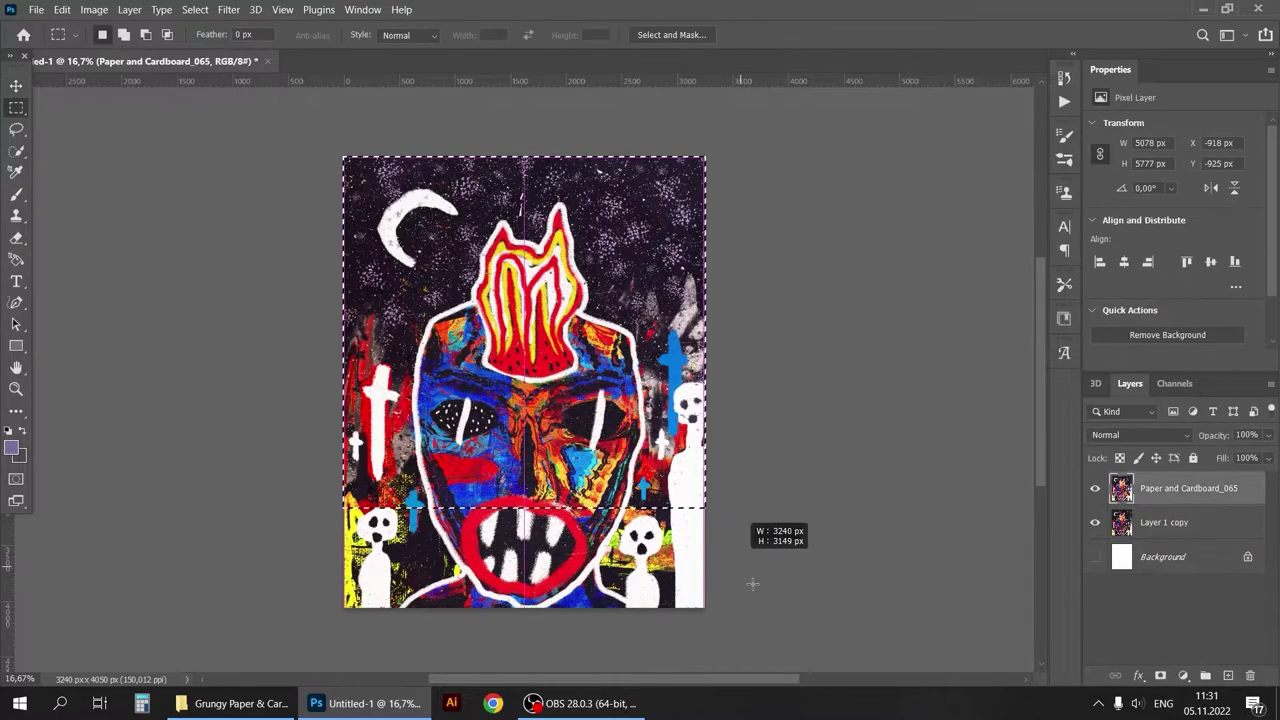
drag(1188, 522, 1251, 675)
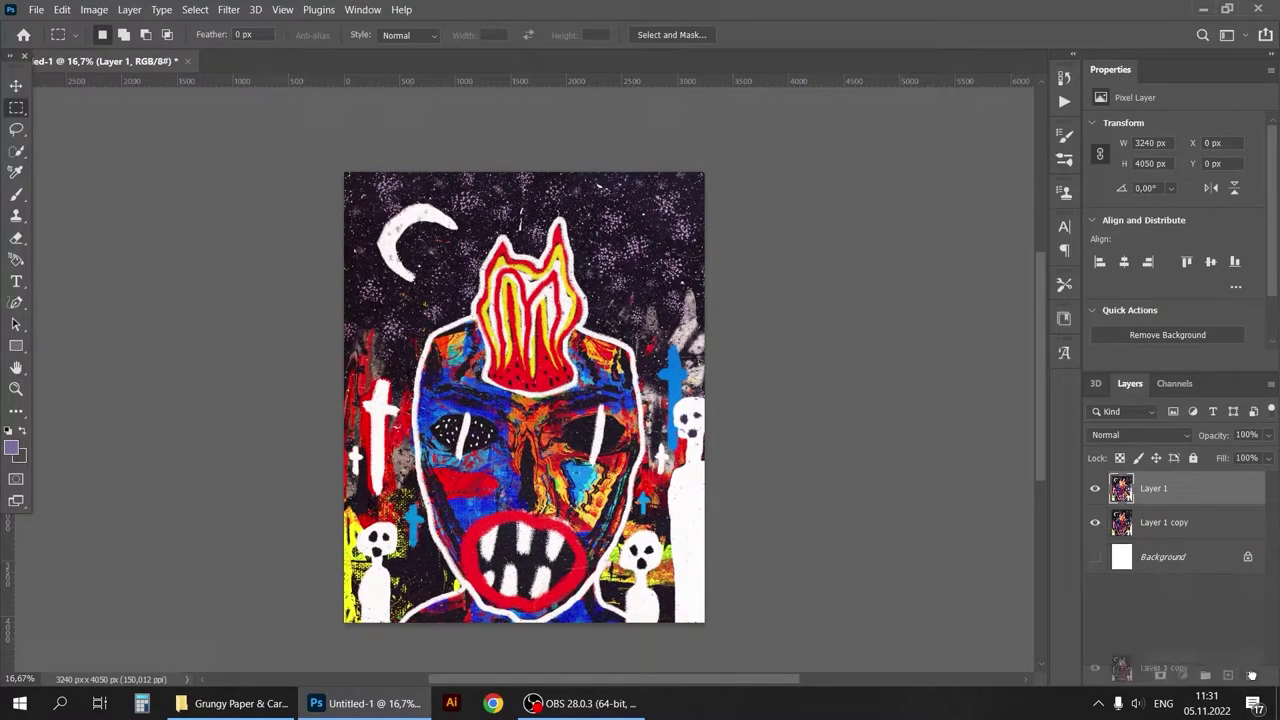
click(1095, 522)
Lower Layer 1's exposure gamma correction to 0.92
click(94, 9)
click(470, 95)
drag(944, 463, 951, 465)
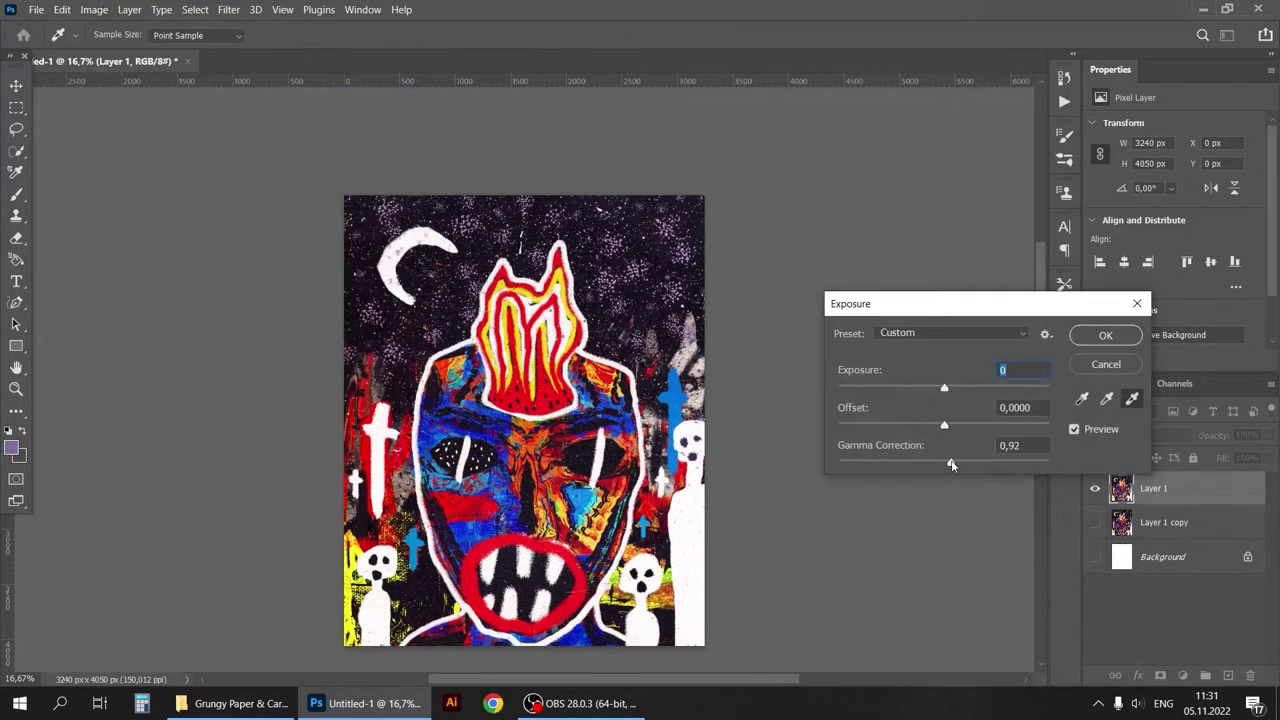
key(Return)
Raise Layer 1's vibrance to +28
click(94, 9)
click(440, 114)
drag(853, 355, 876, 357)
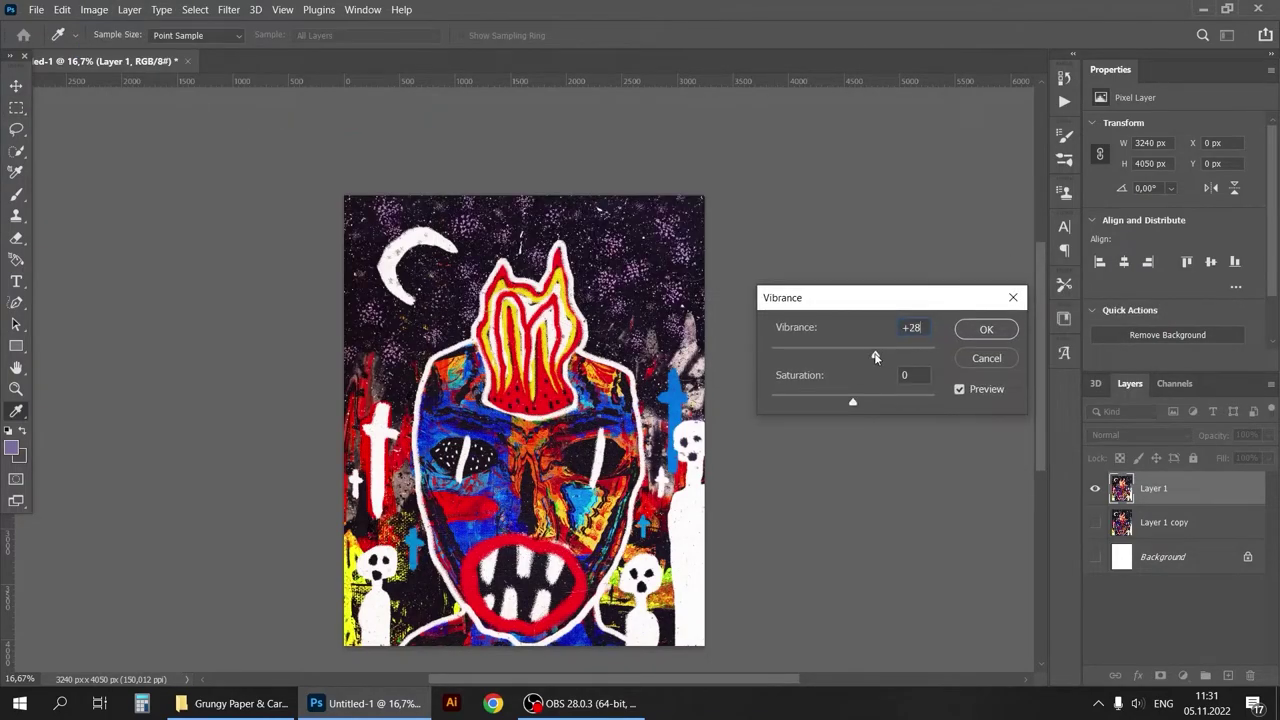
key(Return)
key(m)
scroll(1039, 313, down, 1)
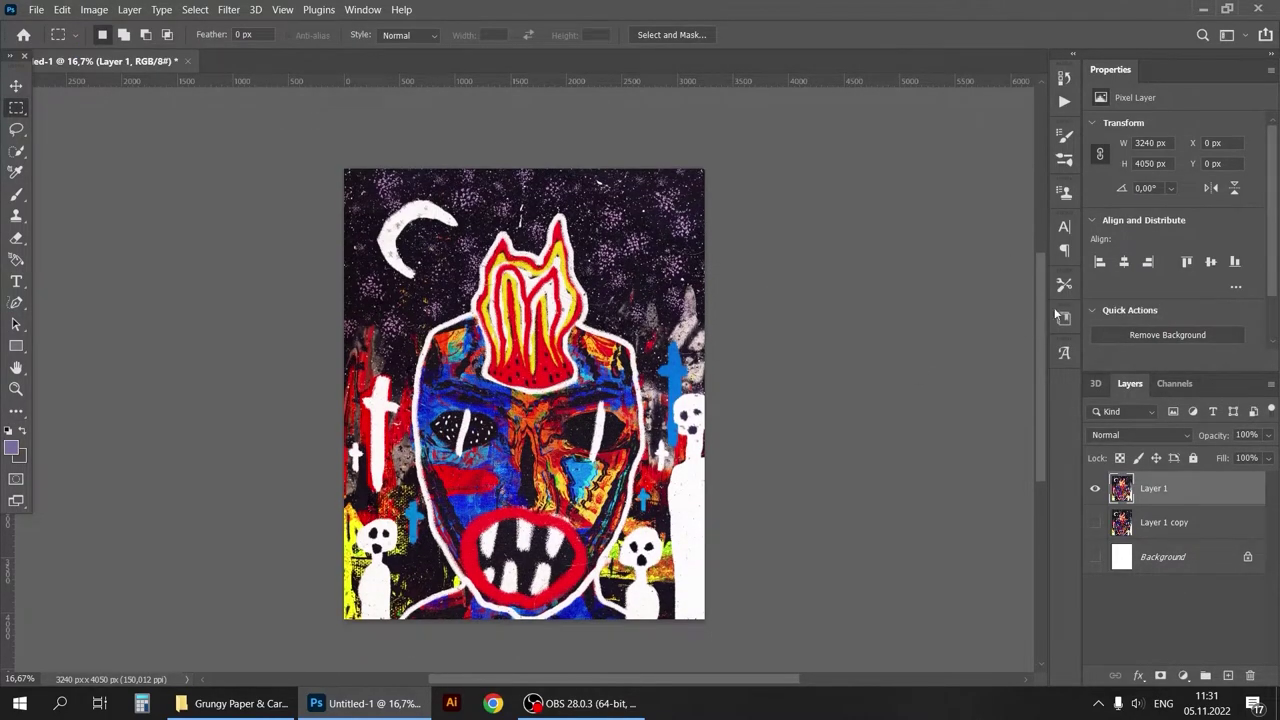
scroll(1030, 320, down, 1)
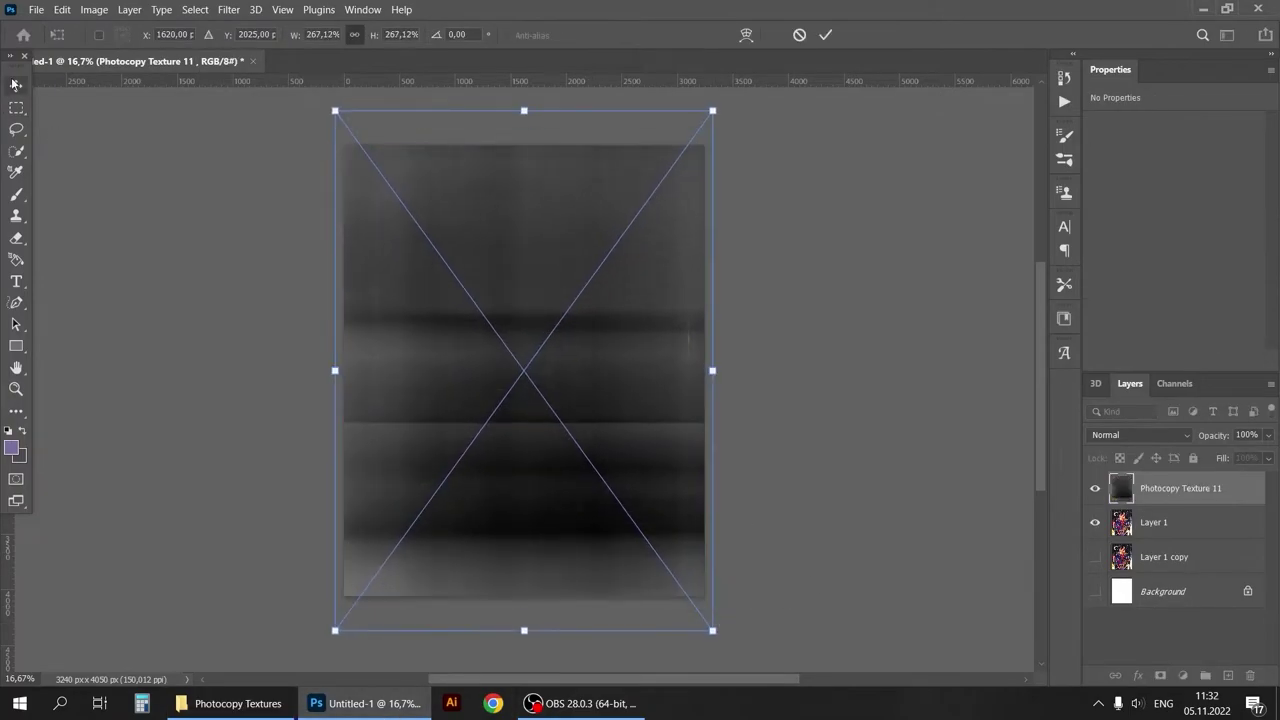
Commit the photocopy texture, test Color Dodge blending on it, then delete that layer
key(Return)
click(1140, 434)
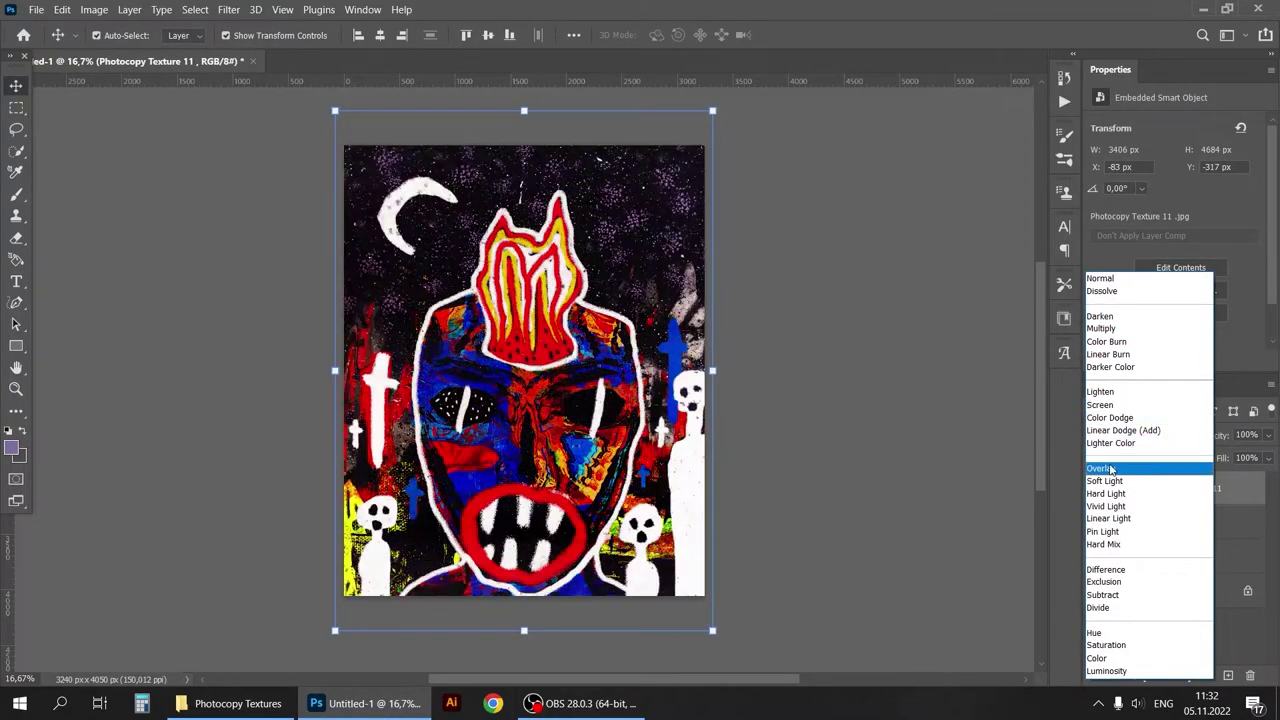
click(1110, 417)
click(1095, 488)
key(Delete)
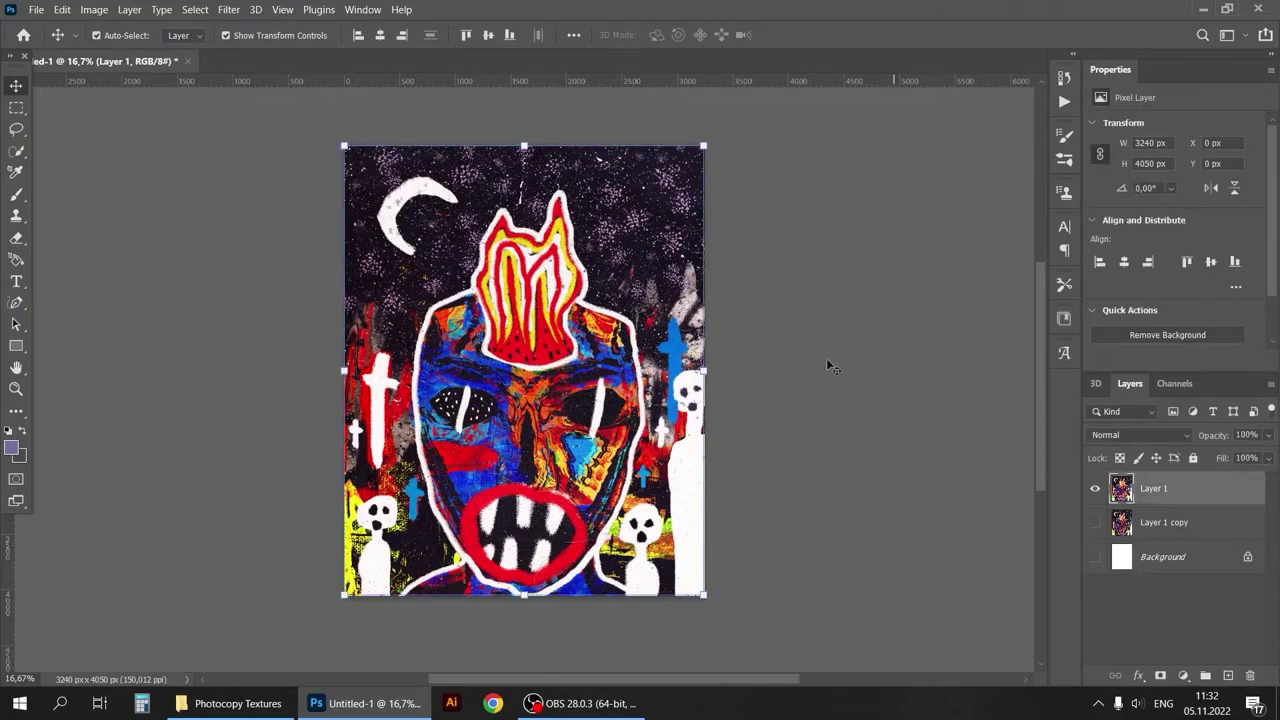
Show Layer 1 copy underneath and try Hue blending on Layer 1
click(1095, 522)
click(1095, 488)
click(1140, 434)
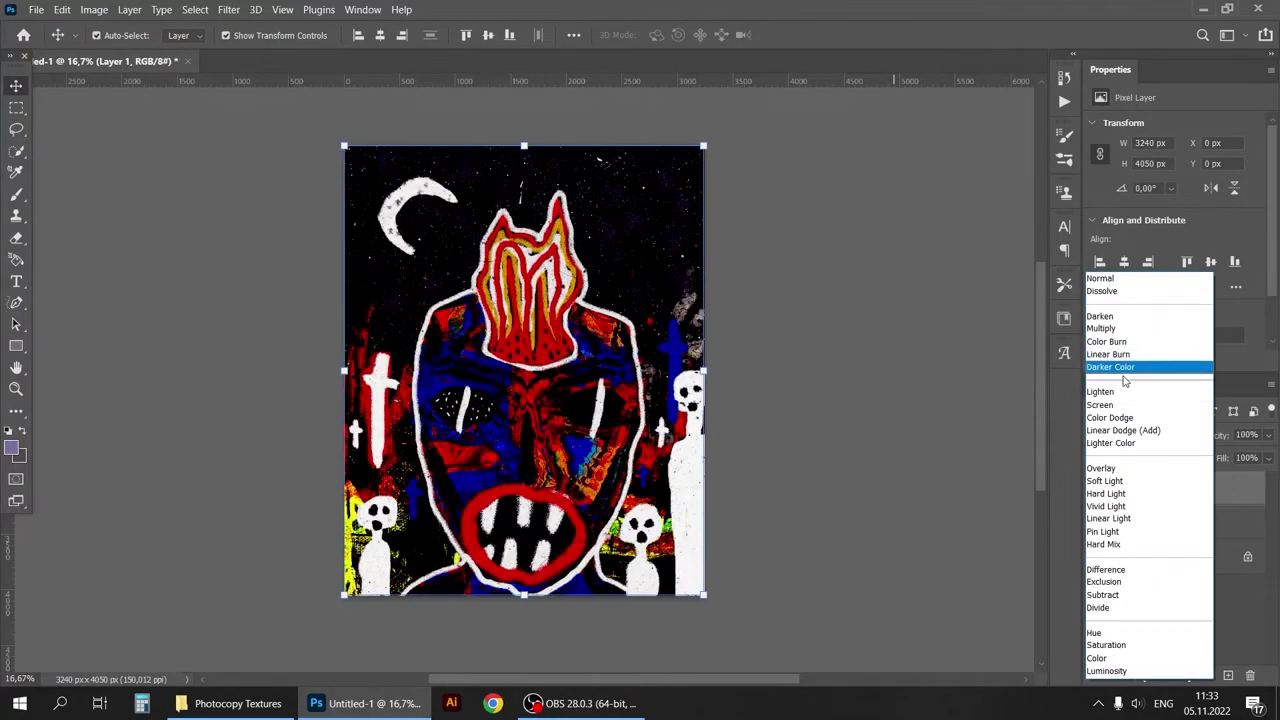
click(1165, 637)
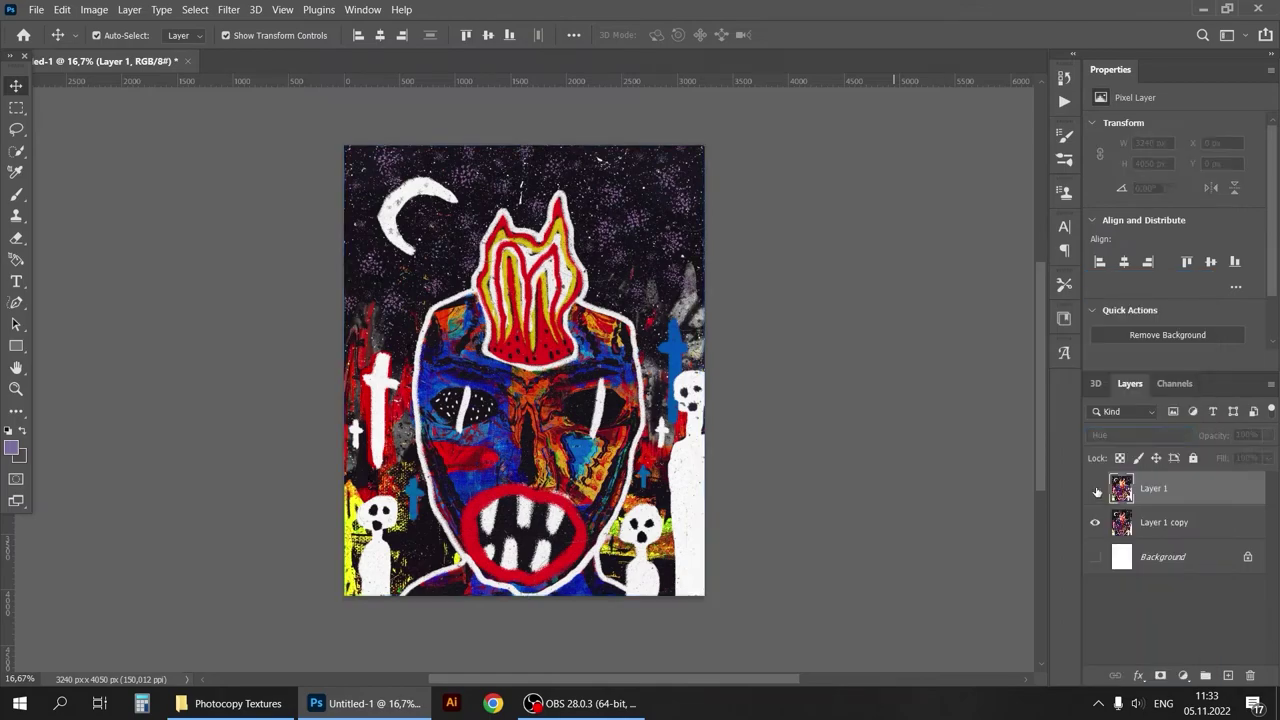
click(1160, 522)
click(94, 9)
click(471, 151)
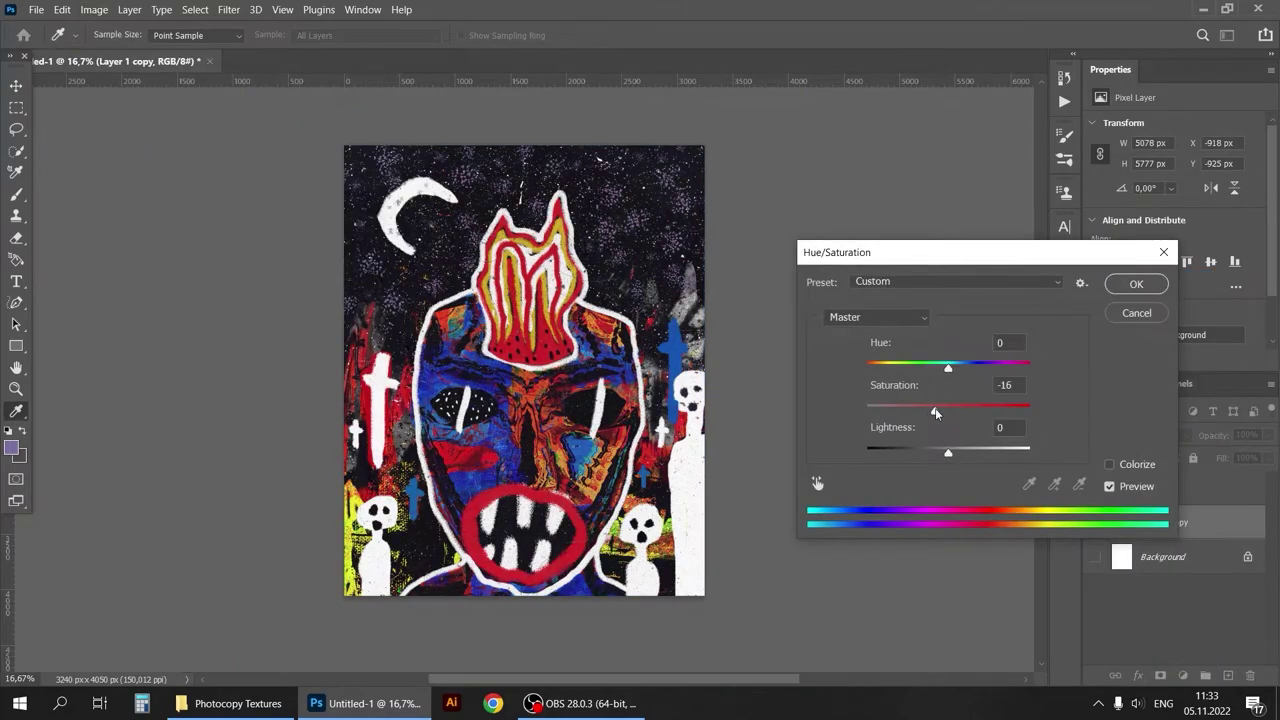
key(Escape)
Return Layer 1 to Normal blending and lower its opacity to 65%
click(1094, 488)
click(1160, 488)
click(1140, 434)
key(Escape)
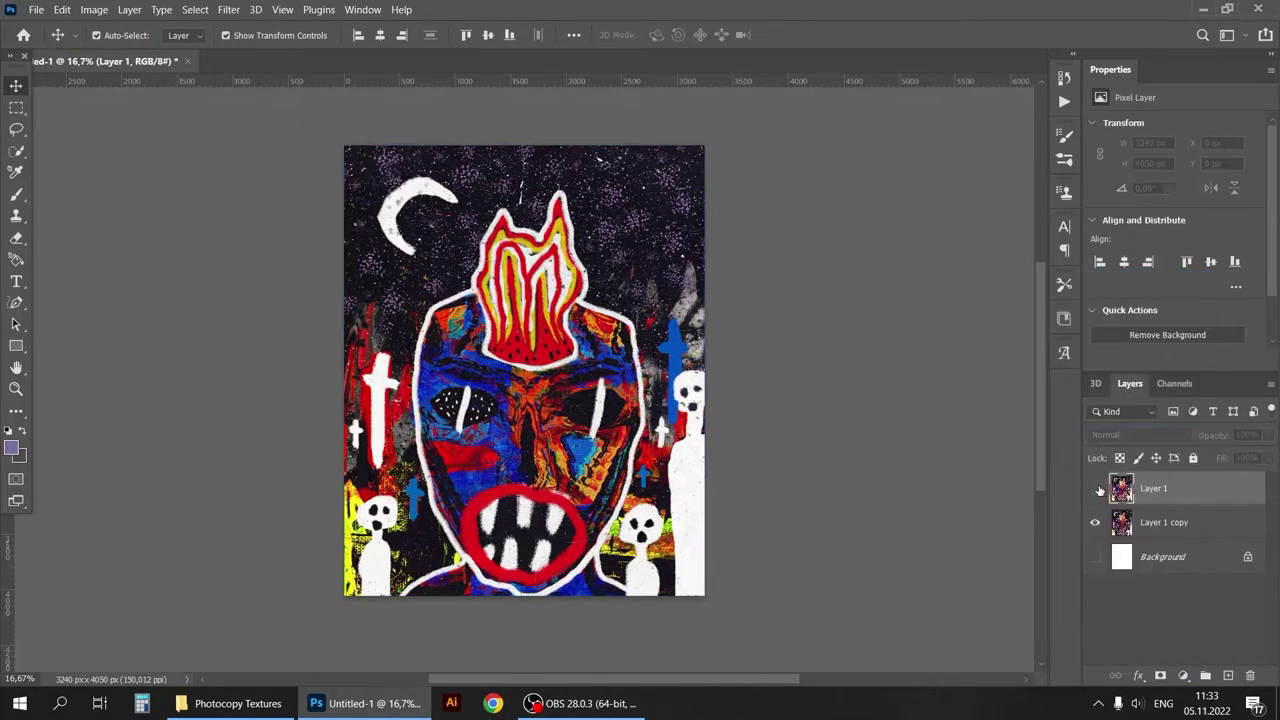
drag(1241, 455, 1248, 434)
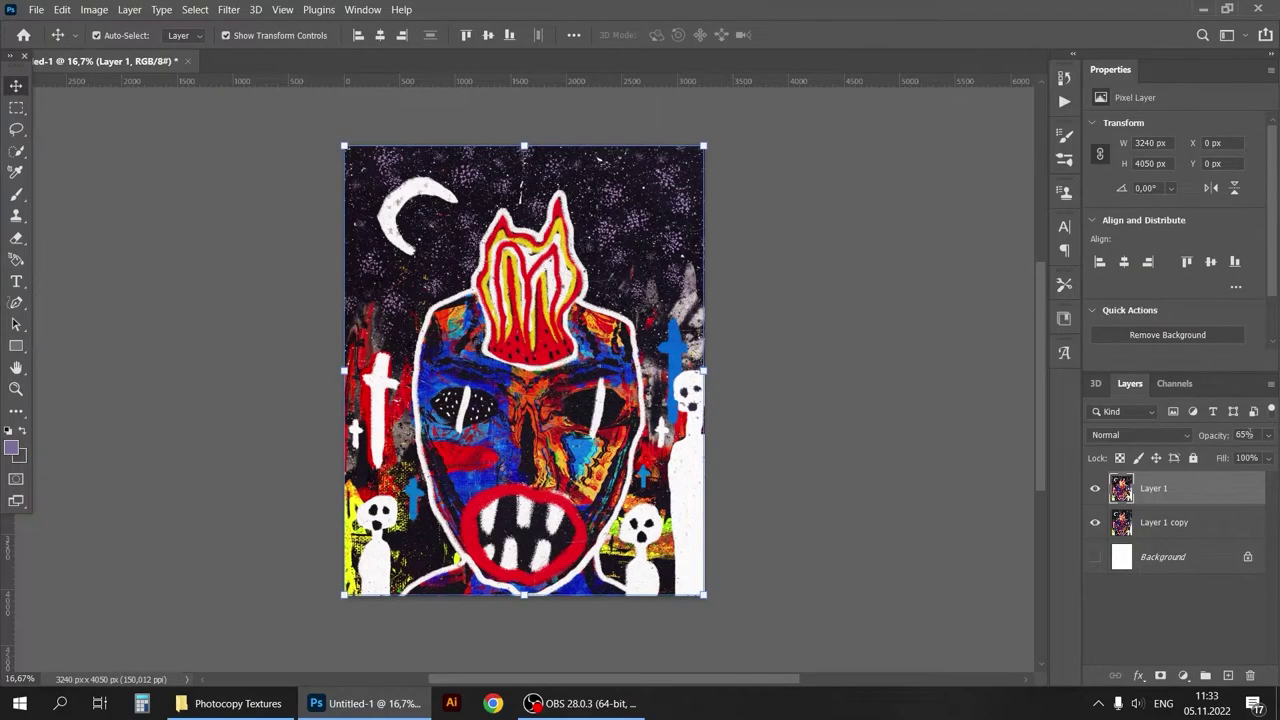
Stretch texture 5 over the whole poster and compare Lighten, Difference and Screen blending
drag(1228, 529, 1250, 675)
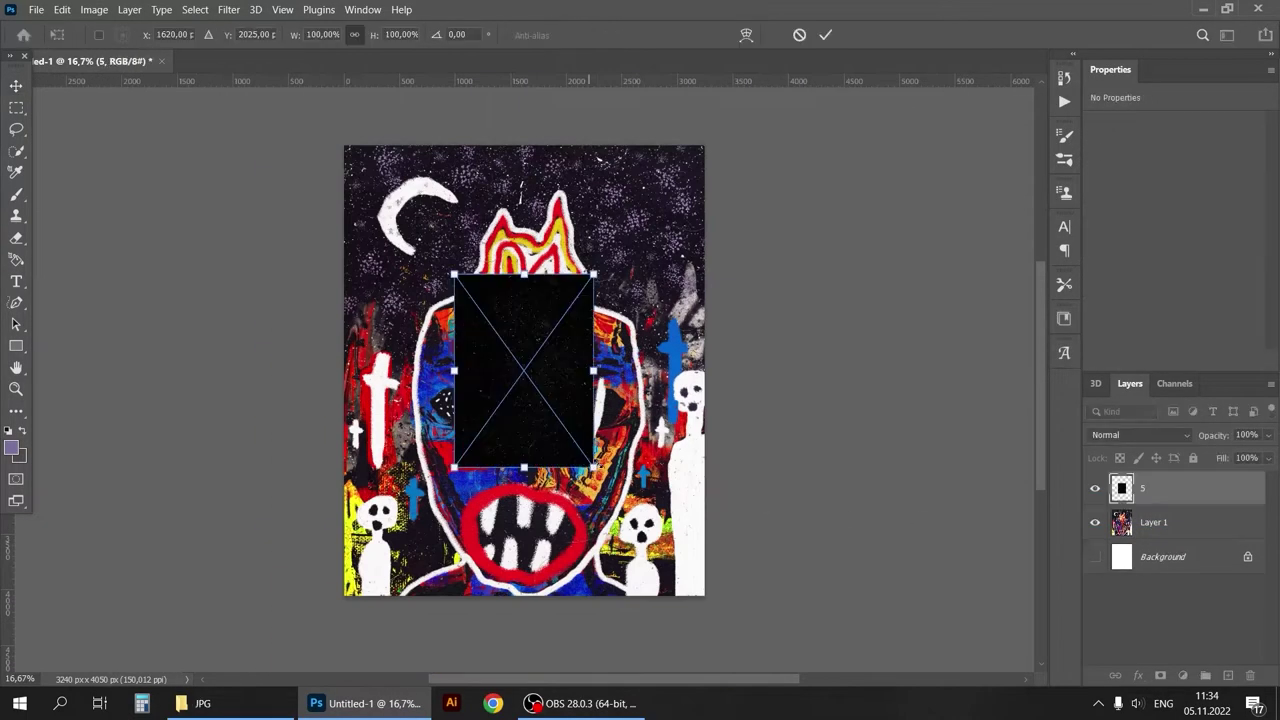
key(Return)
click(1140, 434)
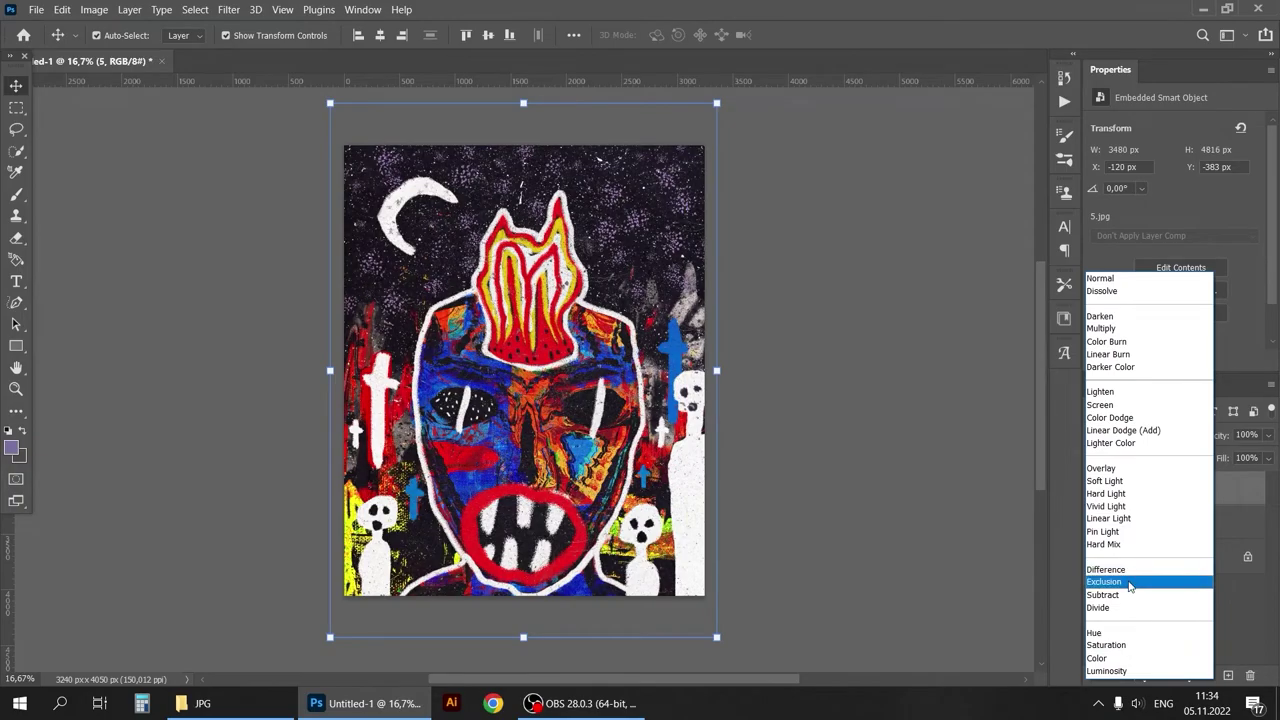
click(1146, 391)
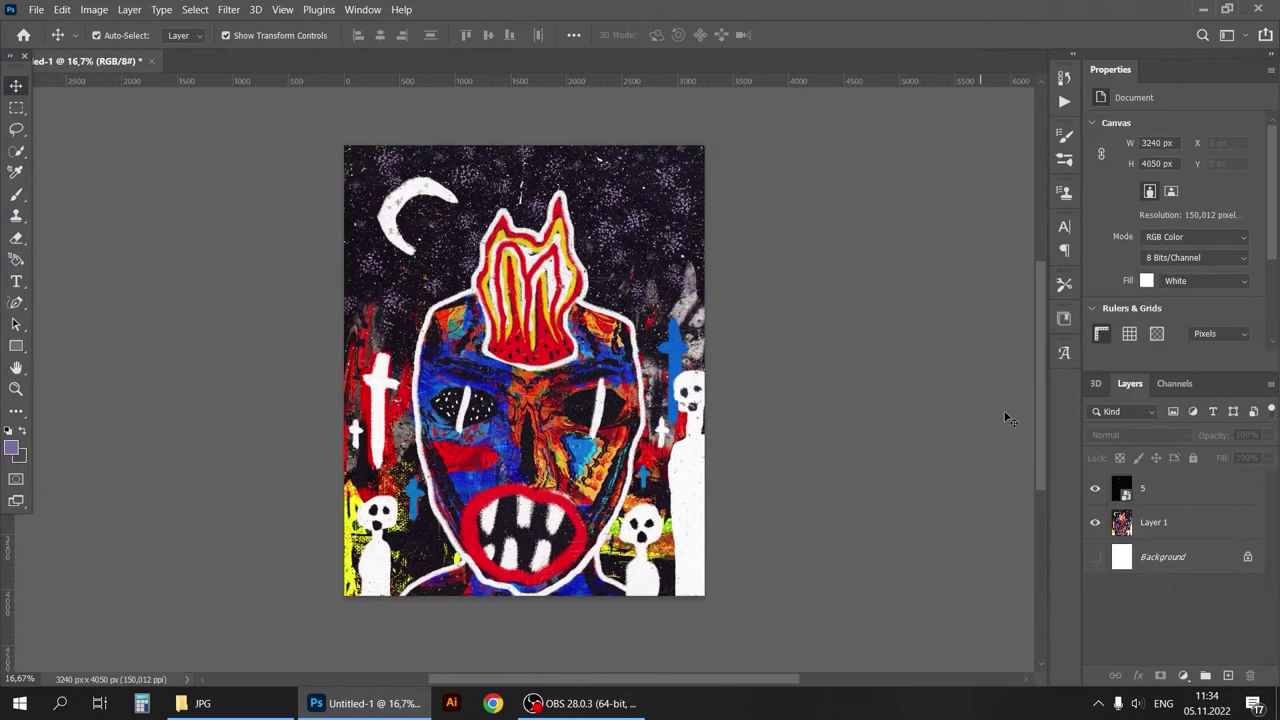
click(1119, 438)
click(1137, 576)
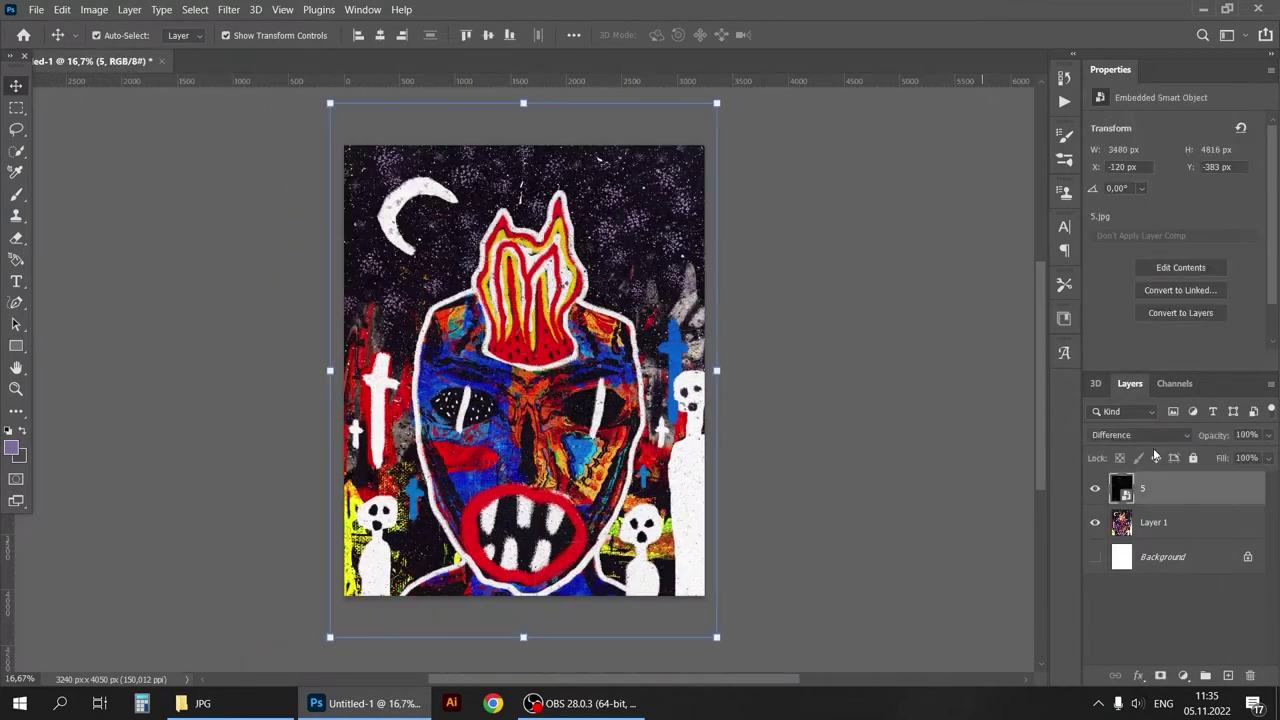
click(1153, 448)
click(1130, 404)
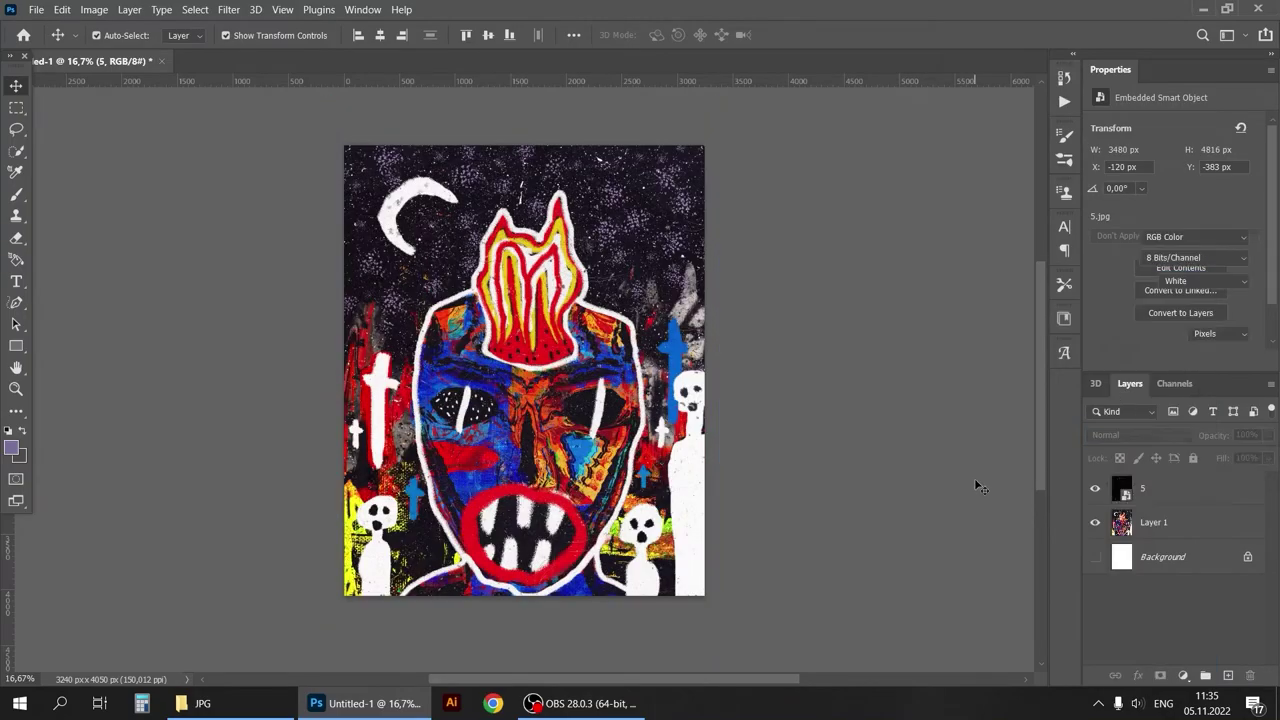